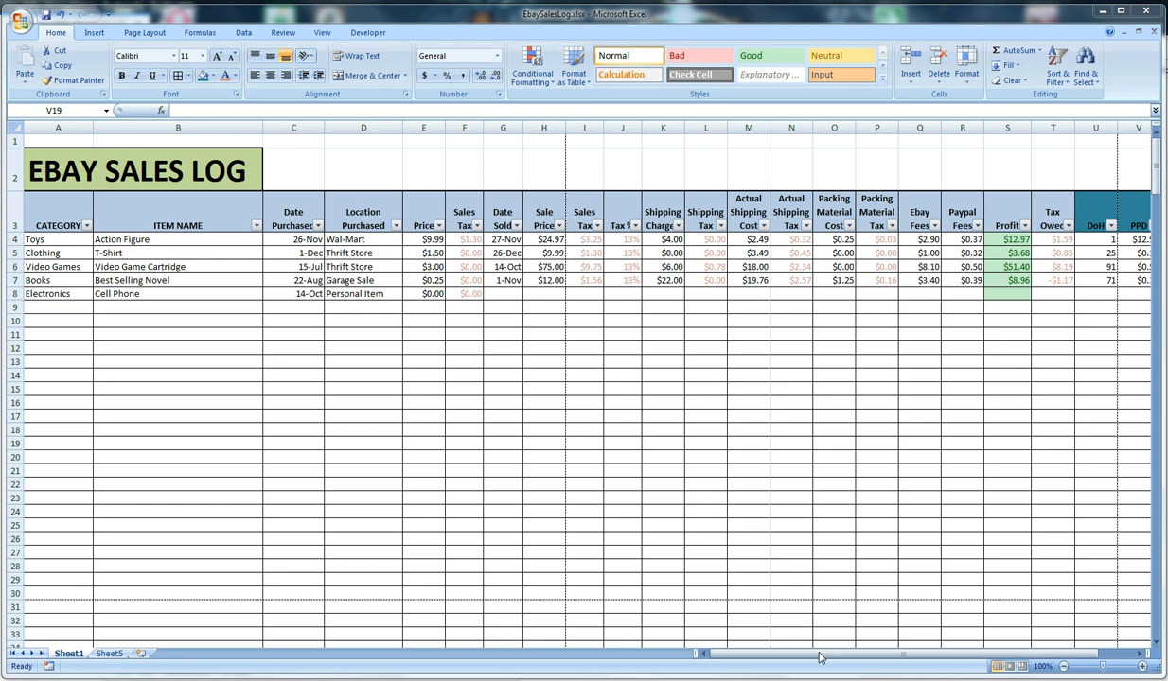
Enter the title Ebay Sell Log in cell A2 of Sheet5
drag(815, 654, 837, 626)
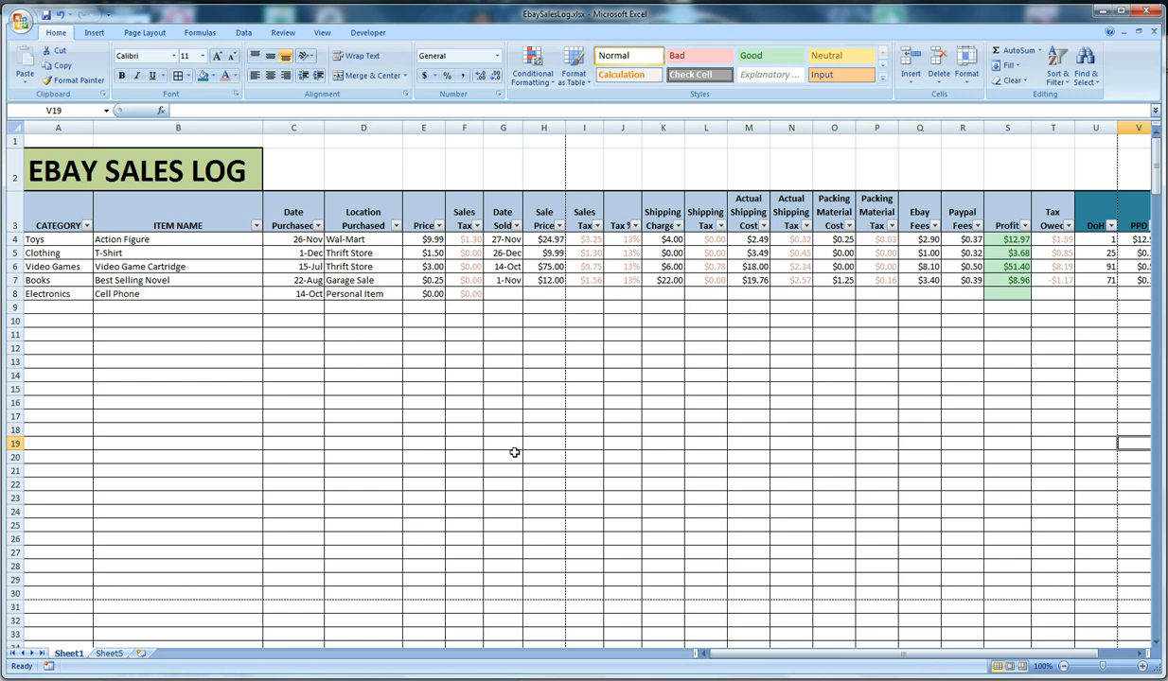
click(110, 654)
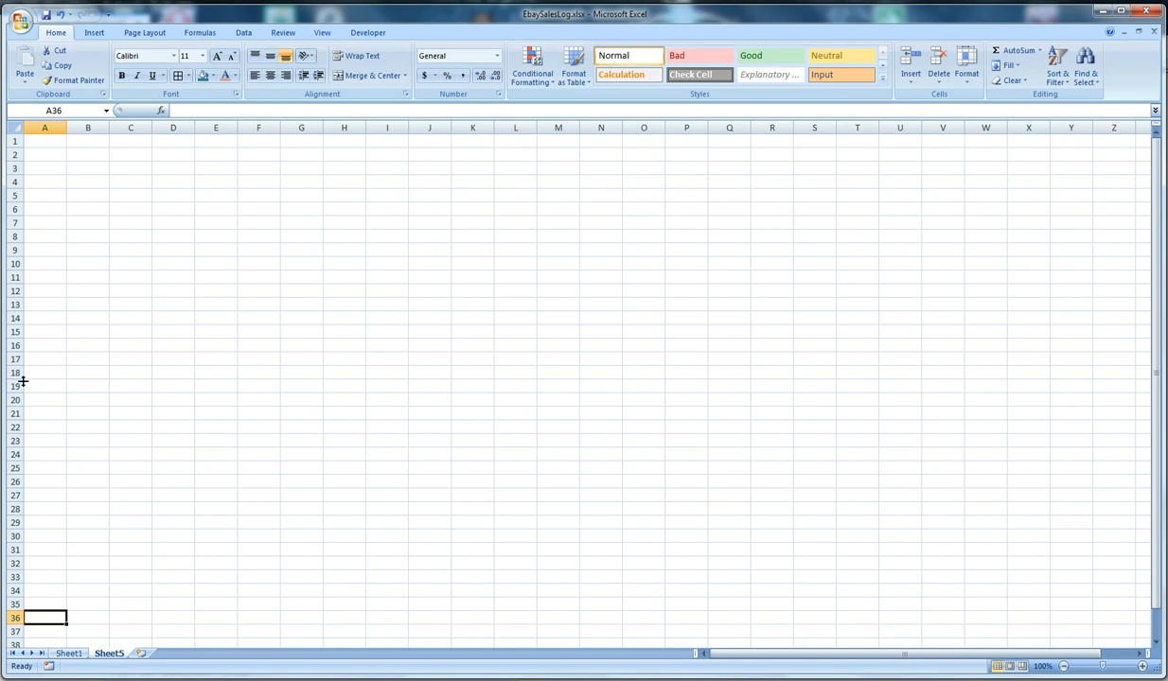
click(49, 154)
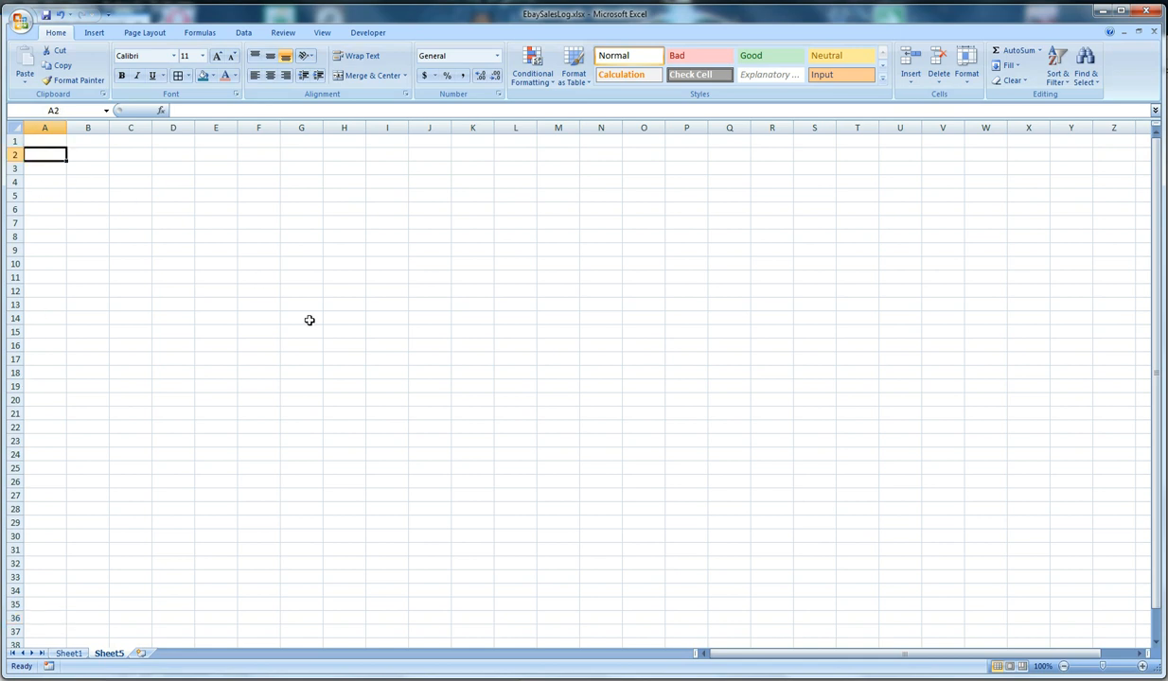
text(Ebay Sell SL)
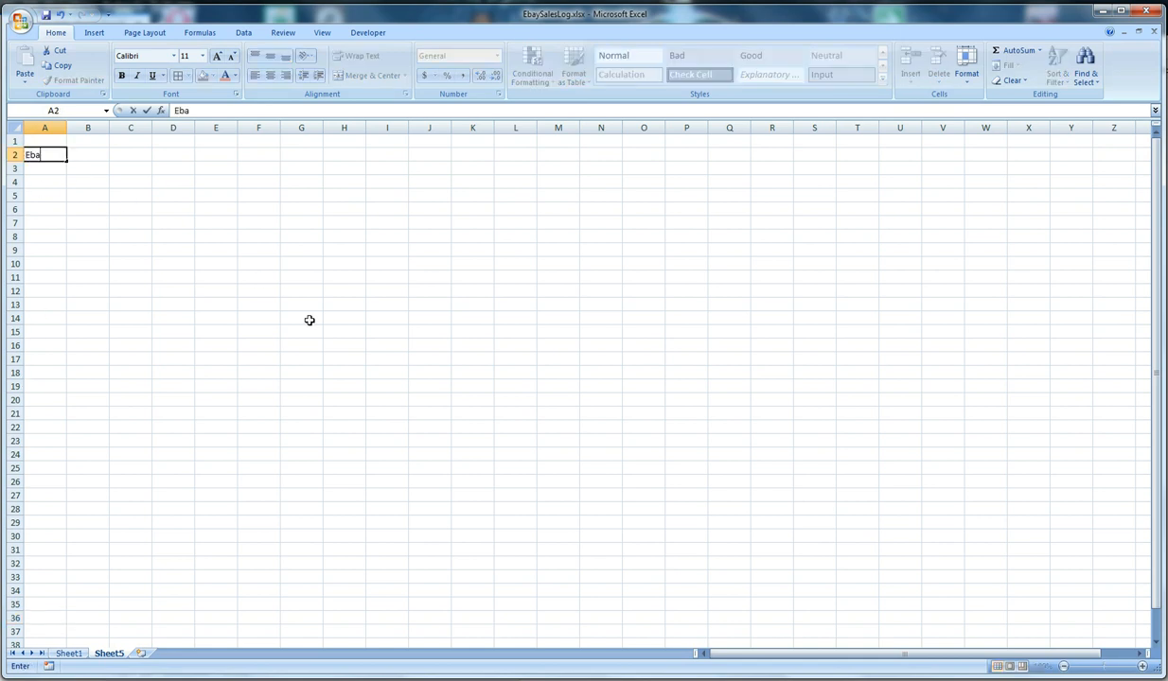
key(BackSpace)
key(BackSpace)
text(Log)
key(Return)
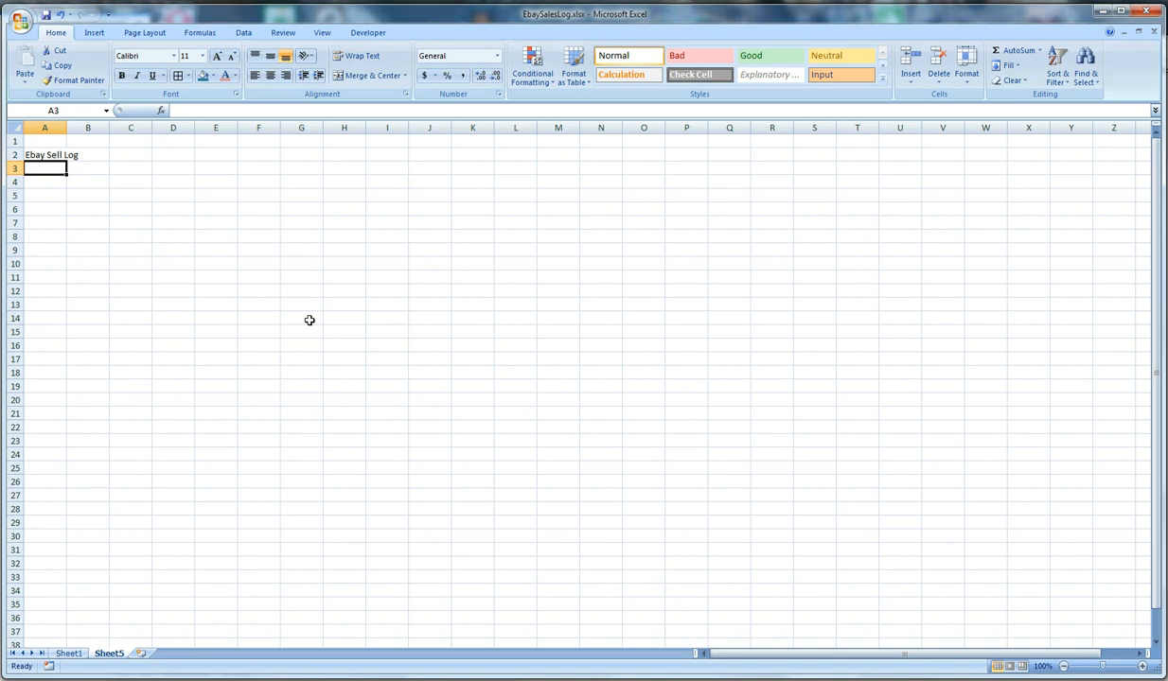
Enter the column headers CATEGORY in A3 and ITEM NAME in B3
text(C)
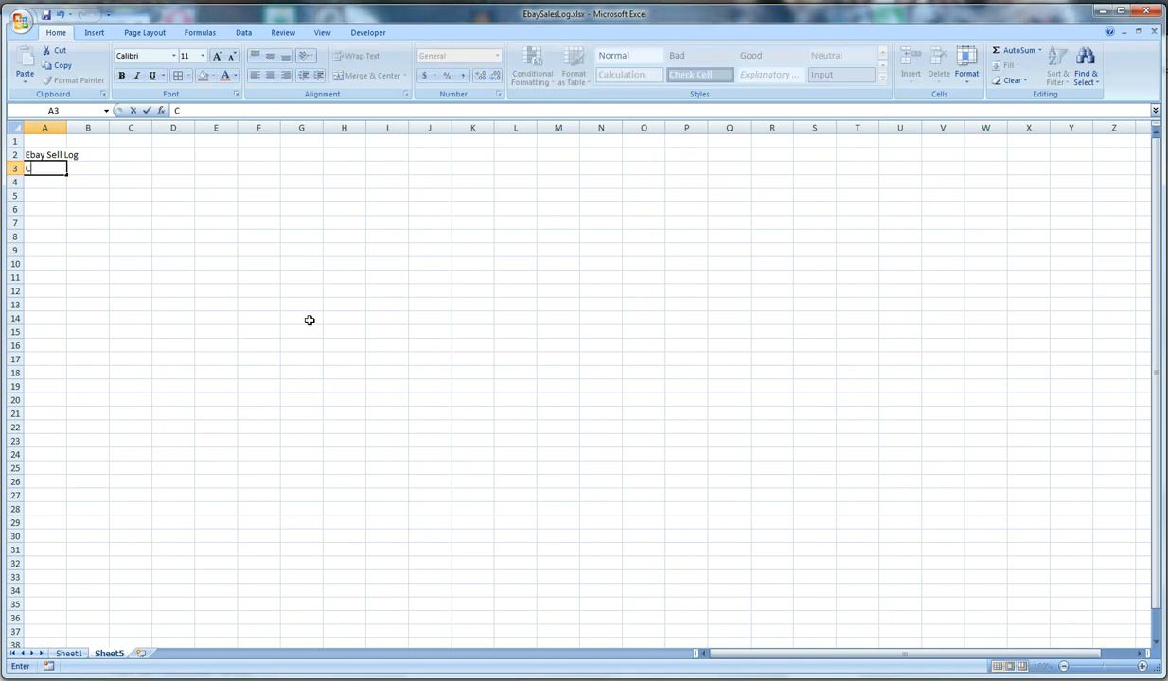
text(ATEGORY)
key(Tab)
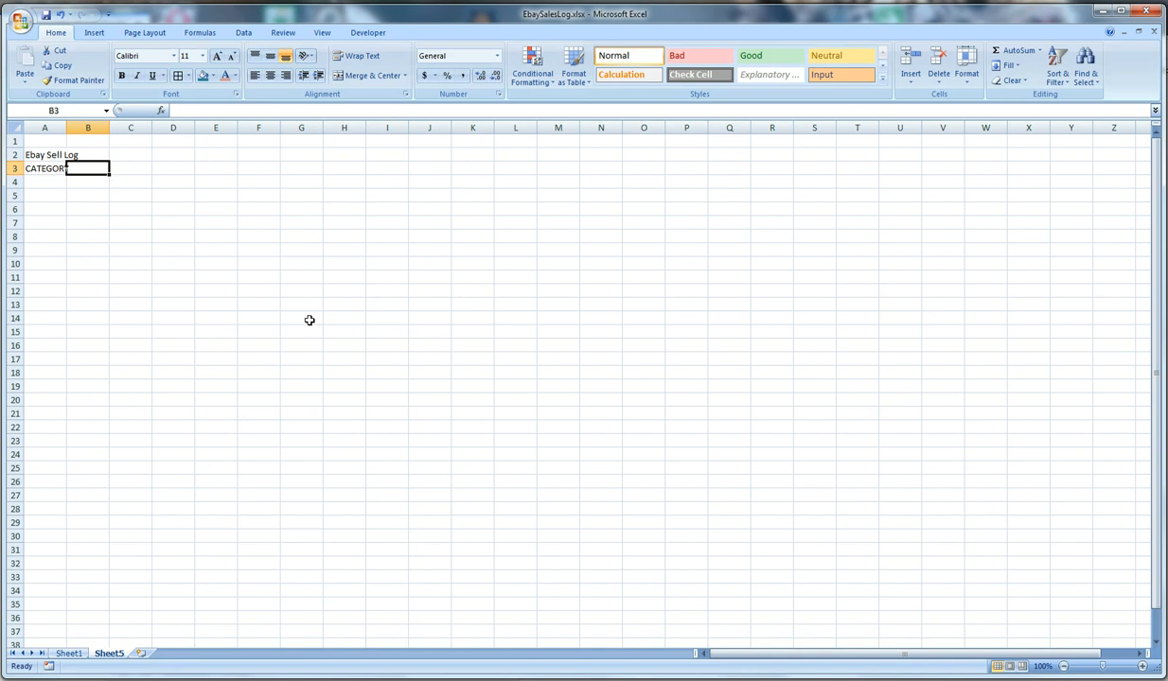
text(ITEM NAME)
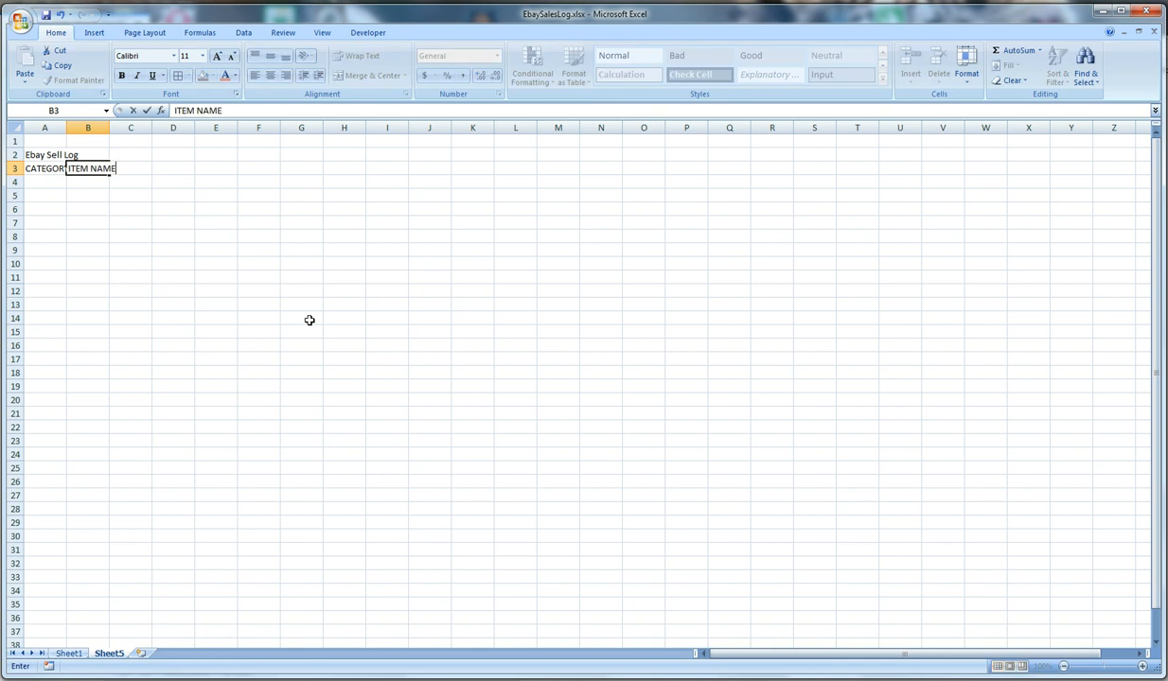
key(Tab)
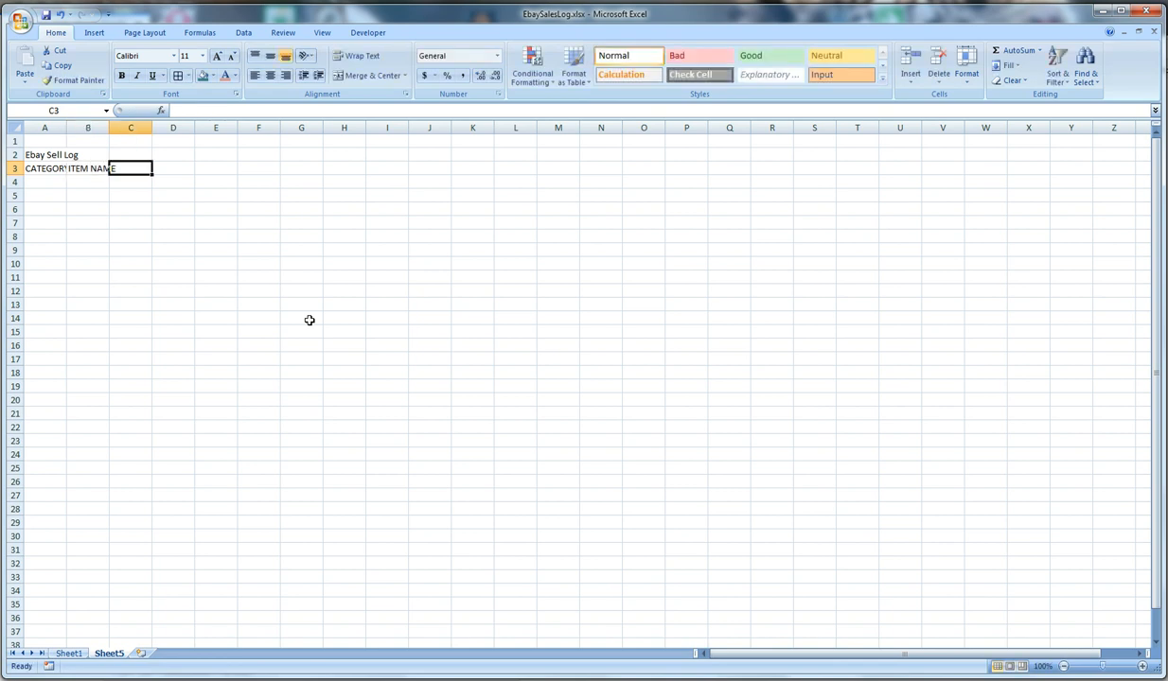
Add the headers DATE PURCHASED in C3 and LOCATION PURCHASED in D3
text(DATE PURC)
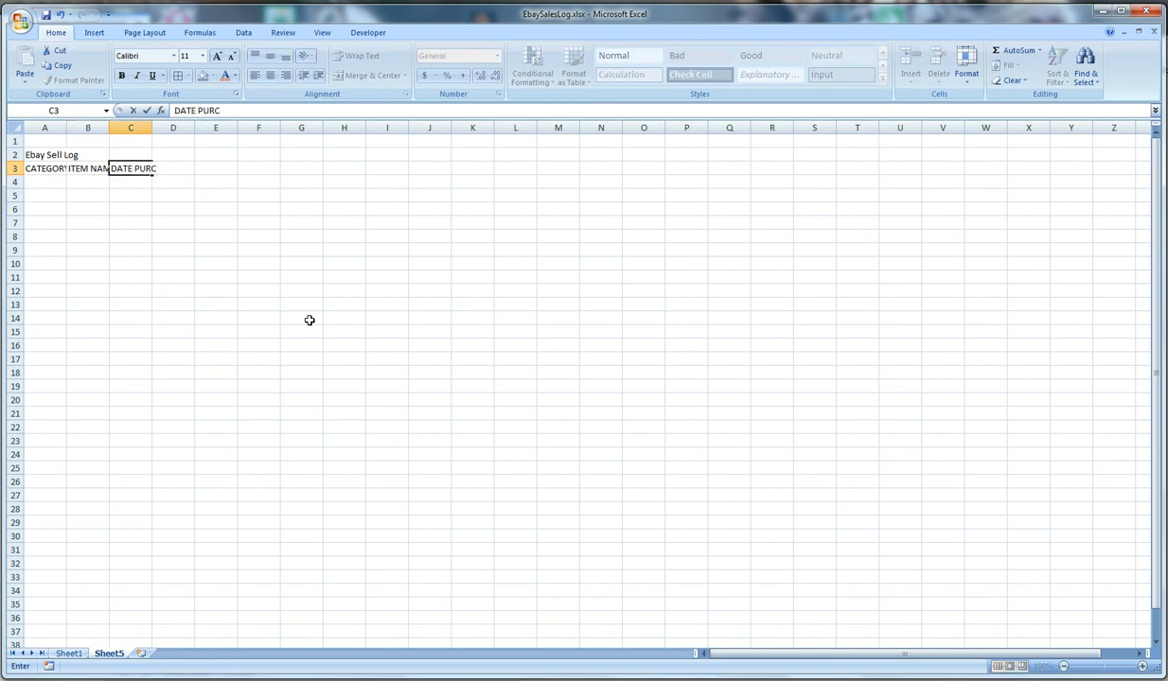
text(HASED)
key(Tab)
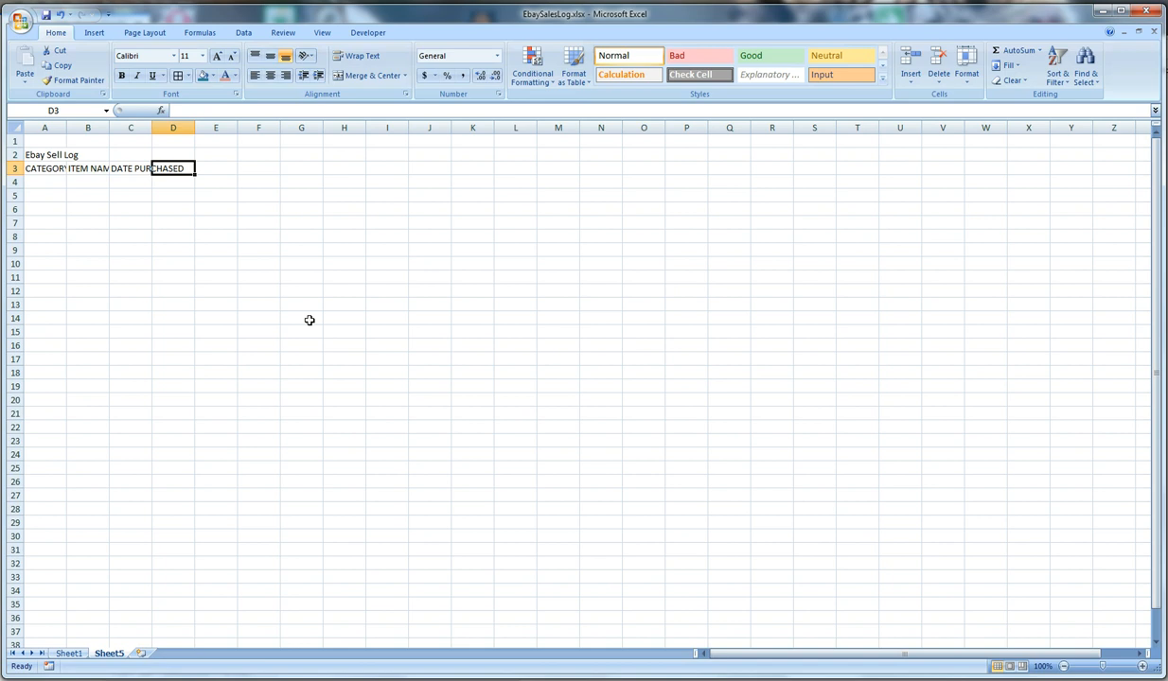
text(LOCATION PUR)
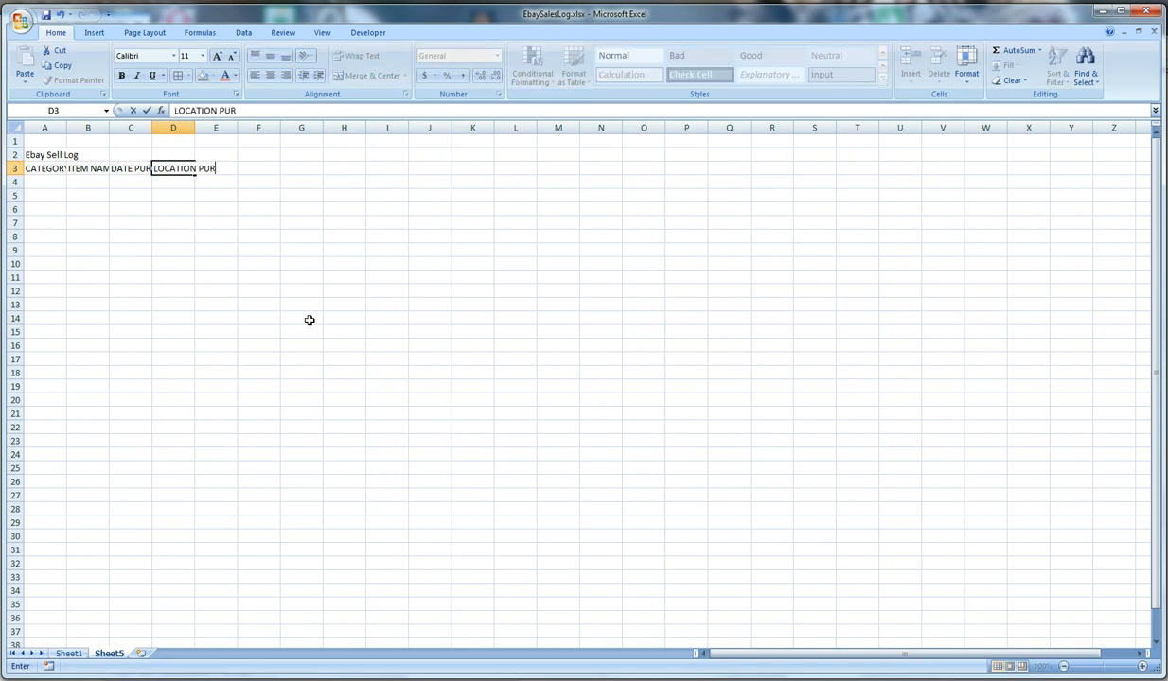
text(CHASED)
key(Tab)
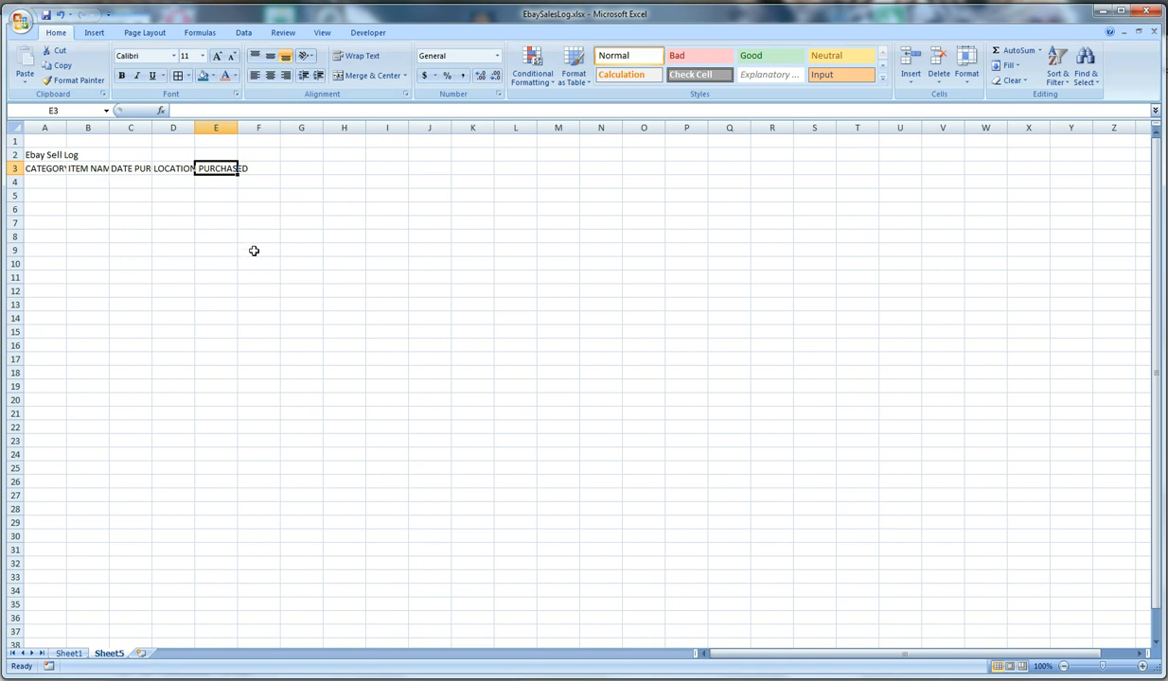
Add the purchase cost headers PRICE in E3 and SALES TAX in F3
text(PRICE)
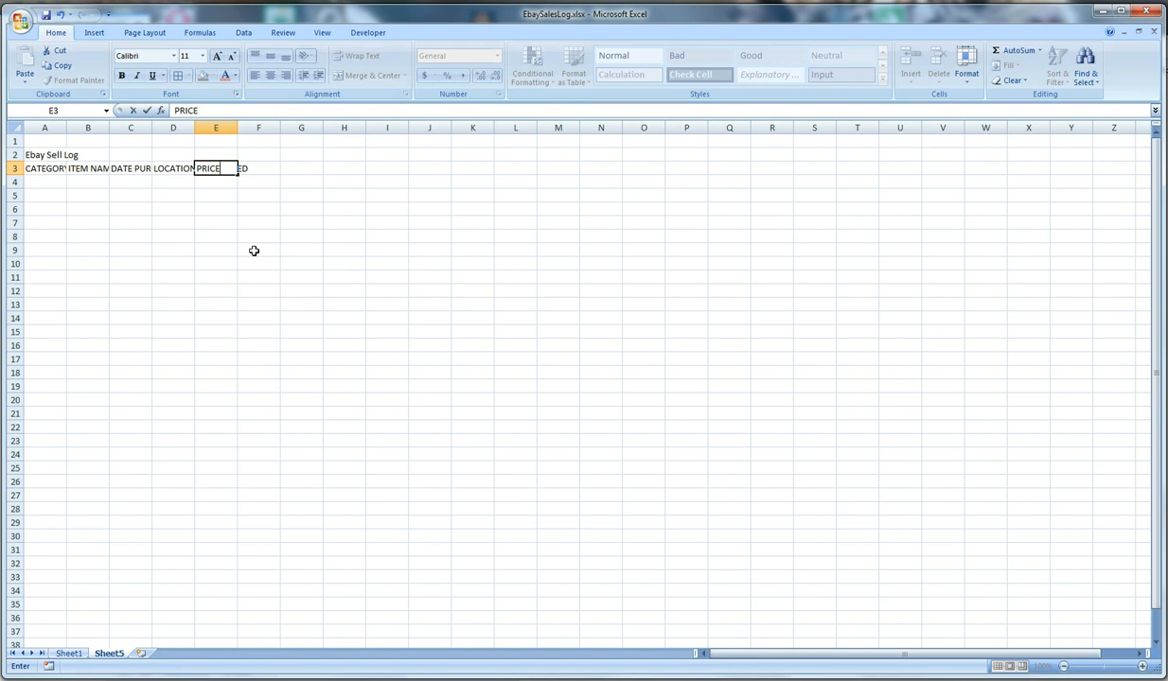
key(Tab)
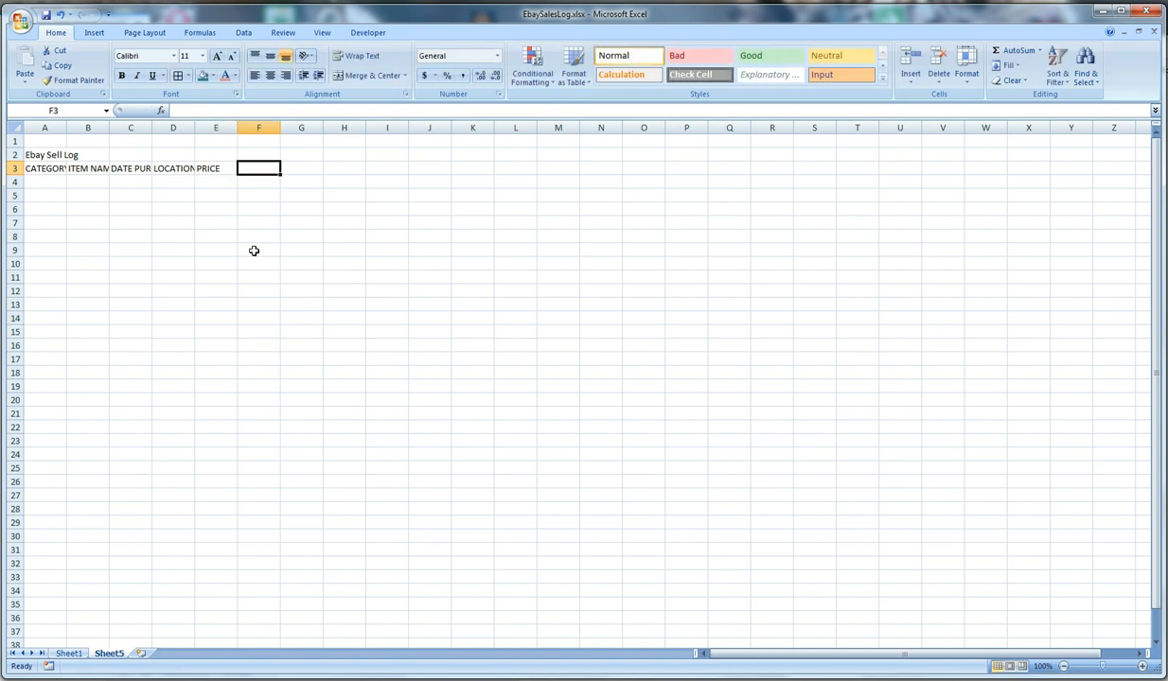
text(SALES TAX)
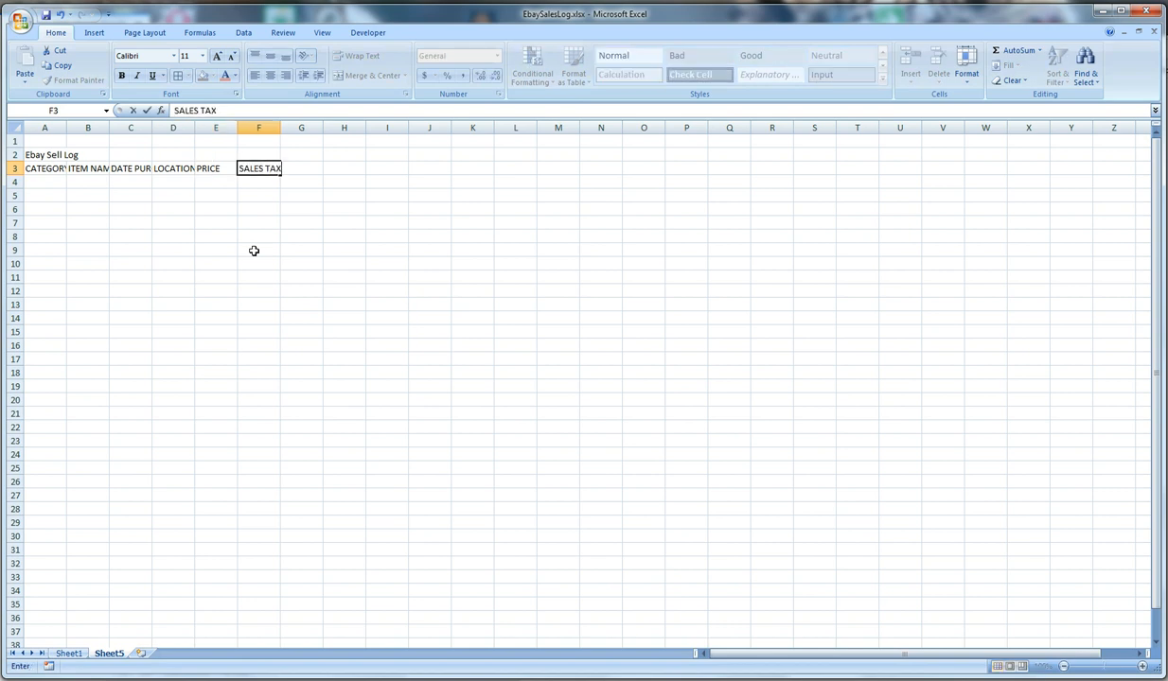
key(Tab)
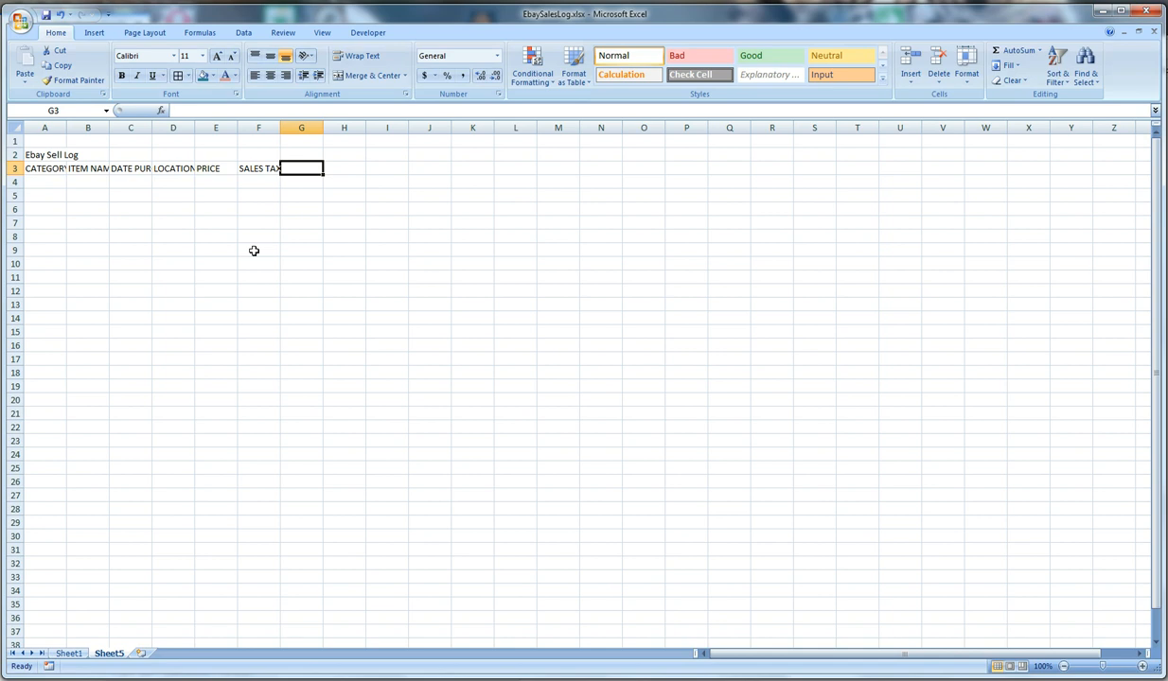
Fill G3 through J3 with the sale headers DATE SOLD, SALE PRICE, SALES TAX and TAX %
text(DATE SOLD)
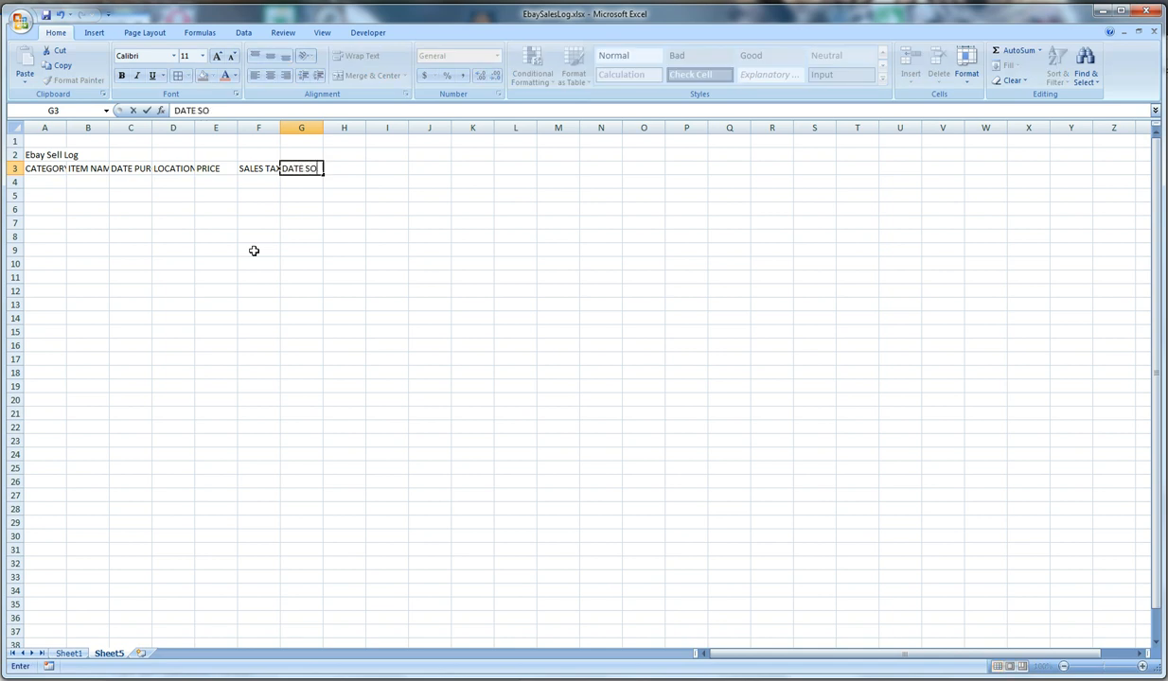
key(Tab)
text(SALE PRICE)
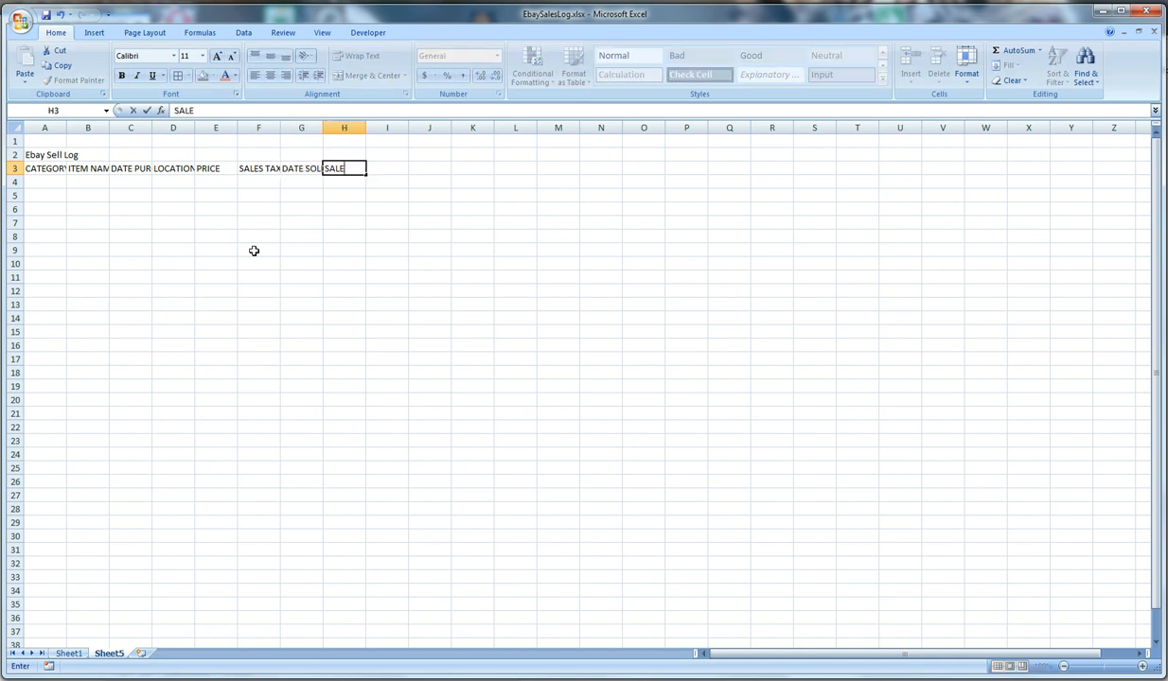
key(Tab)
text(SALES TAX)
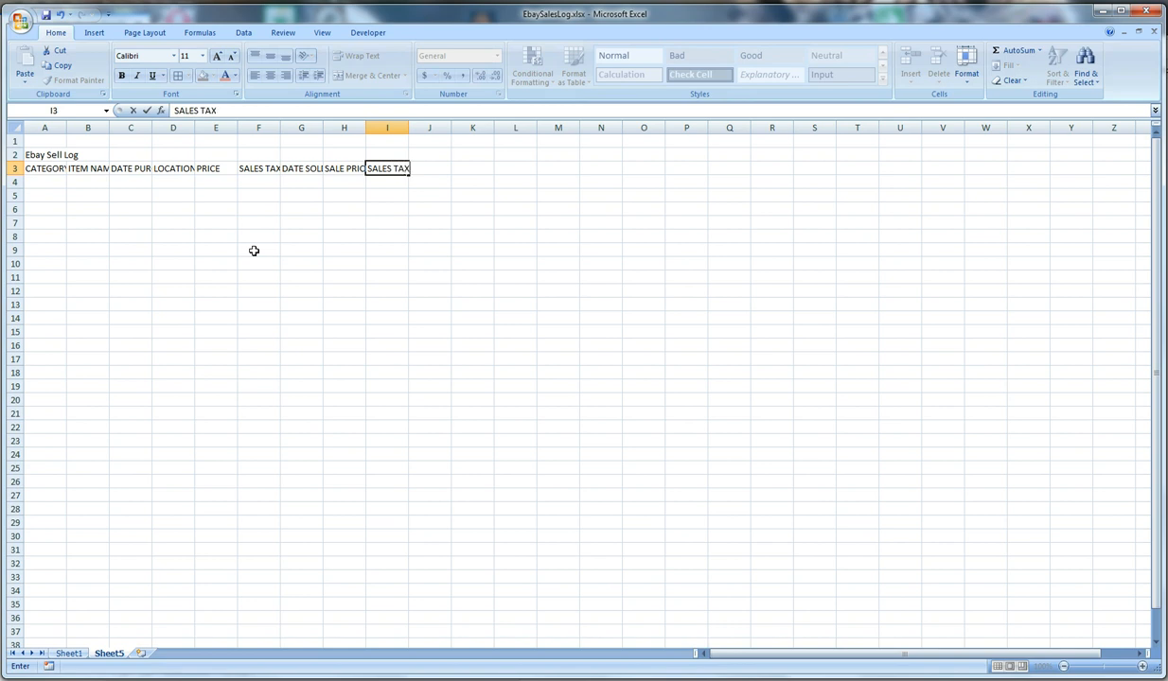
key(Tab)
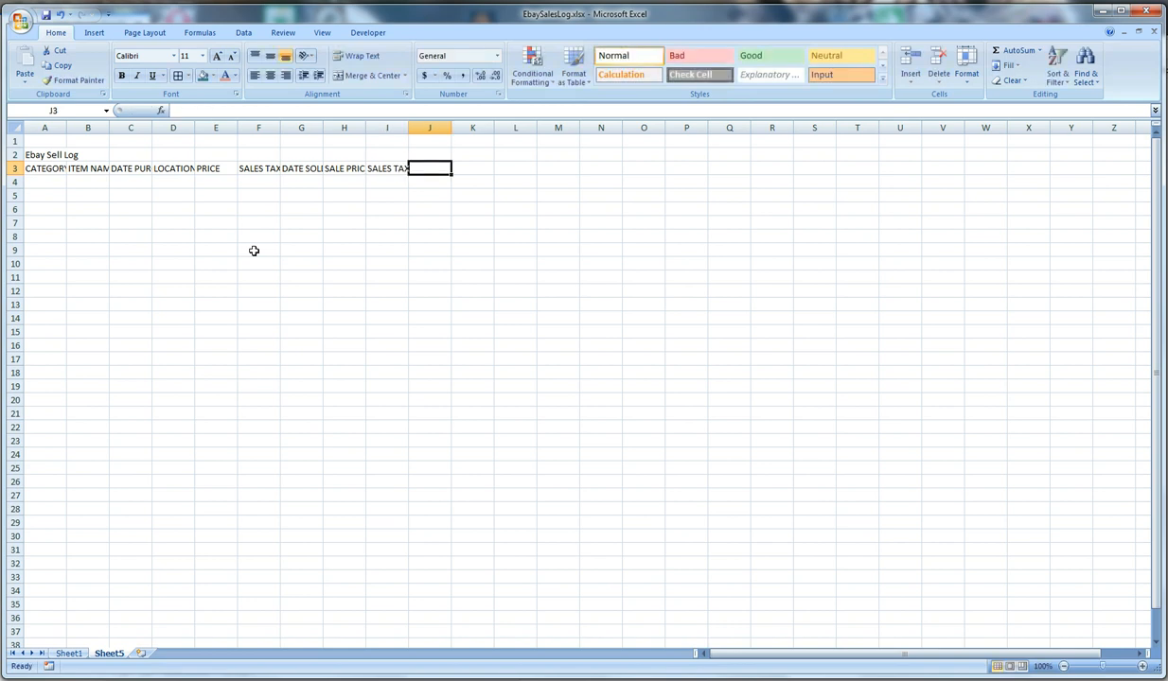
text(TAX %)
key(Tab)
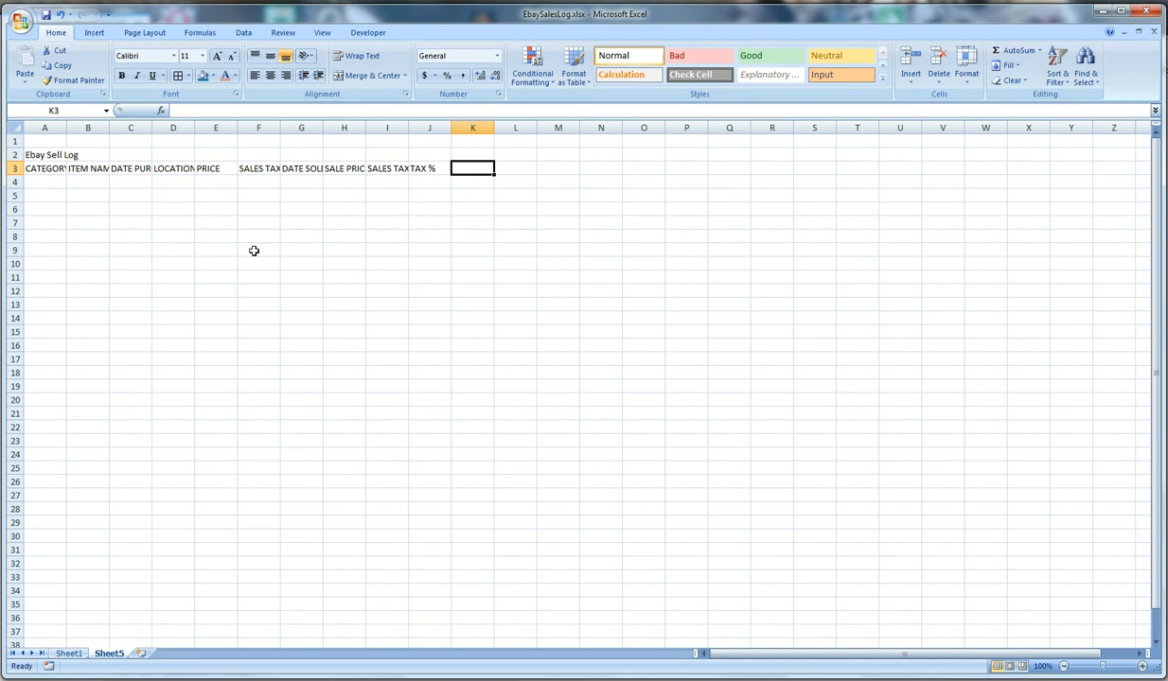
Add the headers SHIPPING CHARGED in K3 and SHIPPING TAX in L3
text(SHI)
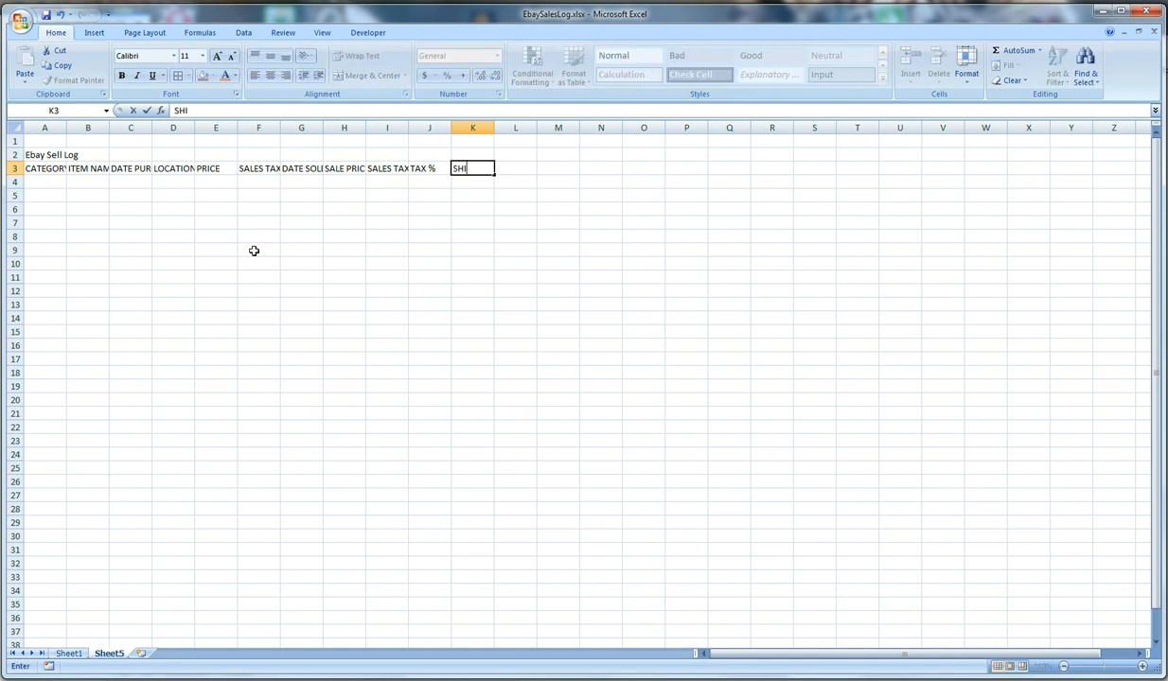
text(PPING CHARGES)
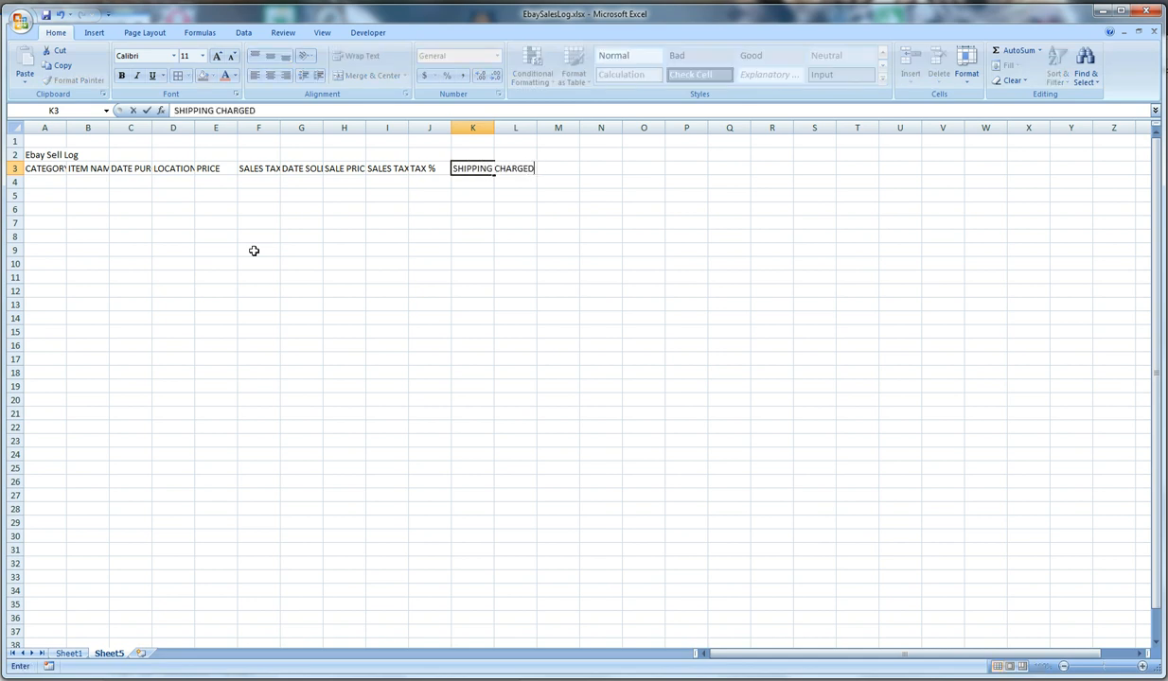
key(Tab)
text(SHIPPING TAX)
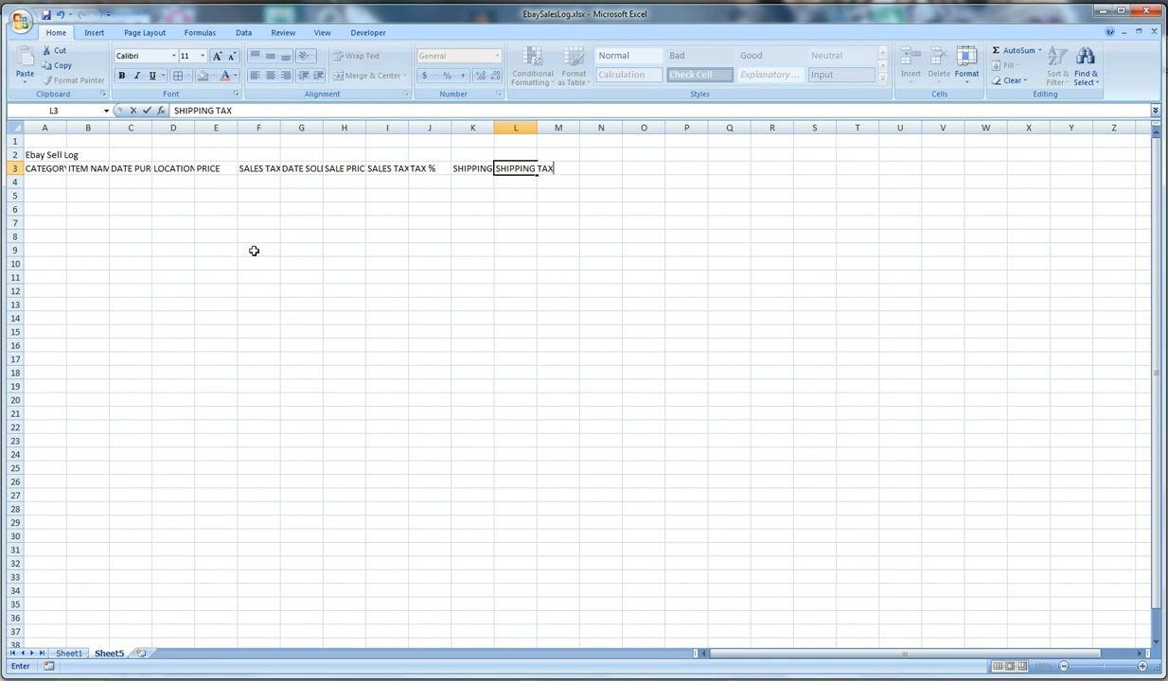
key(Tab)
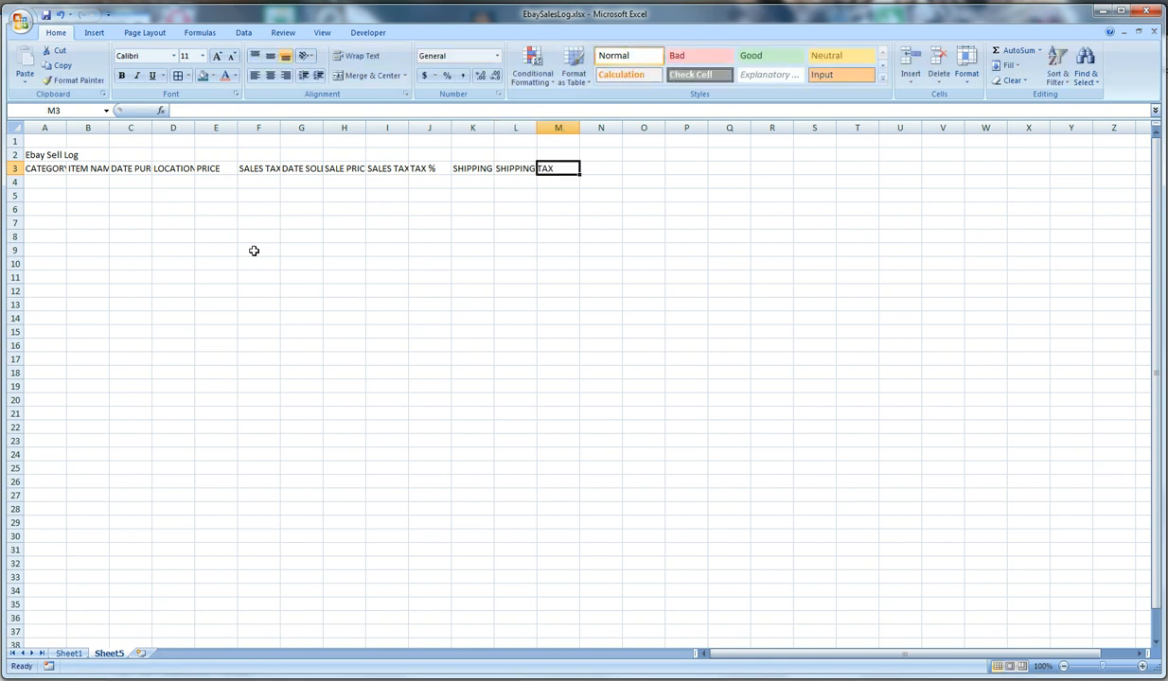
Add the headers ACTUAL SHIPPING COST in M3 and ACTUAL SHIPPING TAX in N3
text(ACTUAL SHIPPI)
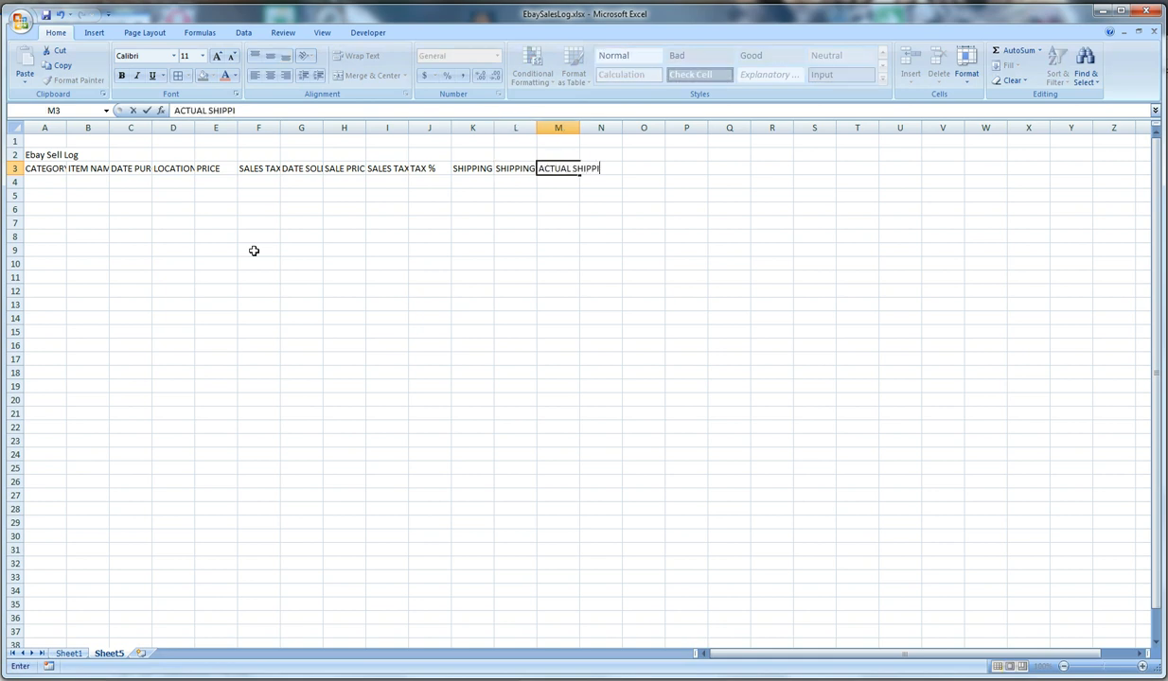
text(NG COST)
key(Tab)
text(ACTUA)
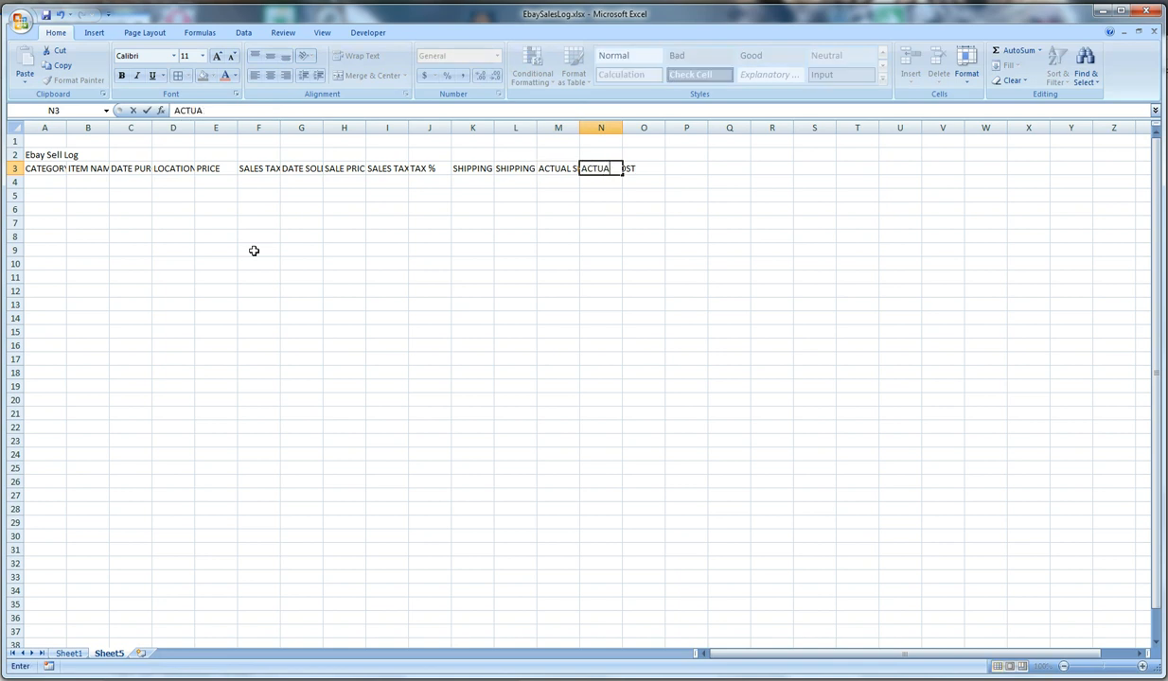
text(L SHIPPING TAX)
key(Tab)
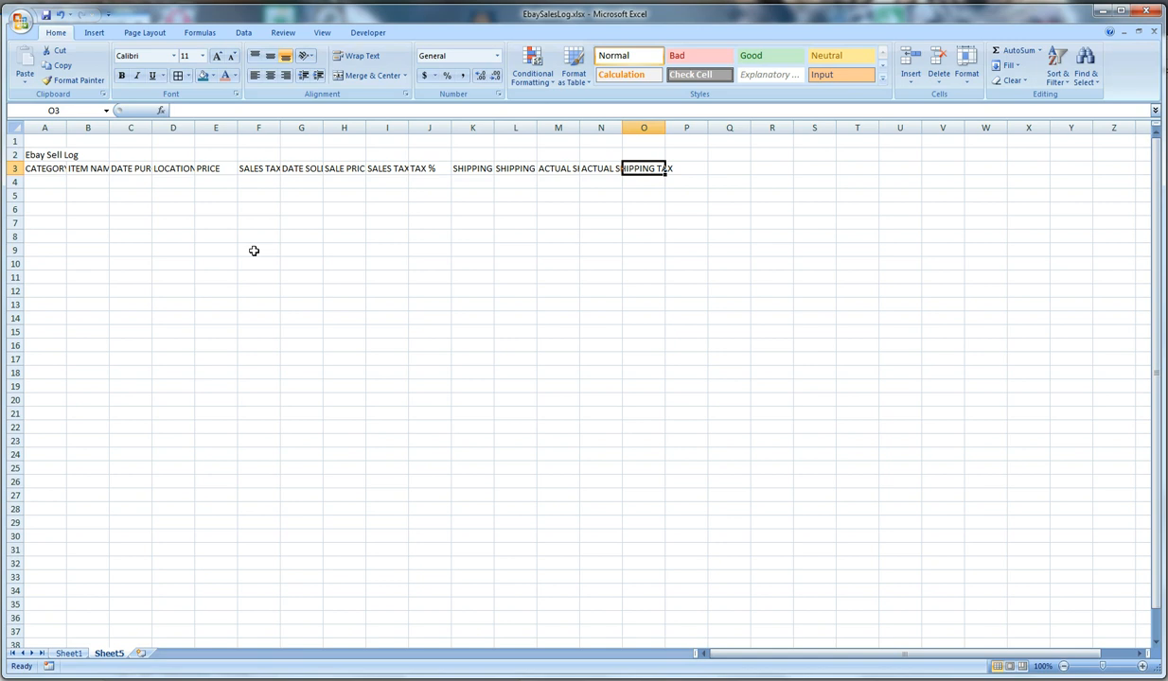
Add the headers PACKAGING MATERIAL COST in O3 and PACKAGING MATERIAL TAX in P3
text(PACKA)
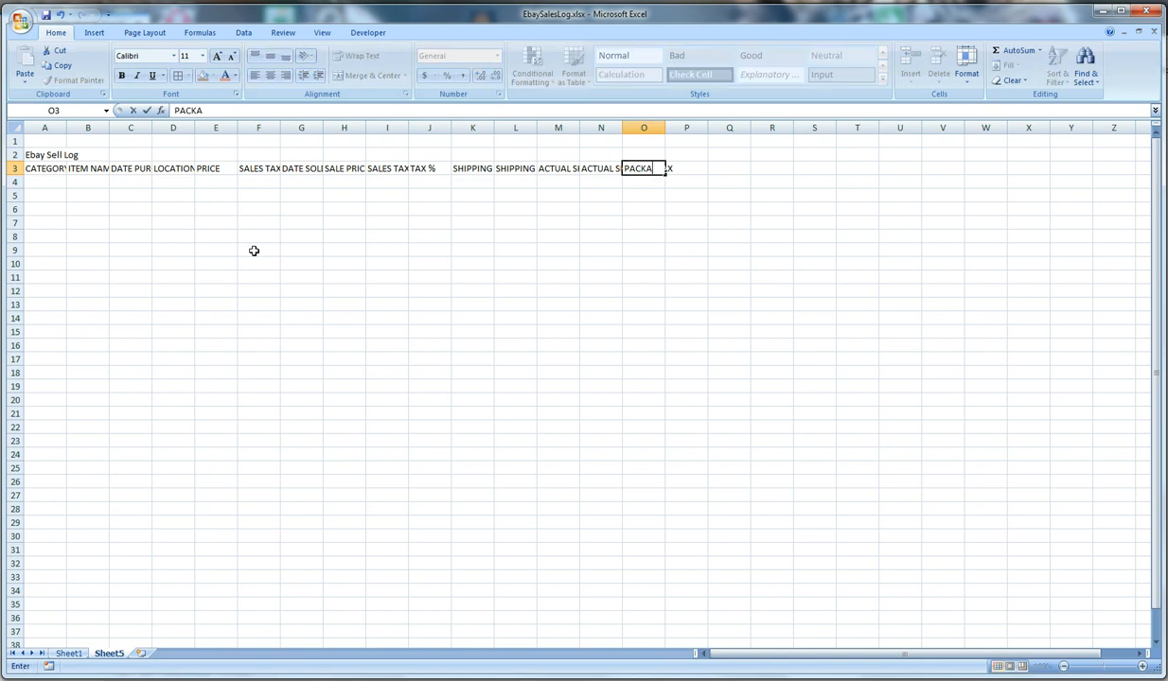
text(GING MATERIAL COST)
key(Tab)
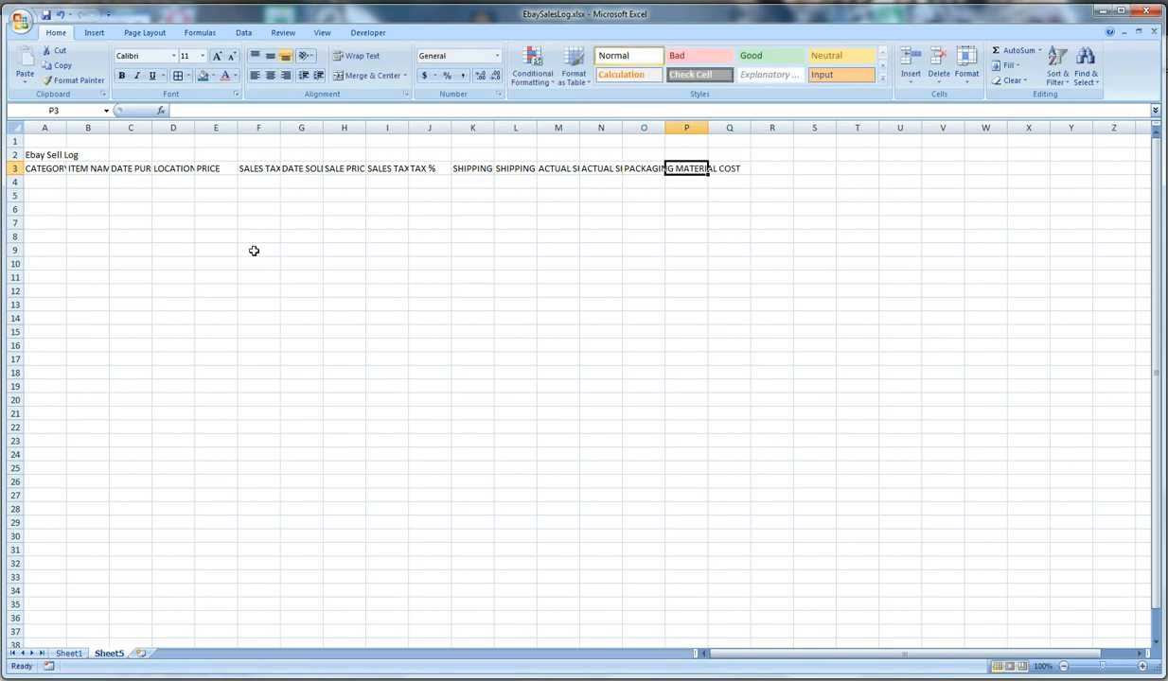
text(P)
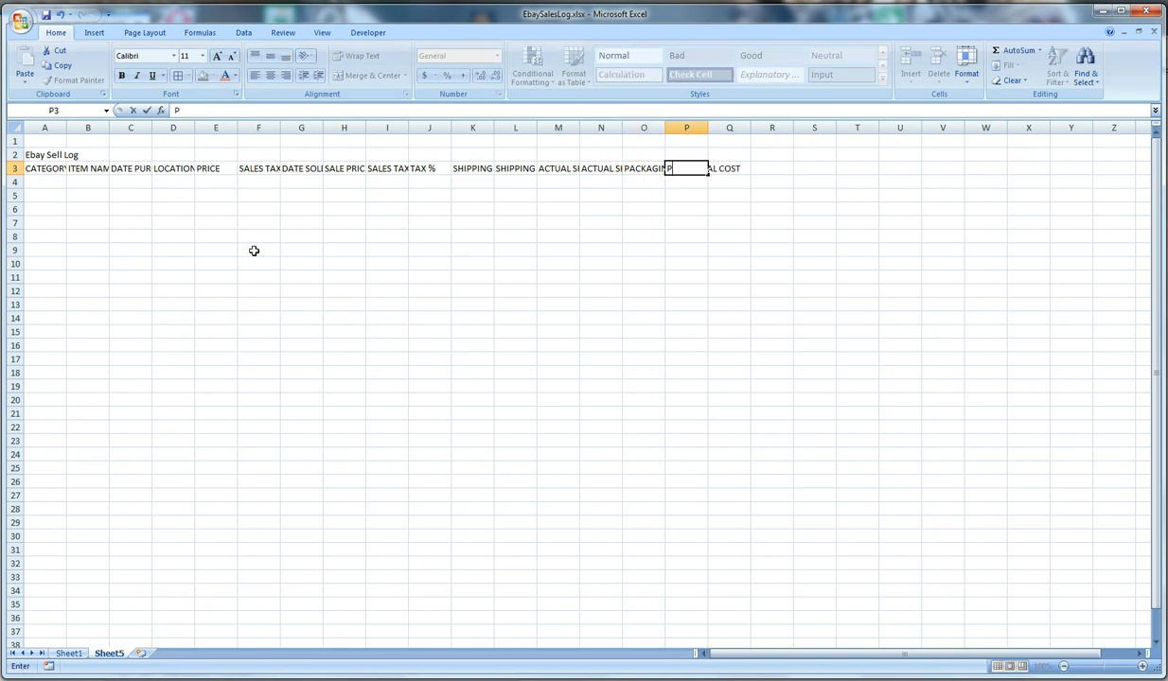
text(ACKAGING MATERIAL TAX)
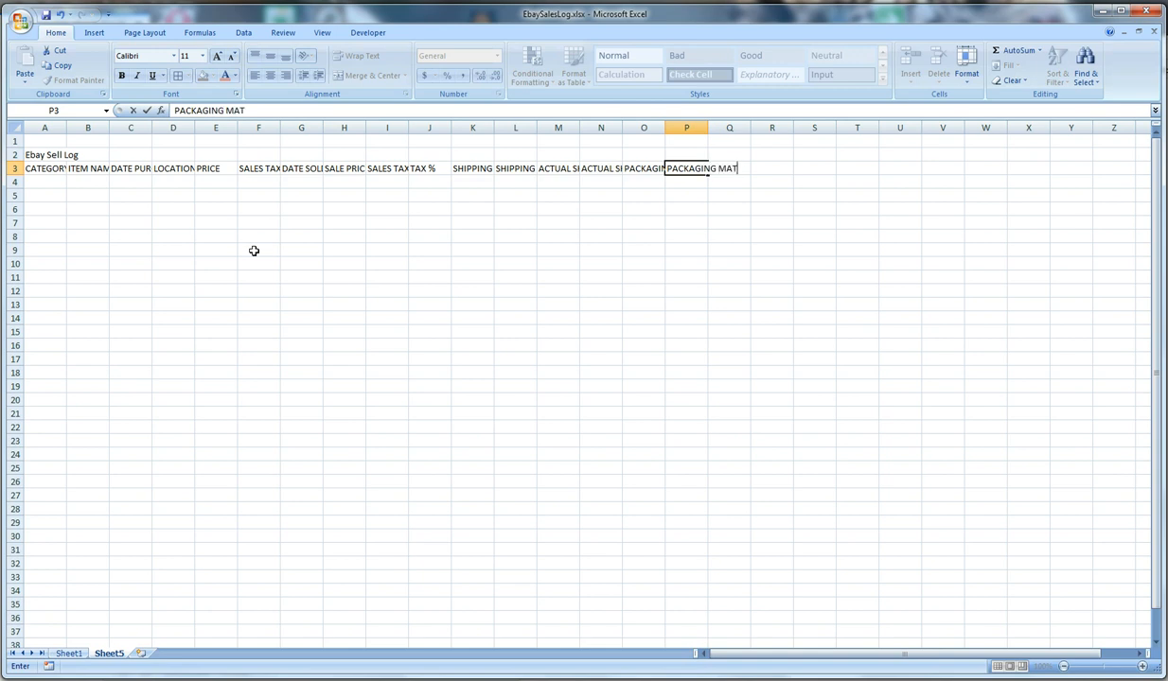
key(Tab)
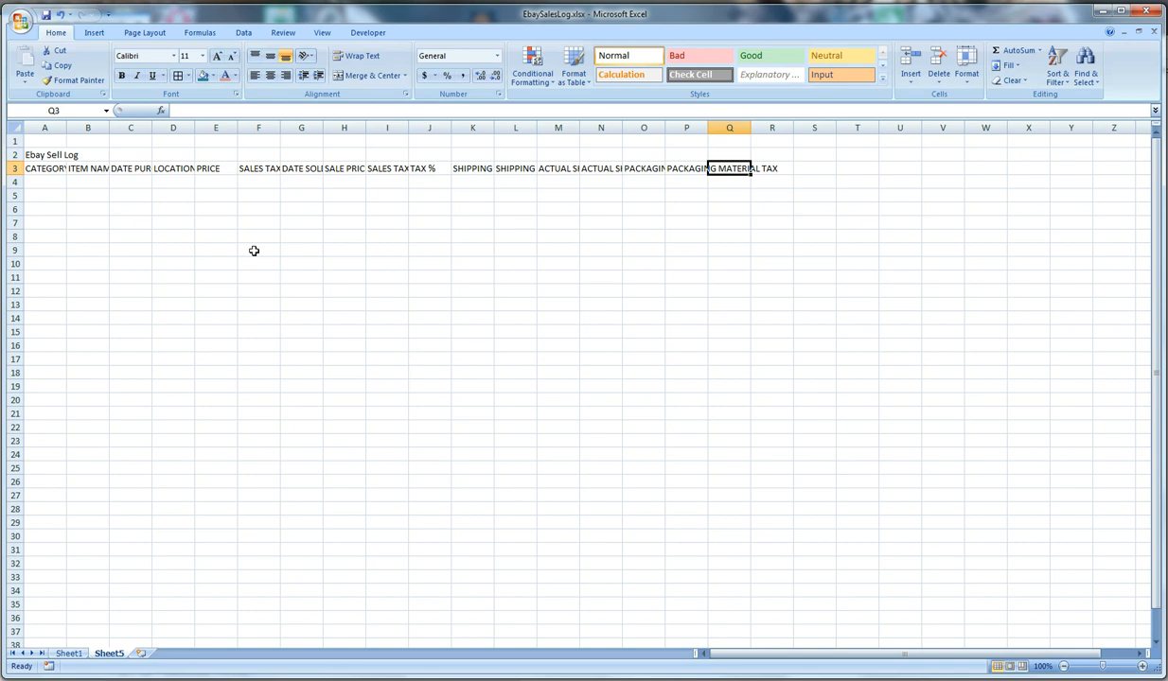
Add the fee headers EBAY FEES in Q3 and PAYPAL FEES in R3
text(EBAY)
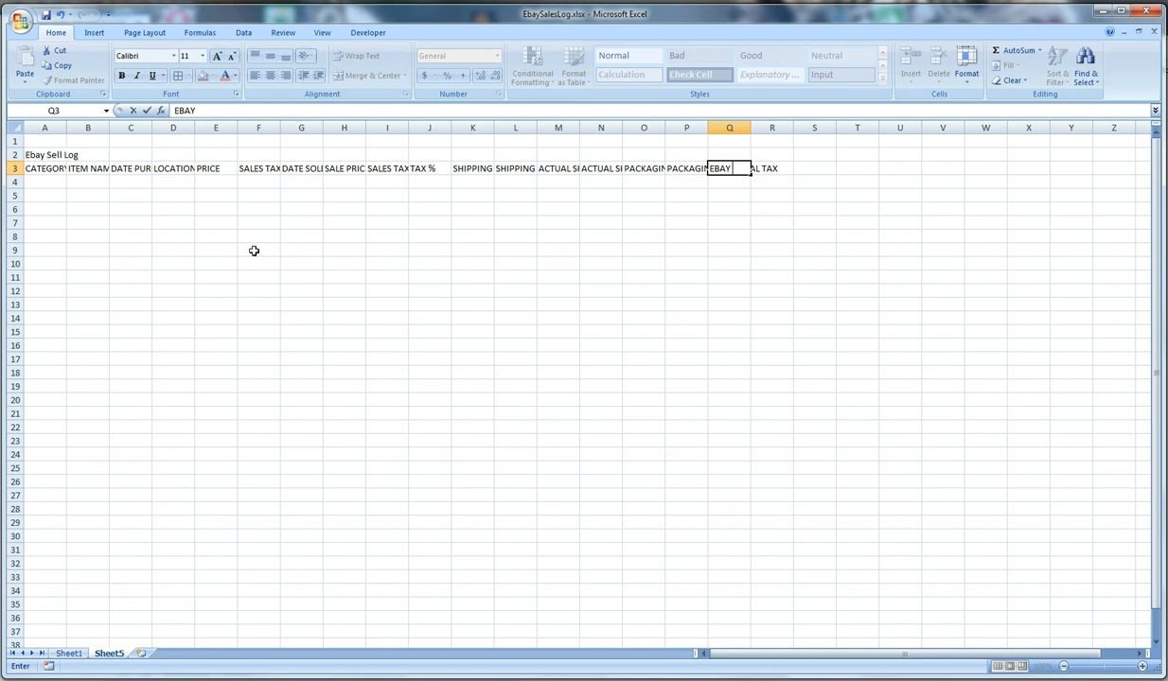
text( FEES)
key(Tab)
text(PAYPAL)
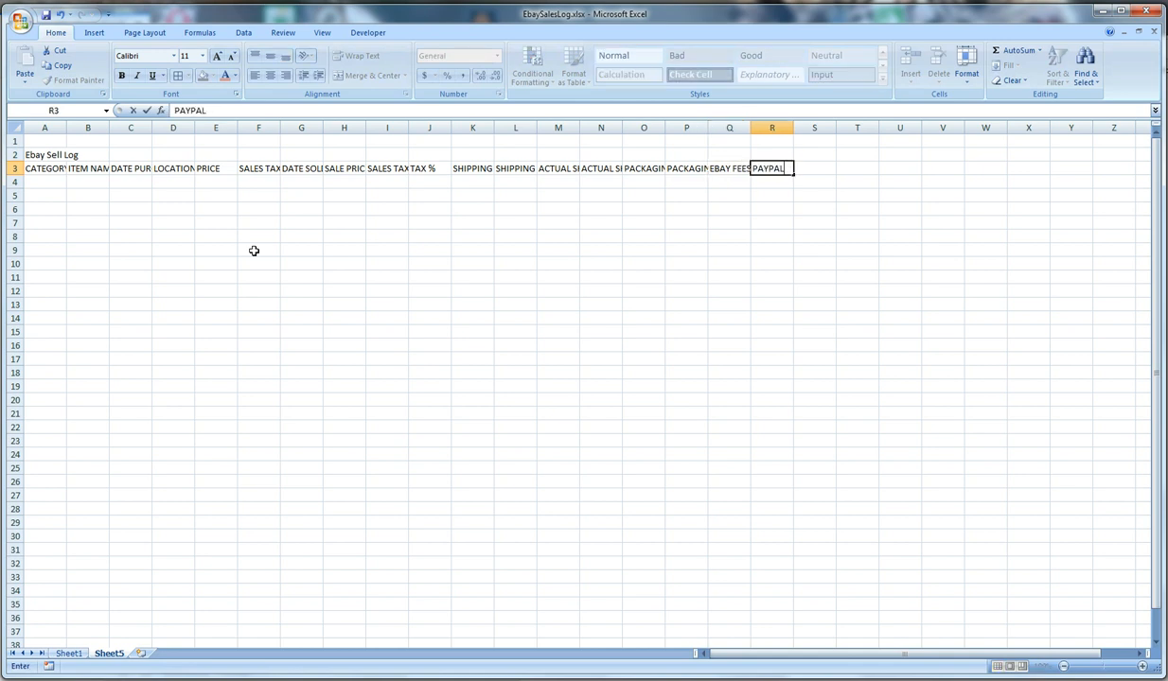
text( FEES)
key(Tab)
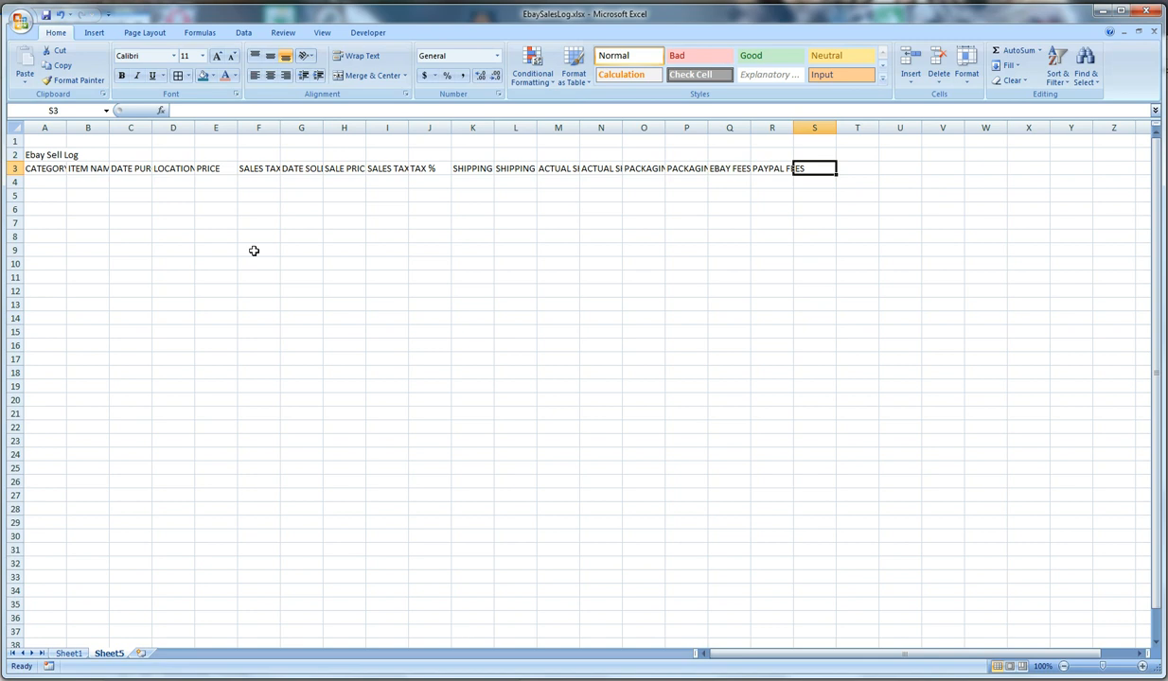
Add the headers PROFIT in S3 and TAX OWED in T3
text(PROFIT)
key(Tab)
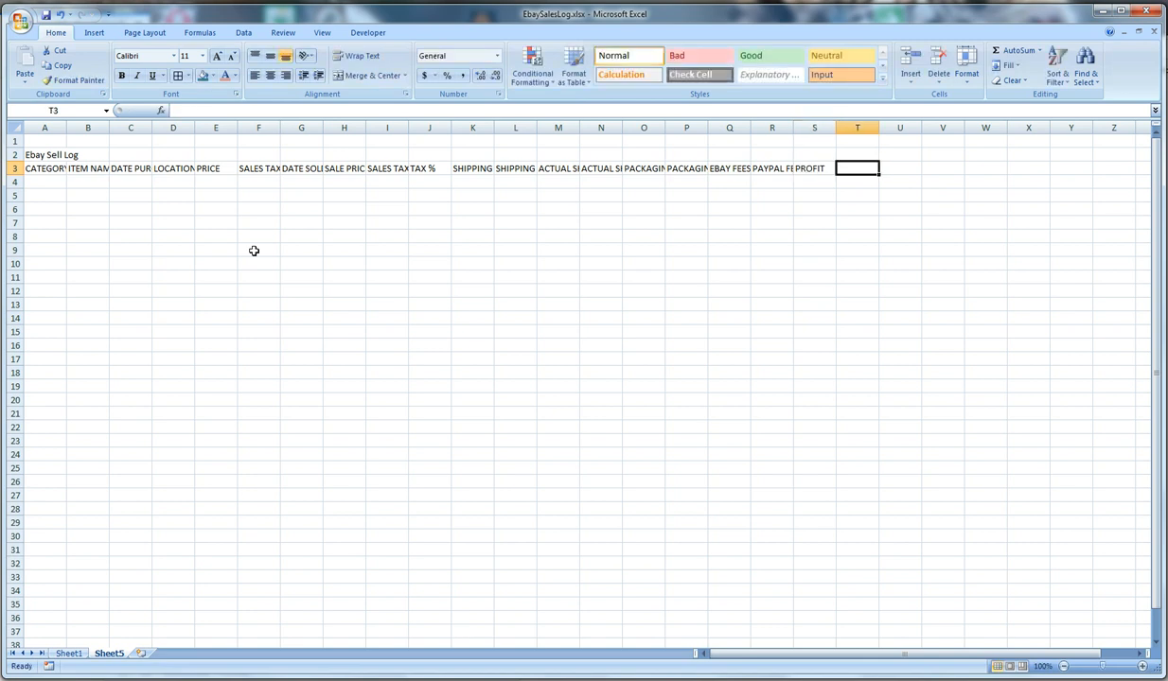
text(TAX OWED)
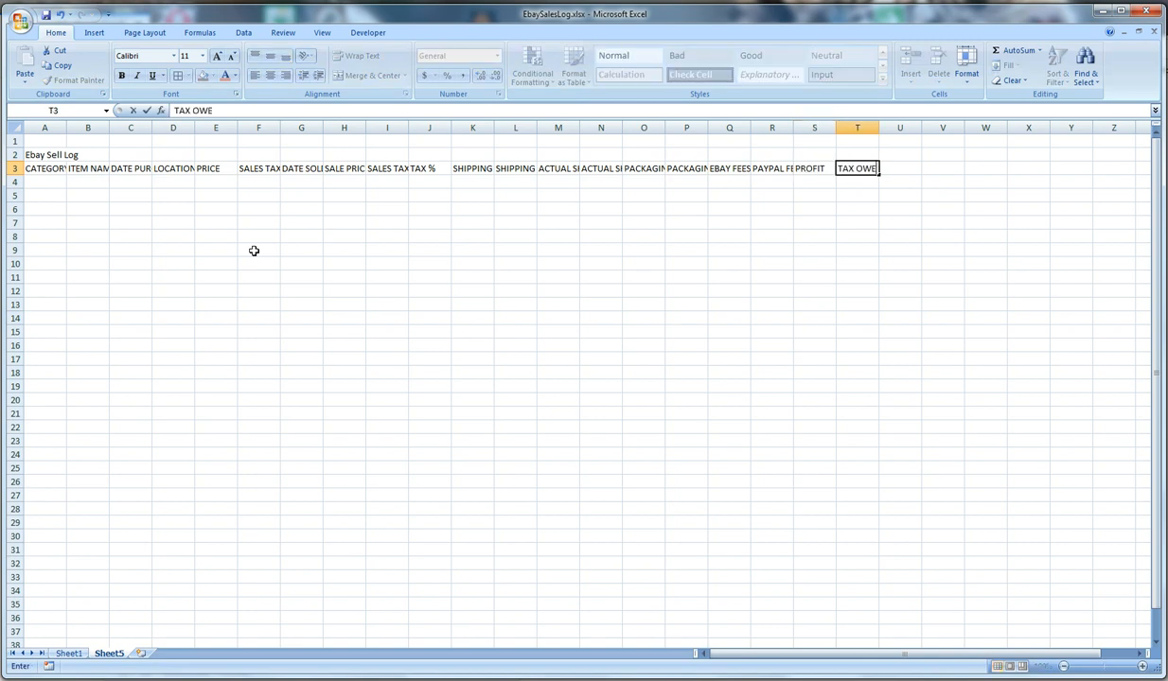
key(Tab)
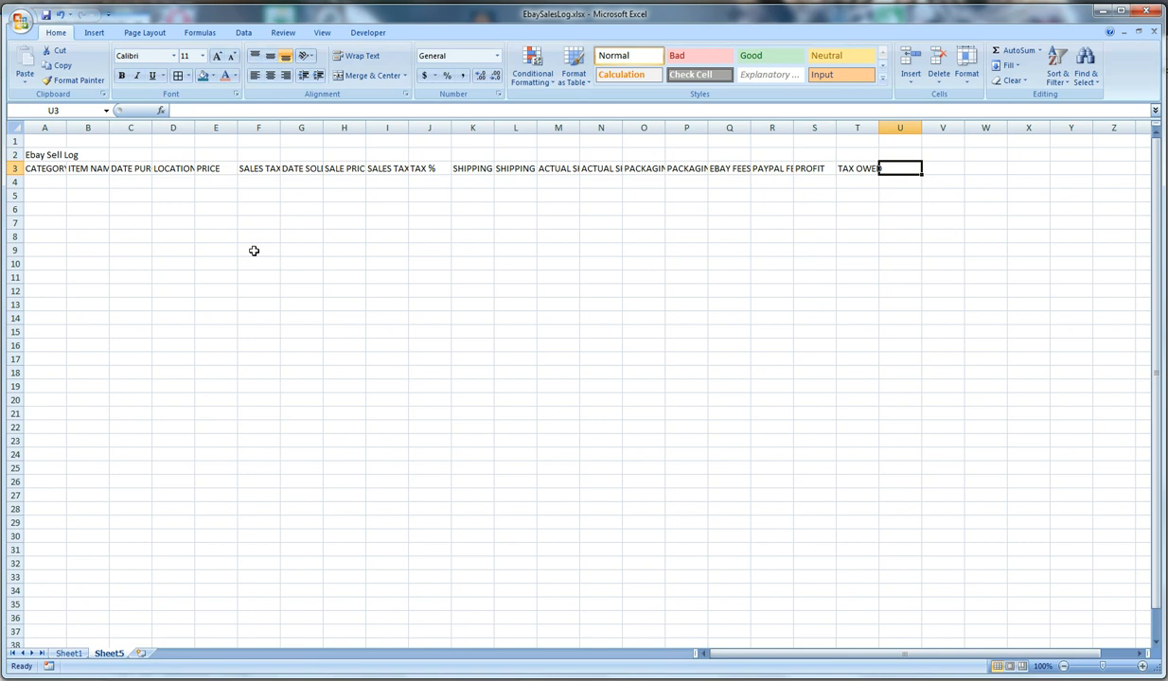
Complete the header row with DOH in U3, PPD in V3 and ROI in W3
text(DOH)
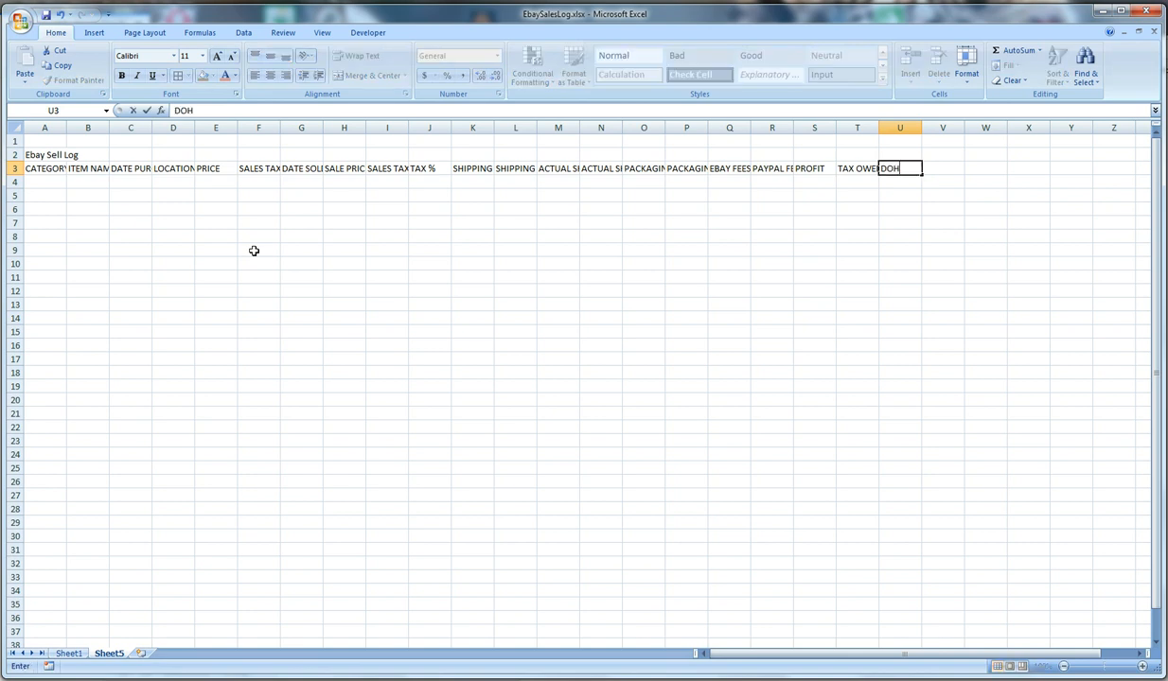
key(Tab)
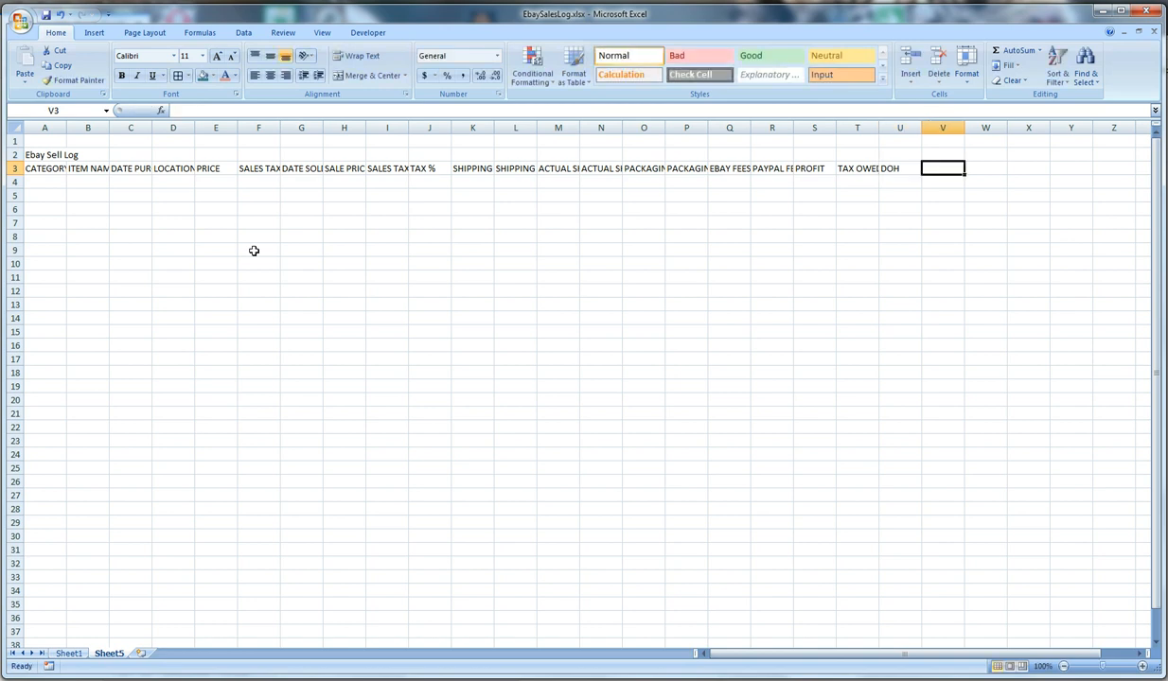
text(PPD)
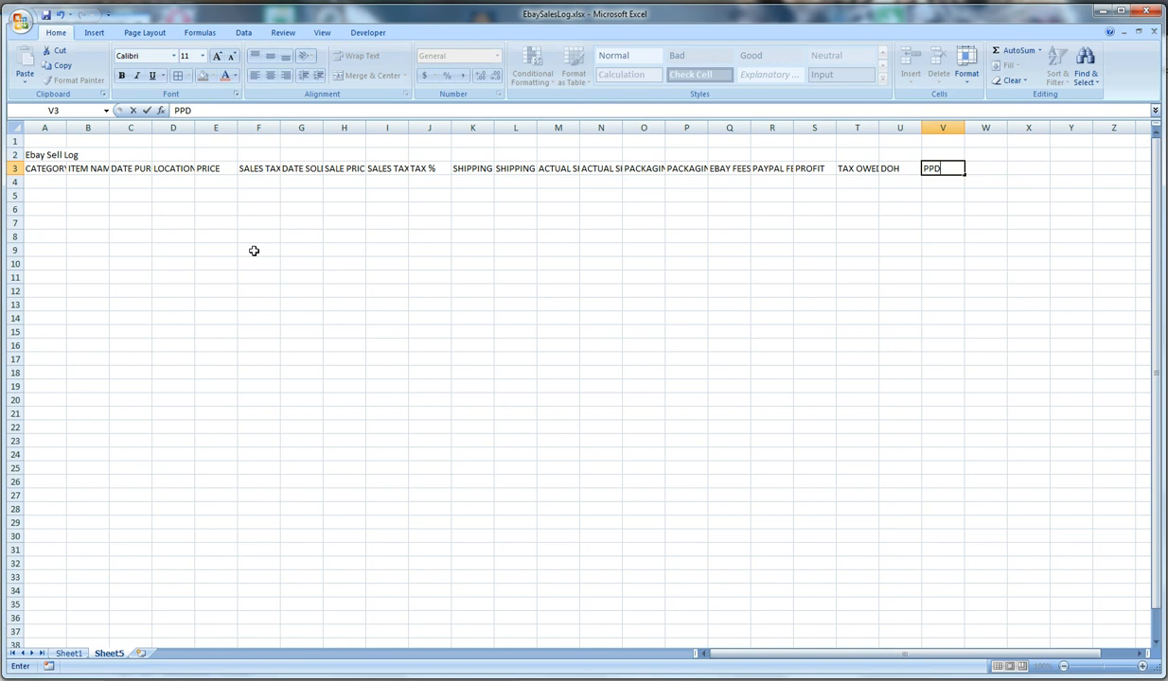
key(Tab)
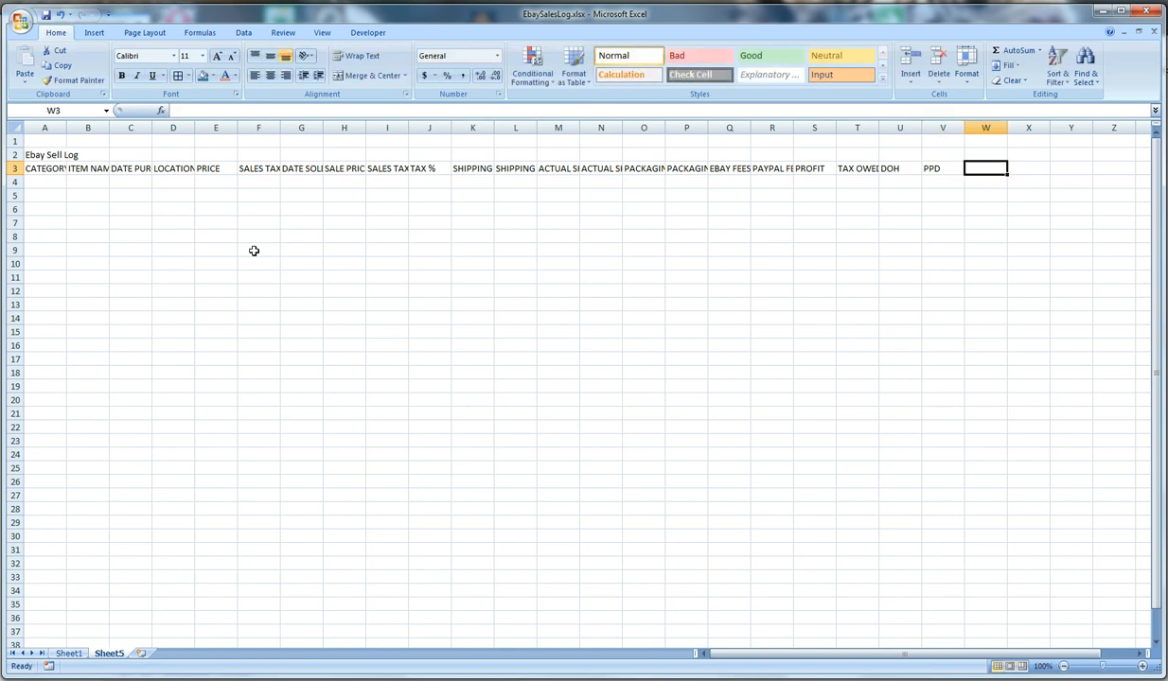
text(ROI)
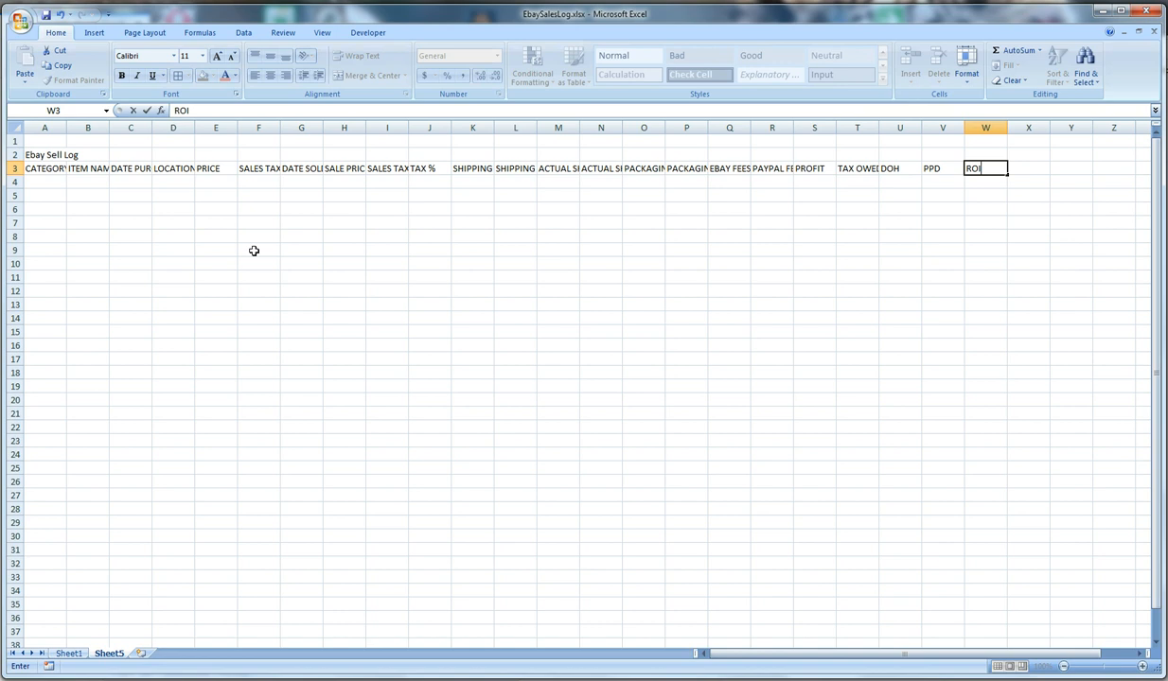
key(Return)
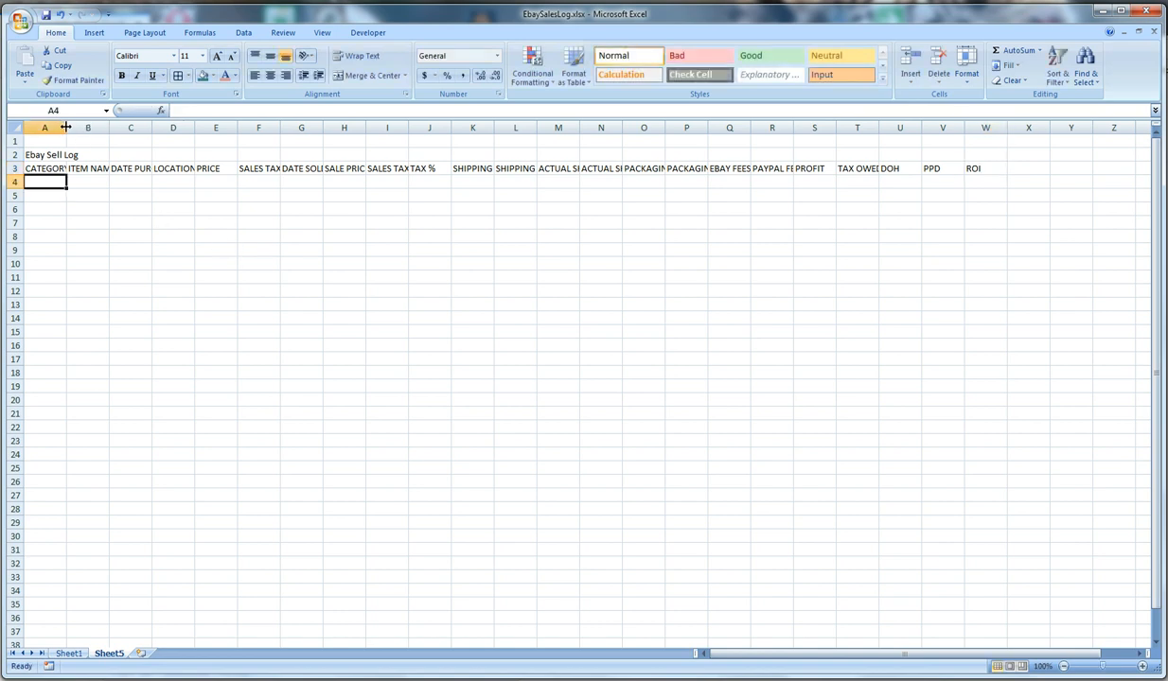
Widen columns A through D to suit their headers, and wrap and centre the text across row 3
drag(66, 127, 288, 127)
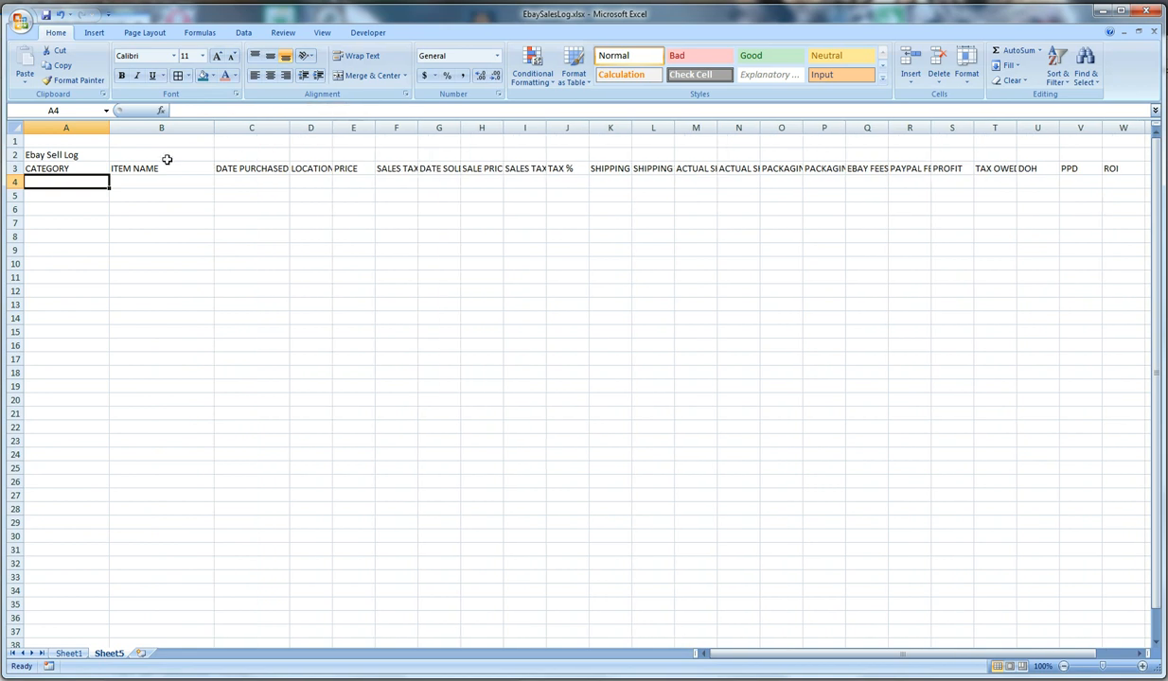
click(17, 169)
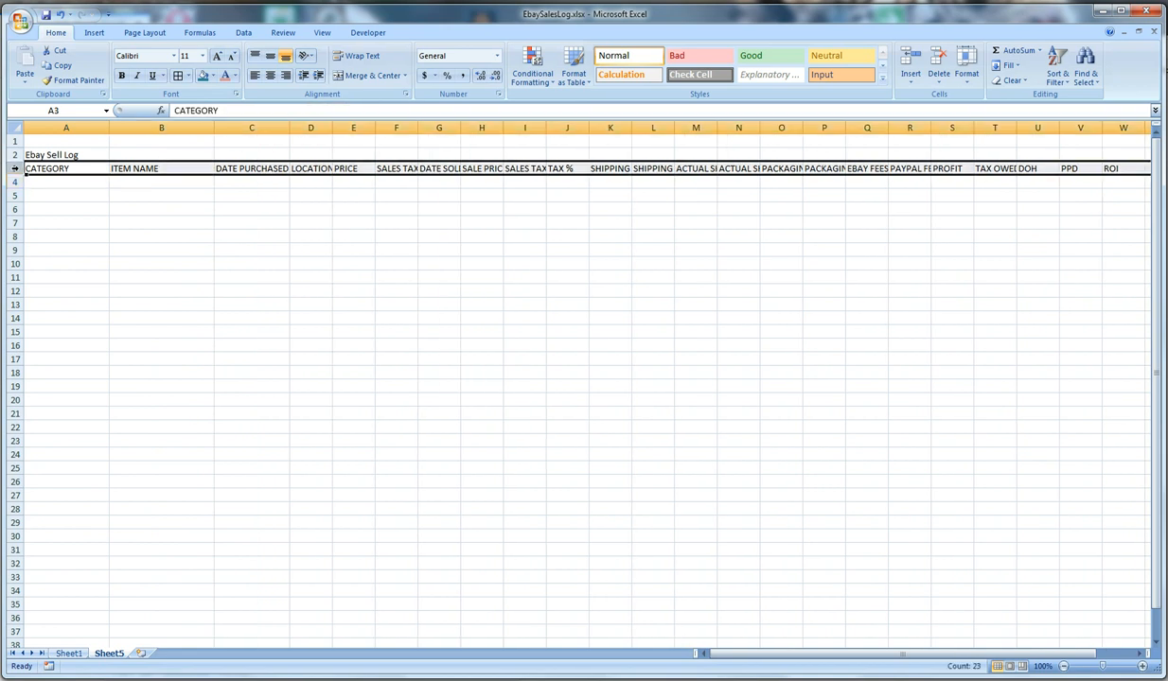
click(359, 57)
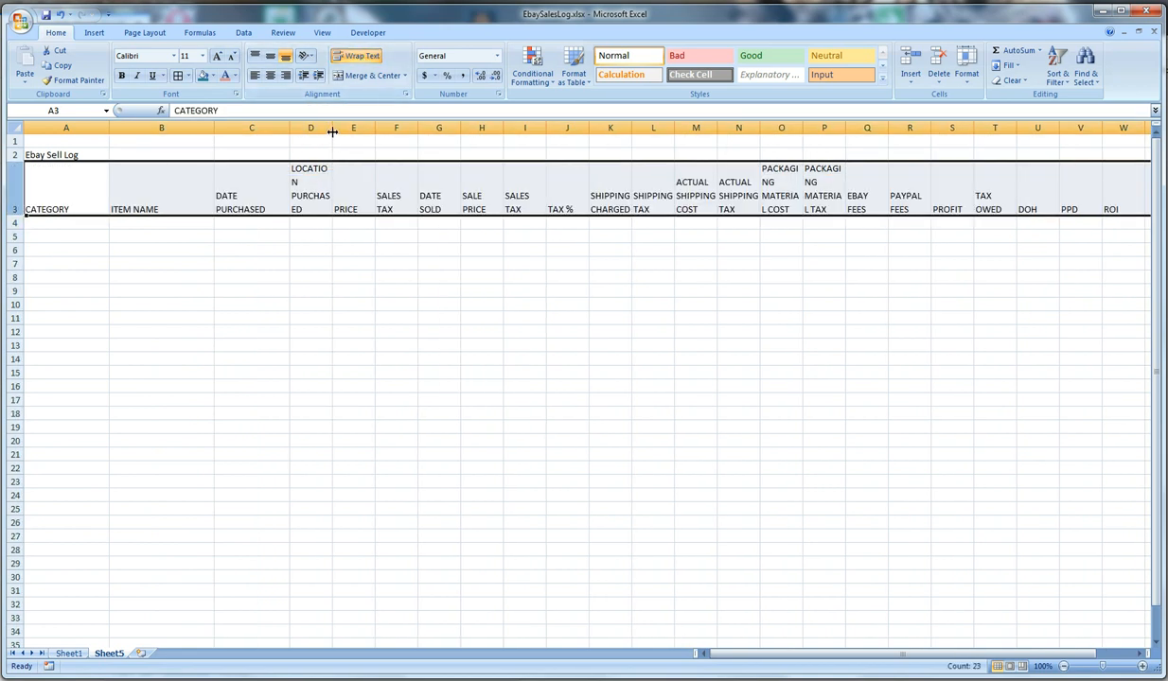
drag(333, 128, 342, 129)
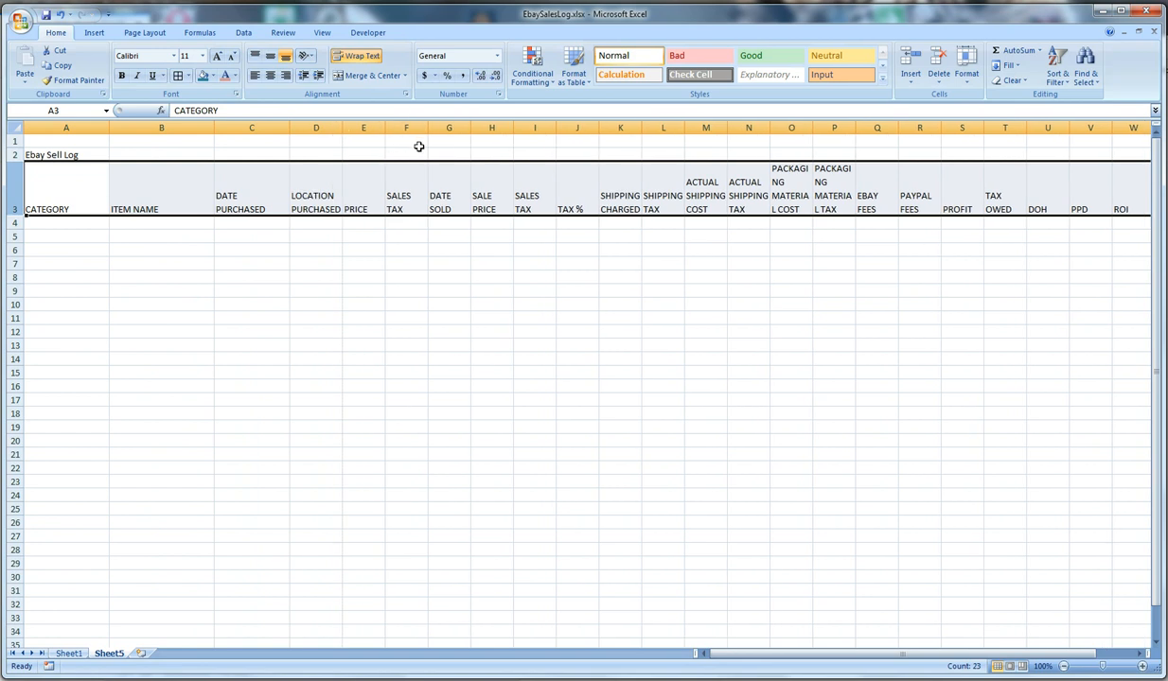
click(269, 75)
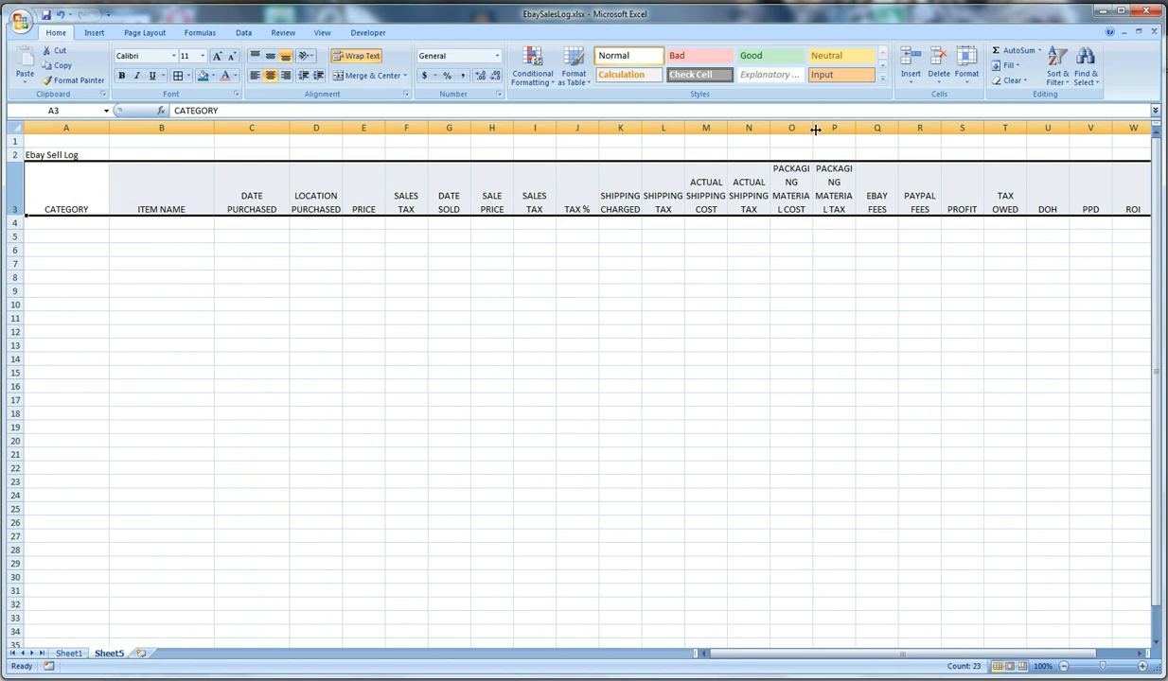
Widen the packaging columns O and P and the SHIPPING CHARGED column K so no header word breaks
drag(813, 129, 878, 130)
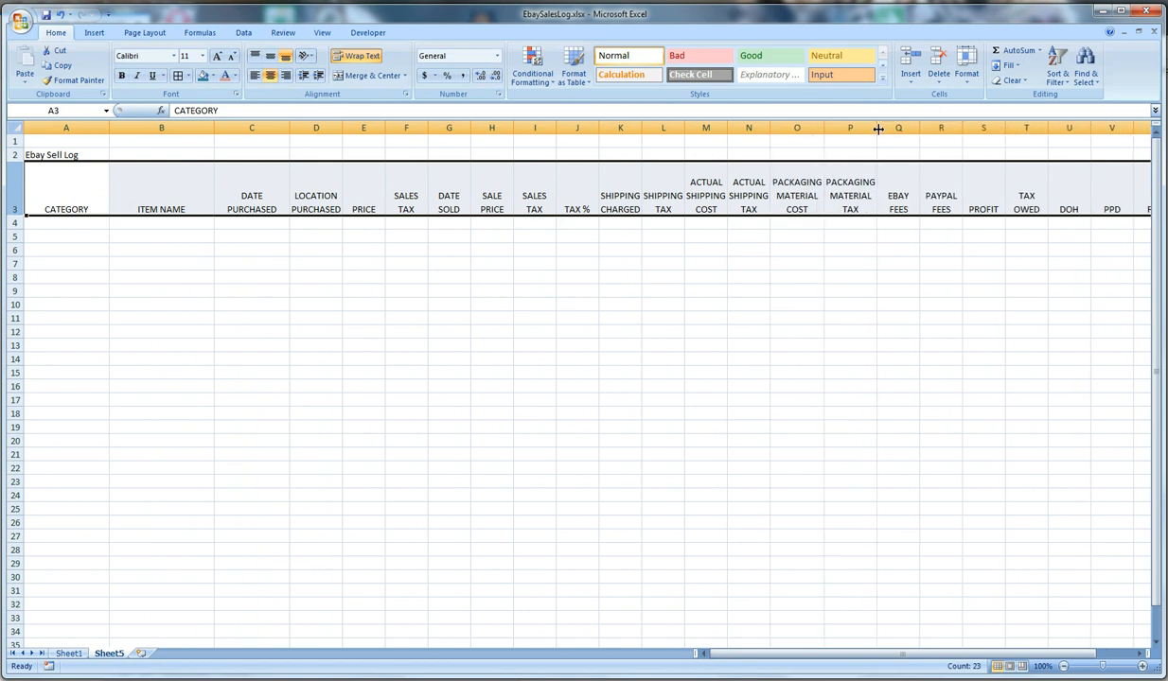
click(641, 227)
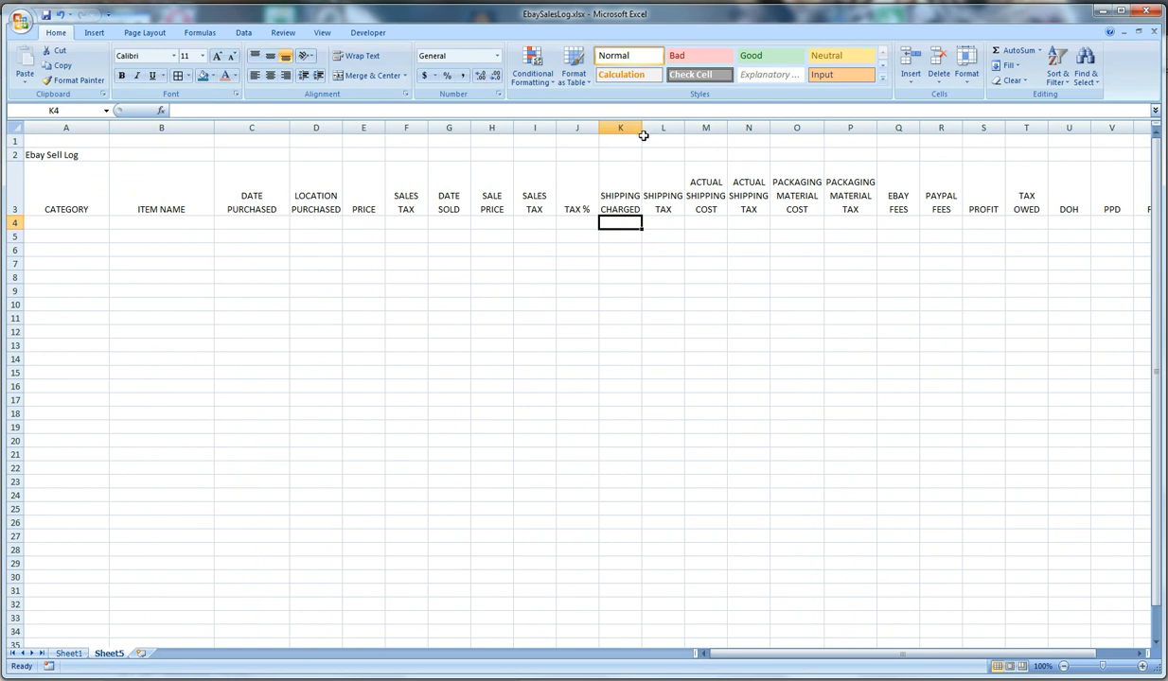
drag(642, 129, 644, 129)
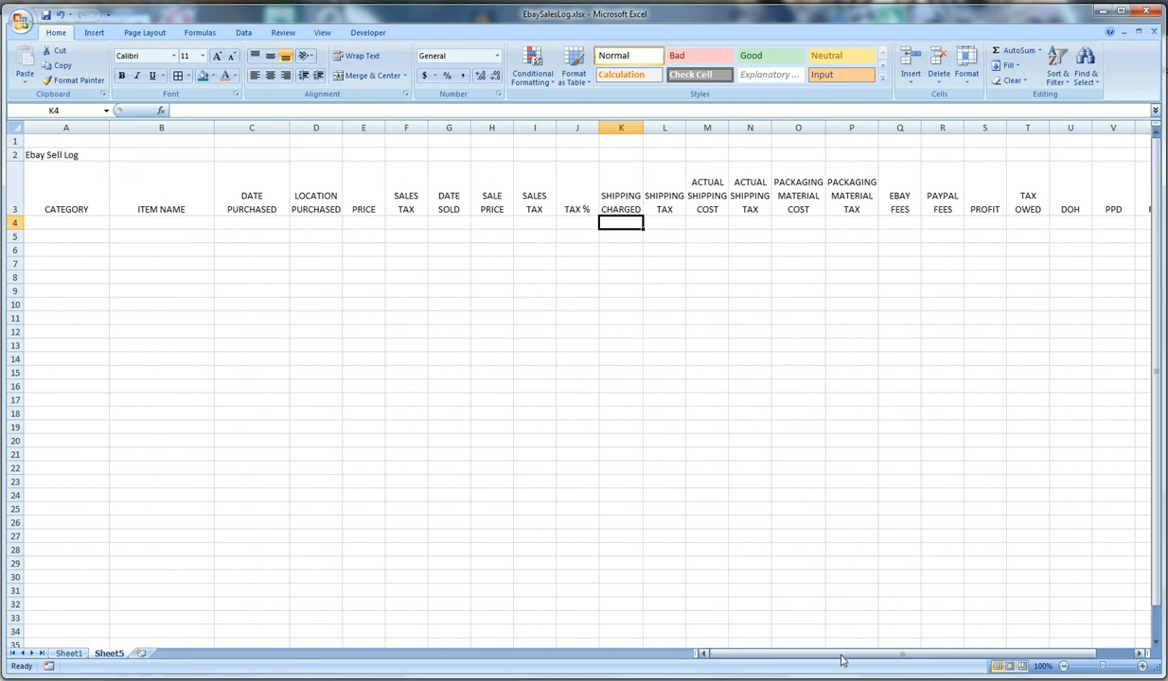
Turn on filtering for the header cells A3 through W3
drag(839, 654, 809, 656)
drag(84, 214, 52, 206)
click(948, 192)
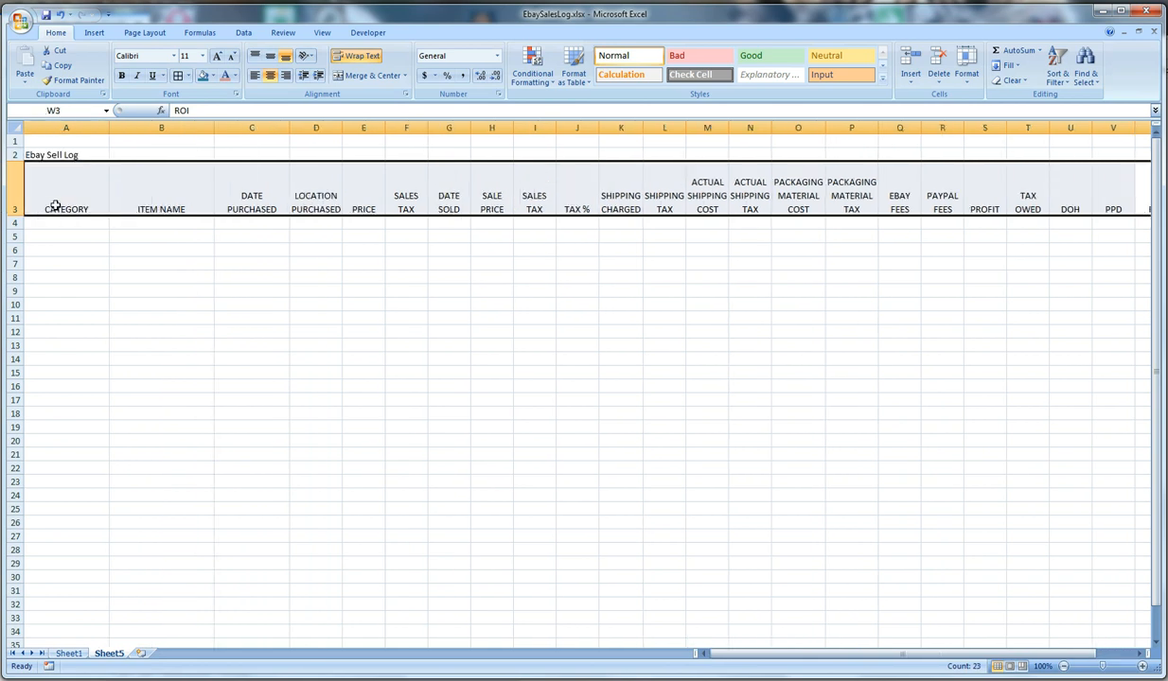
click(1063, 83)
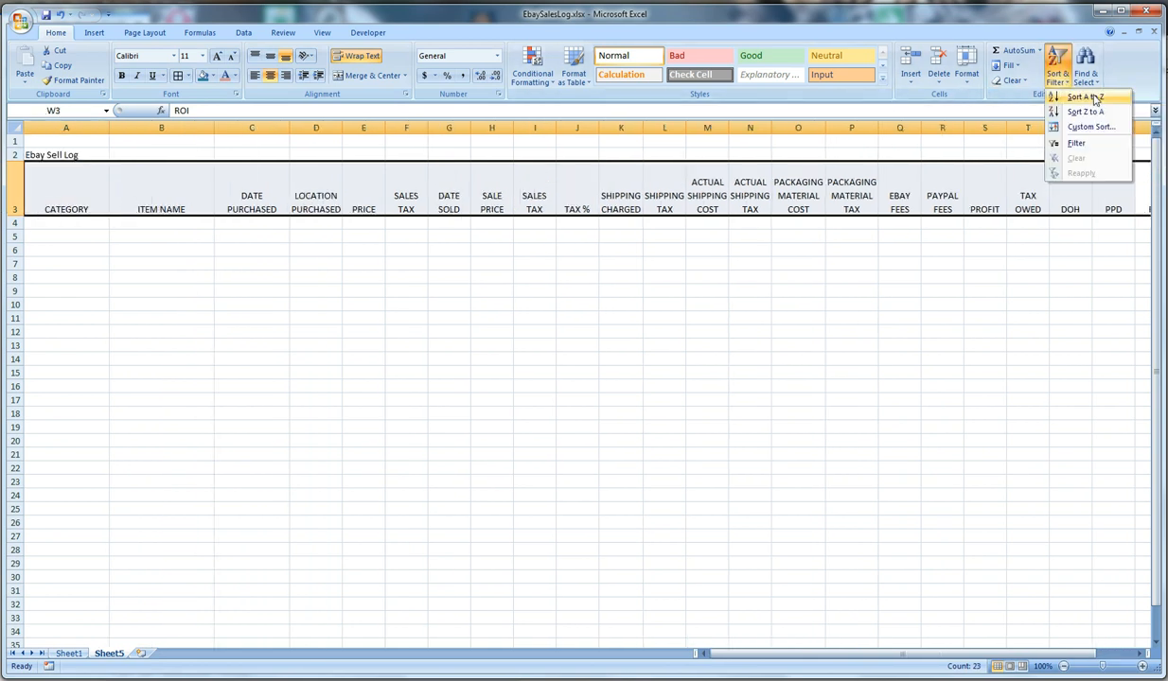
click(1077, 144)
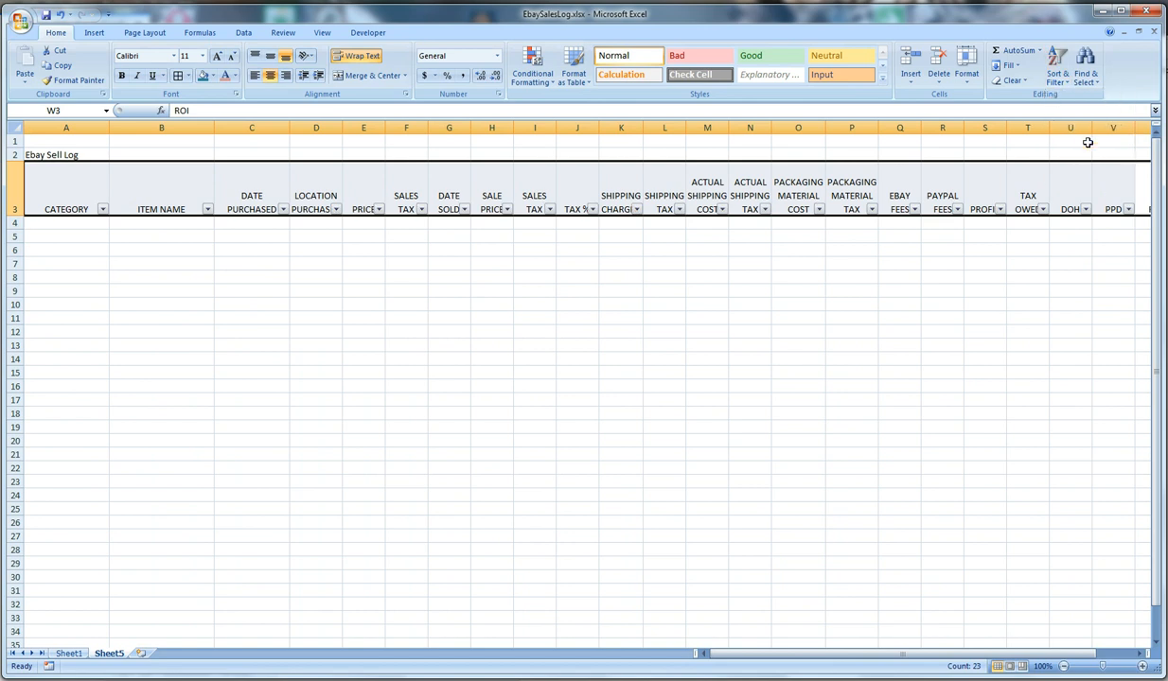
click(503, 224)
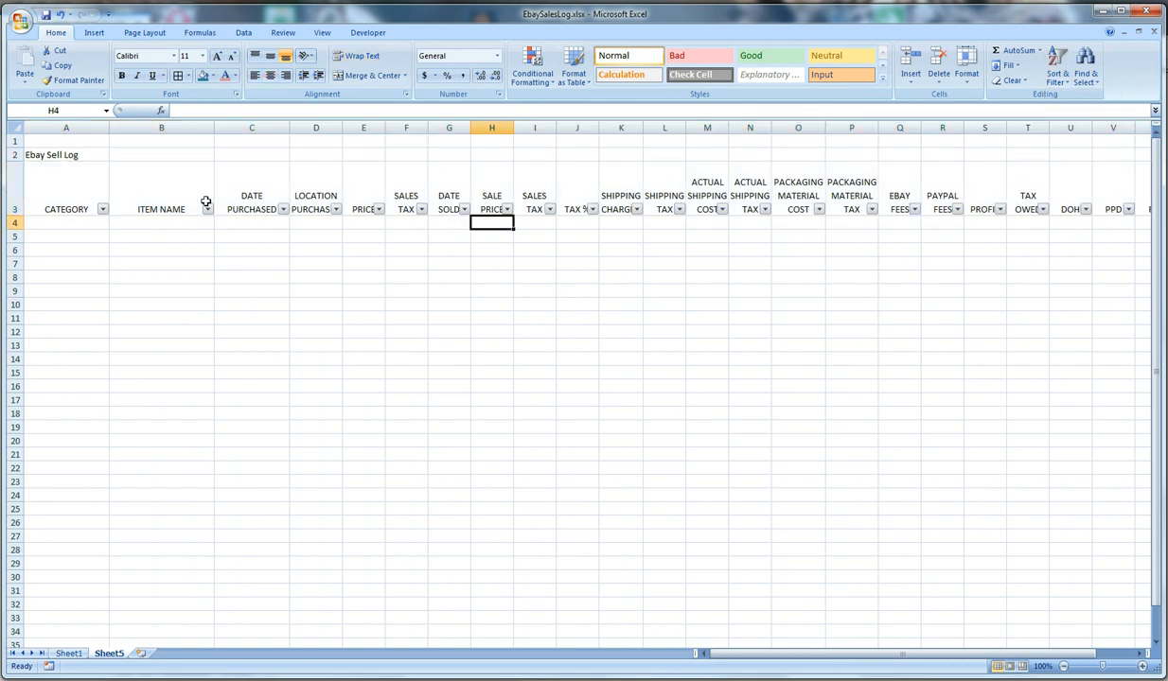
Examine the sort and filter options of the DATE PURCHASED and DATE SOLD columns without applying any
click(283, 210)
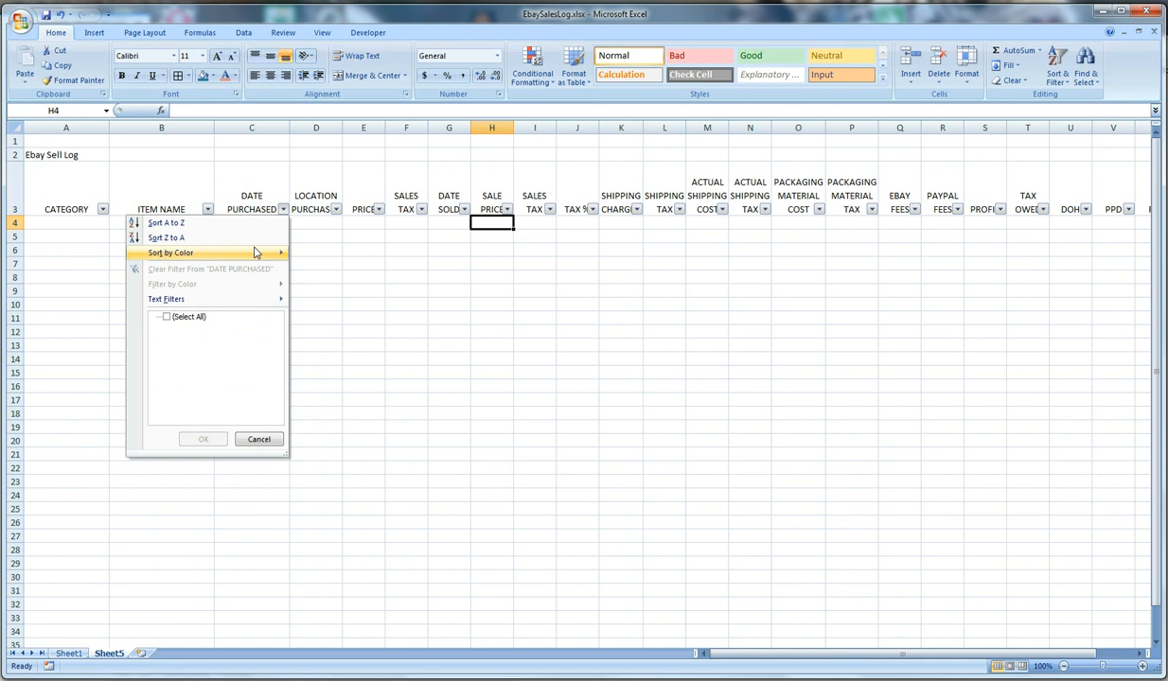
click(283, 209)
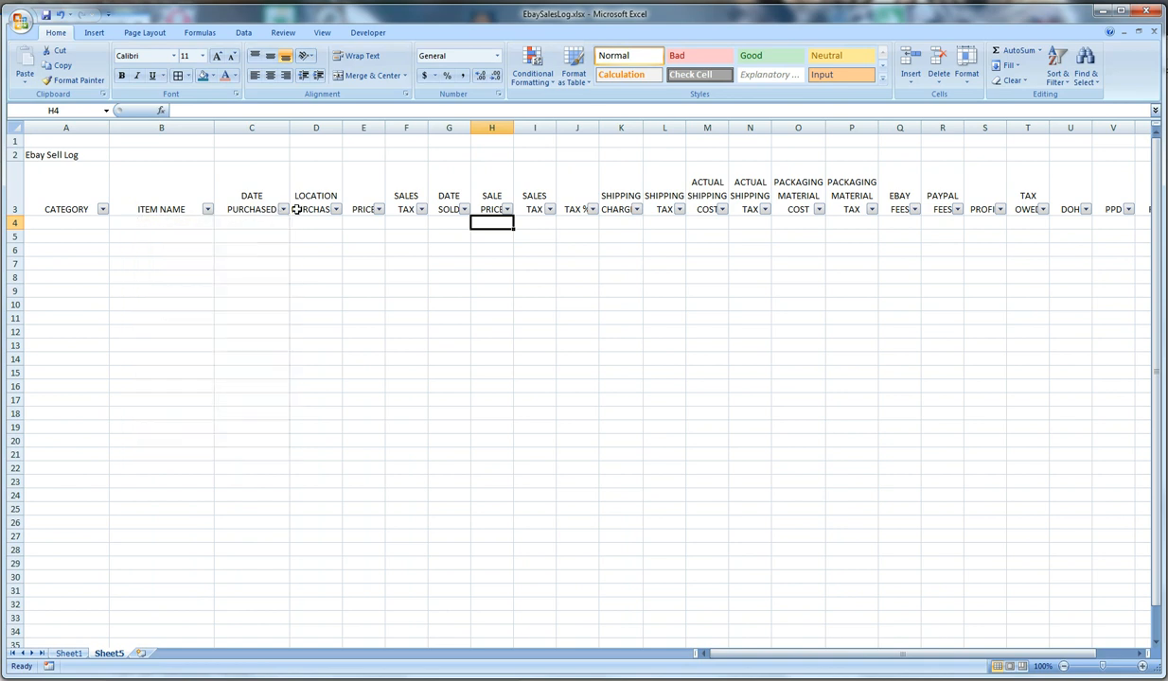
click(463, 209)
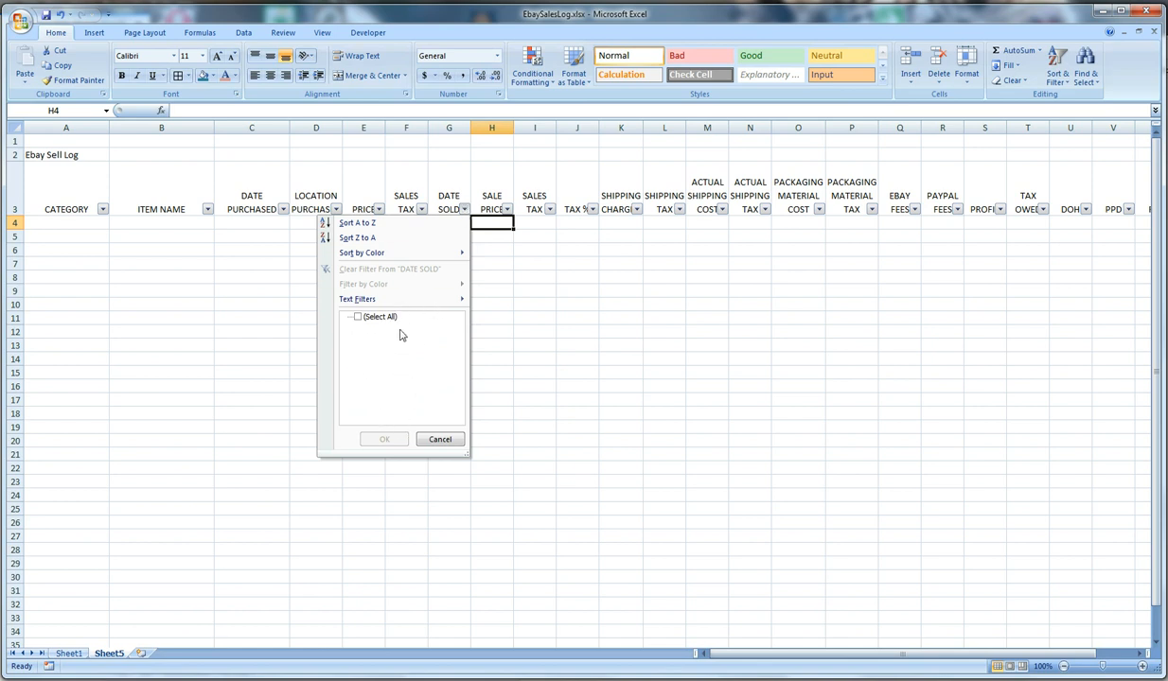
click(464, 209)
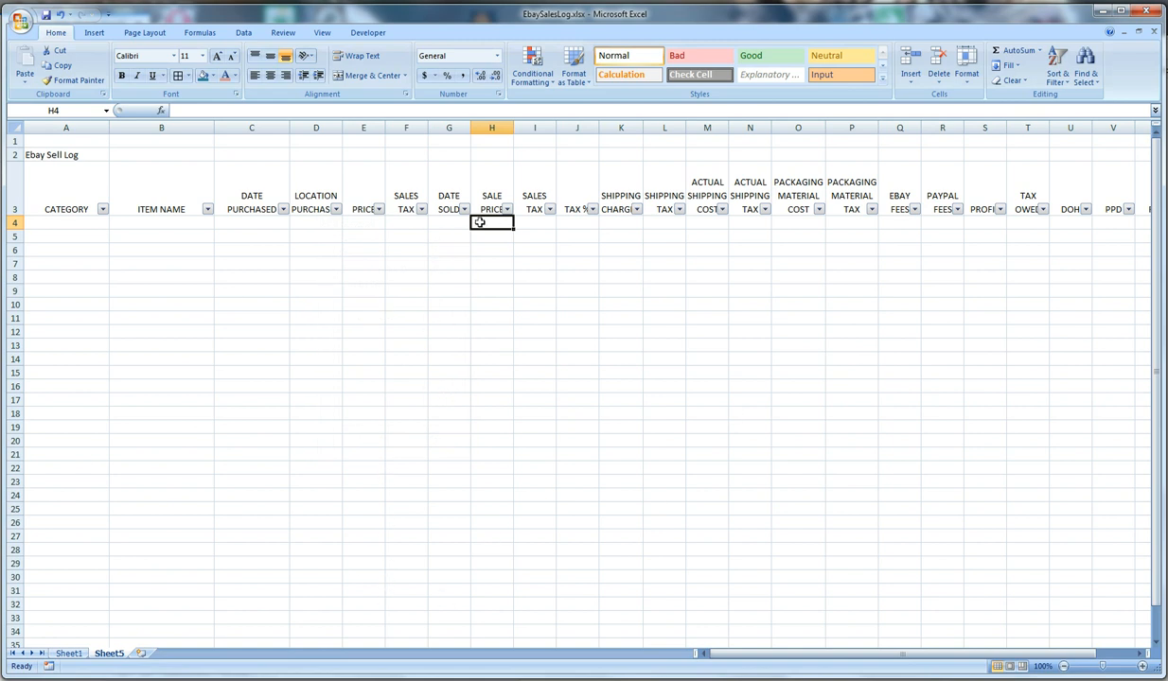
click(73, 223)
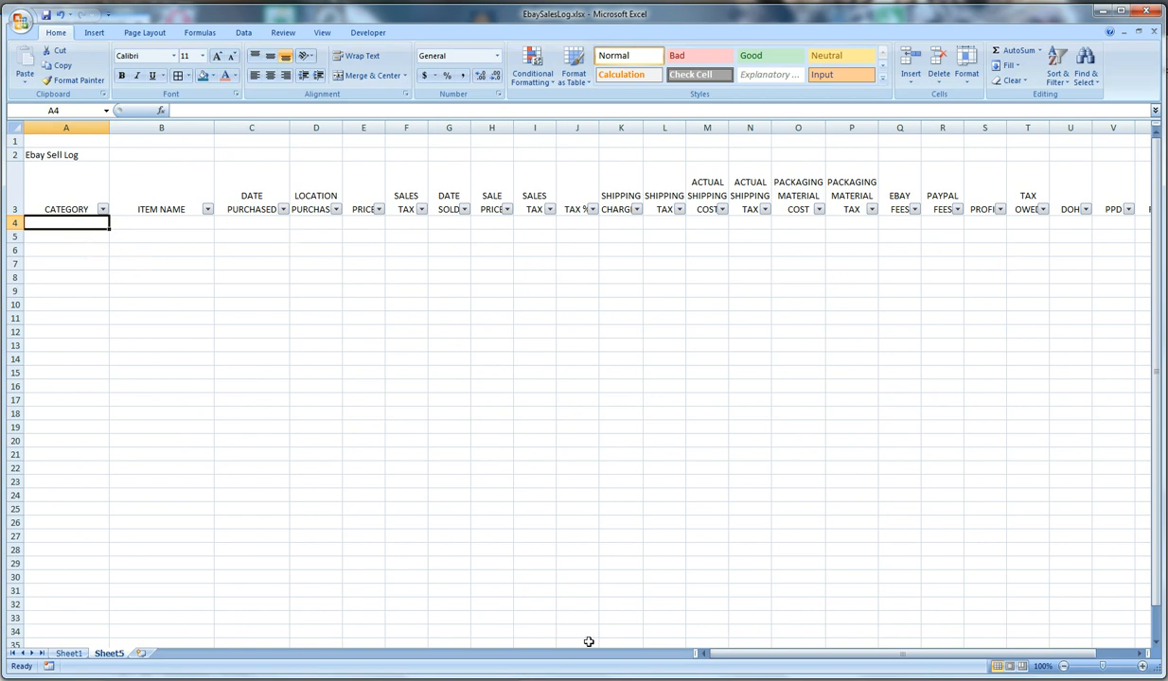
Format the price, sales tax, shipping, packaging, fees, profit and tax owed columns (E, F, H, I and K through T) as Currency
click(362, 128)
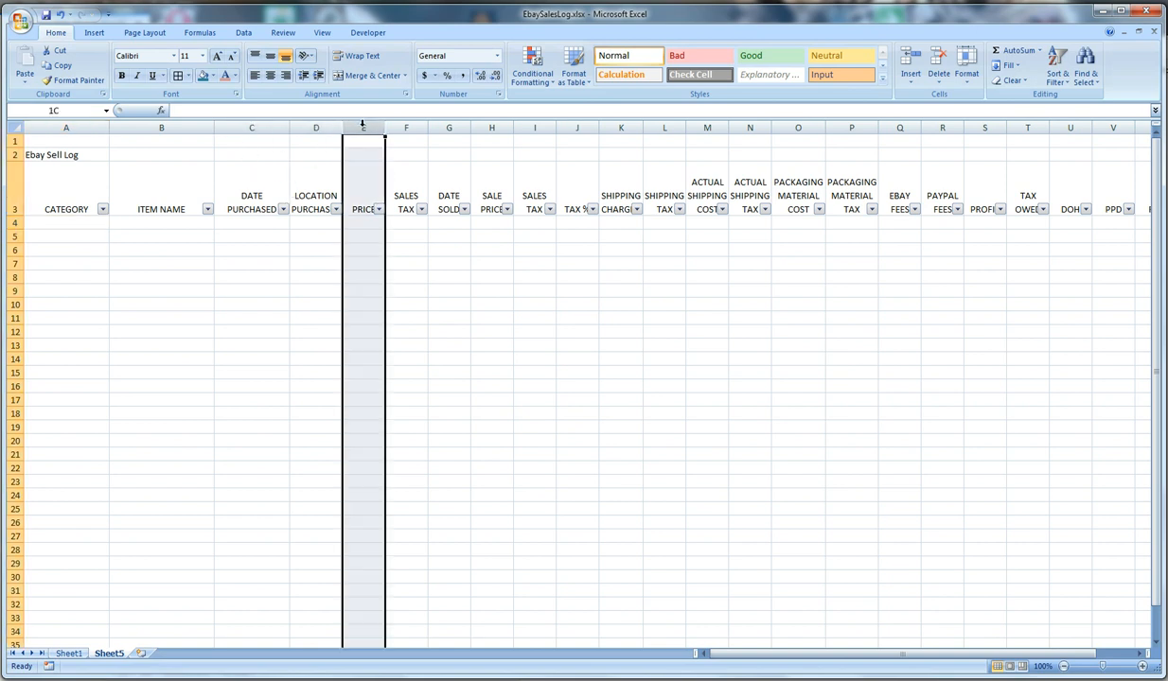
ctrl+click(410, 128)
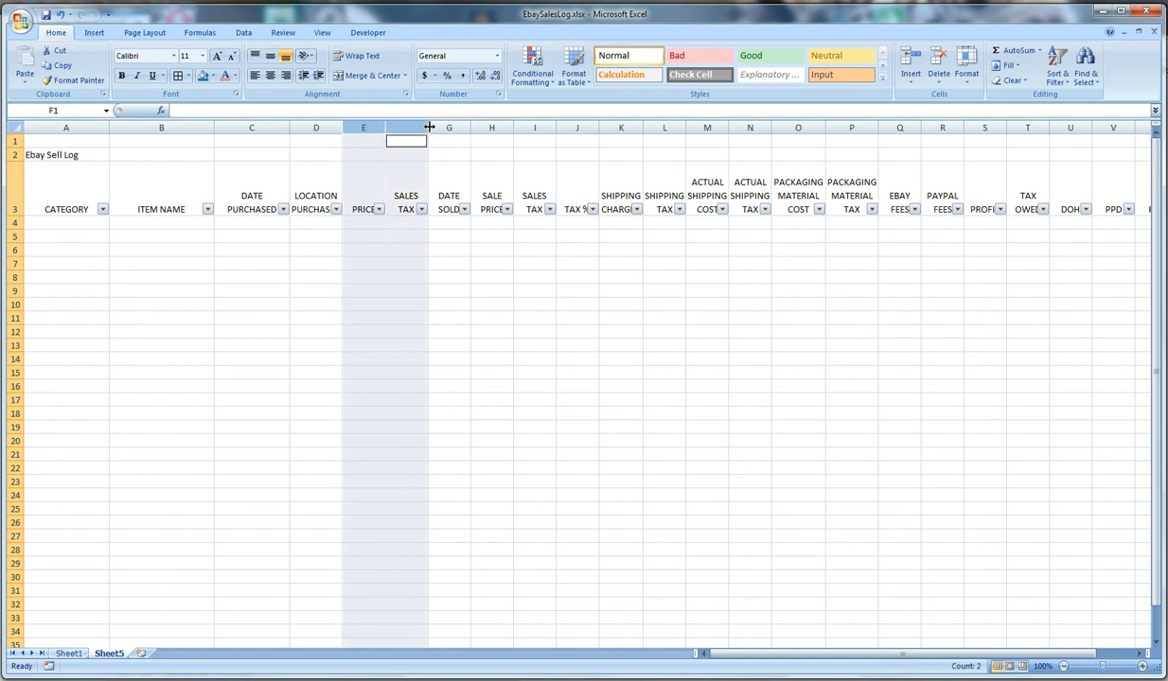
ctrl+click(485, 127)
ctrl+click(530, 127)
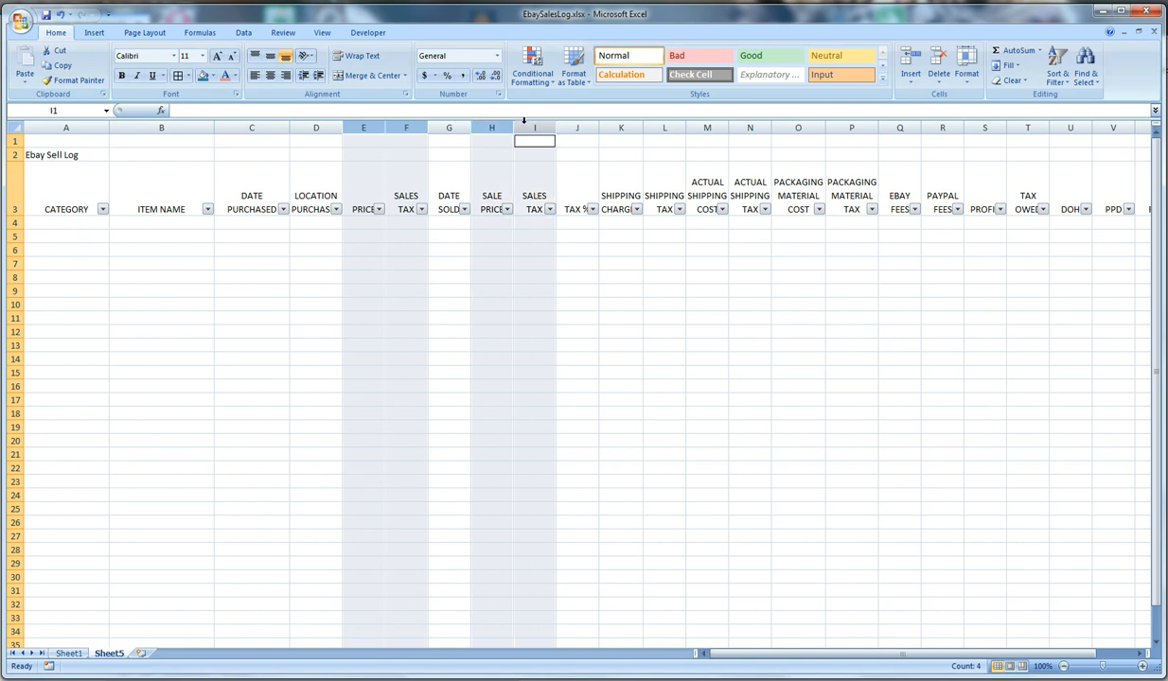
ctrl+click(615, 126)
ctrl+click(664, 127)
ctrl+click(710, 127)
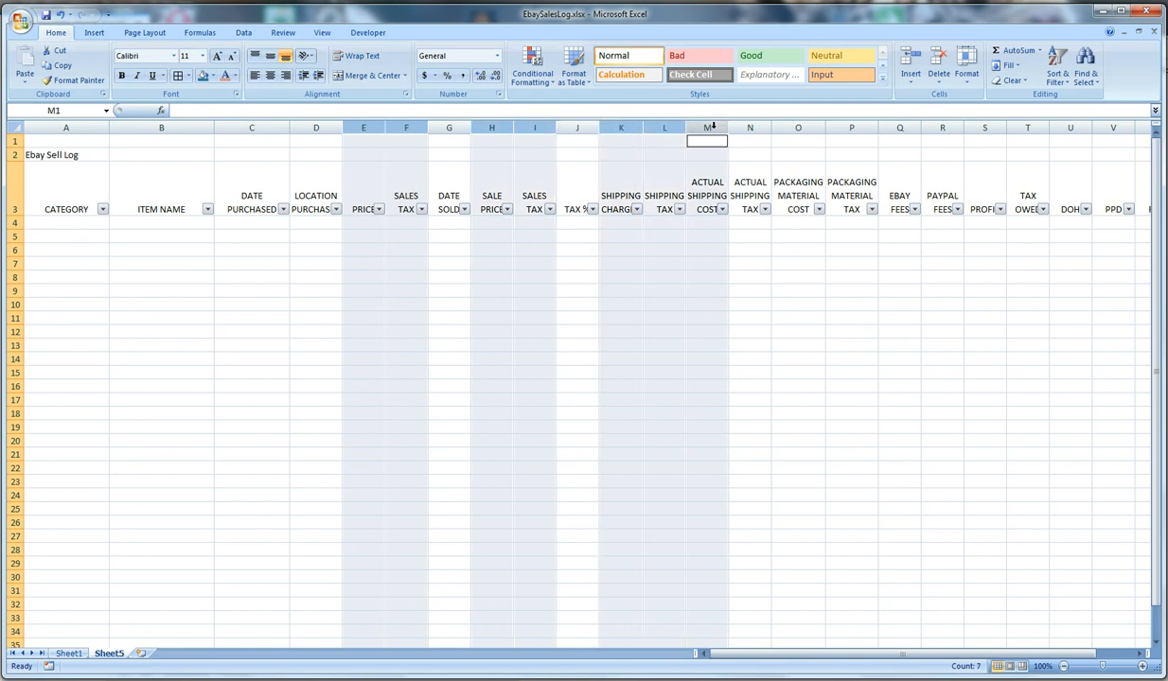
ctrl+click(749, 127)
ctrl+click(796, 127)
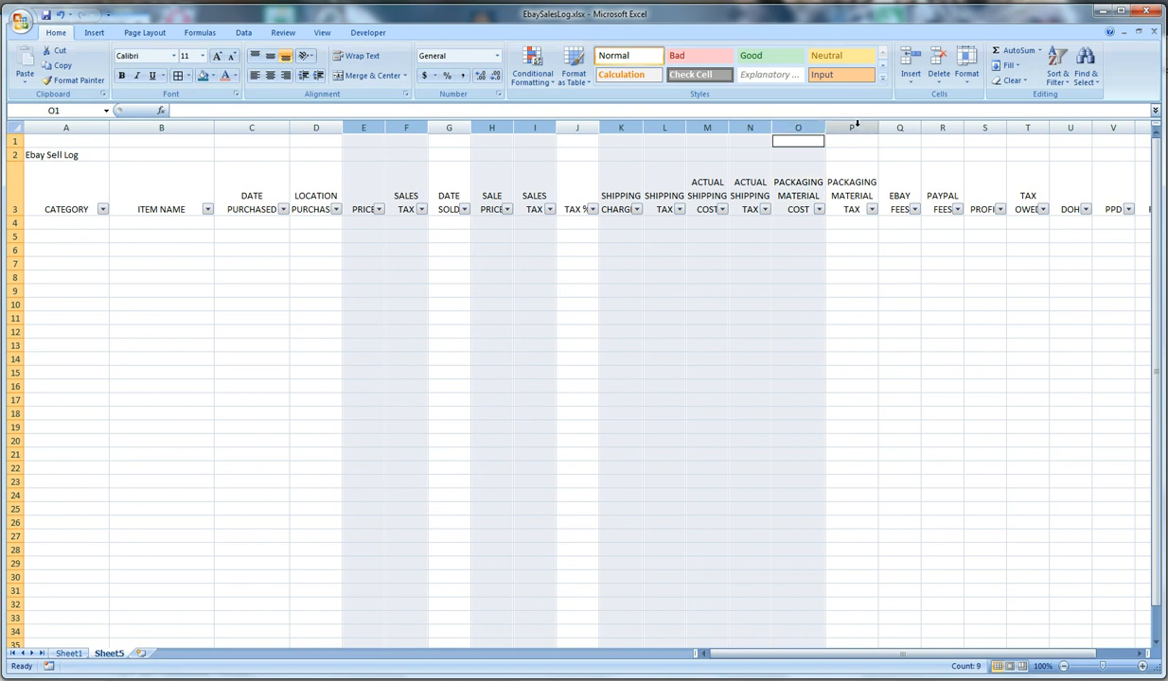
ctrl+click(830, 127)
ctrl+click(894, 127)
ctrl+click(942, 127)
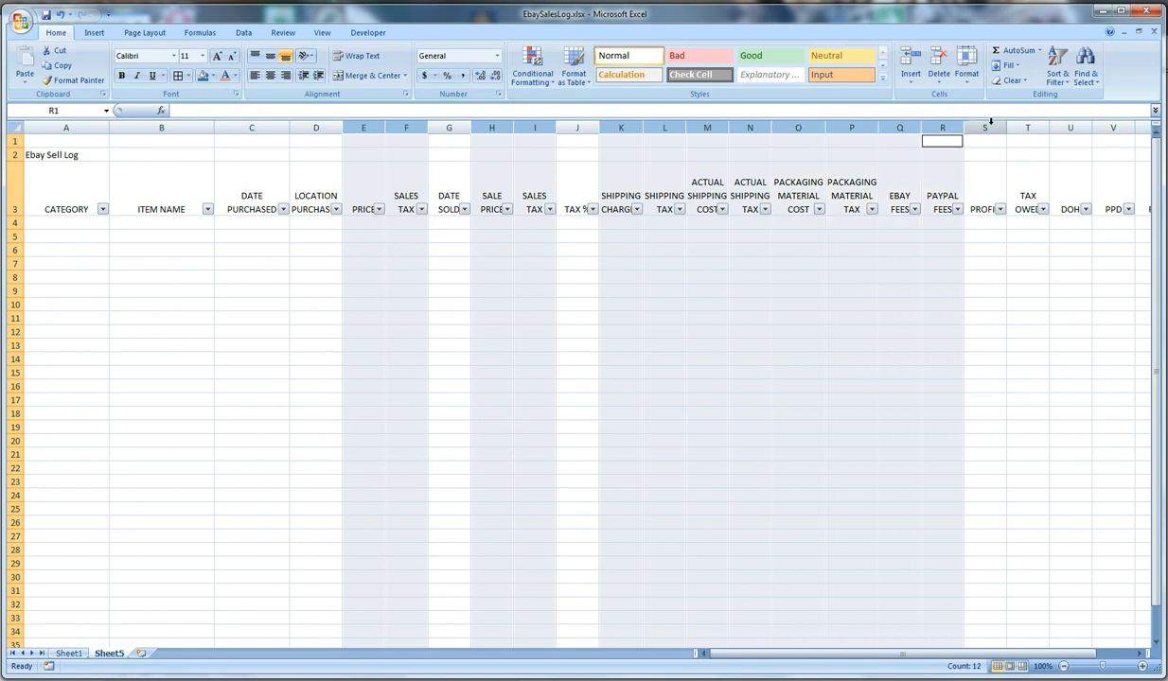
ctrl+click(984, 126)
ctrl+click(1022, 127)
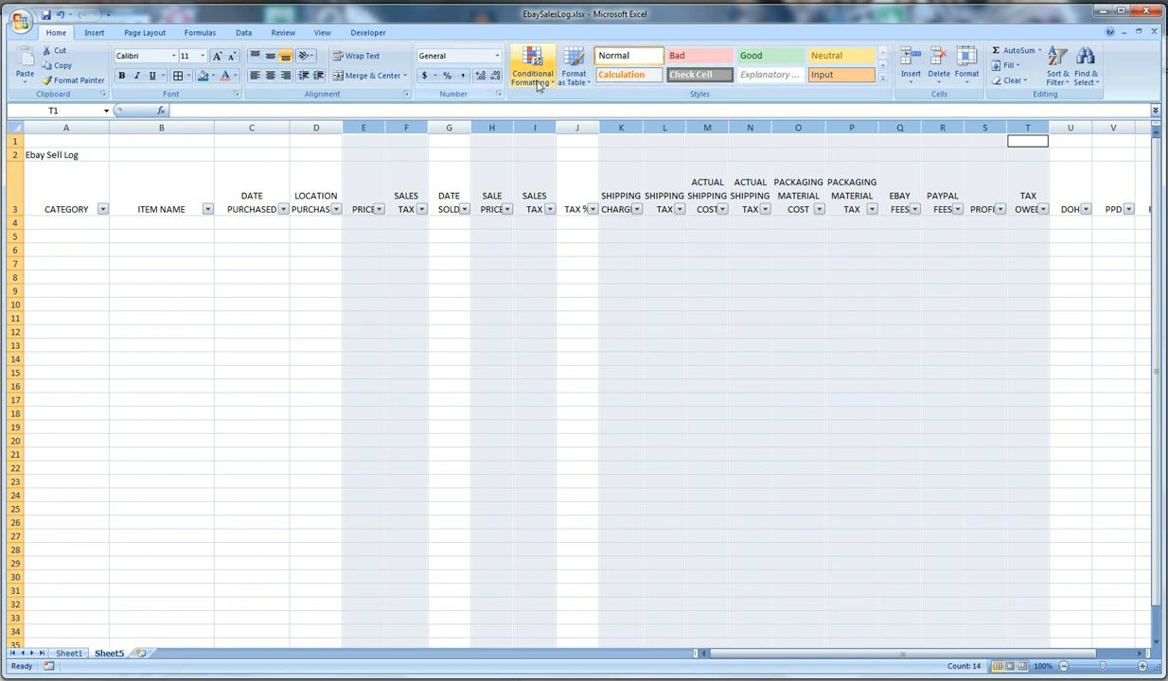
click(497, 57)
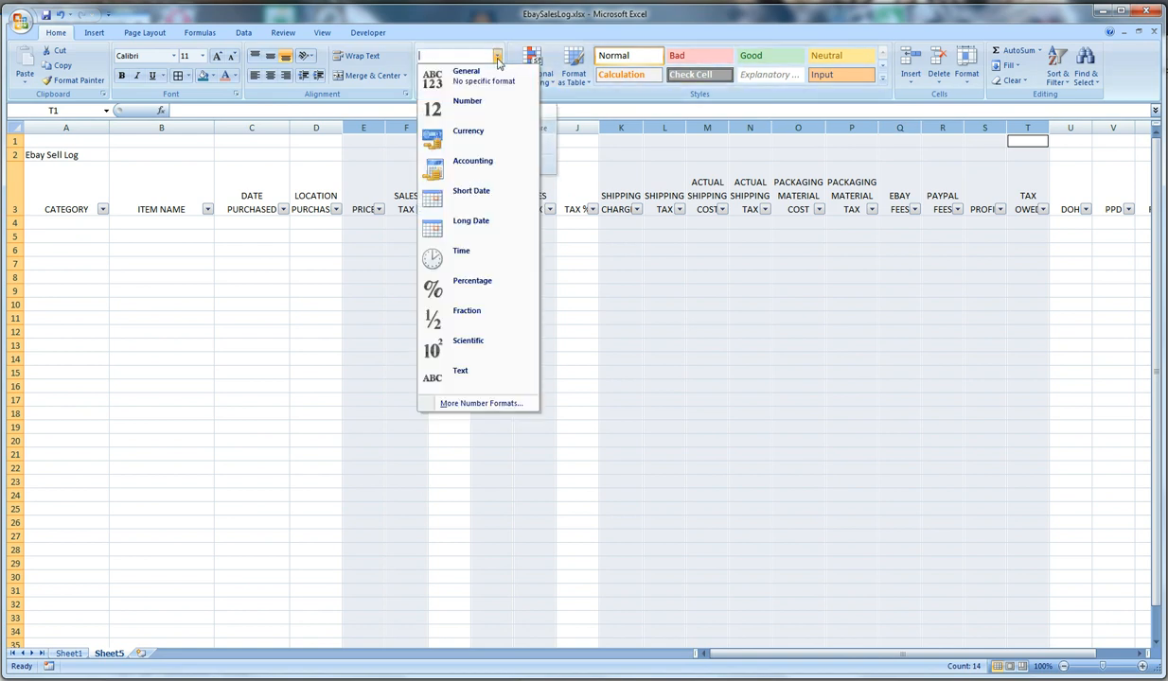
click(468, 140)
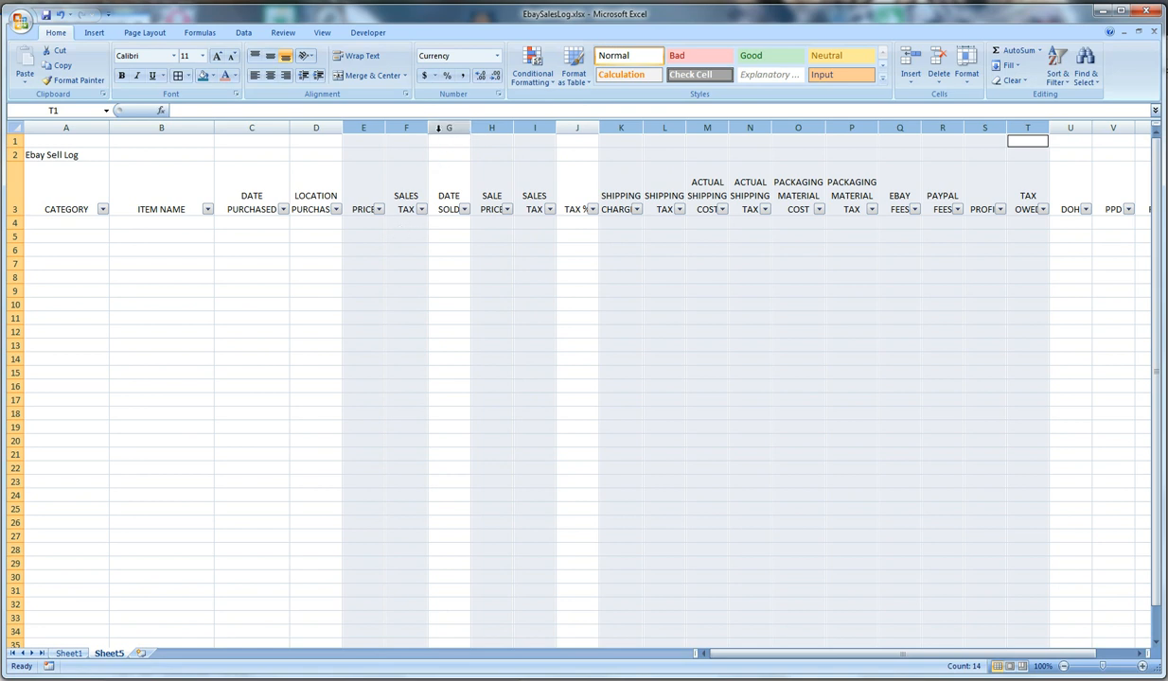
Format the DATE PURCHASED column C and the DATE SOLD column G as Short Date
click(252, 127)
click(439, 127)
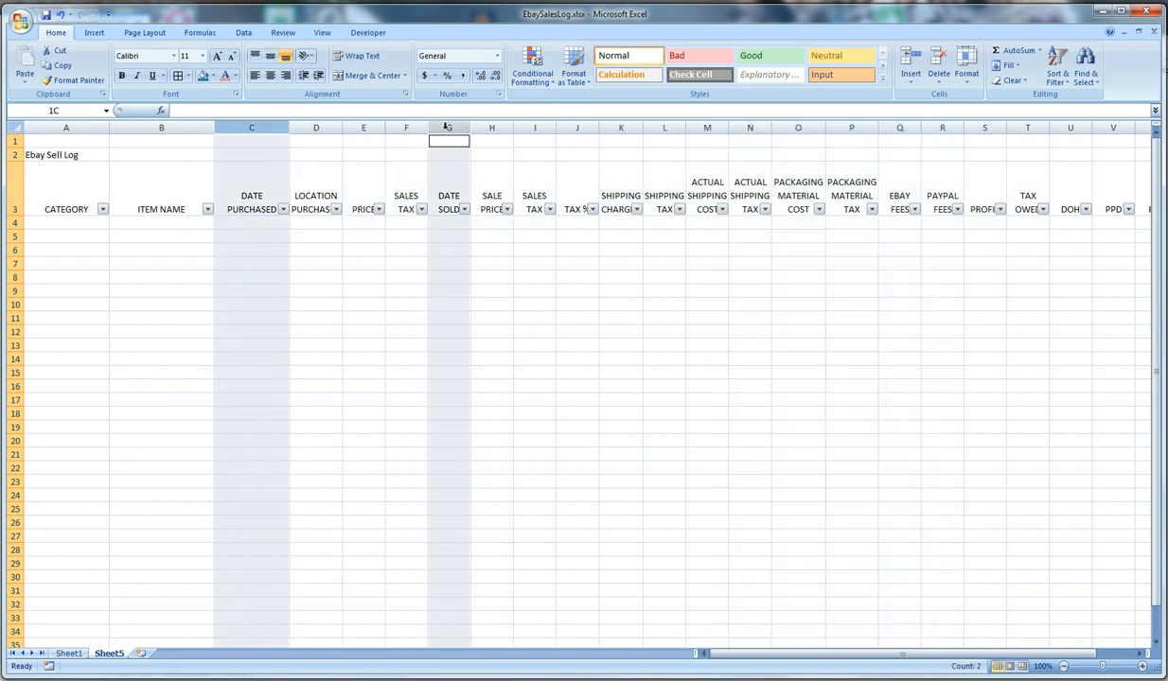
click(497, 57)
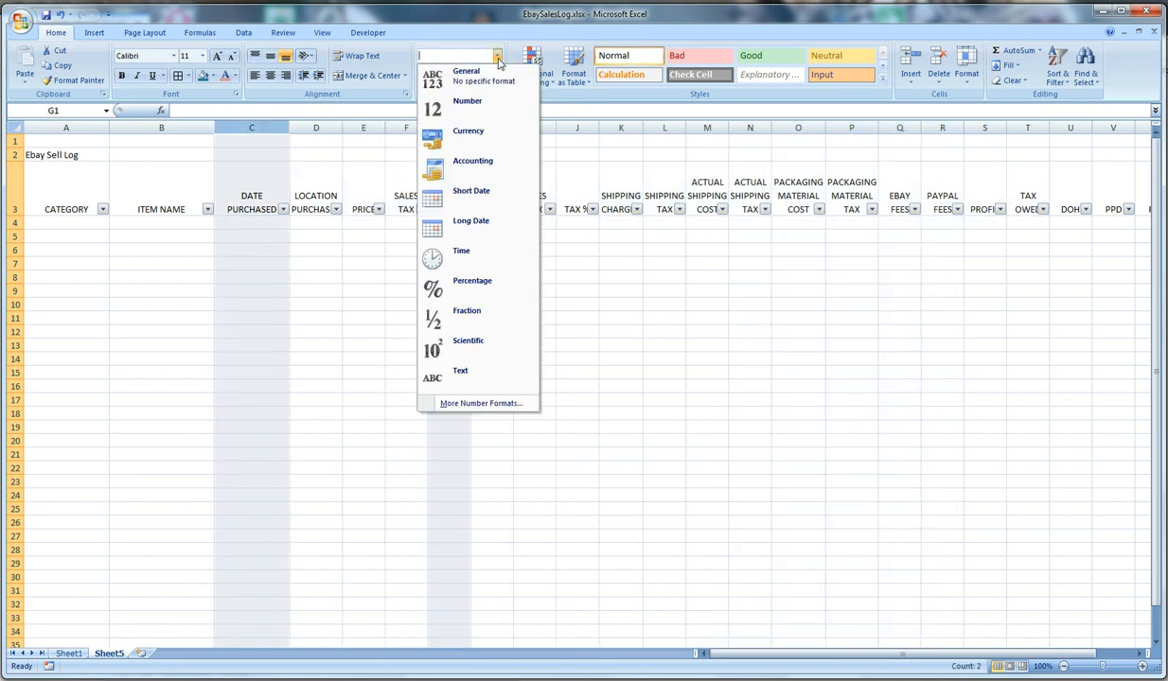
click(485, 202)
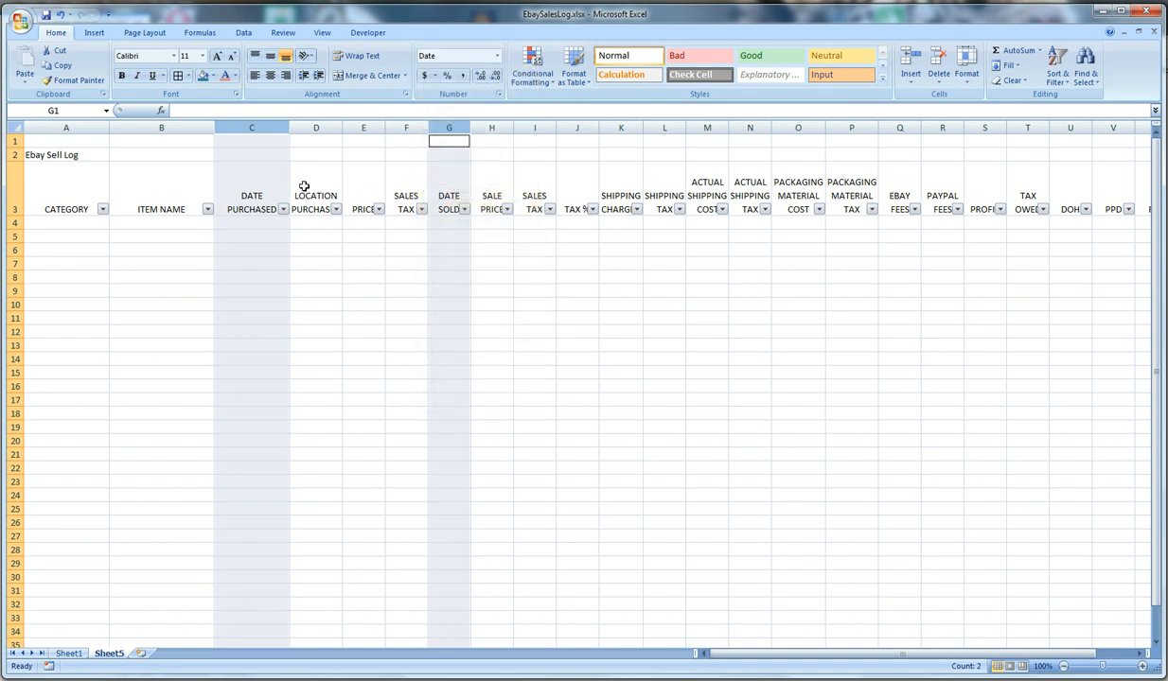
Format the TAX % column J as Percentage
click(574, 229)
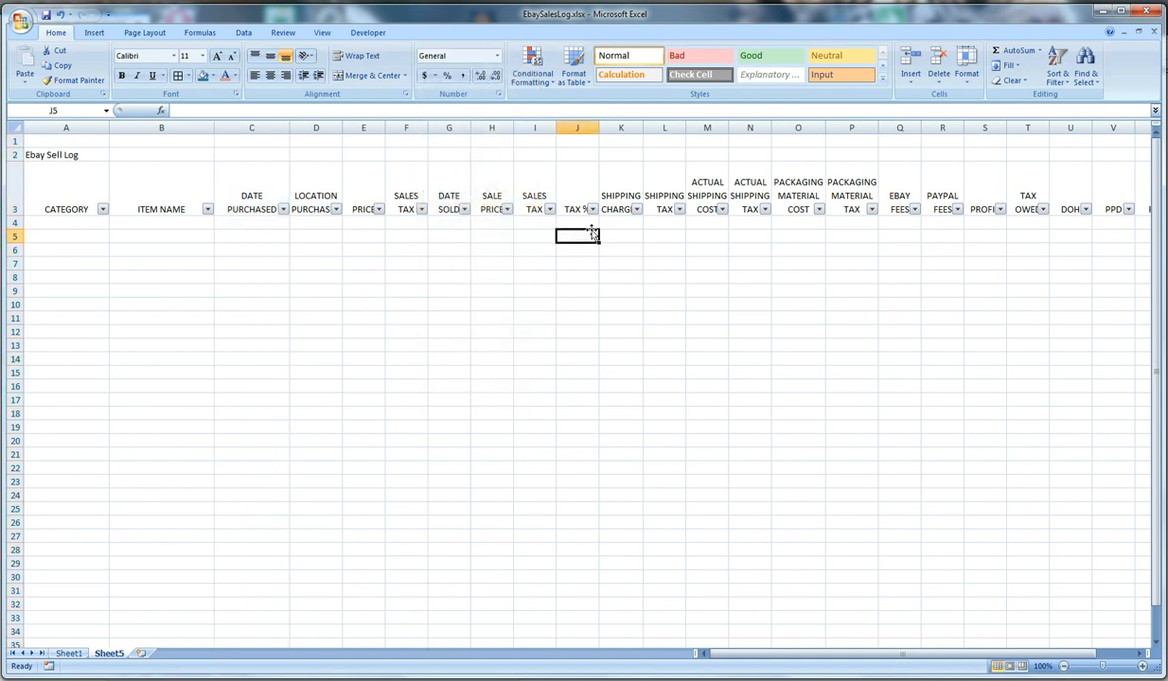
click(579, 126)
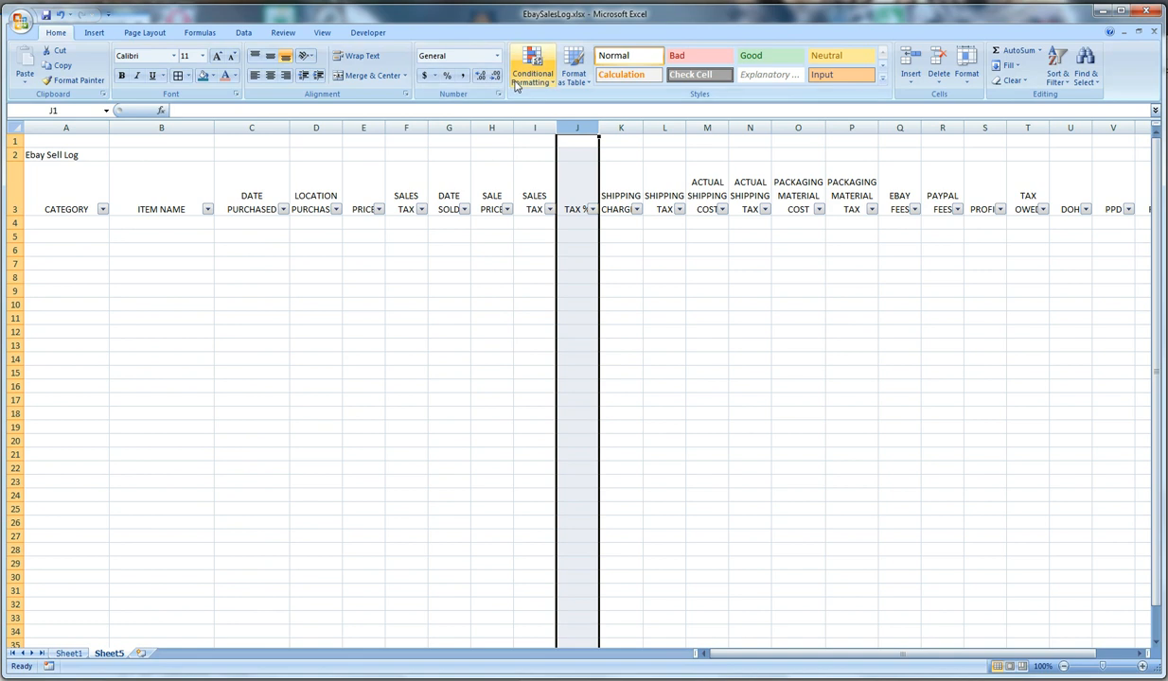
click(497, 57)
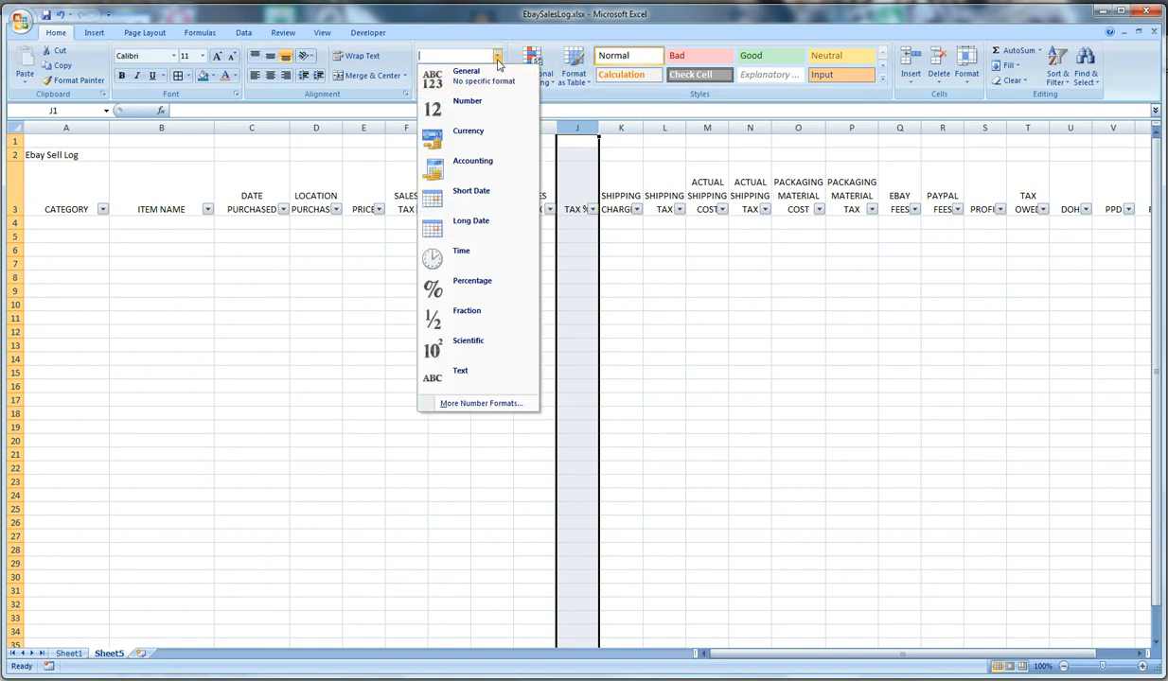
click(478, 284)
Test the number formats by entering 5 in F4, 8 in I4 and 8 in the TAX % cell J4
click(408, 252)
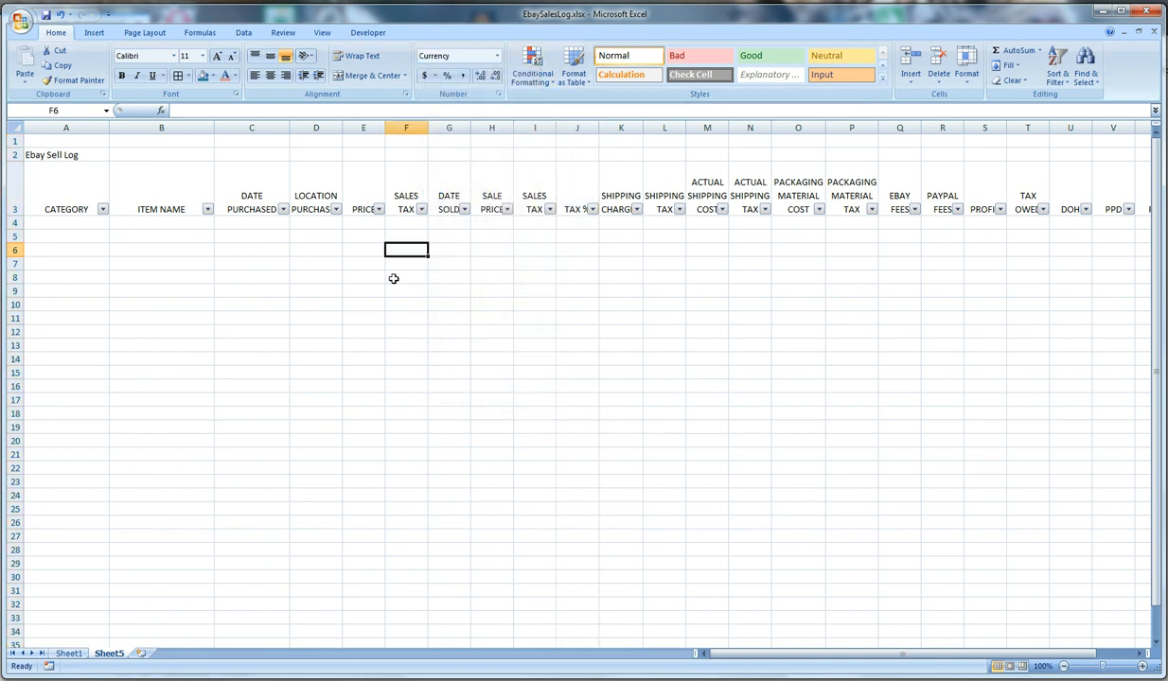
click(444, 226)
click(404, 227)
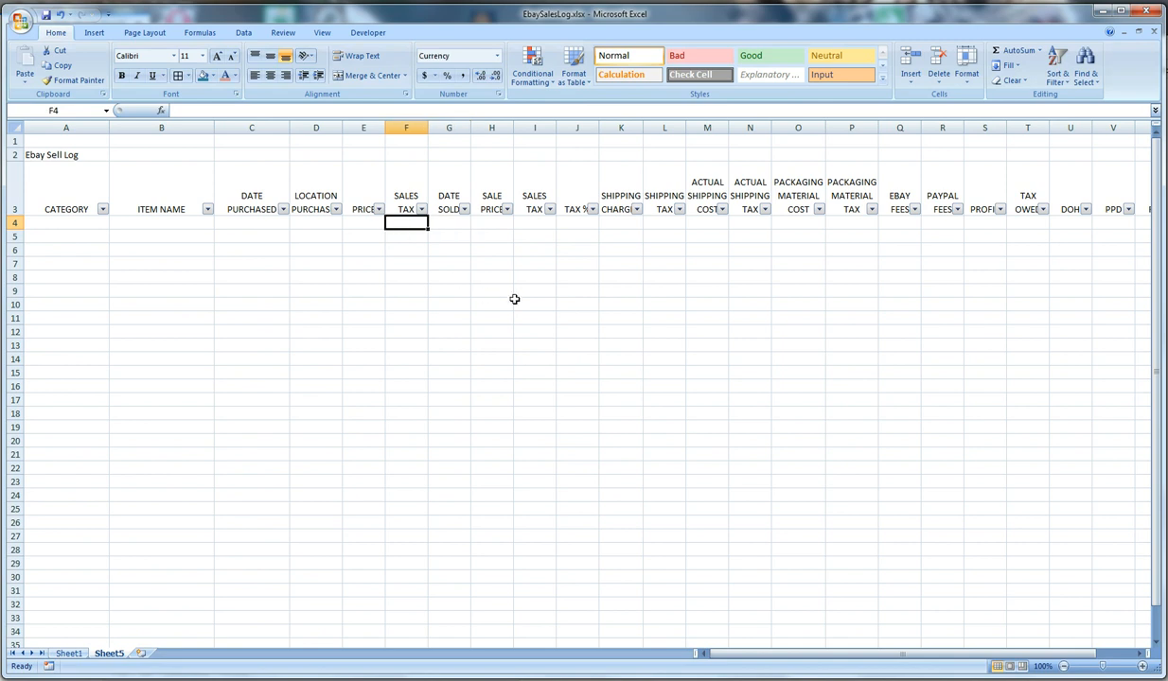
text(5)
key(Return)
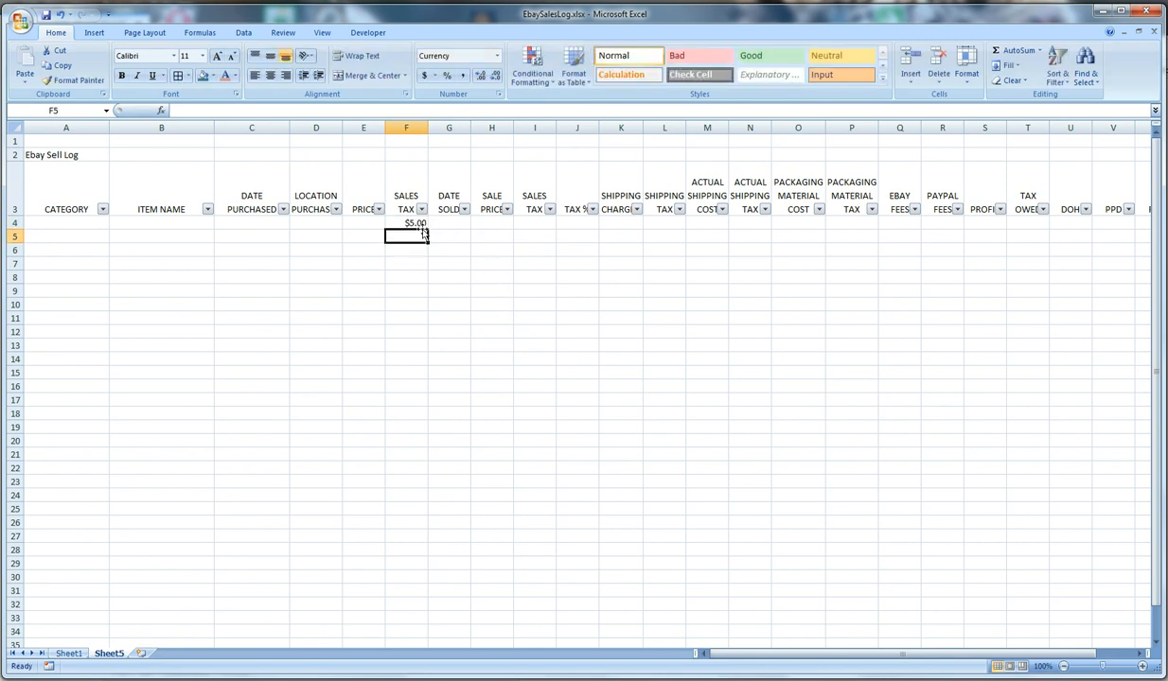
click(520, 221)
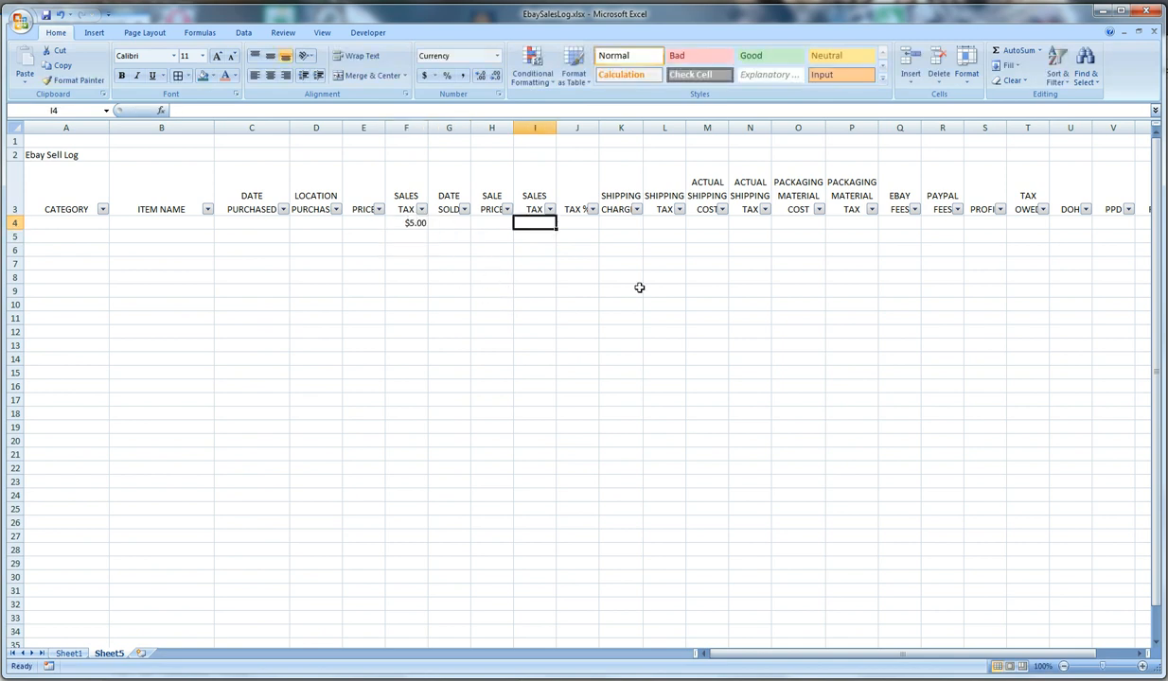
text(8)
key(Return)
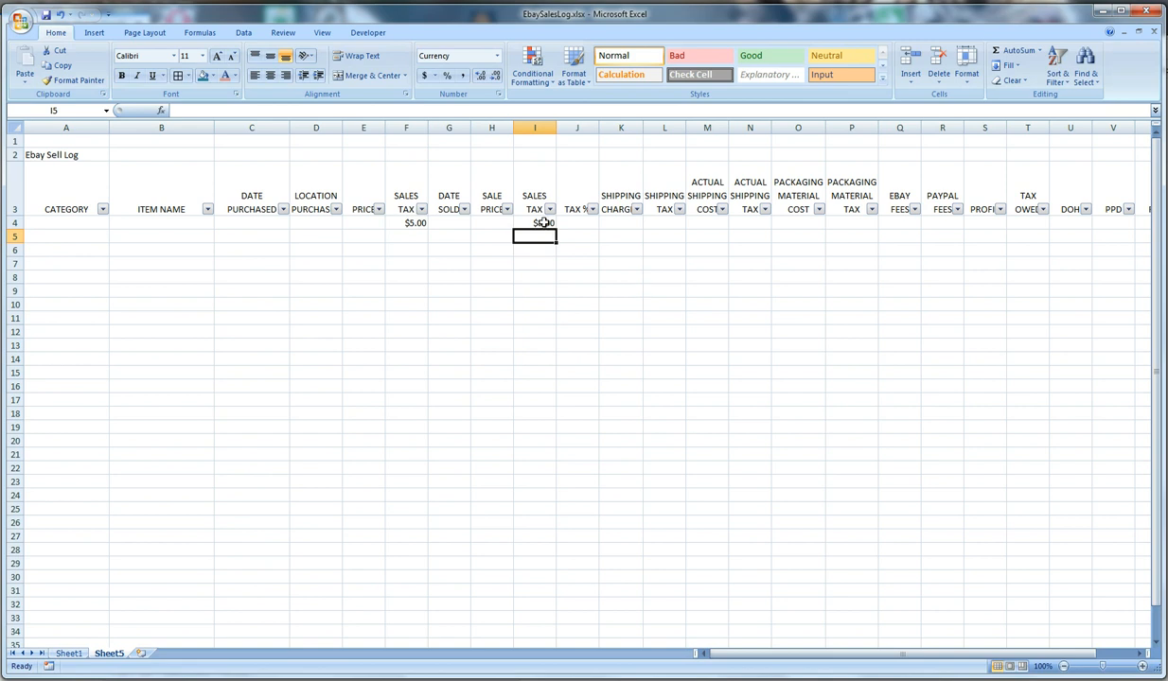
click(577, 221)
text(8)
key(Return)
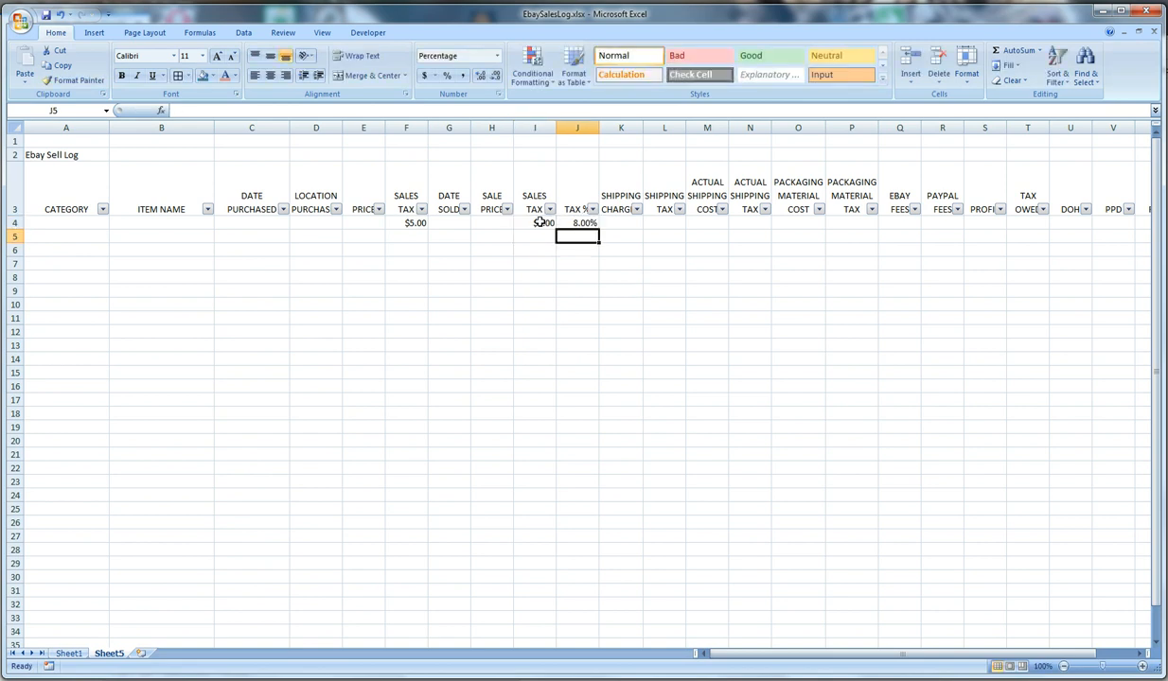
Reduce the percentage in the TAX % cell J4 to zero decimal places
click(570, 212)
click(581, 225)
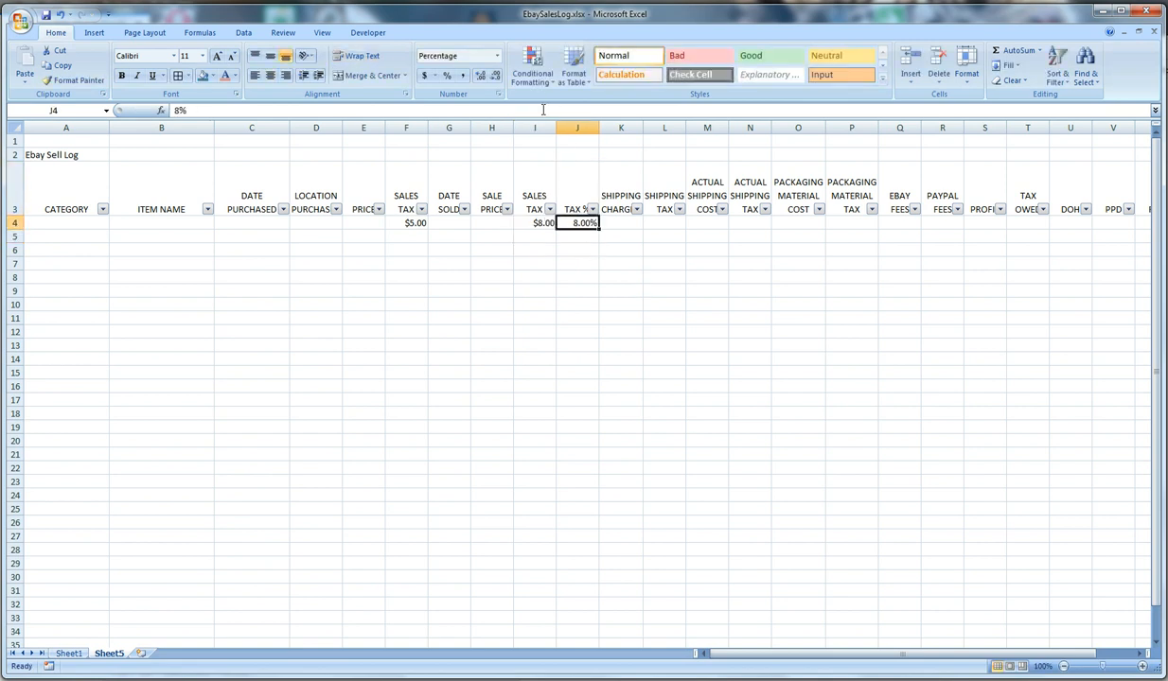
click(494, 76)
click(494, 76)
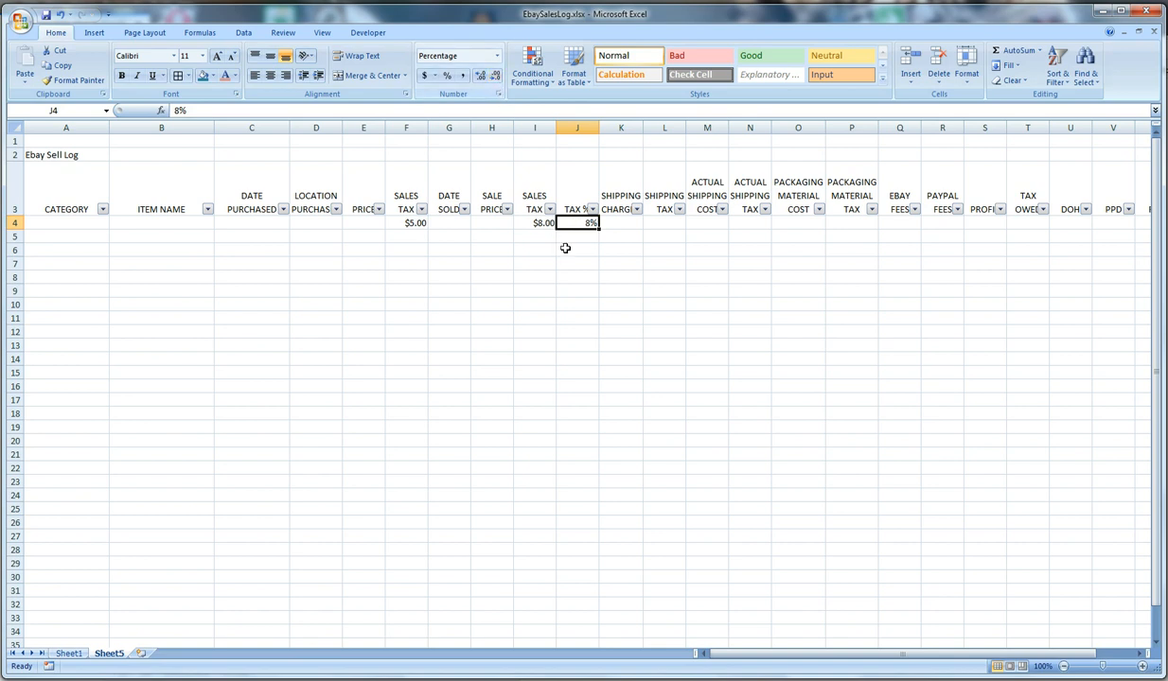
Clear the test values from the SALES TAX cells I4 and F4 and the TAX % cell J4
click(534, 223)
key(Delete)
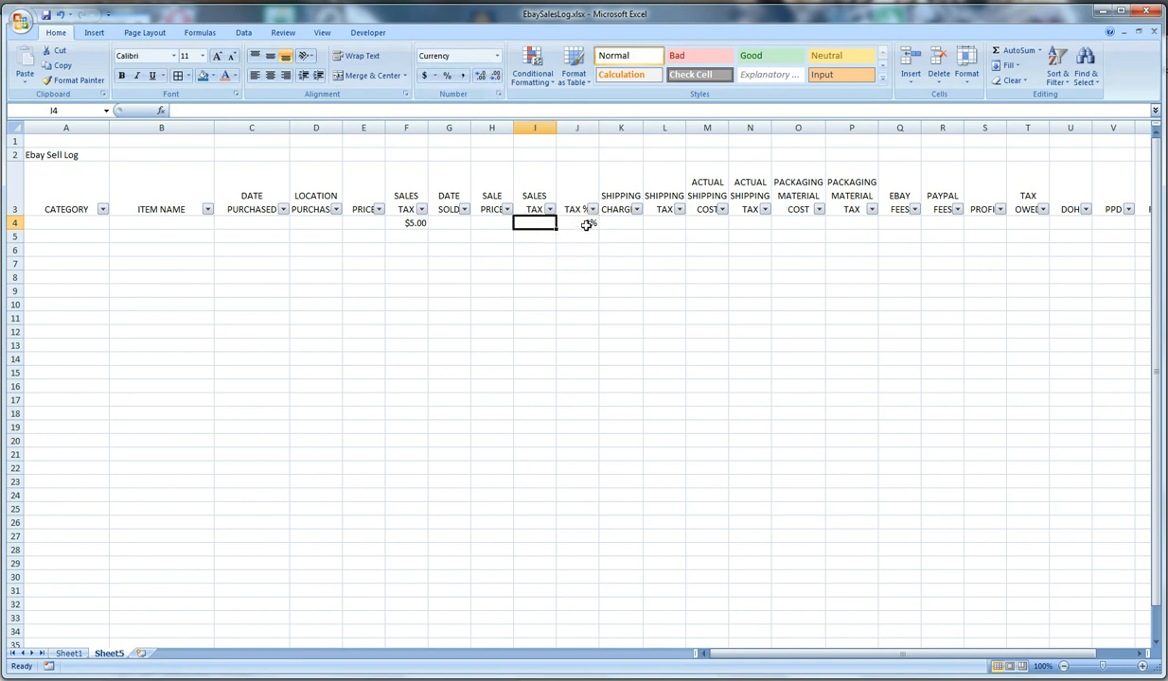
click(581, 223)
key(Delete)
click(407, 223)
key(Delete)
click(387, 277)
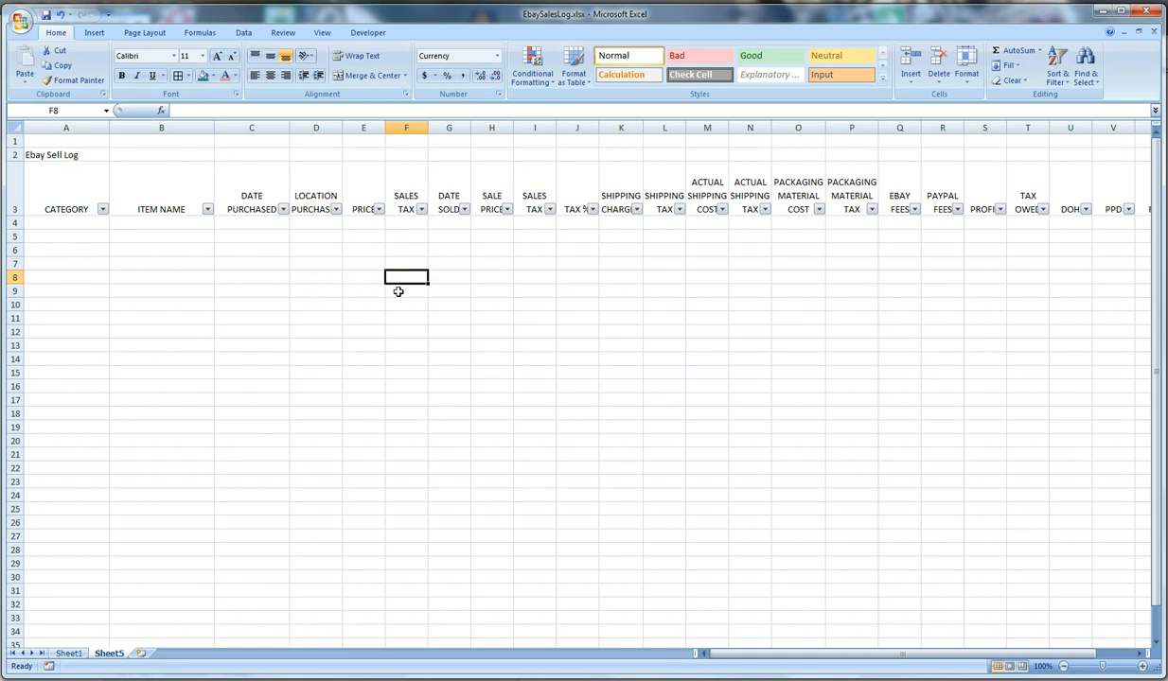
click(170, 248)
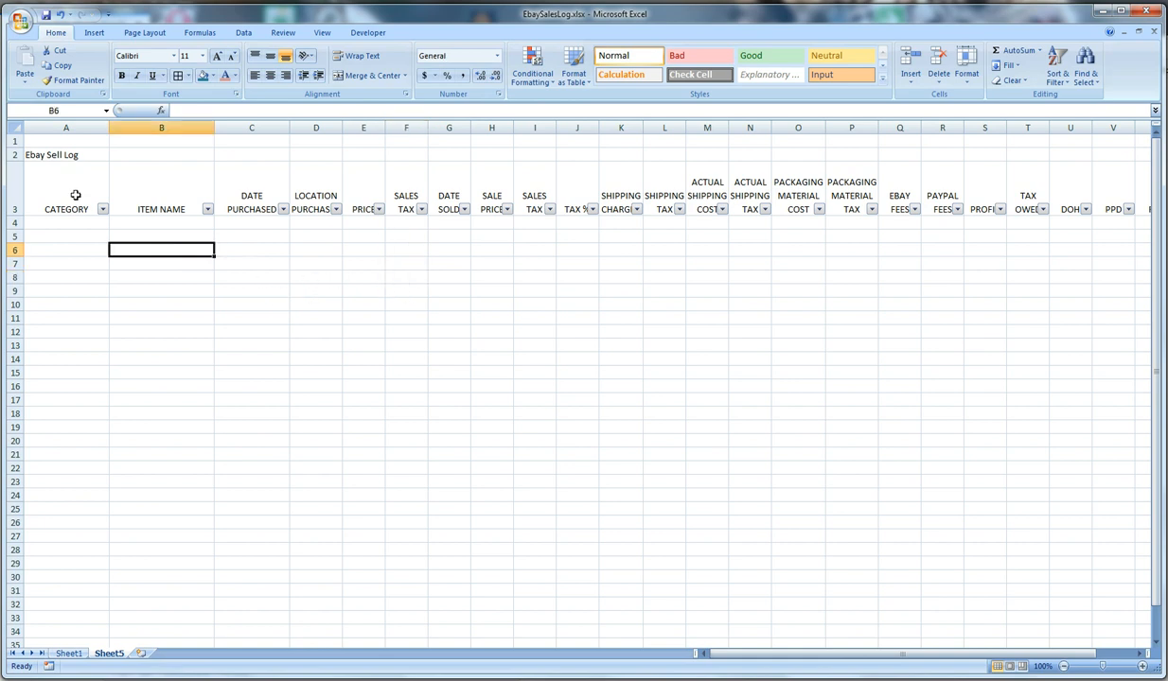
drag(49, 185, 954, 637)
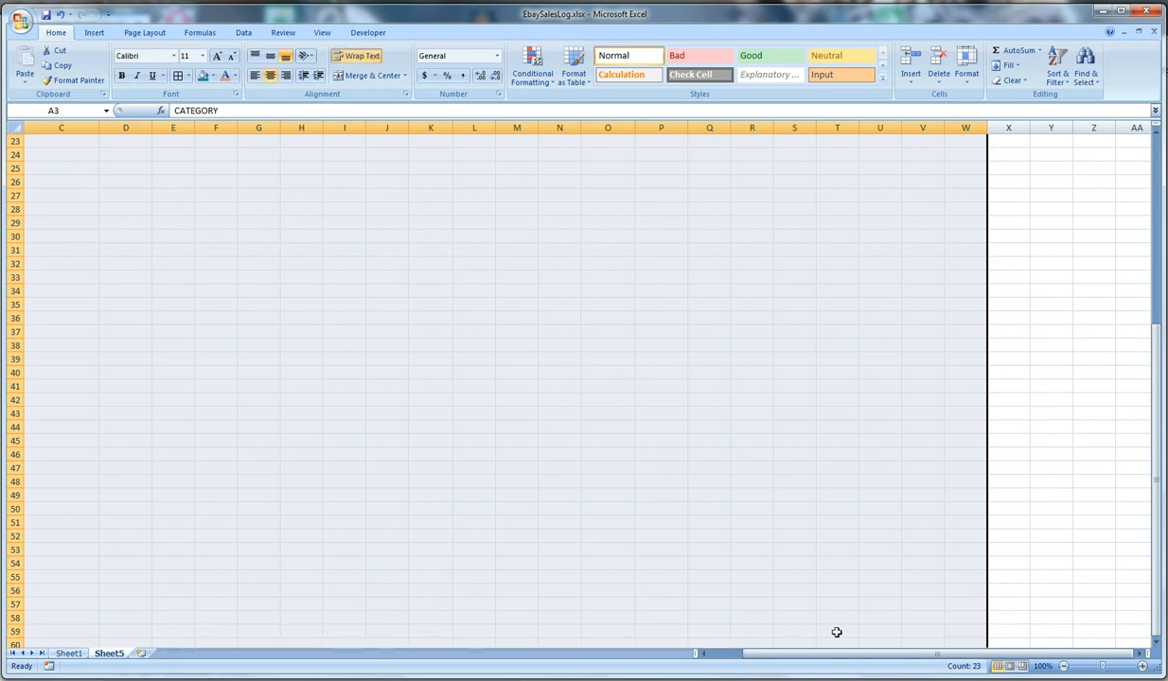
drag(837, 645, 829, 656)
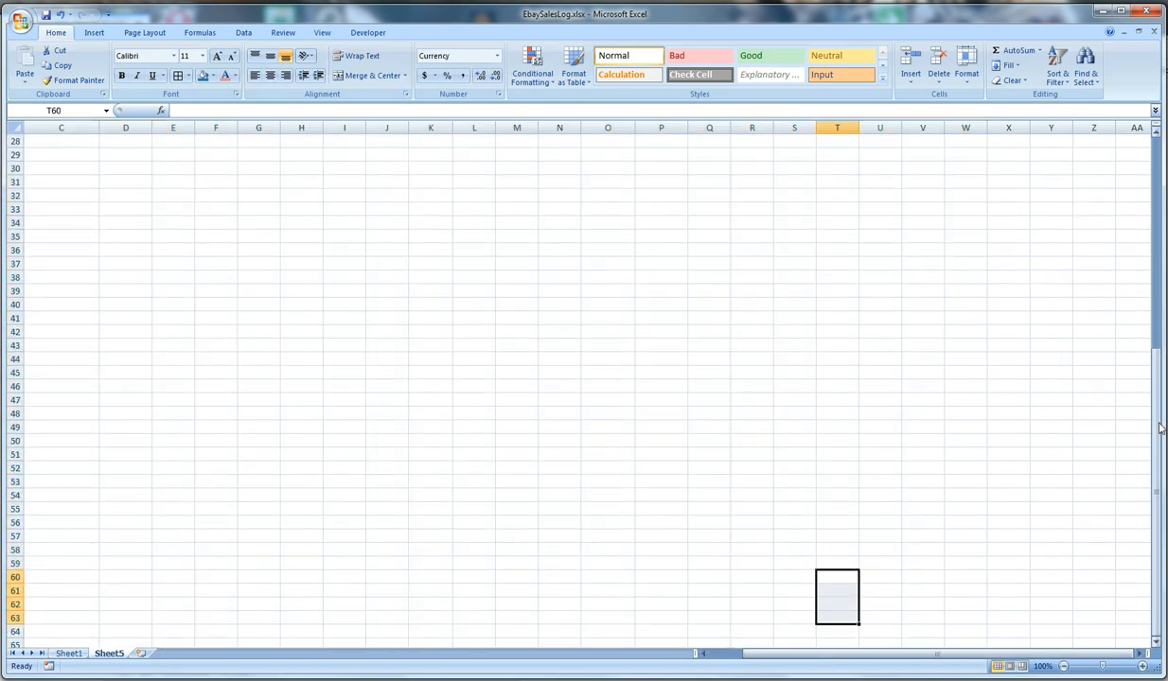
drag(1159, 428, 1134, 190)
Apply All Borders to the log table from the header row down to row 30, range A3 through W30
click(961, 187)
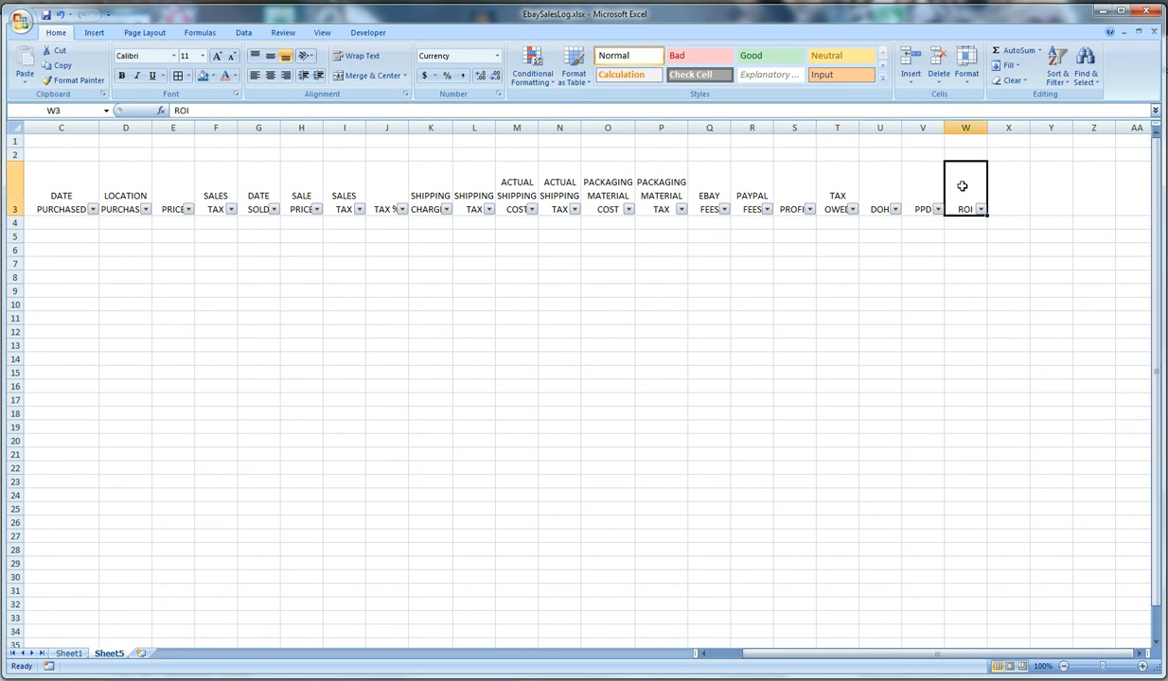
drag(961, 186, 55, 579)
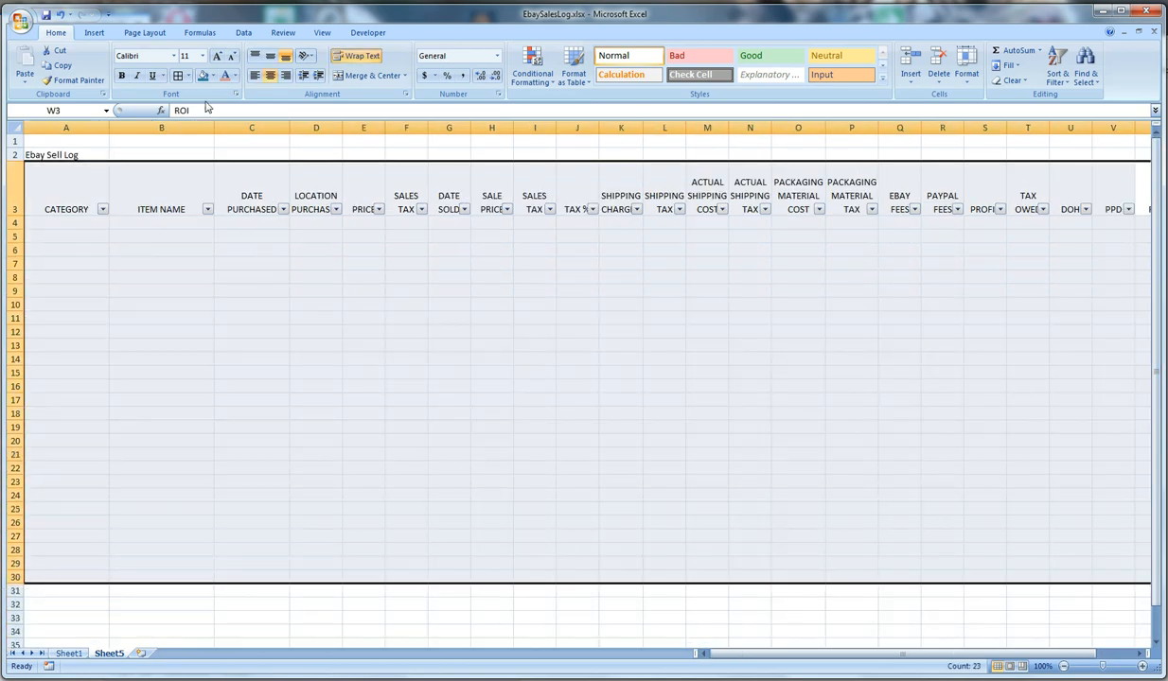
click(189, 76)
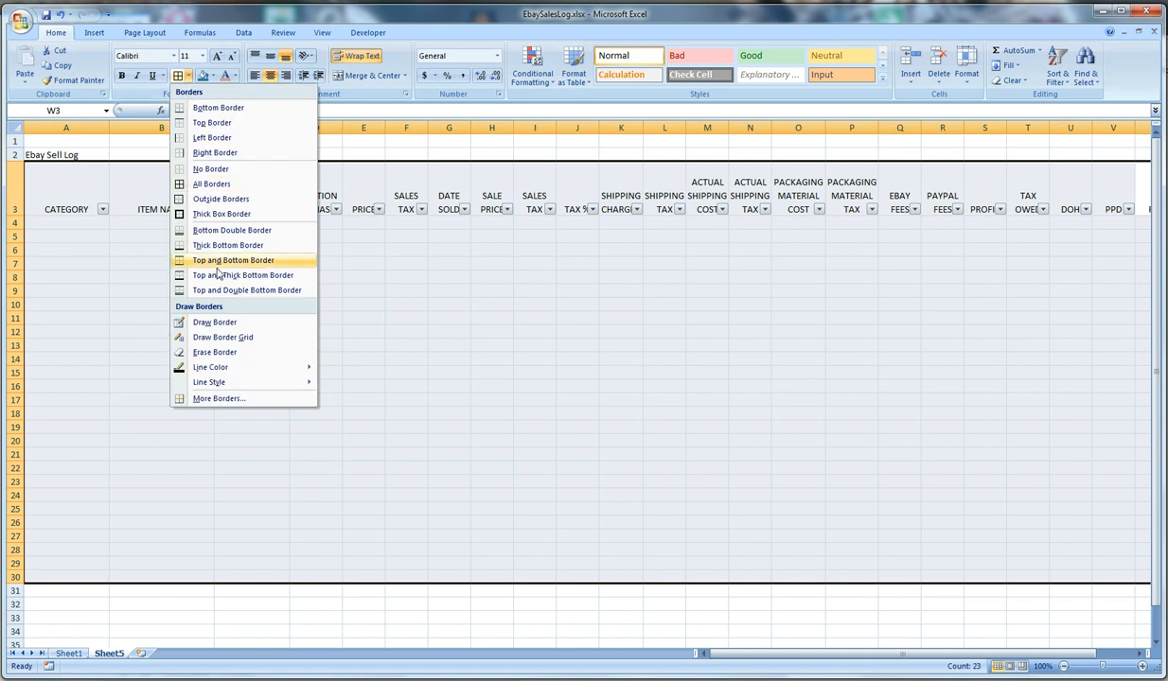
click(206, 184)
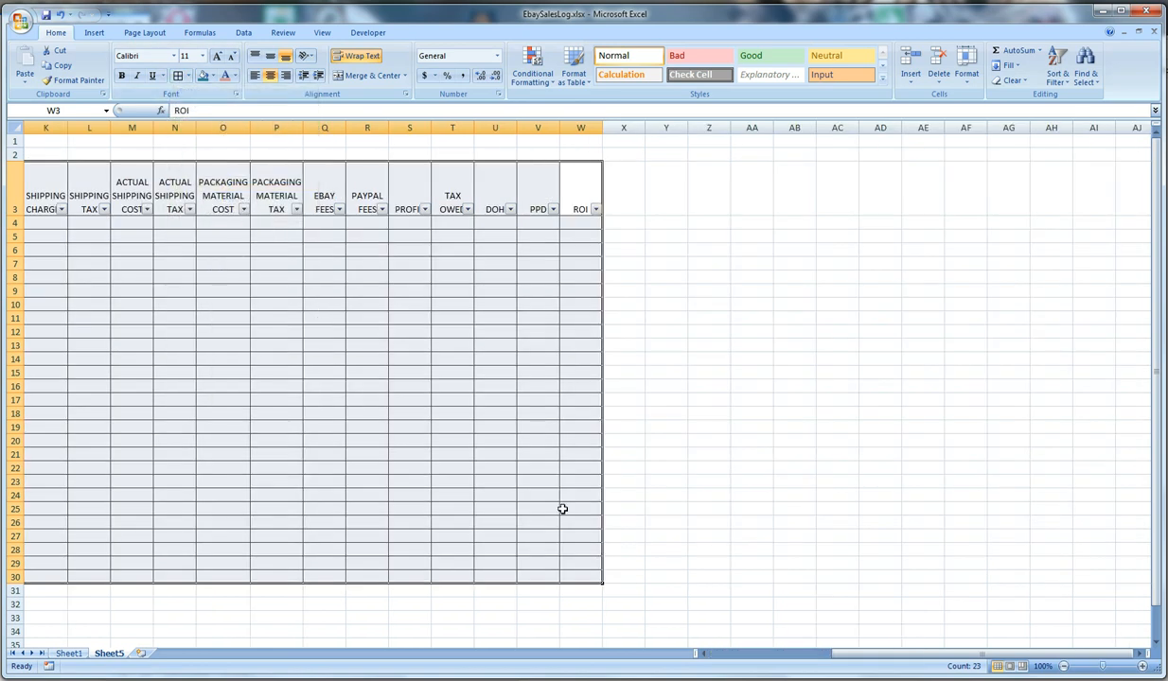
drag(914, 655, 771, 653)
click(440, 346)
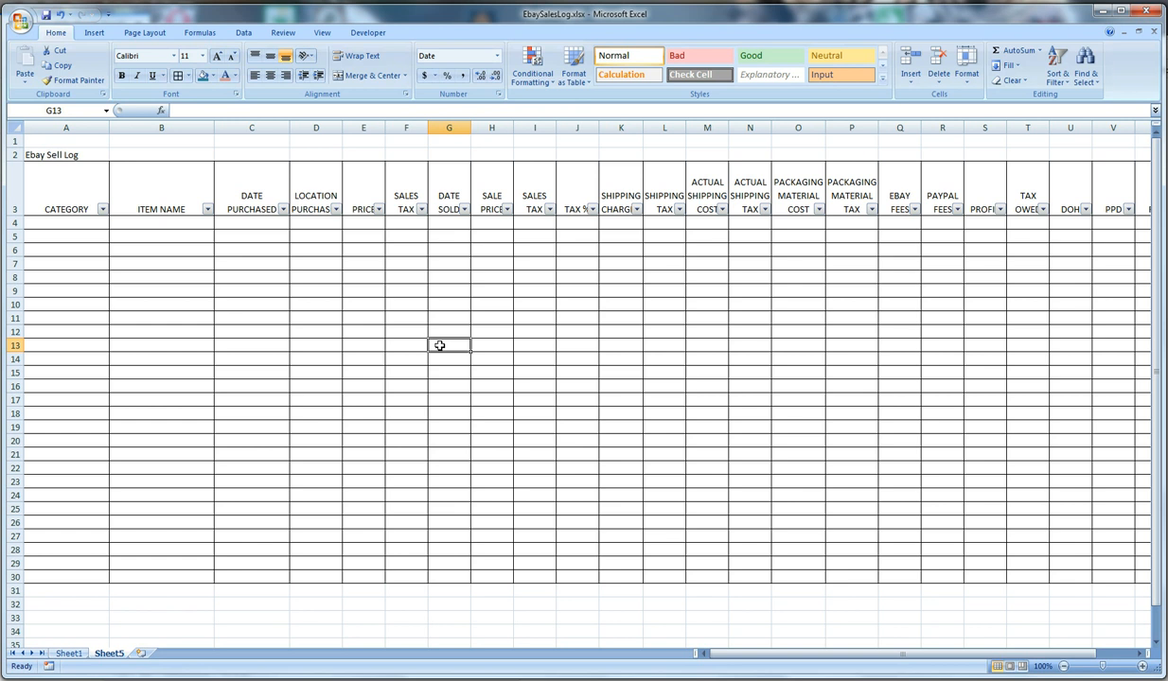
Enter Video Games as the first item's category in A4
click(85, 221)
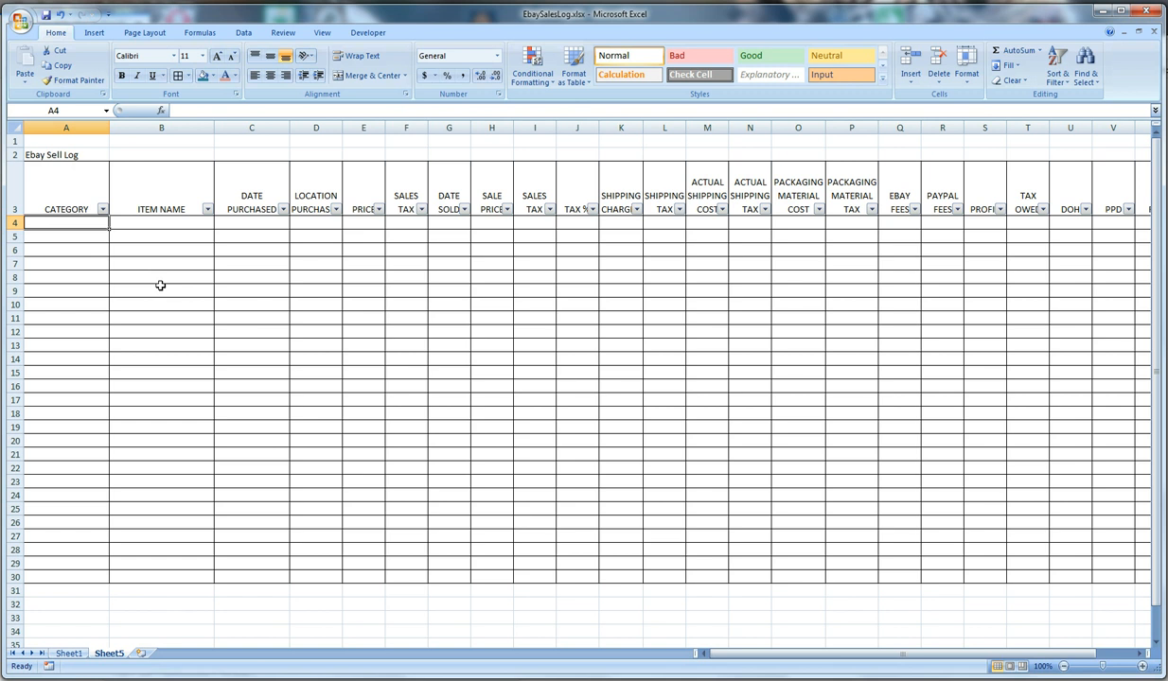
text(vID)
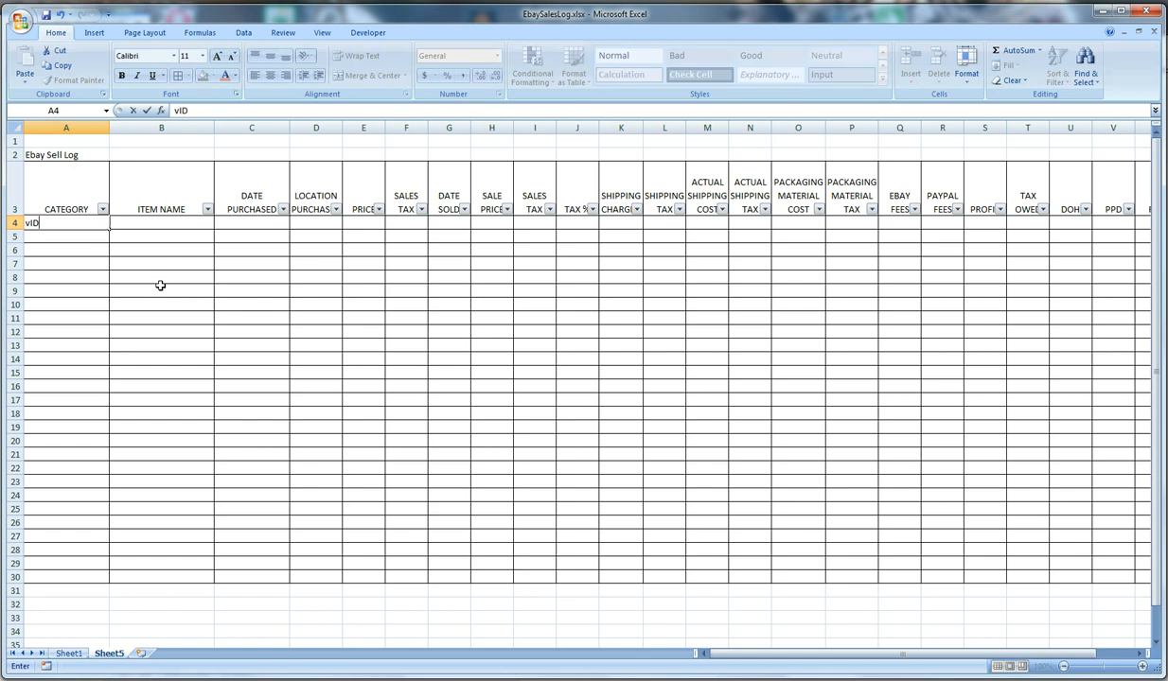
key(BackSpace)
key(BackSpace)
key(BackSpace)
text(ideo Games)
key(Tab)
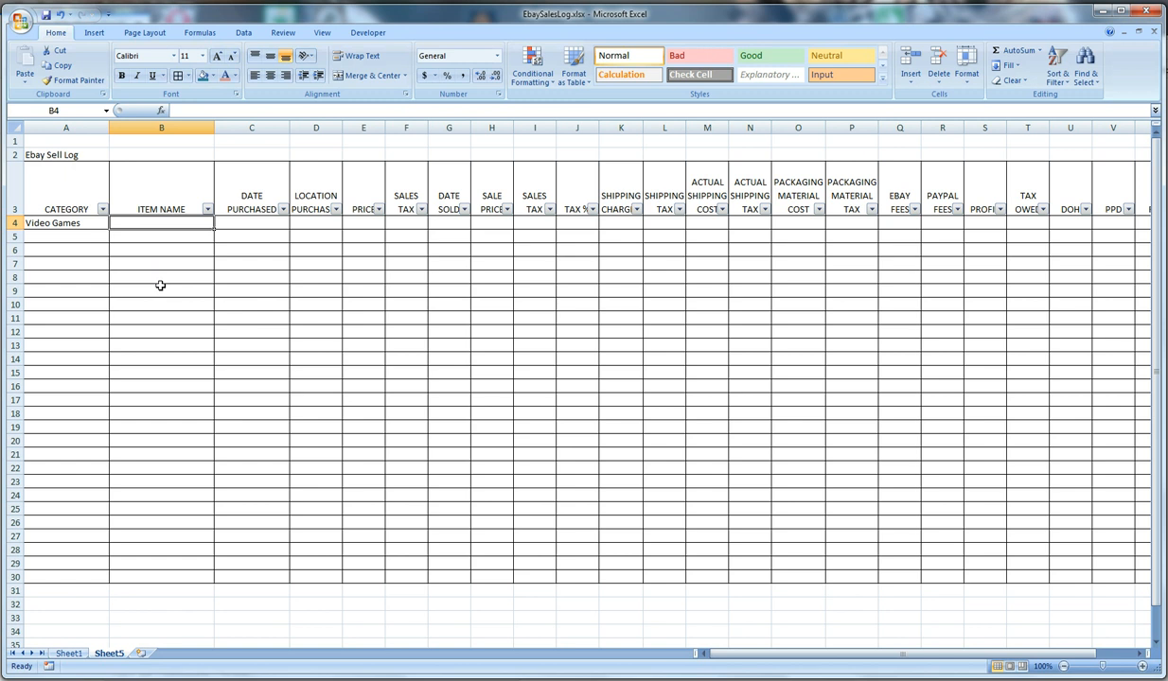
Enter PS4 Call of Duty as the item name in B4
text(Call o)
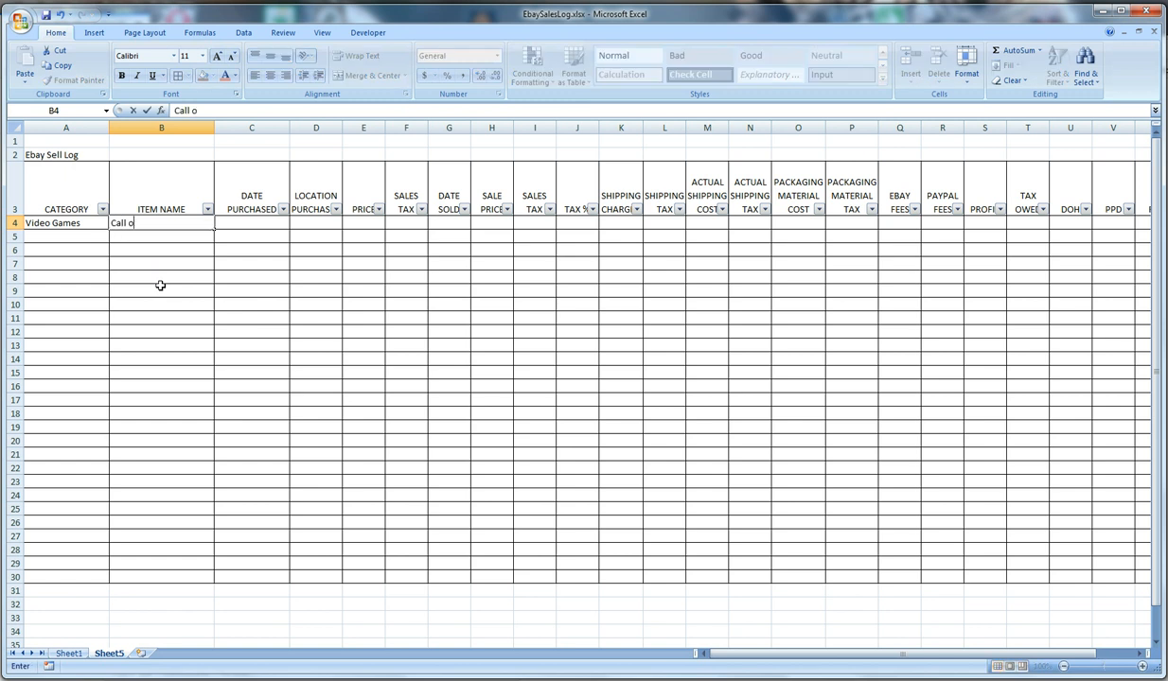
text(f Du)
key(BackSpace)
key(BackSpace)
key(BackSpace)
key(BackSpace)
key(BackSpace)
key(BackSpace)
key(BackSpace)
key(BackSpace)
key(BackSpace)
key(BackSpace)
key(BackSpace)
text(of Duty)
key(Tab)
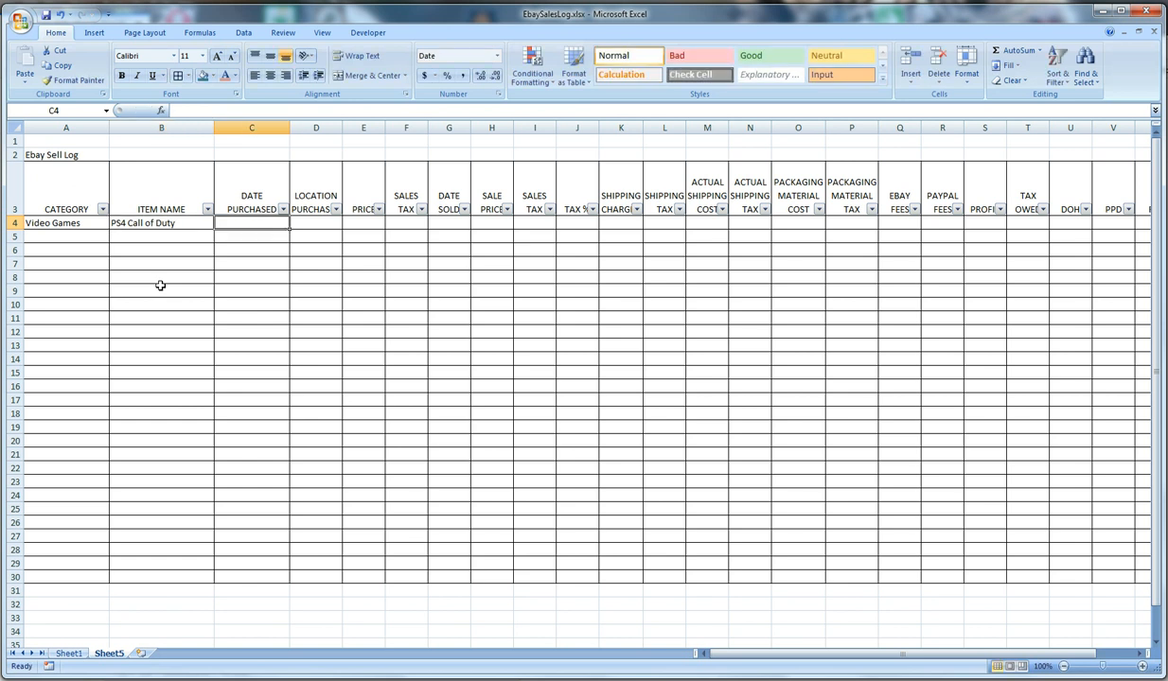
Enter 11/15 of 2018 as the purchase date in C4 and Wal-Mart as the purchase location in D4
text(11)
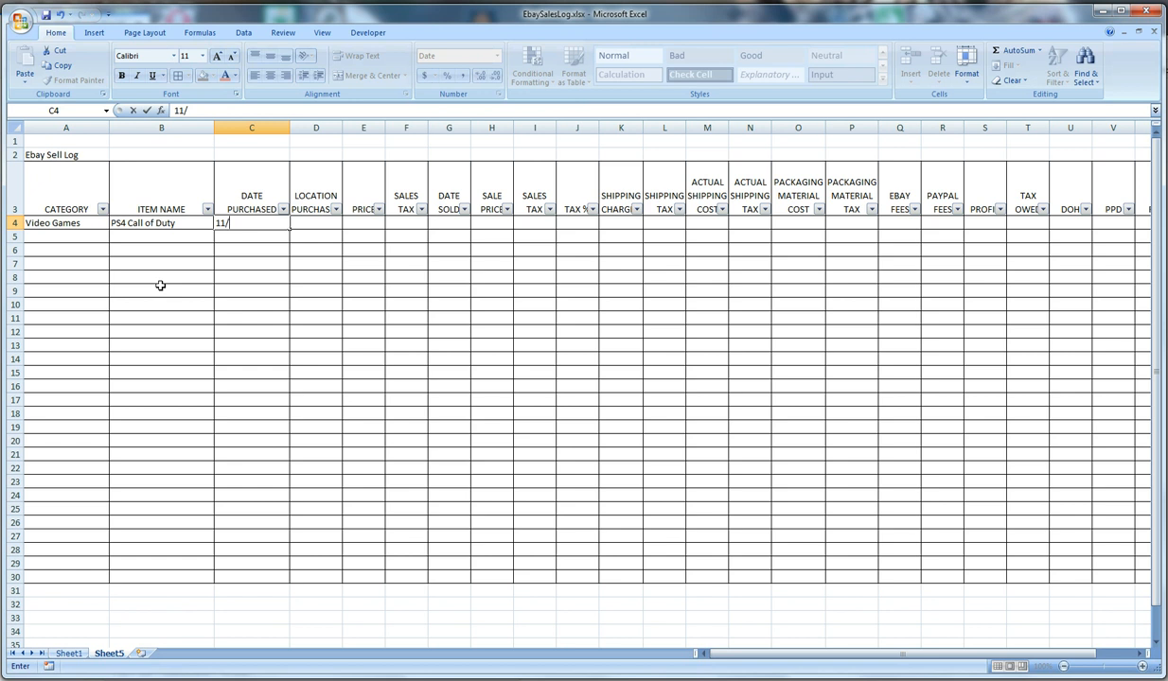
text(/15)
key(Tab)
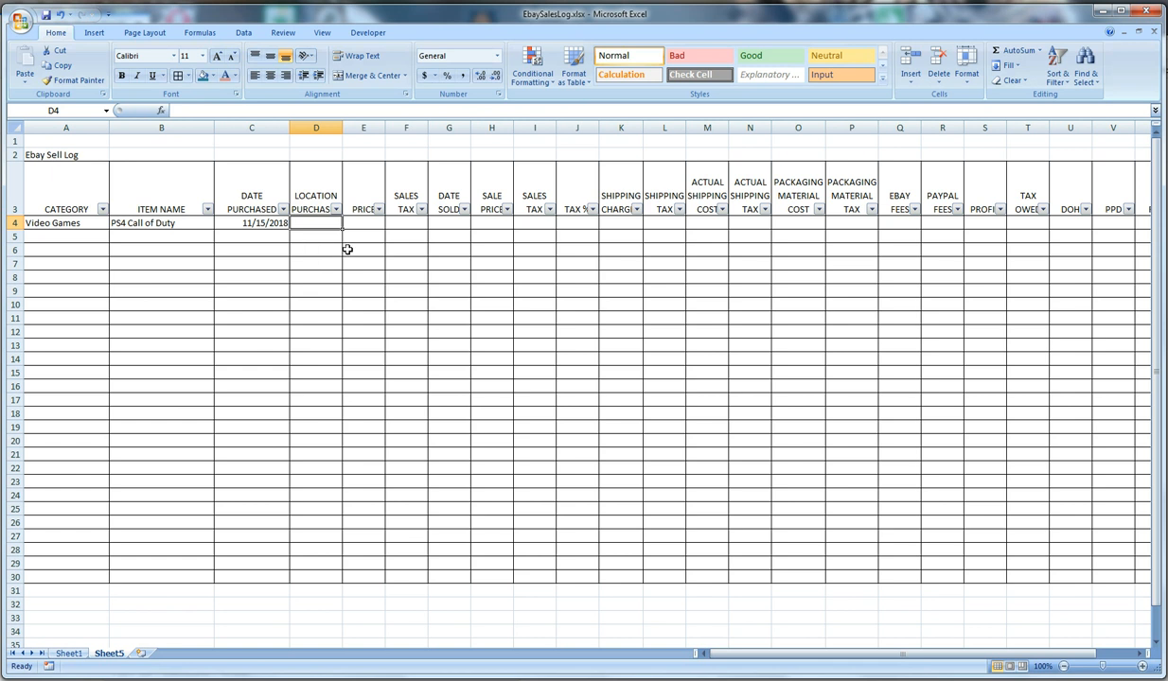
text(Wal-Mart)
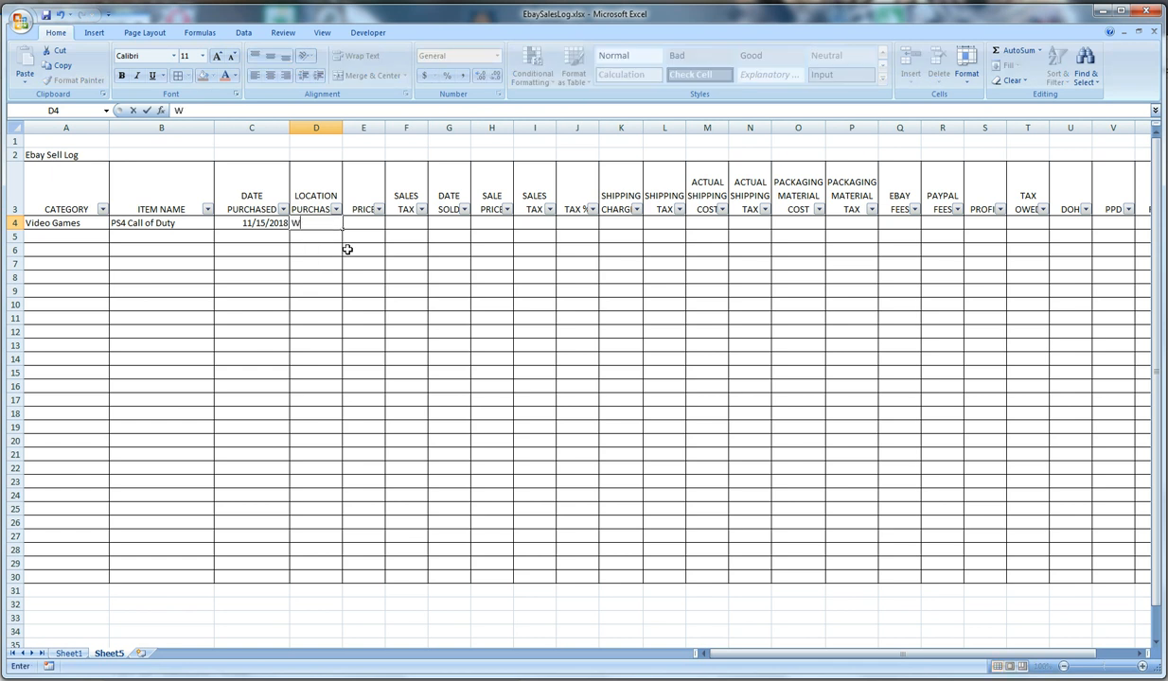
key(Tab)
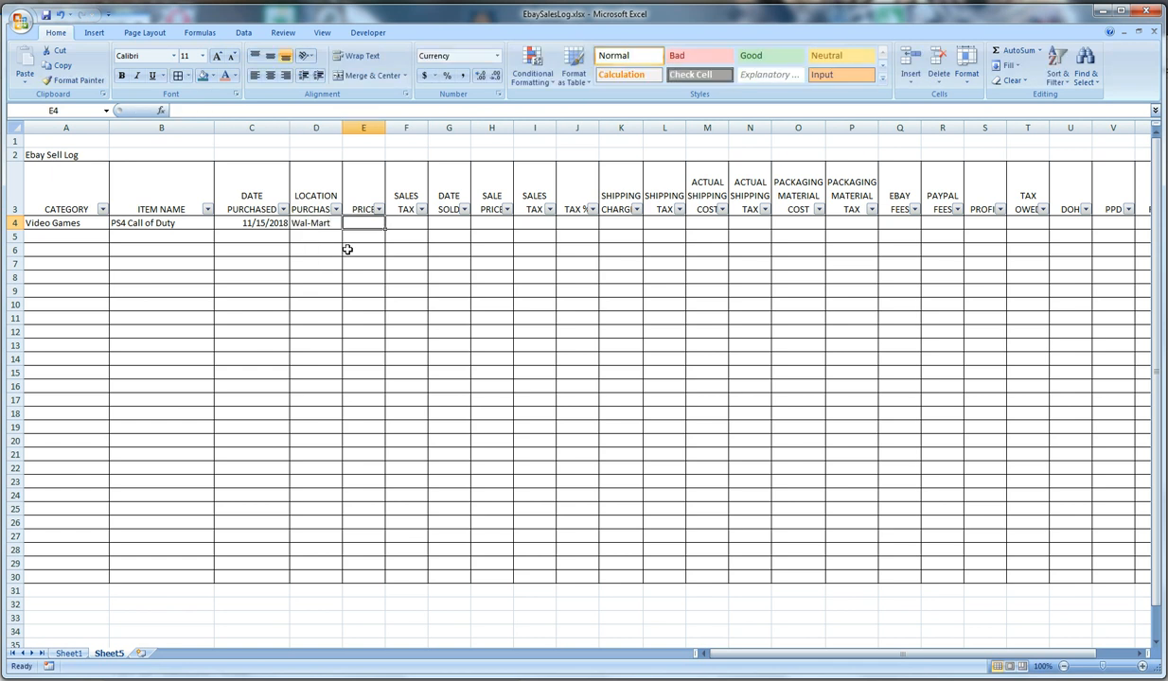
Enter the purchase price 19.99 in E4 and calculate its sales tax in F4 with =E4*14%
text(19.99)
key(Tab)
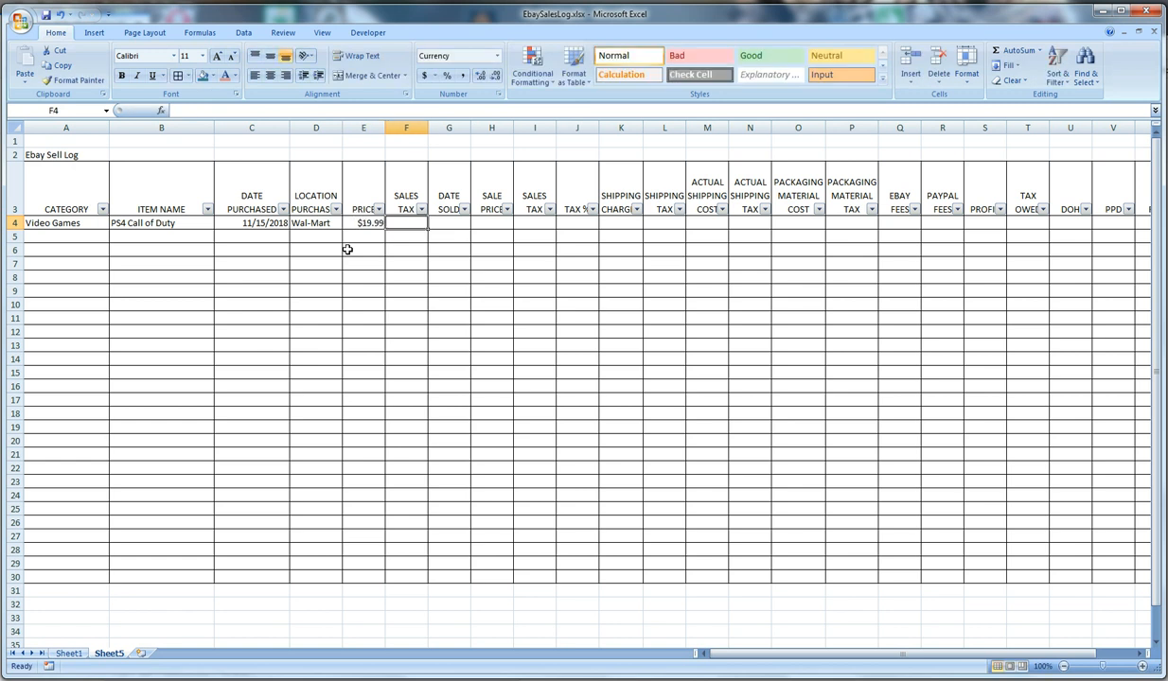
text(=)
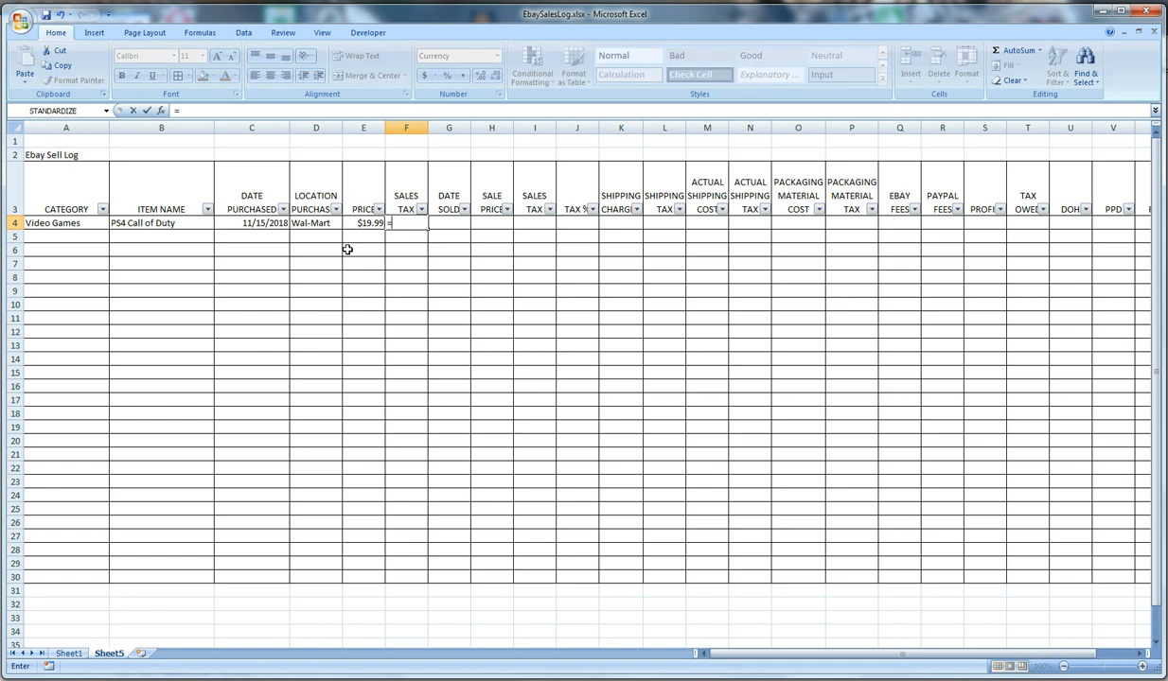
click(359, 223)
text(*14%)
key(Tab)
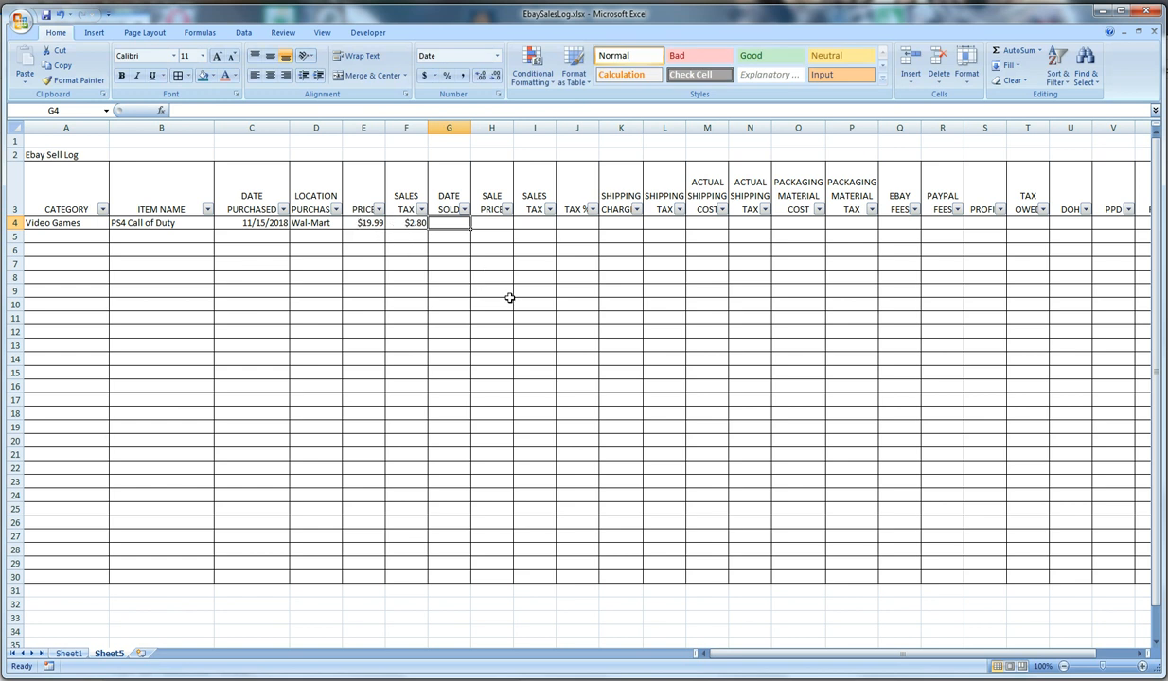
Enter 11/16 of 2018 as the date sold in G4 and 24.97 as the sale price in H4
text(11/16)
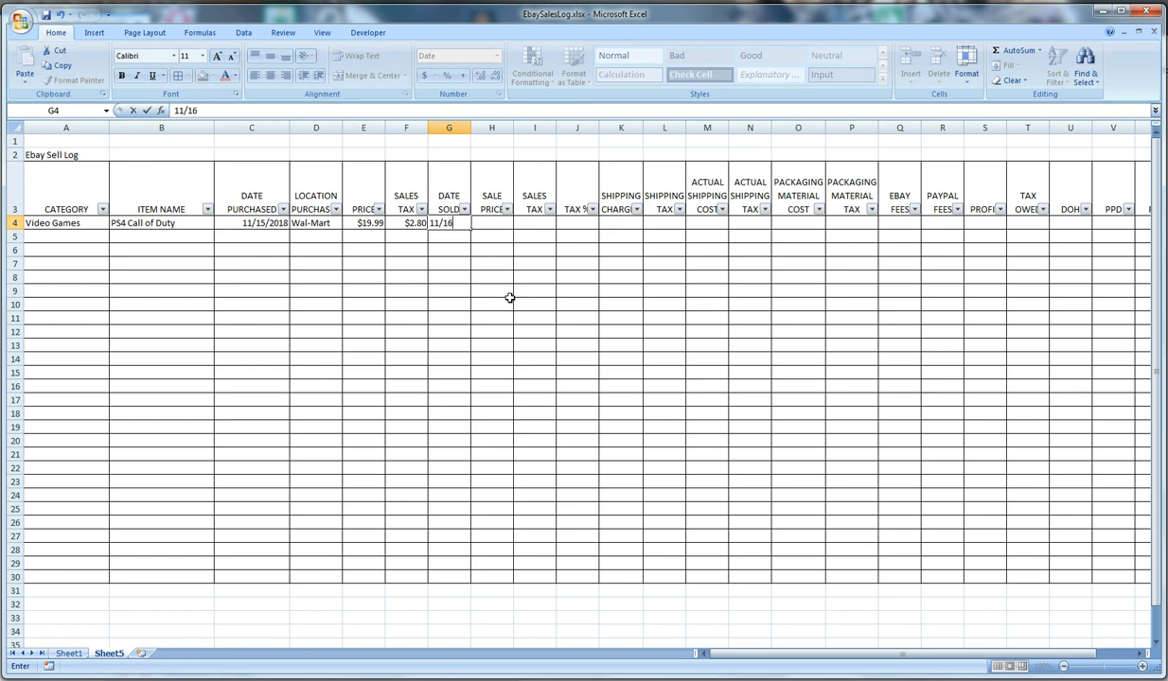
key(Tab)
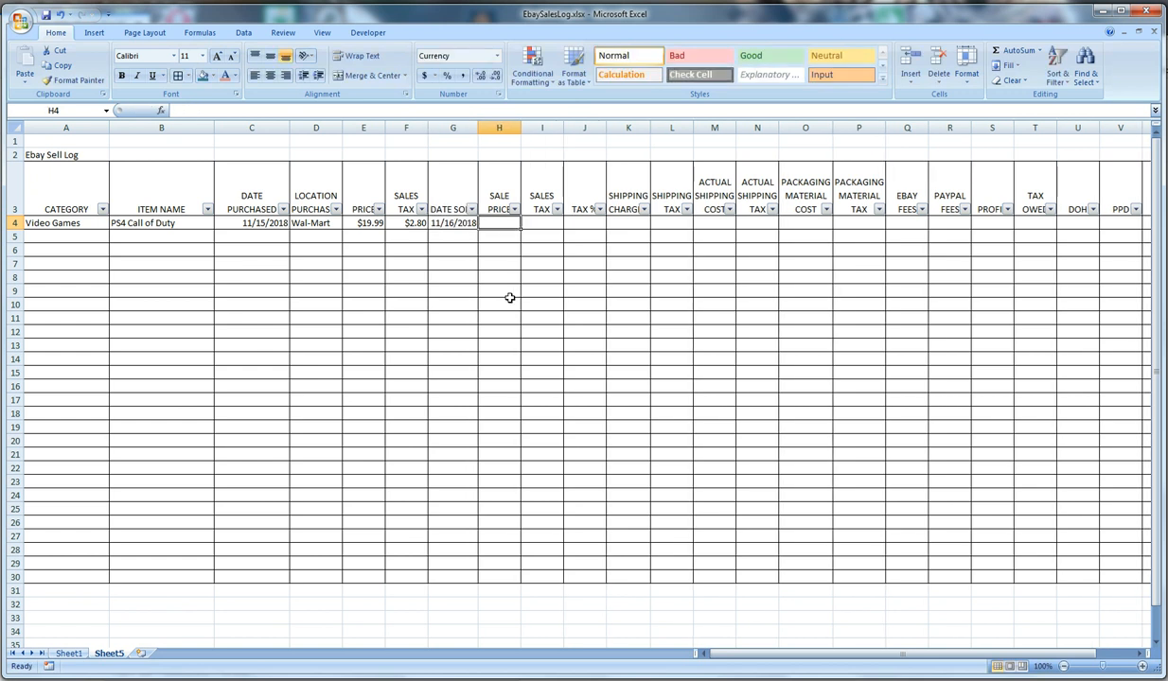
text(24.97)
key(Tab)
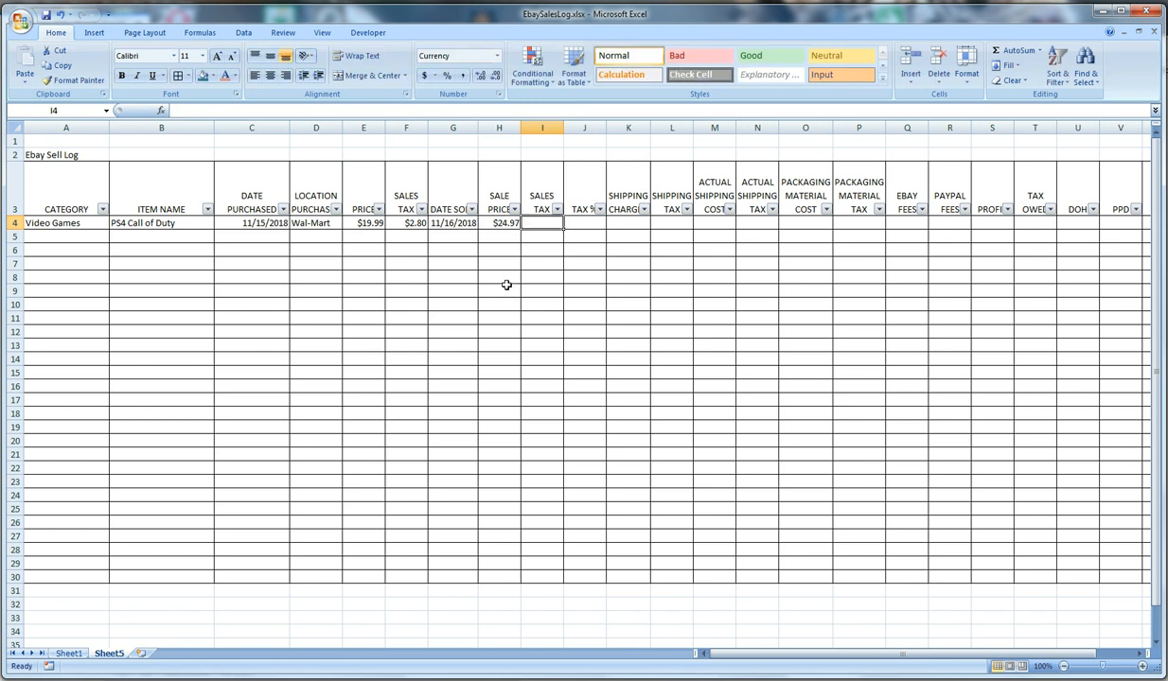
Calculate the sales tax on the sale price in I4 with the formula =H4*13%
text(=)
click(511, 225)
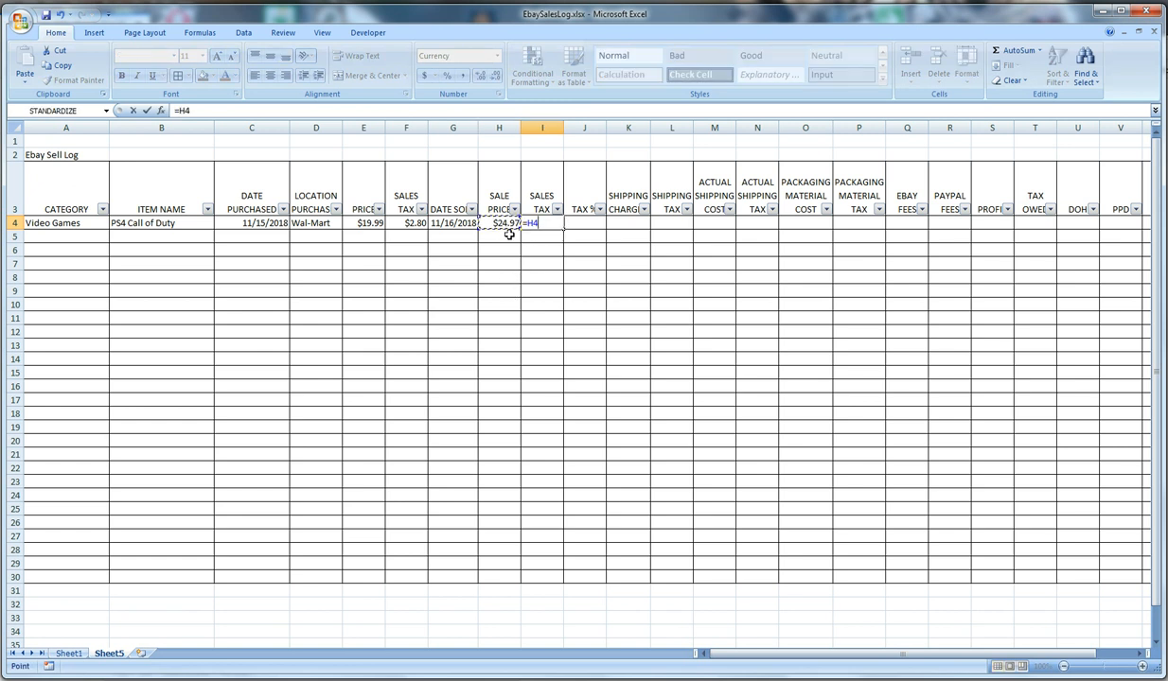
text(*13%)
key(Return)
click(523, 219)
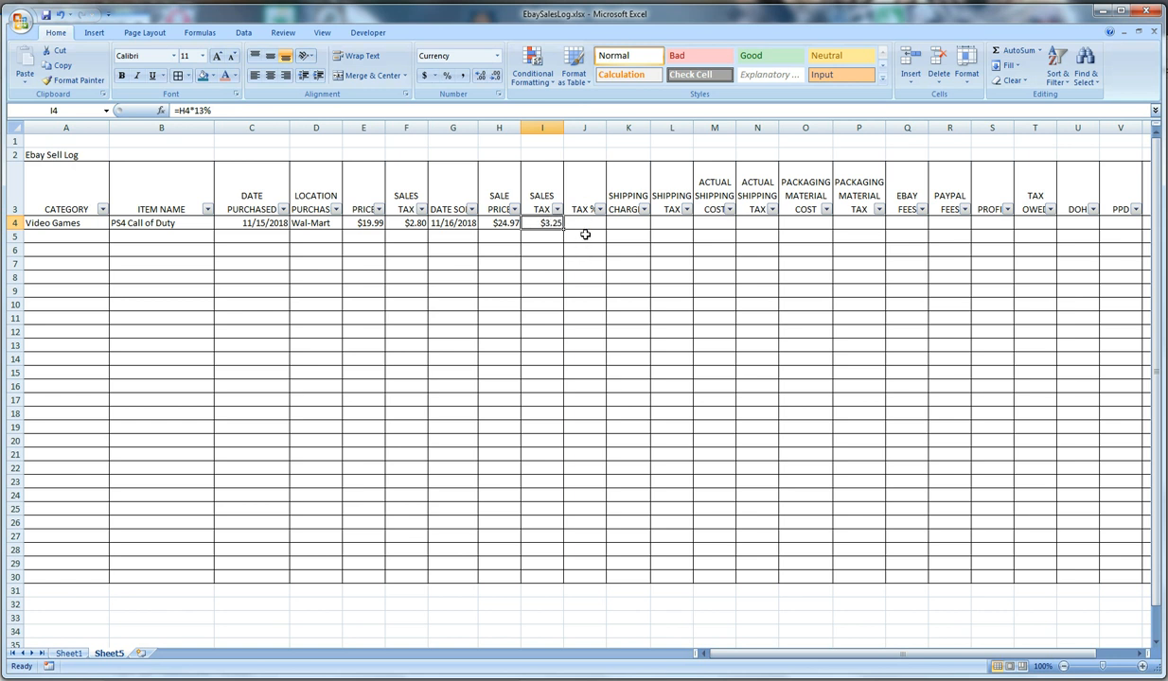
Calculate the TAX % in J4 by dividing sales tax by sale price with =I4/H4
click(573, 228)
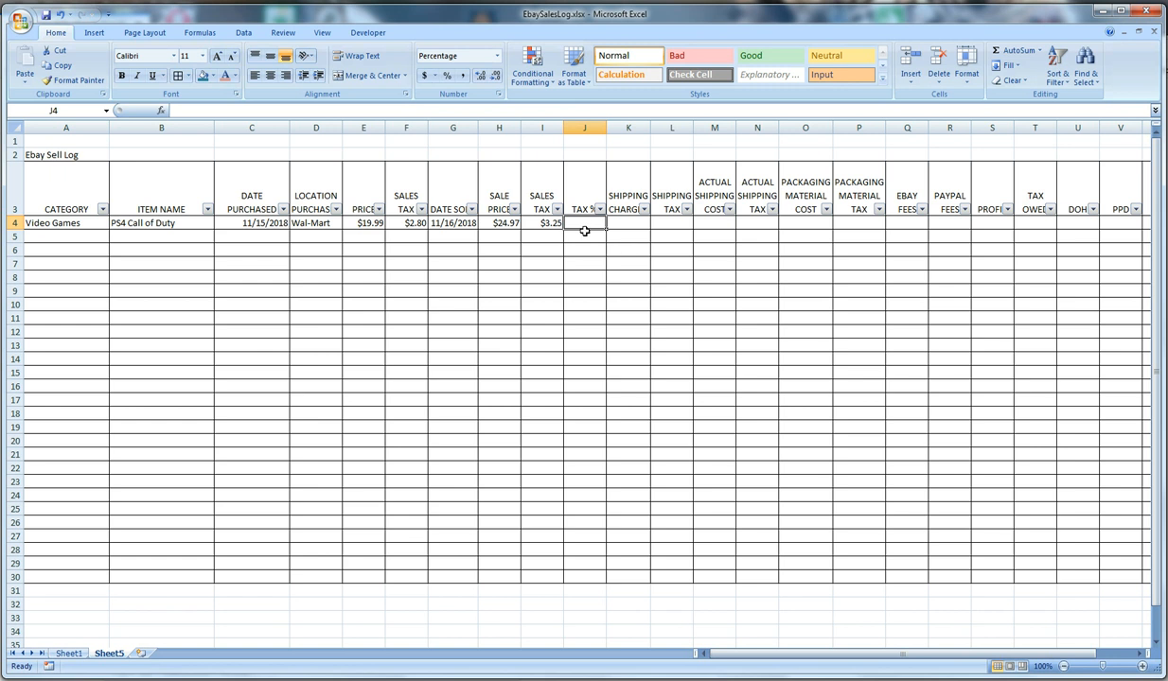
text(=)
click(540, 223)
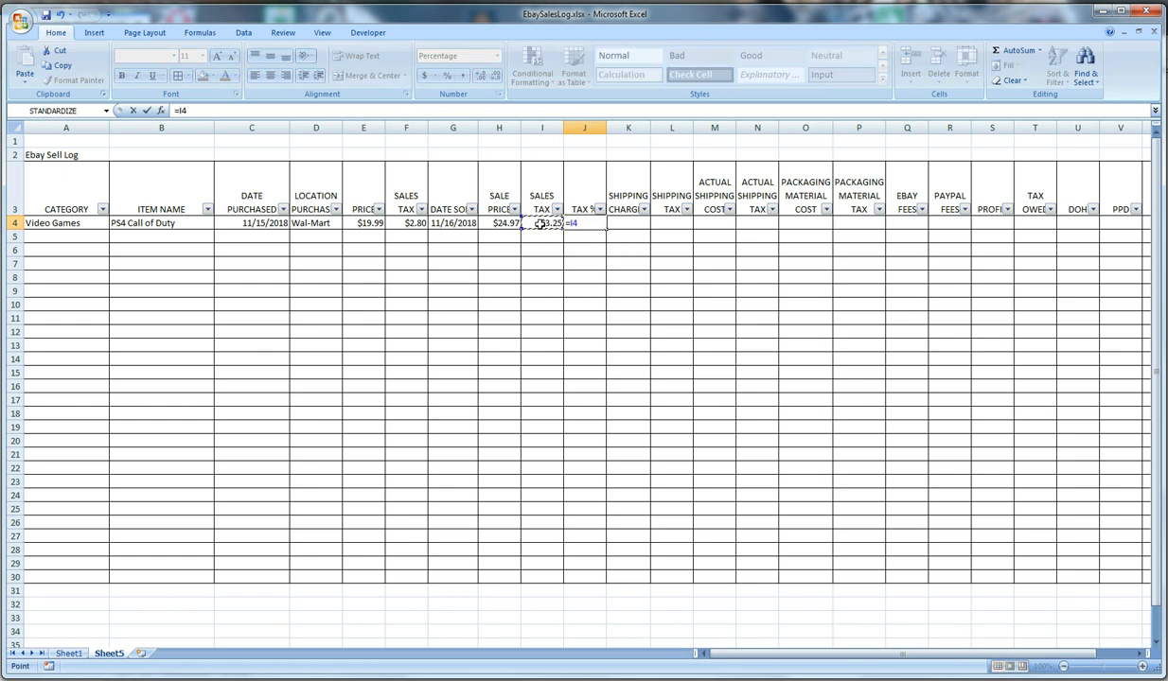
text(/)
click(505, 224)
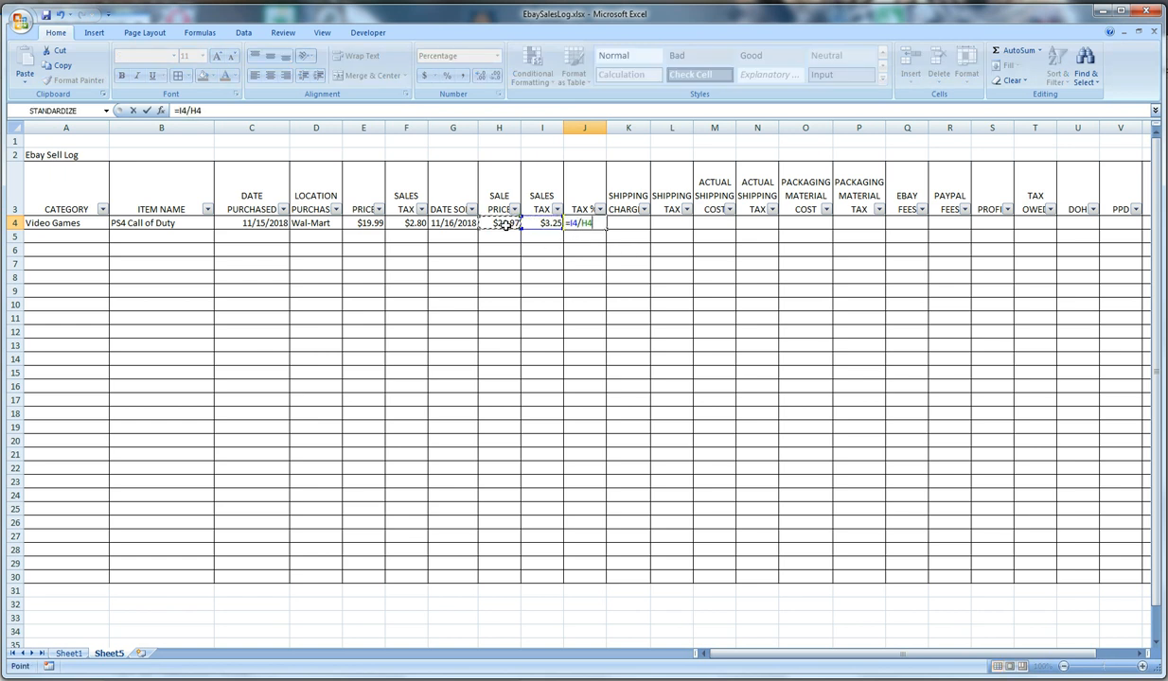
key(Return)
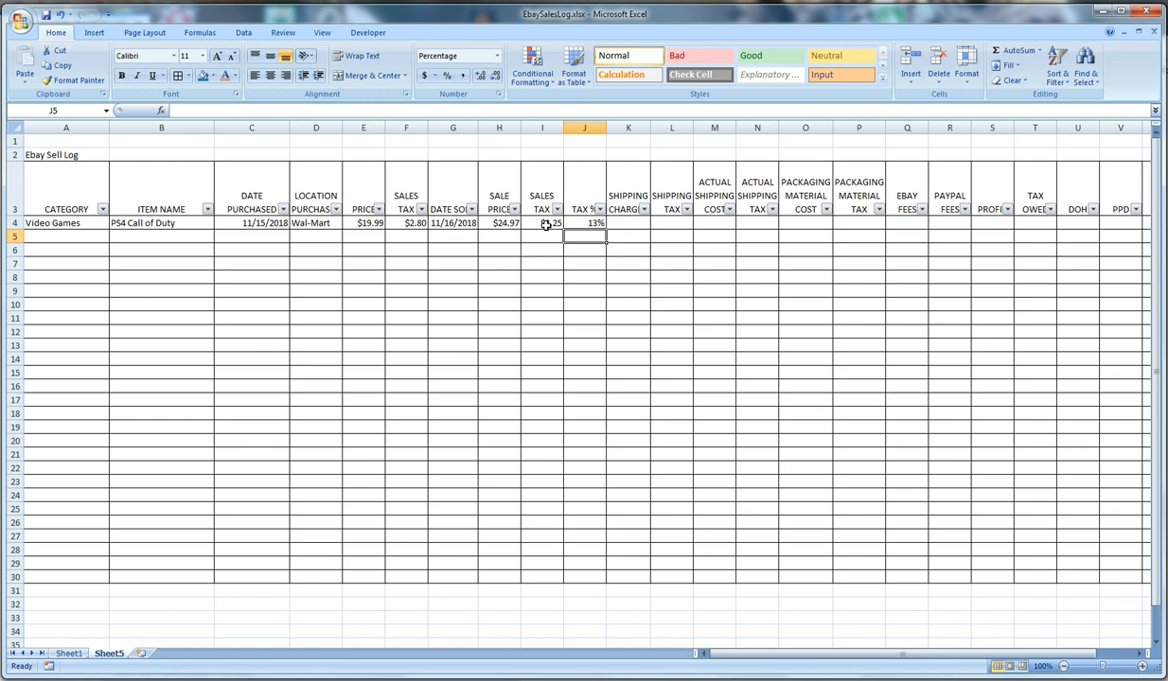
Replace the sales tax formula in I4 with the fixed value 3.25
click(544, 224)
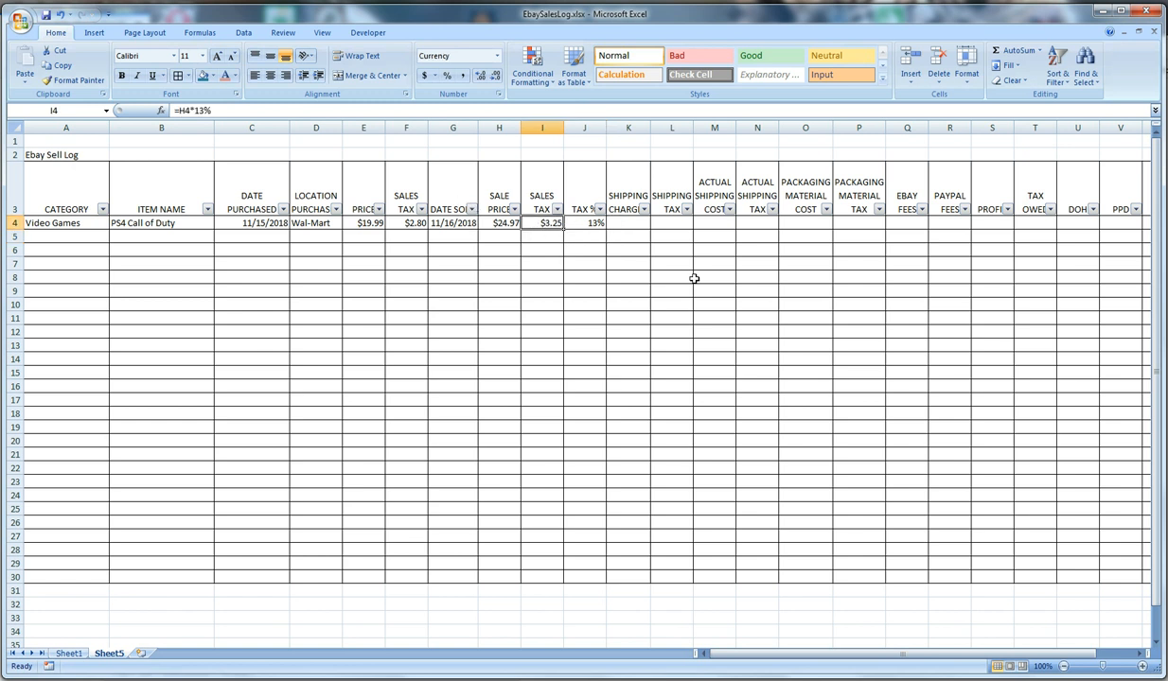
text(3.25)
key(Return)
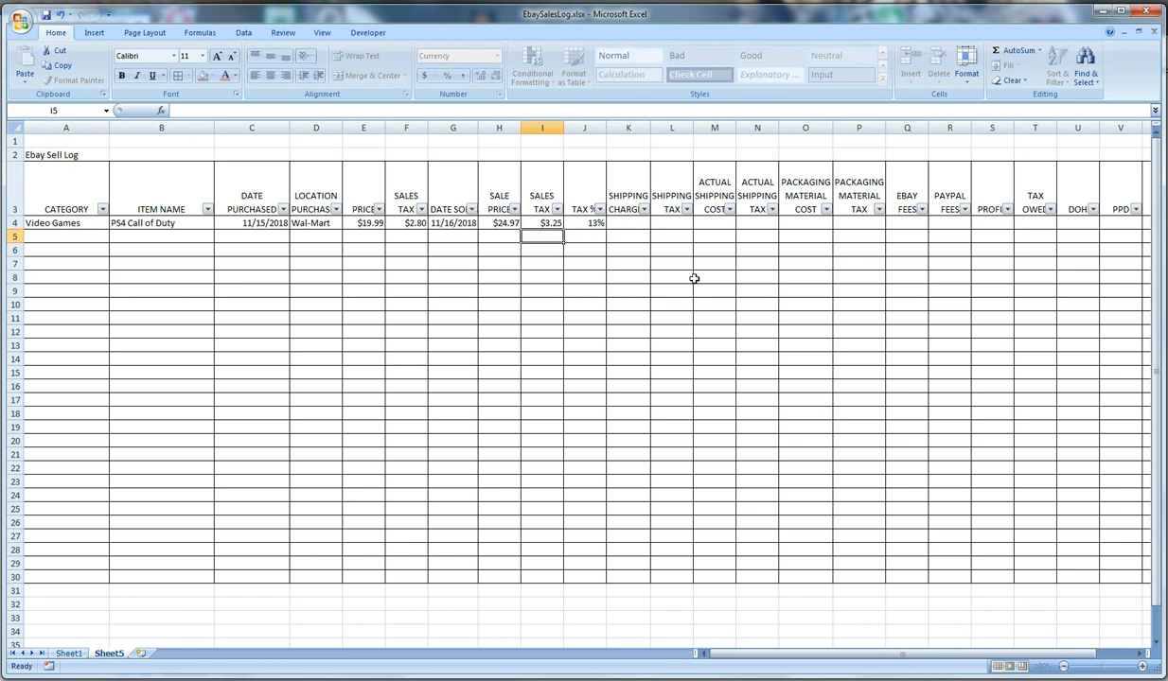
Enter 0 for both the shipping charge in K4 and the shipping tax in L4
click(615, 223)
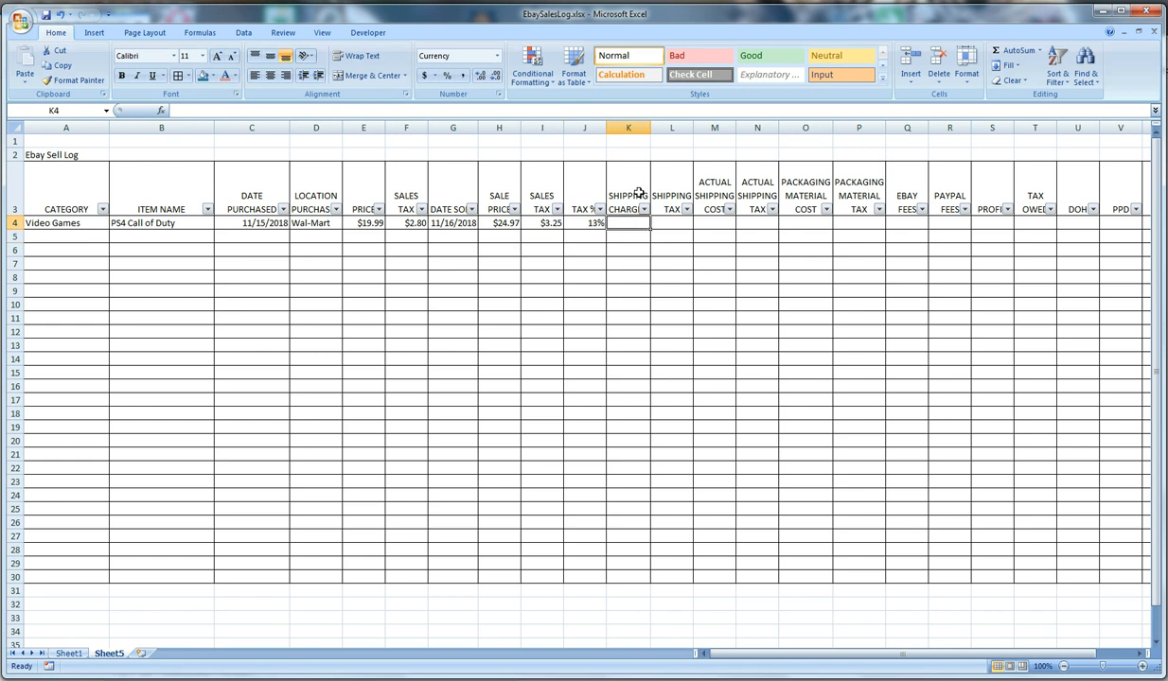
text(0)
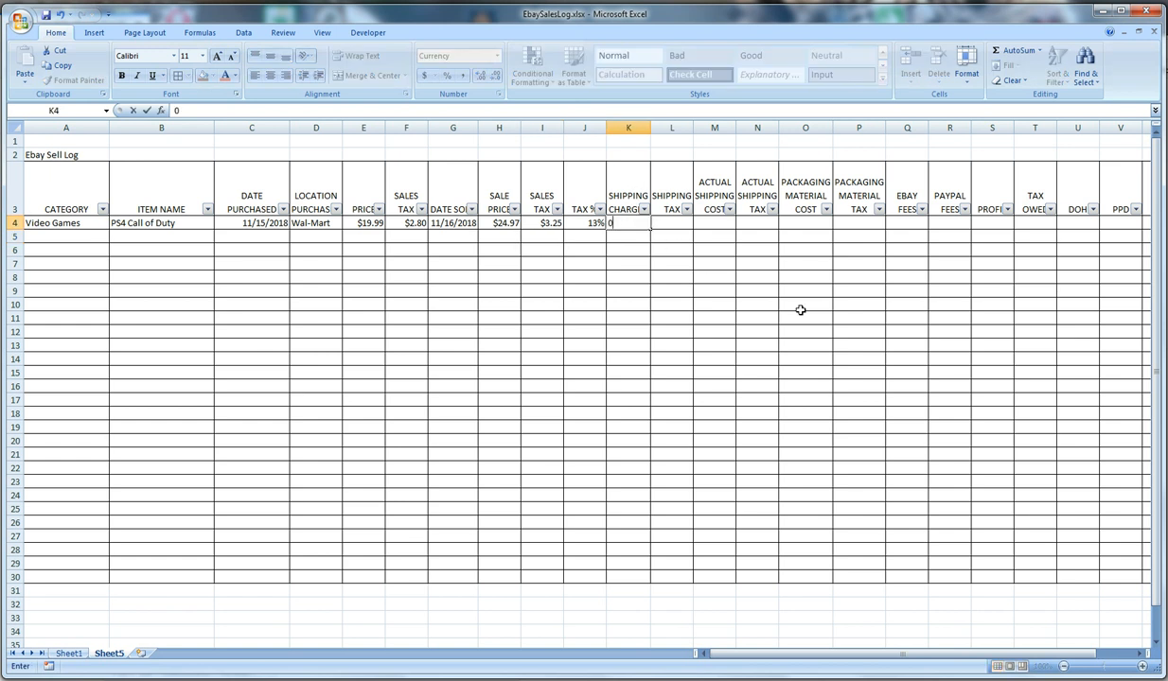
key(Tab)
text(0)
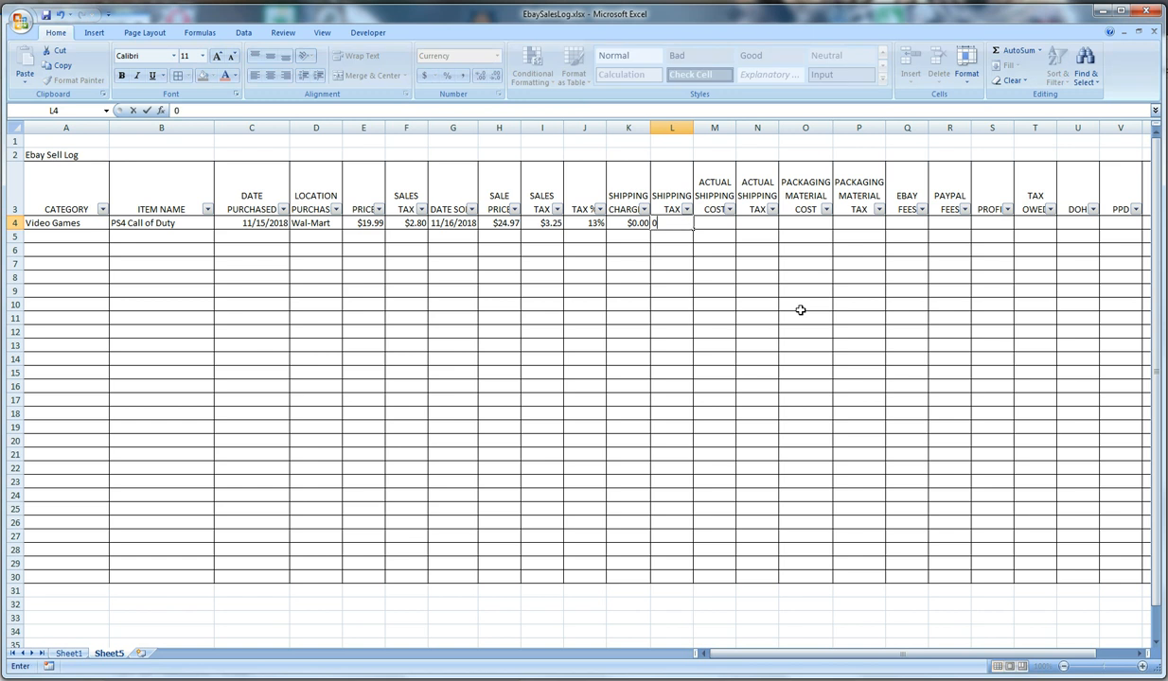
key(Tab)
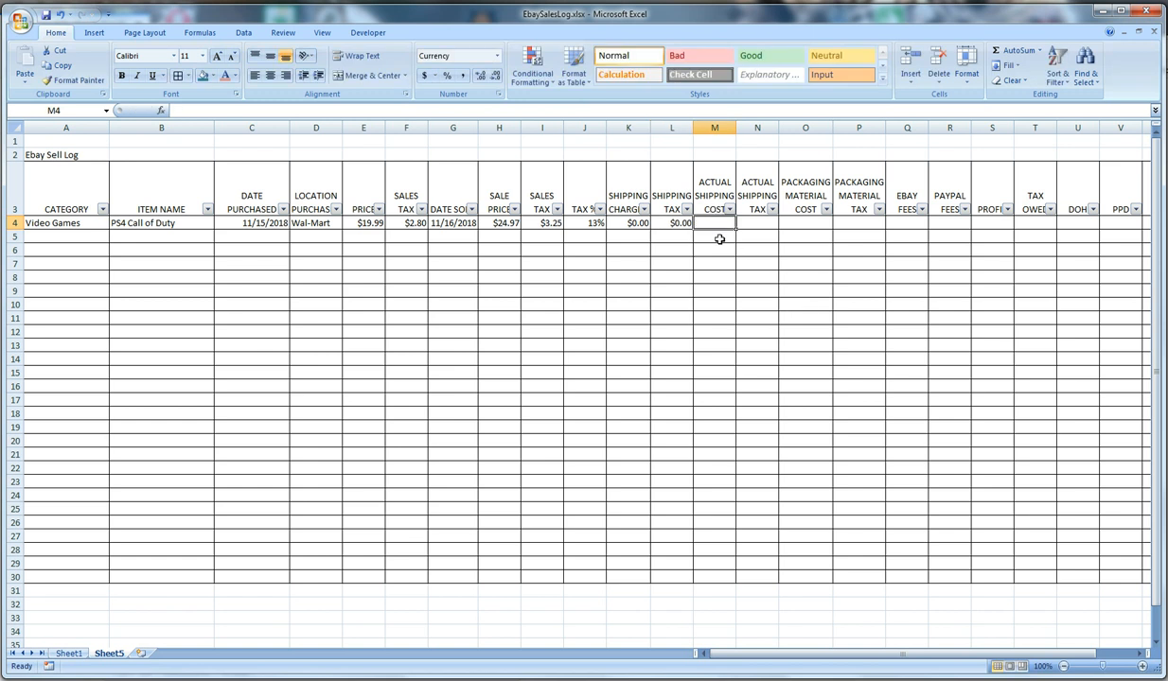
Enter 1.8 as the actual shipping cost in M4 and .23 as the actual shipping tax in N4
text(1.8)
key(Tab)
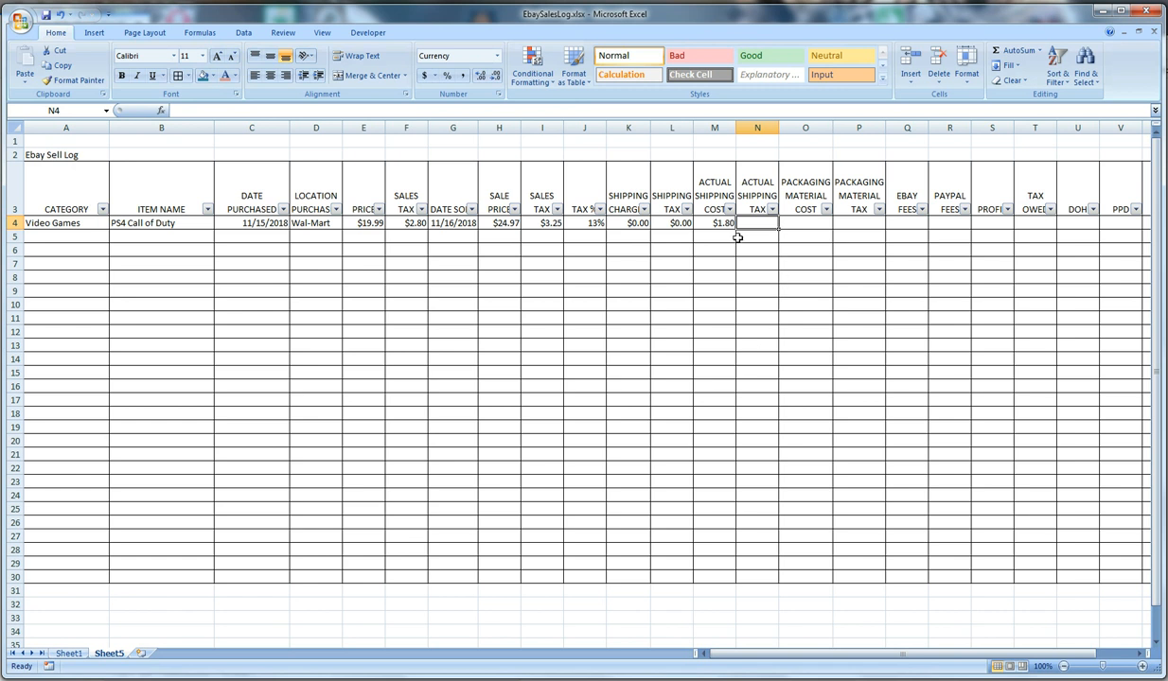
text(.23)
key(Tab)
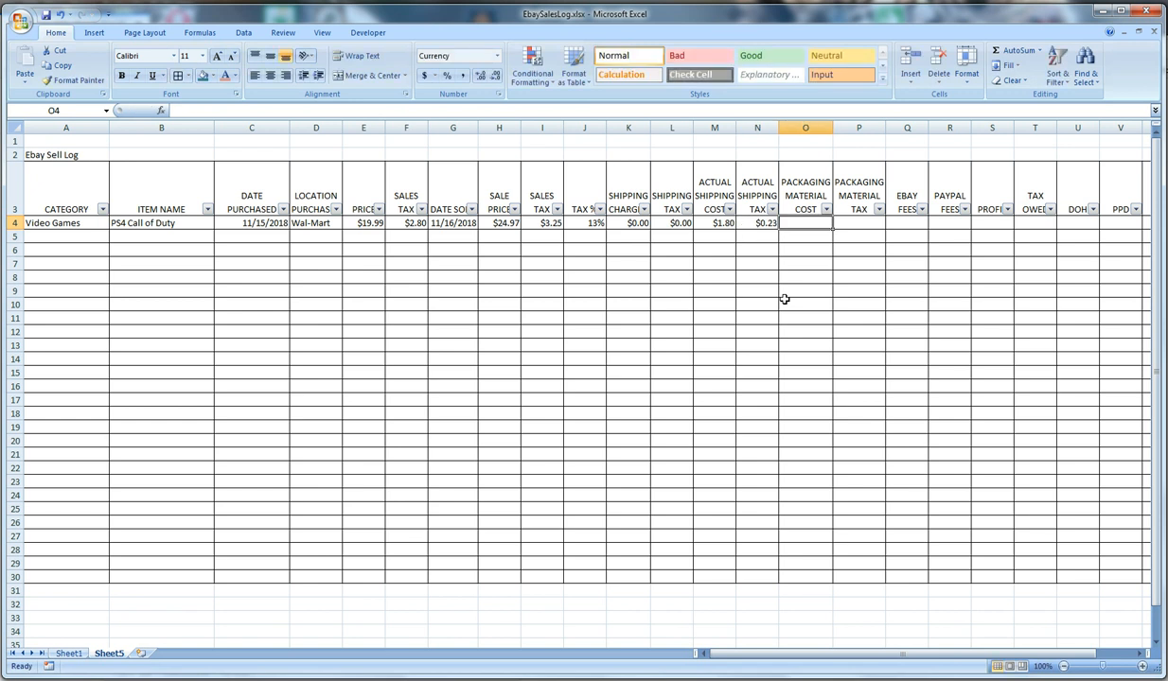
Enter the packaging material cost .13 in O4 and calculate its tax in P4 with =O4*13%
text(.13)
key(Tab)
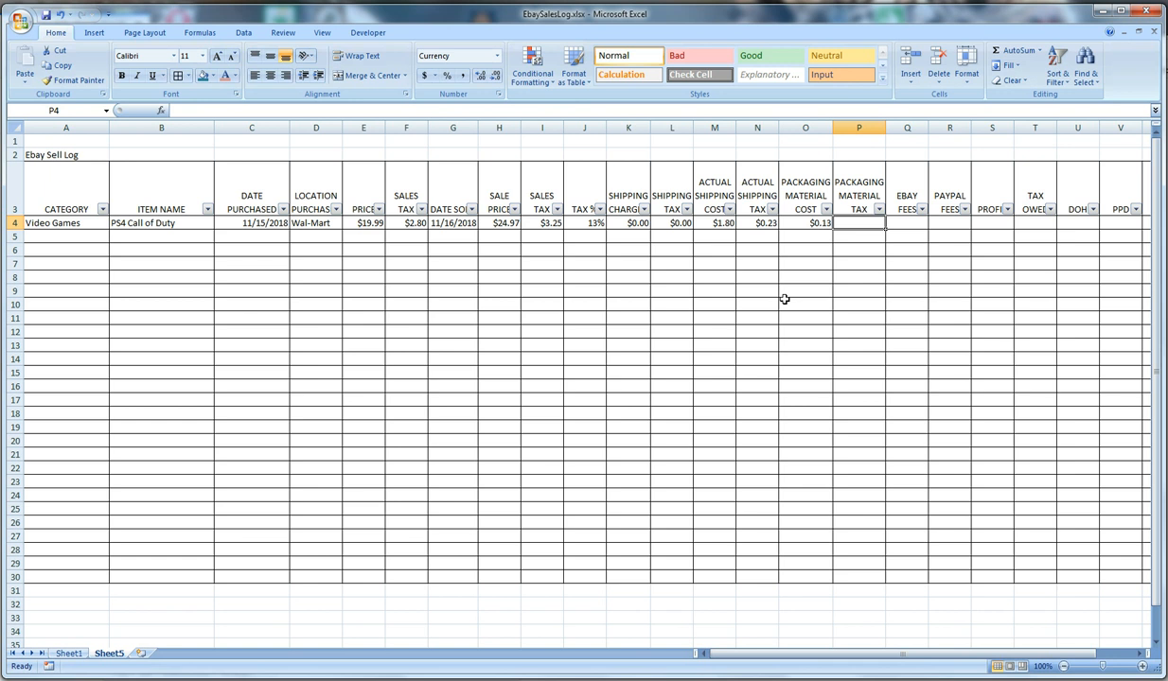
text(=)
click(805, 224)
text(*)
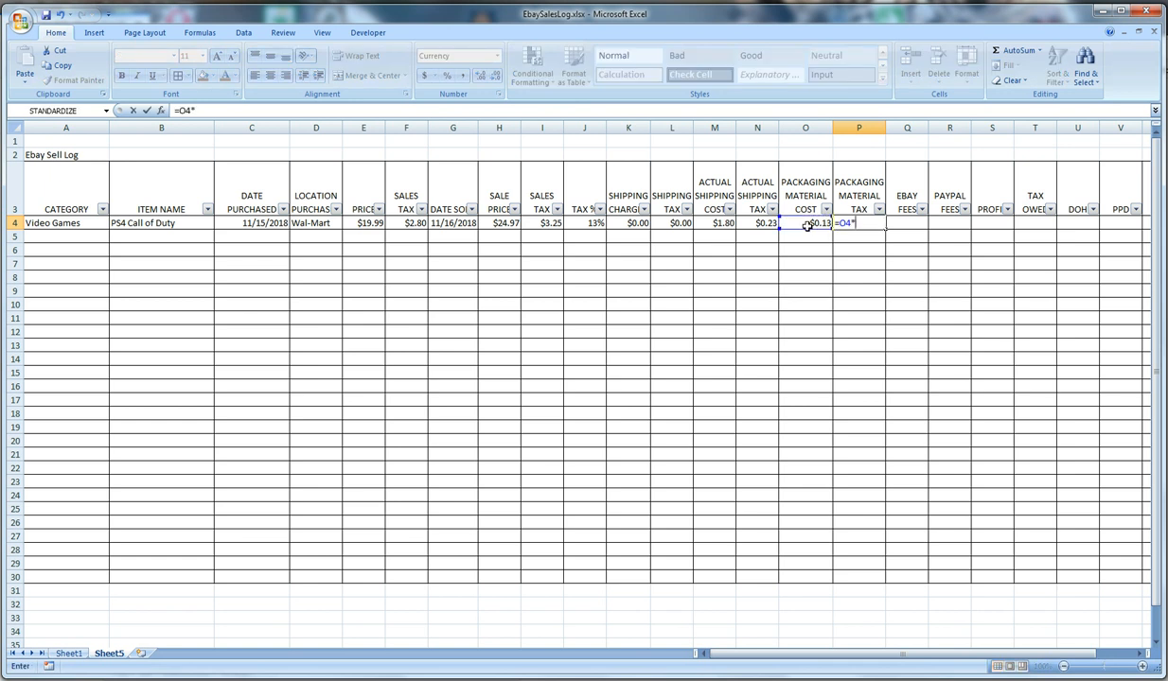
text(13%)
key(Tab)
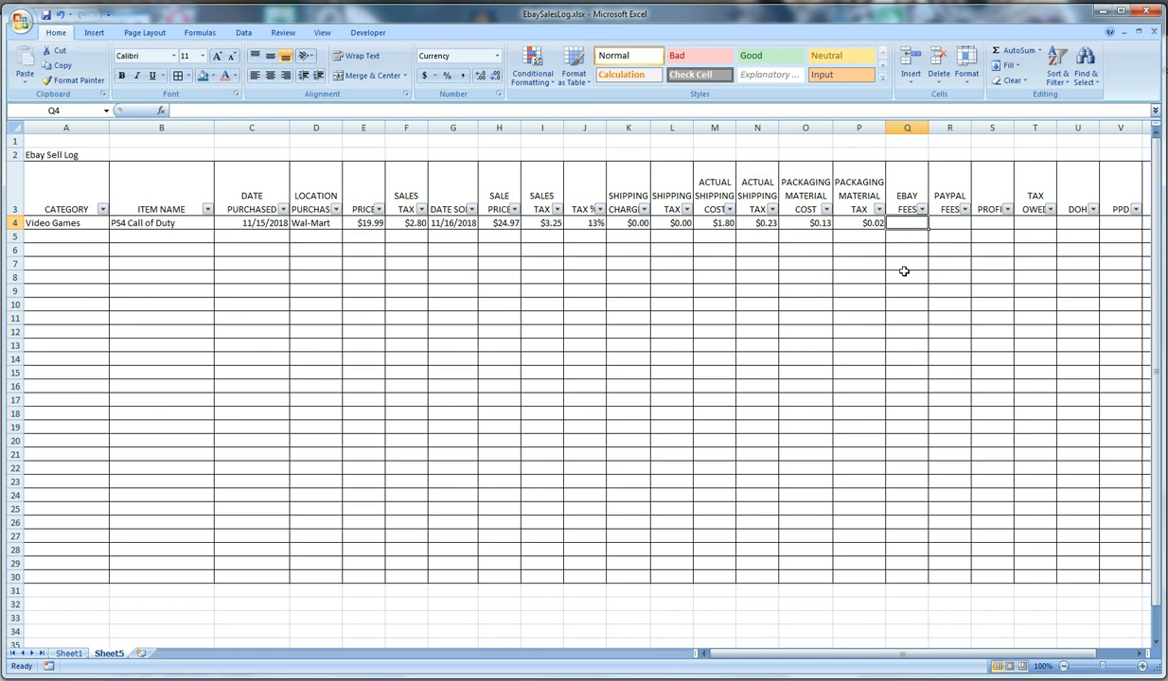
Calculate the eBay fees in Q4 from the sale price and shipping charge with =(H4+K4)*10%
text(=)
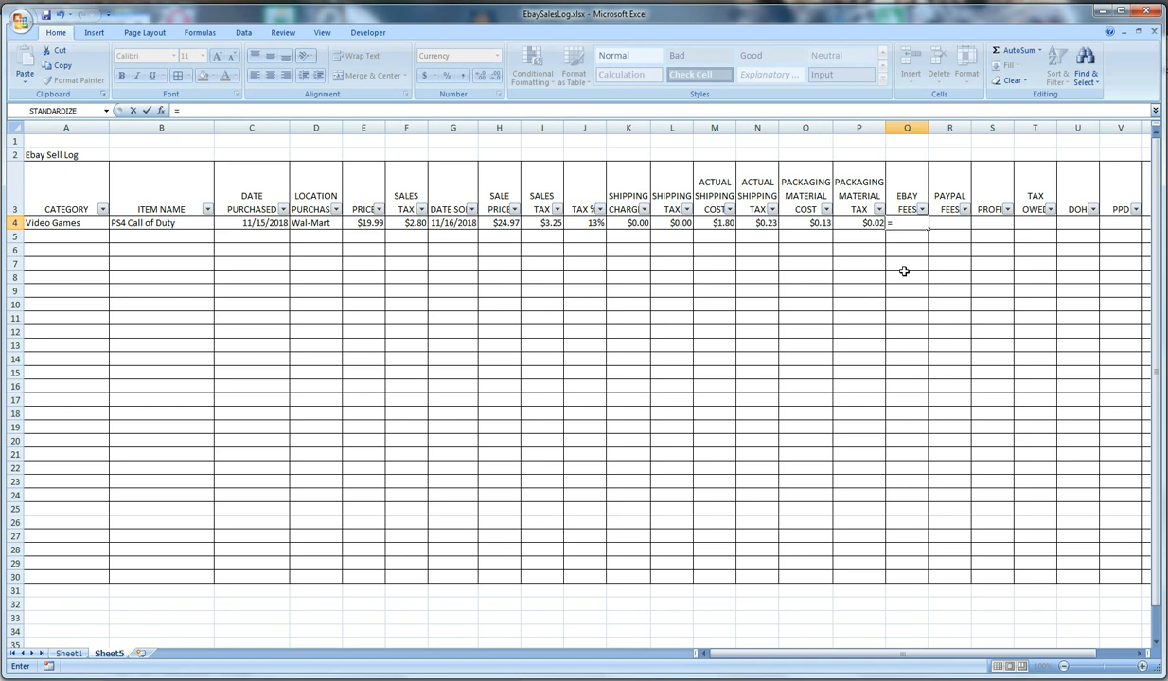
text(()
click(500, 224)
text(+)
click(625, 223)
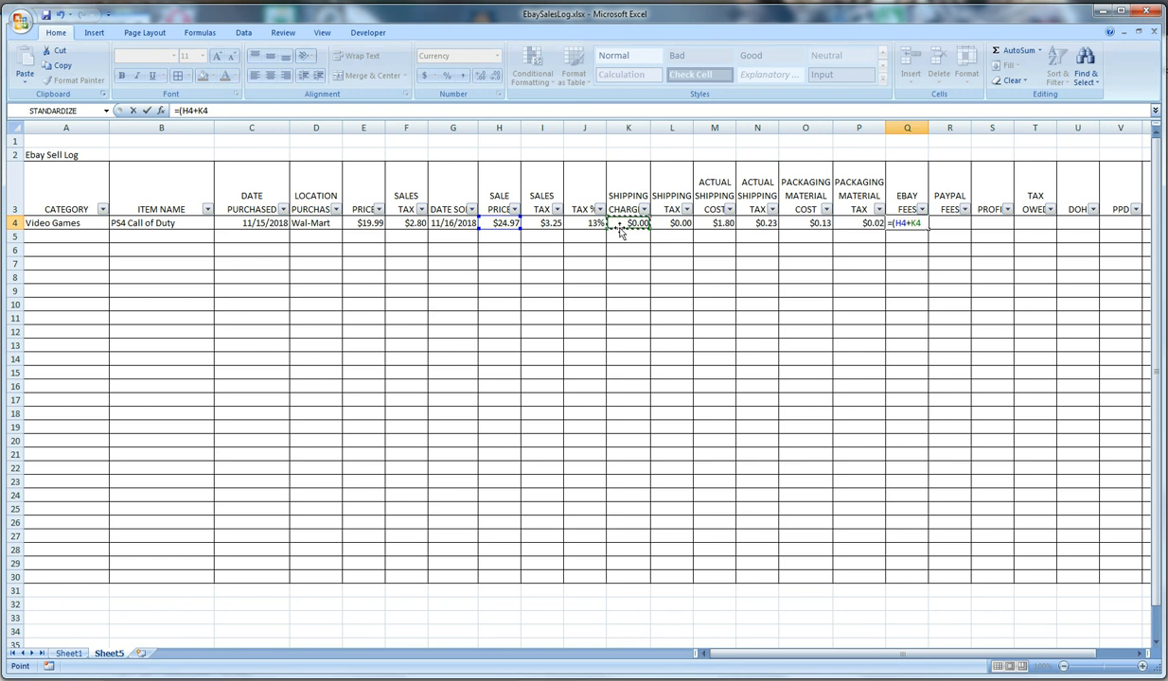
text())
text(*10%)
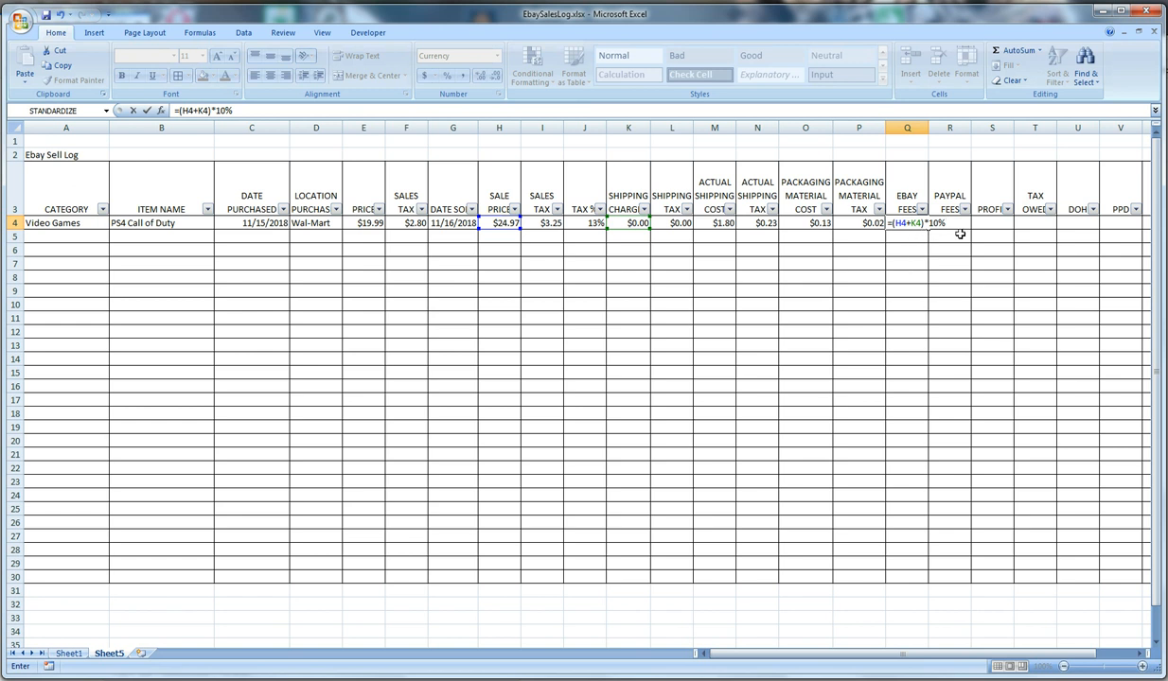
key(Return)
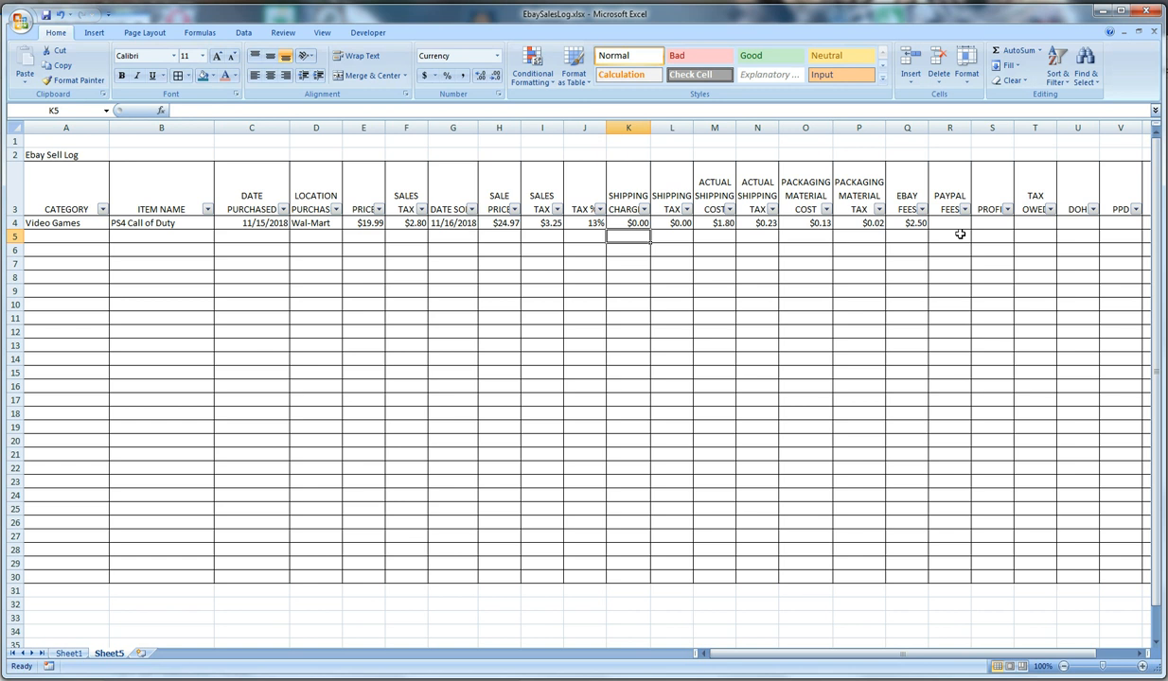
click(911, 222)
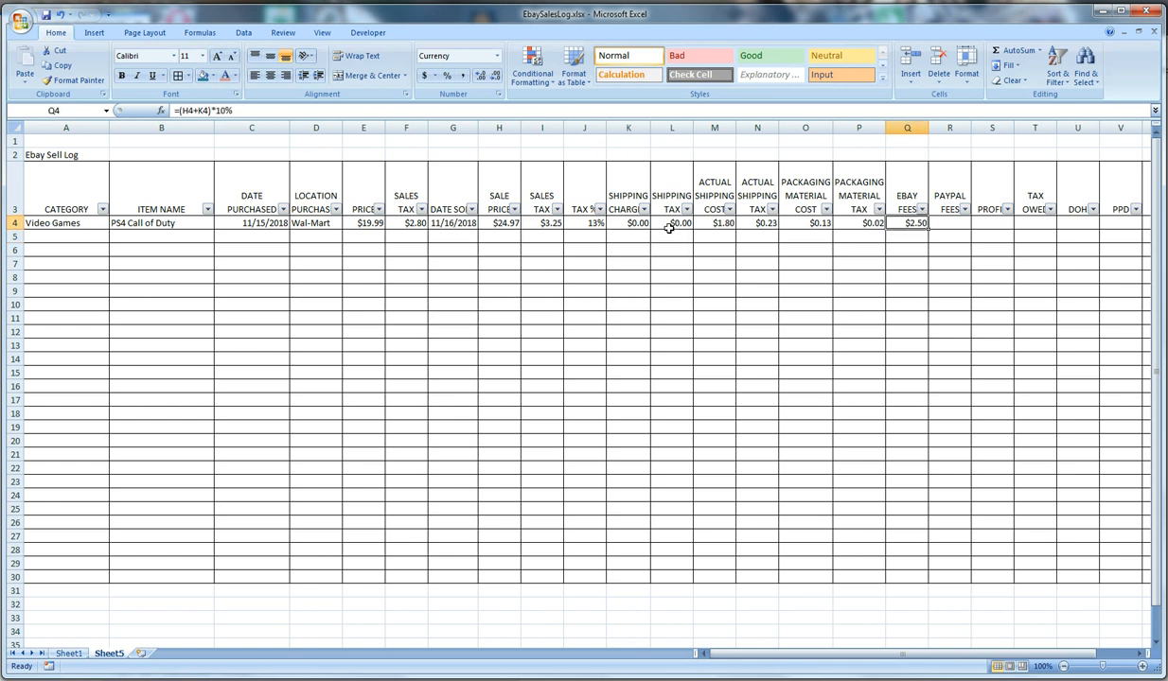
Test the eBay fees formula with a shipping charge of 2.49 in K4 and undo that entry
click(627, 224)
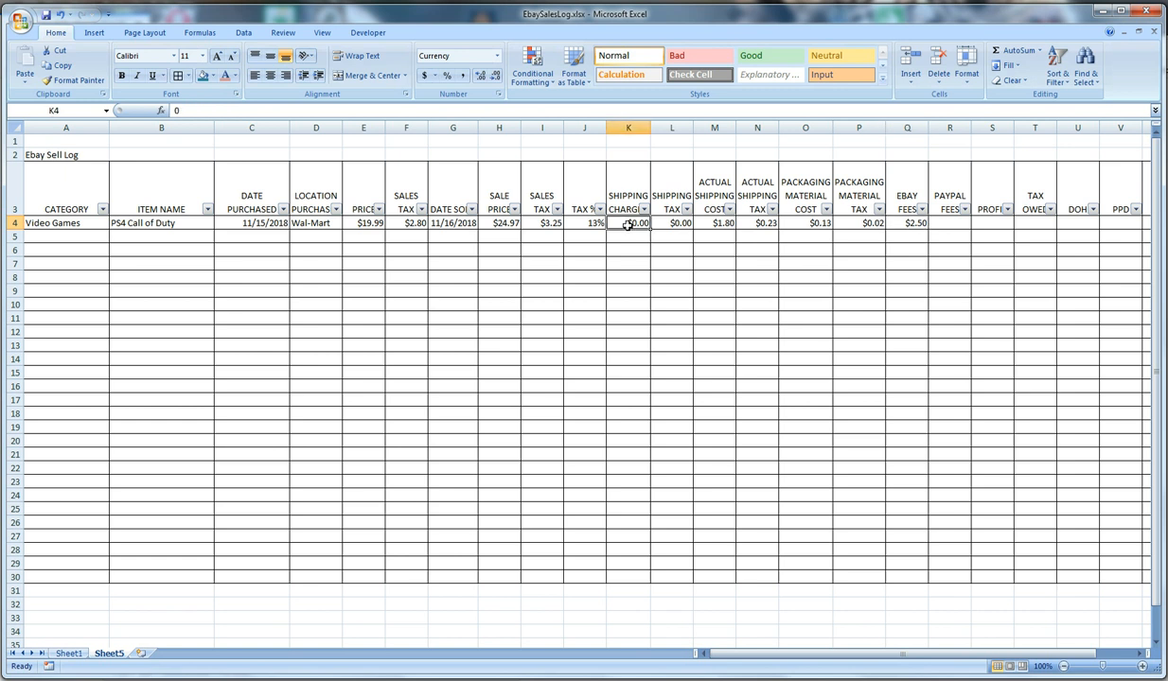
text(2.49)
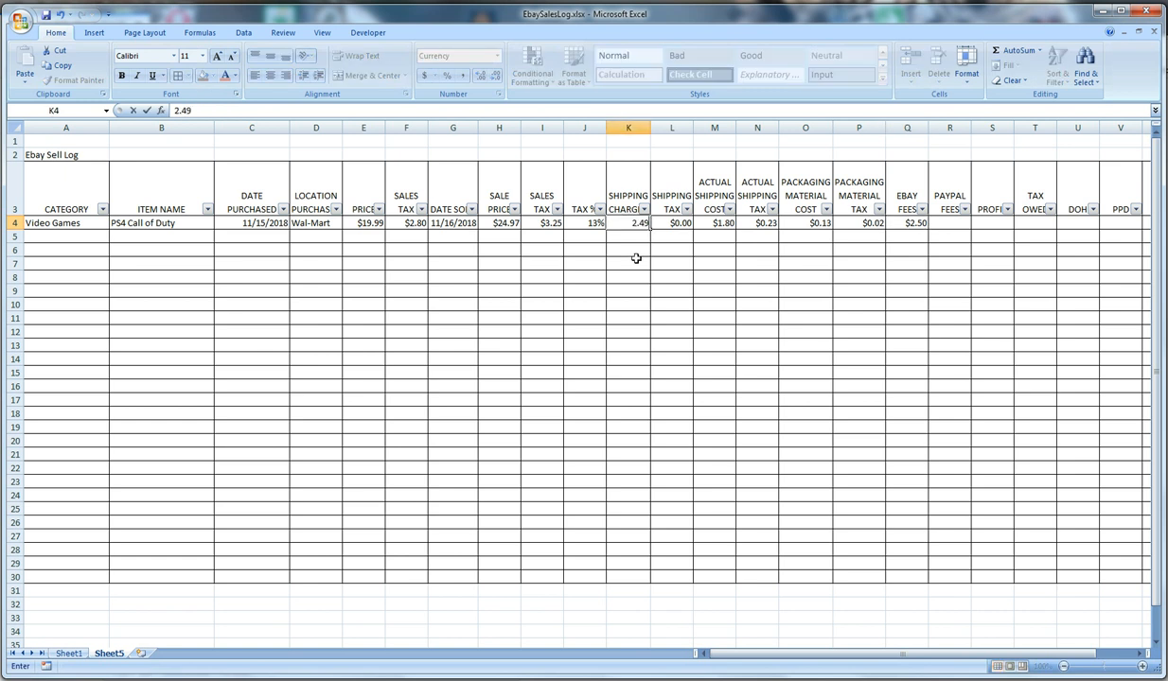
key(Return)
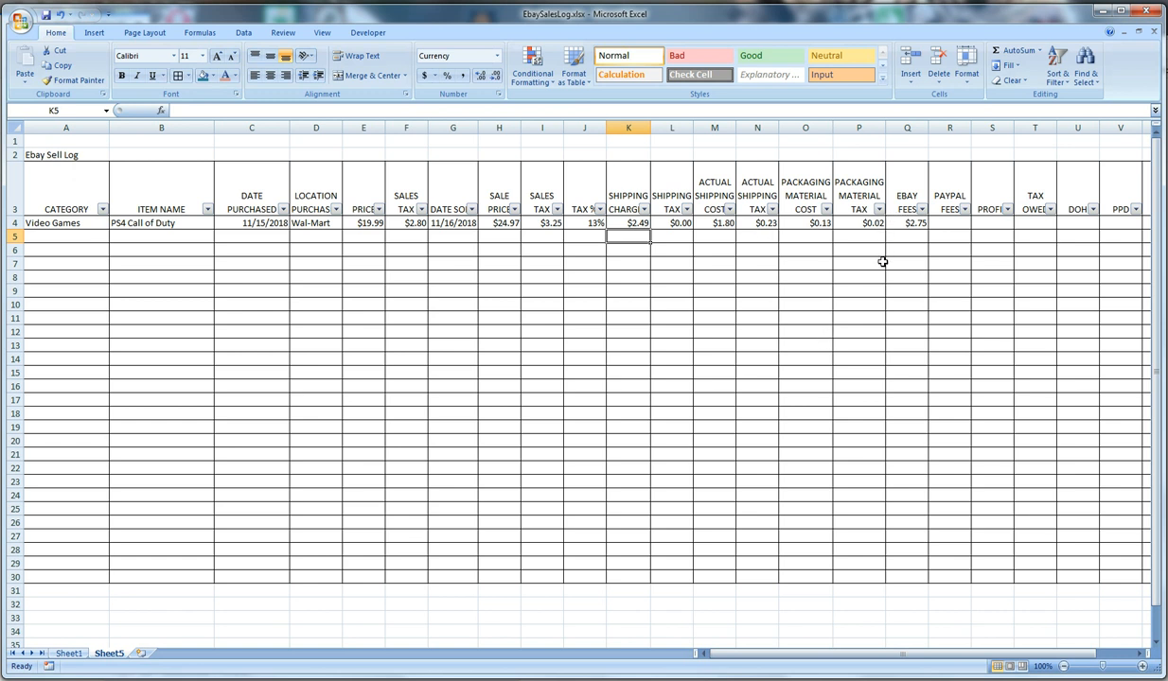
key(ctrl+z)
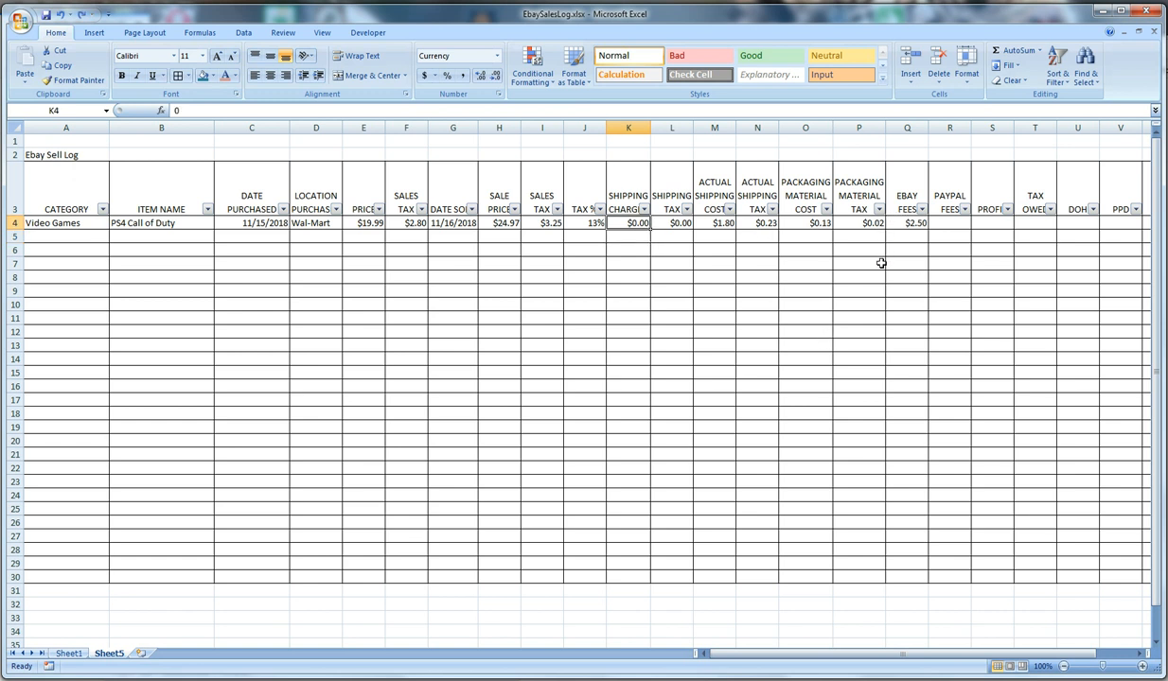
Calculate the PayPal fees in R4 with the formula =((H4+K4)*0.0025%)+0.3
click(948, 222)
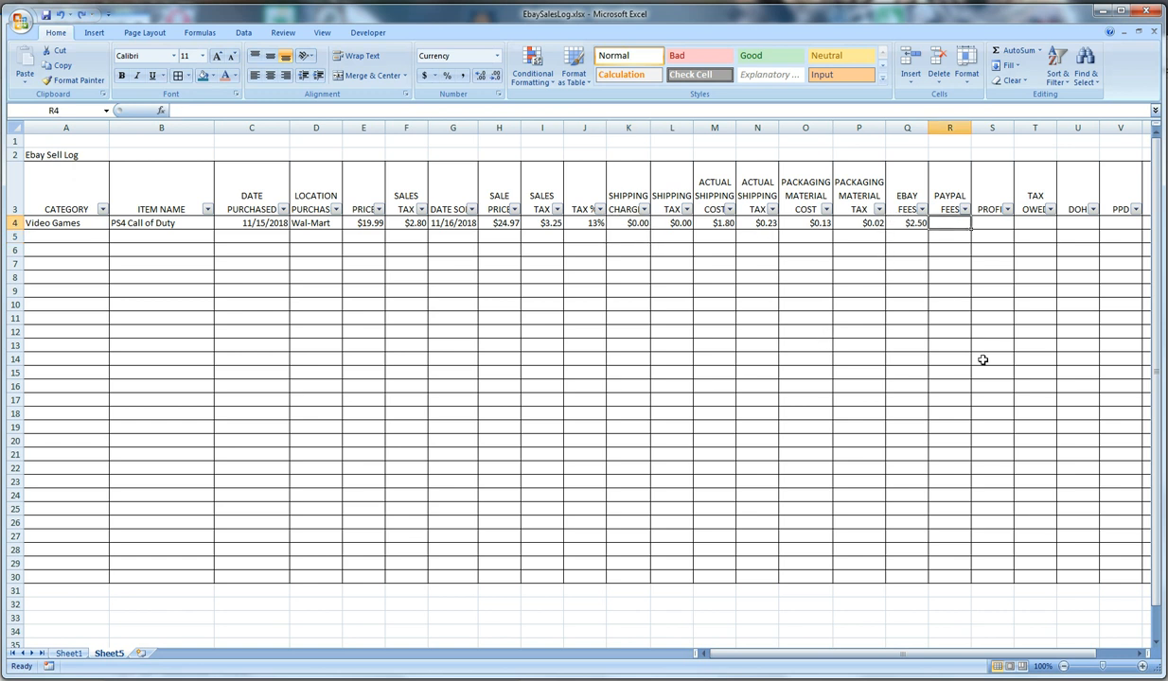
text(=()
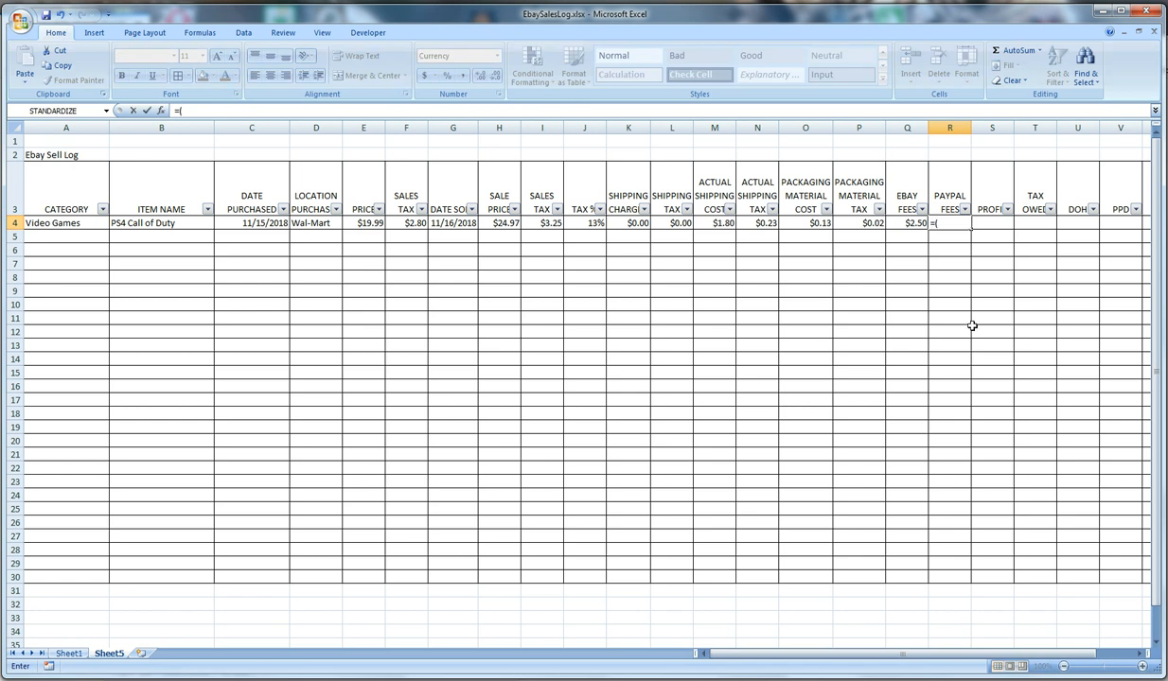
click(494, 222)
text(+)
click(621, 226)
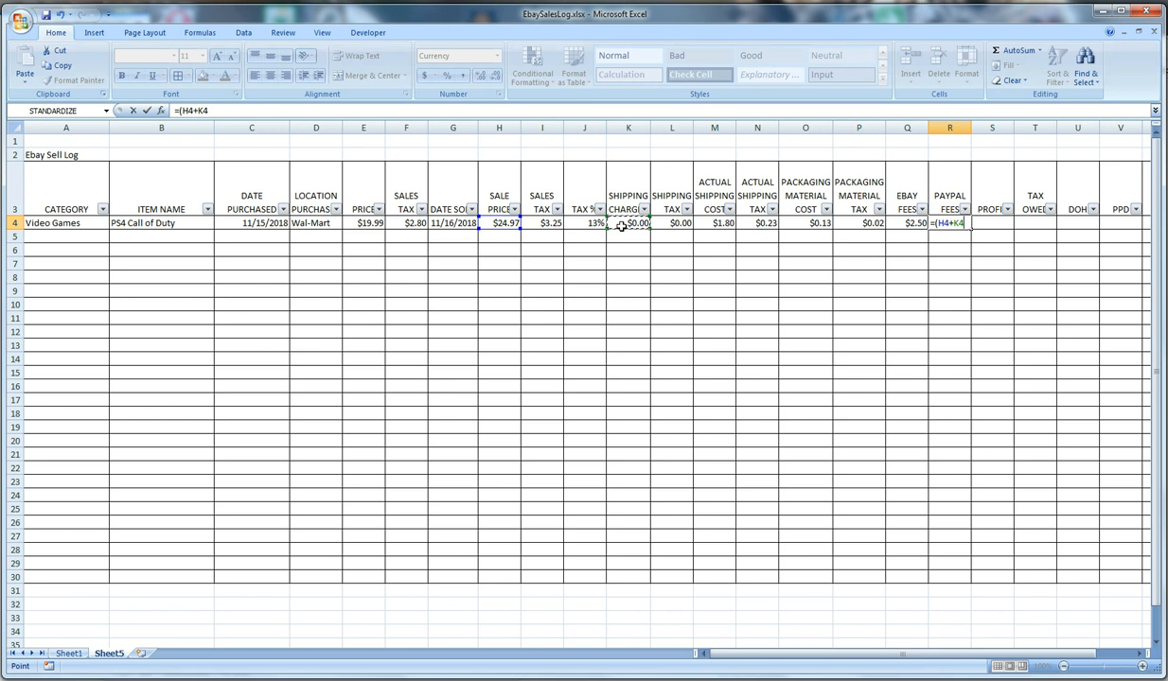
text()*0.0025%)
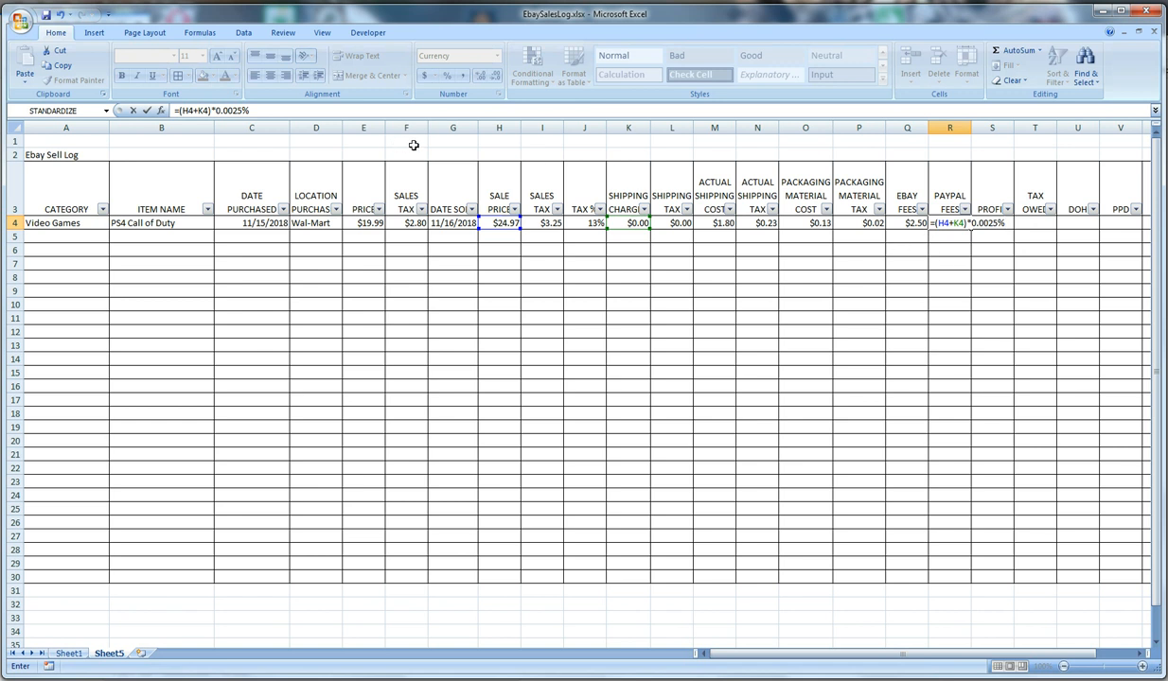
click(177, 111)
text(()
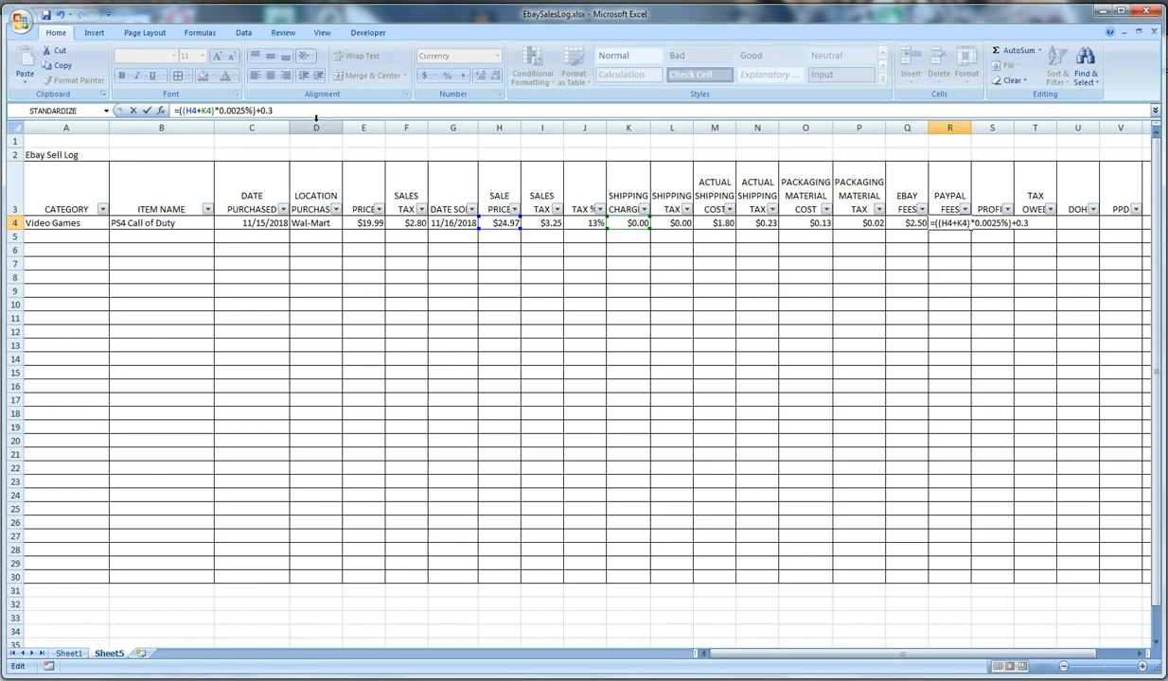
key(Return)
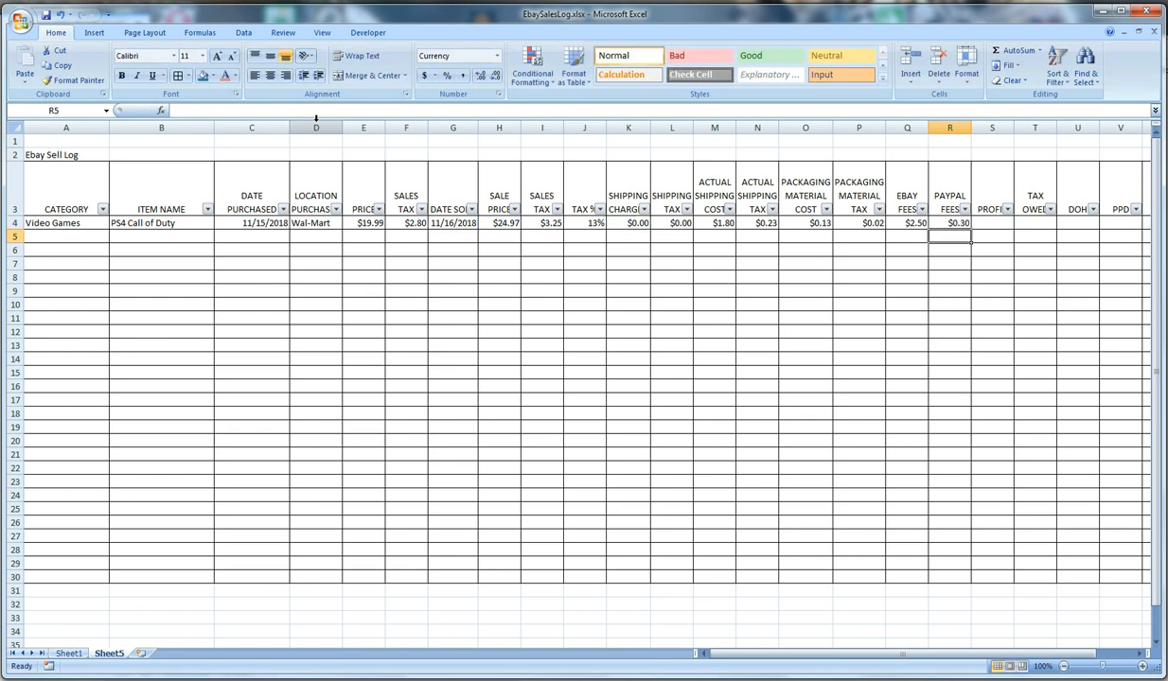
click(945, 224)
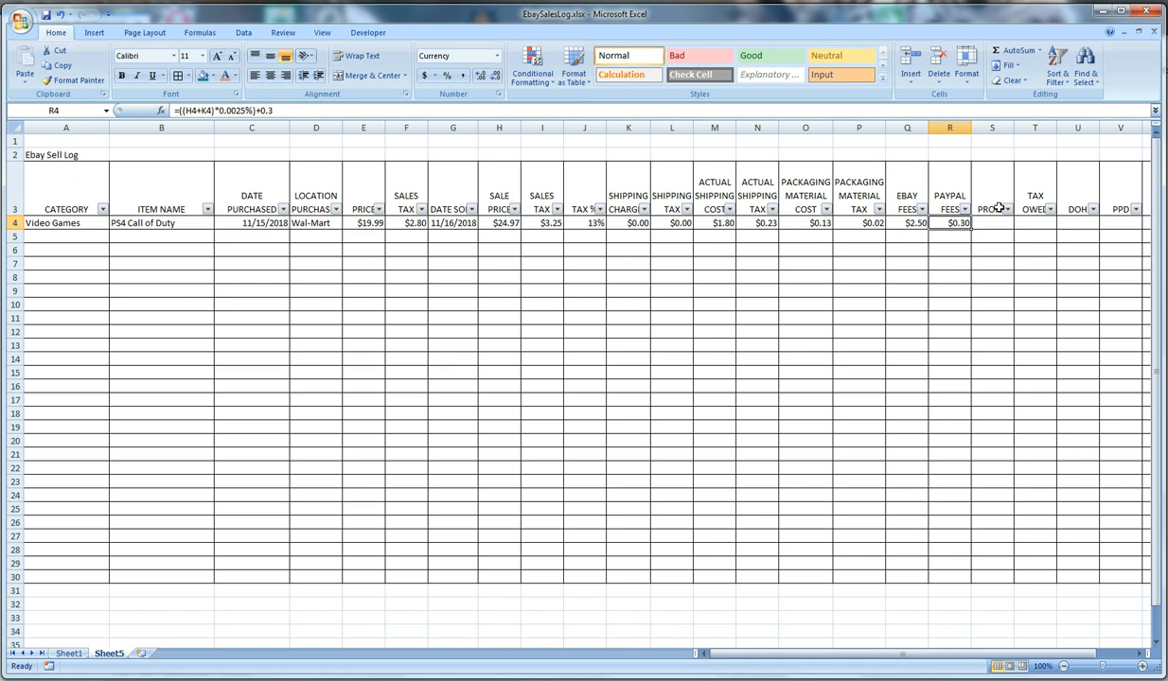
Calculate the profit in S4 by subtracting the item's costs and fees from its income with =H4+K4-E4-M4-O4-Q4-R4
click(994, 225)
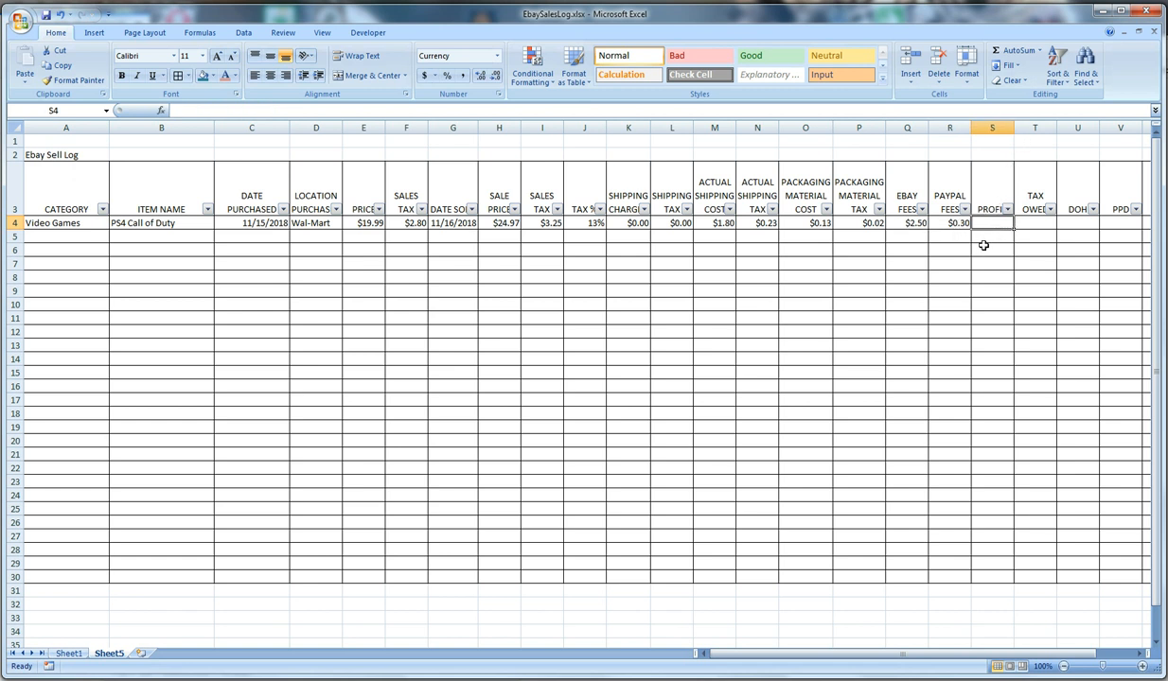
text(=)
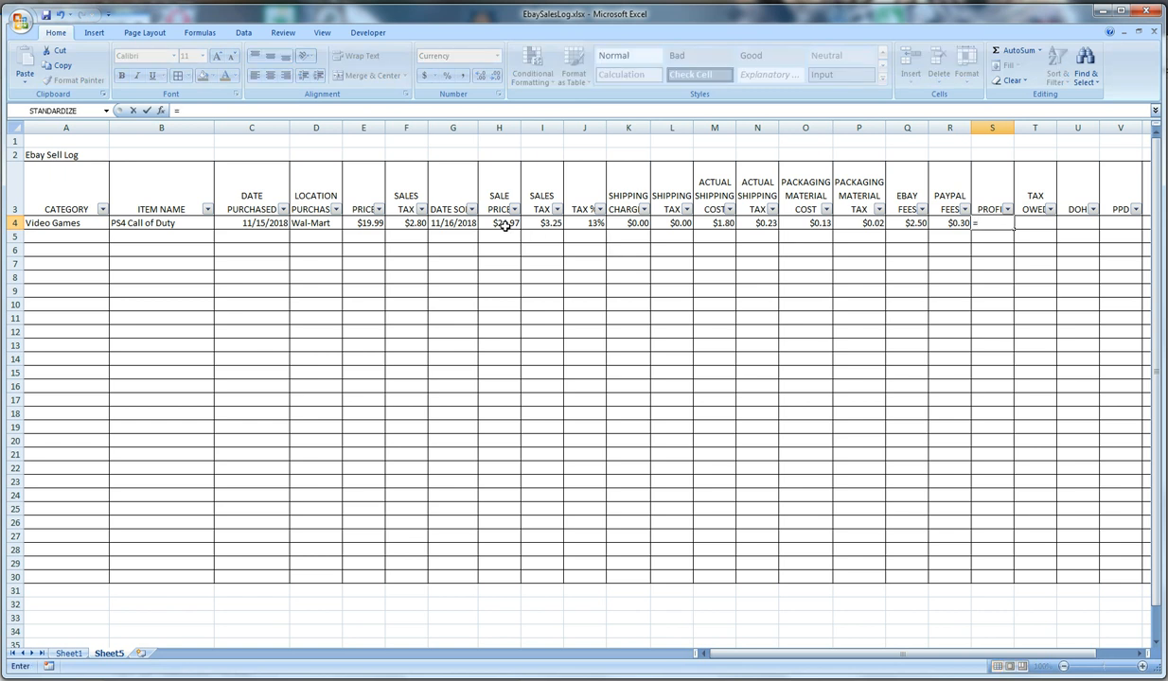
click(504, 224)
text(+)
click(629, 223)
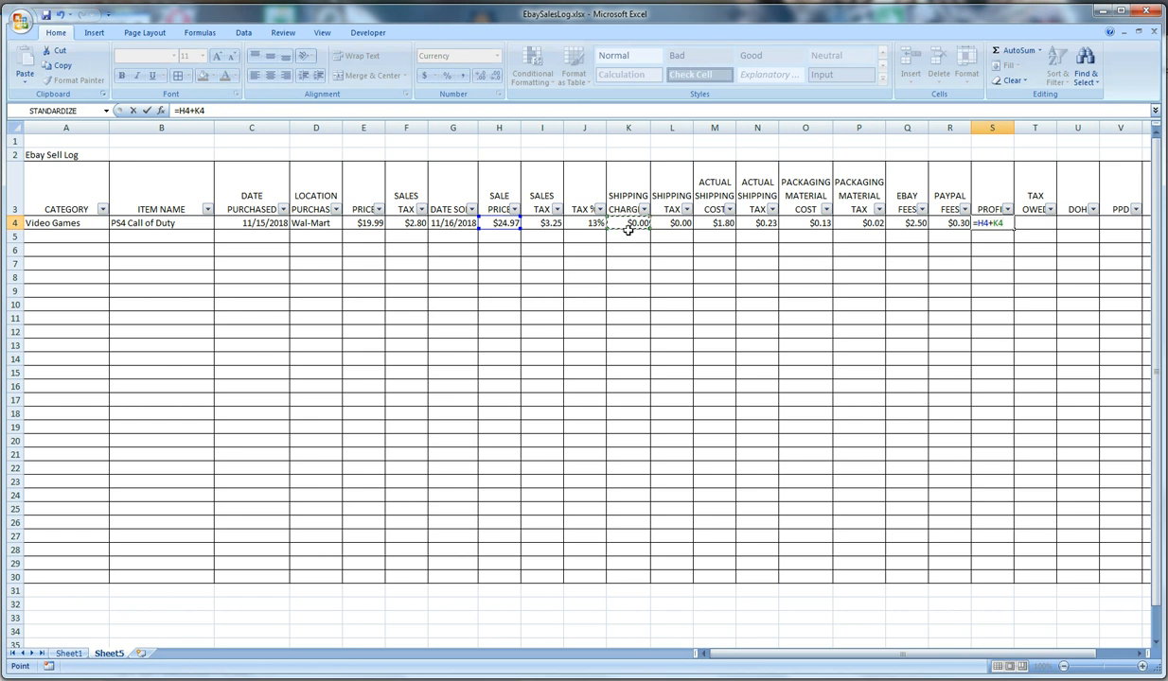
text(-)
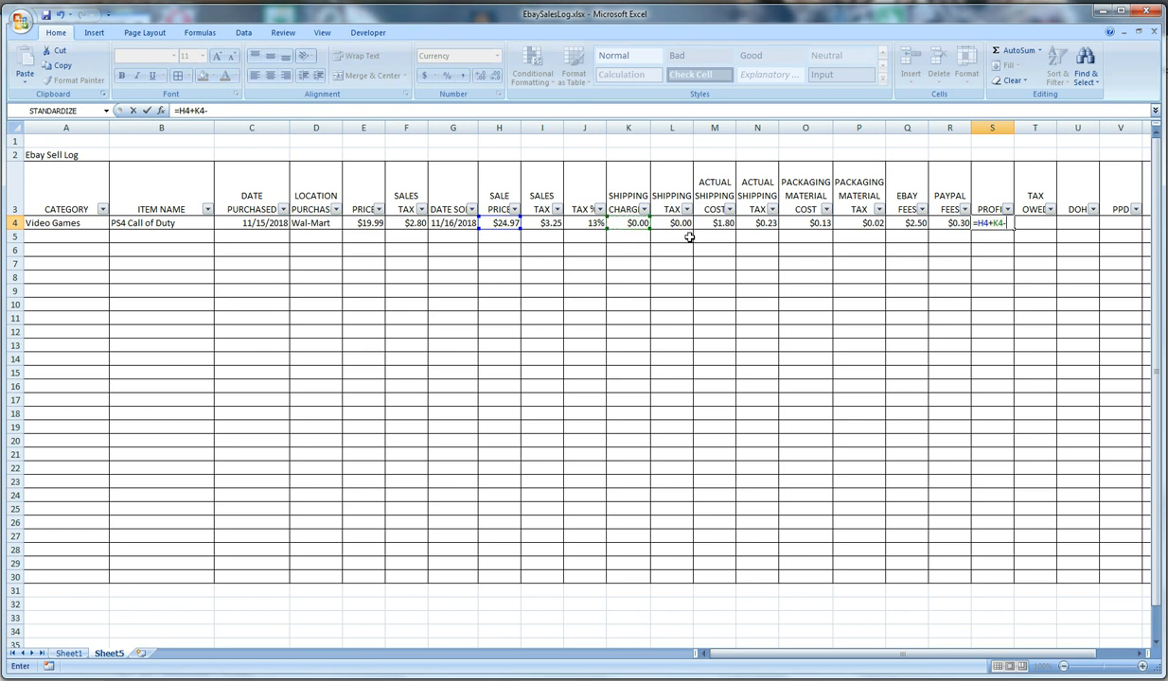
click(366, 223)
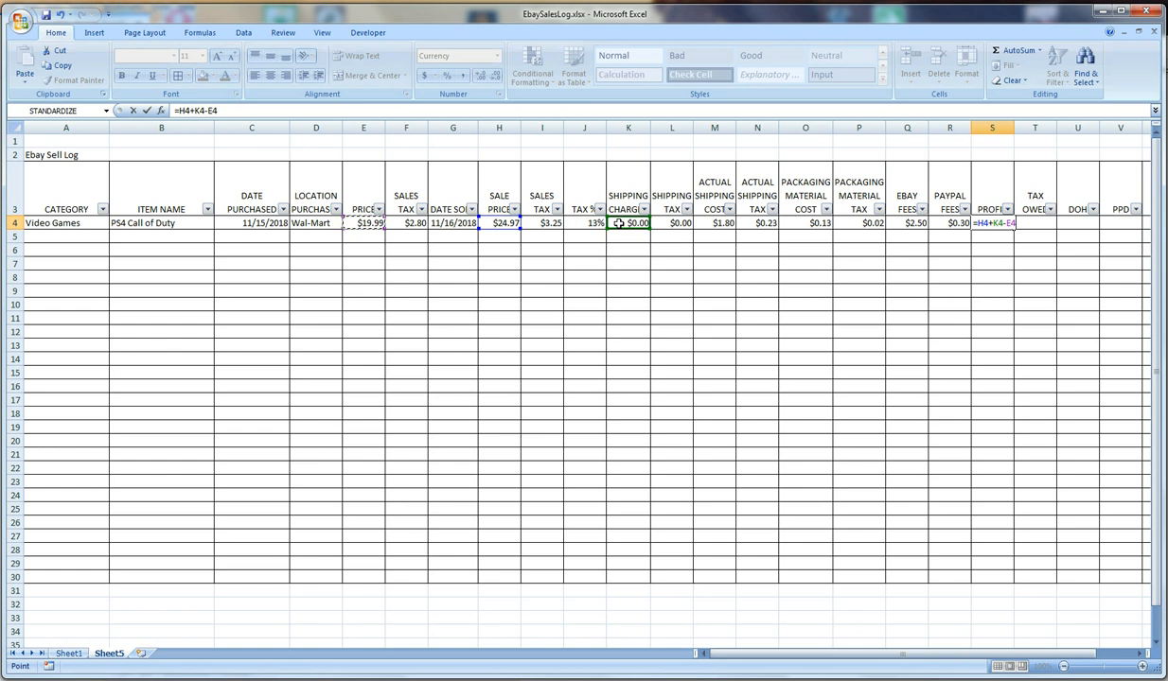
text(-)
click(715, 223)
text(-)
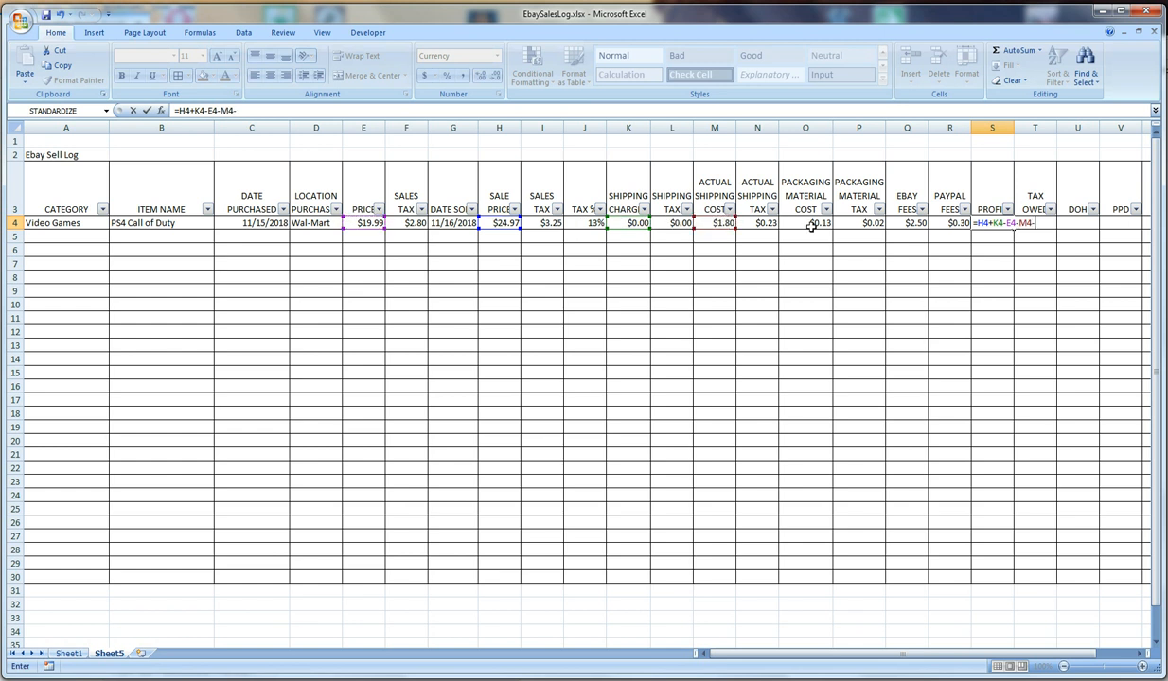
click(811, 226)
text(-)
click(911, 225)
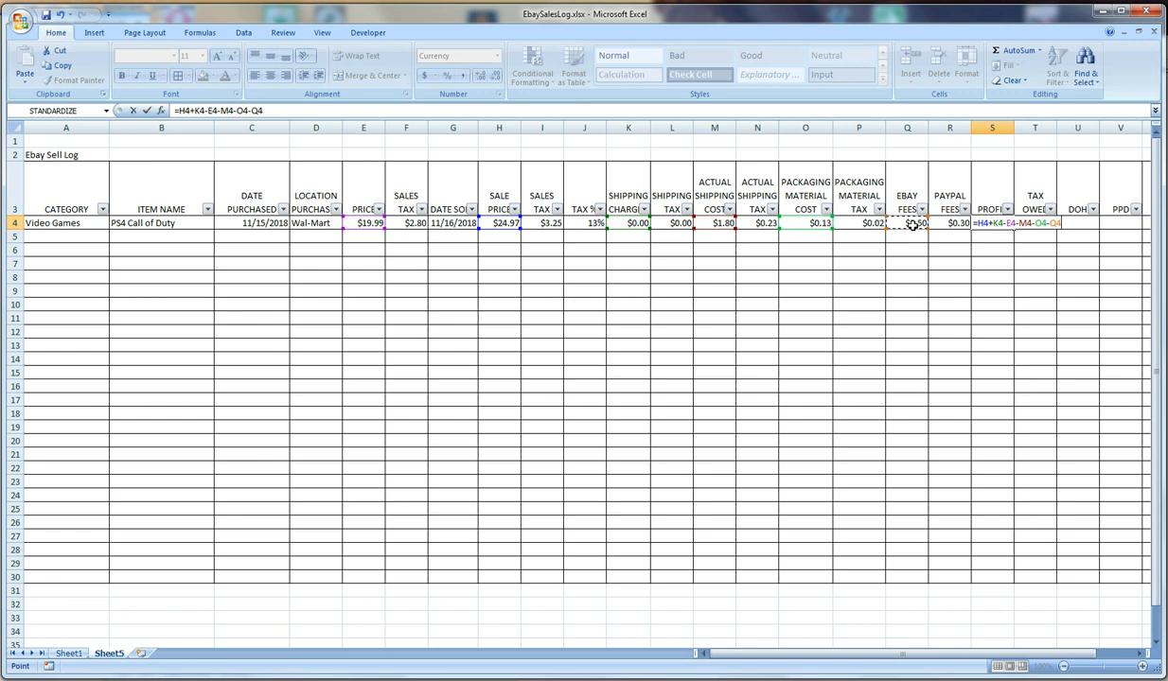
text(-)
click(951, 224)
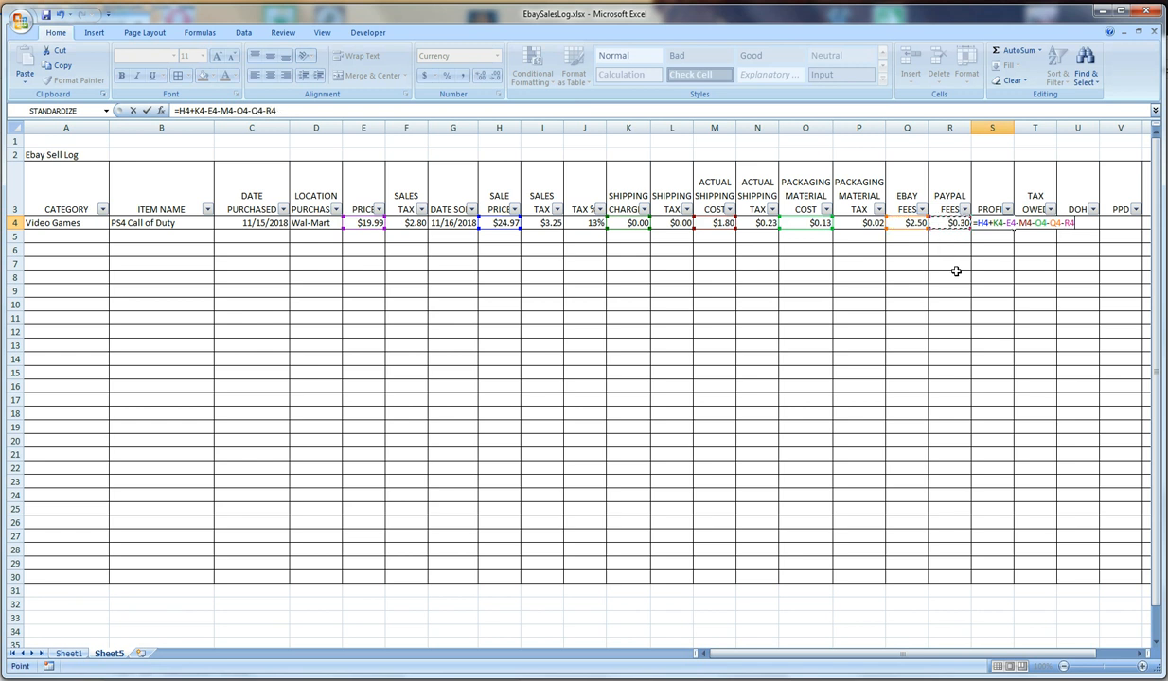
key(Return)
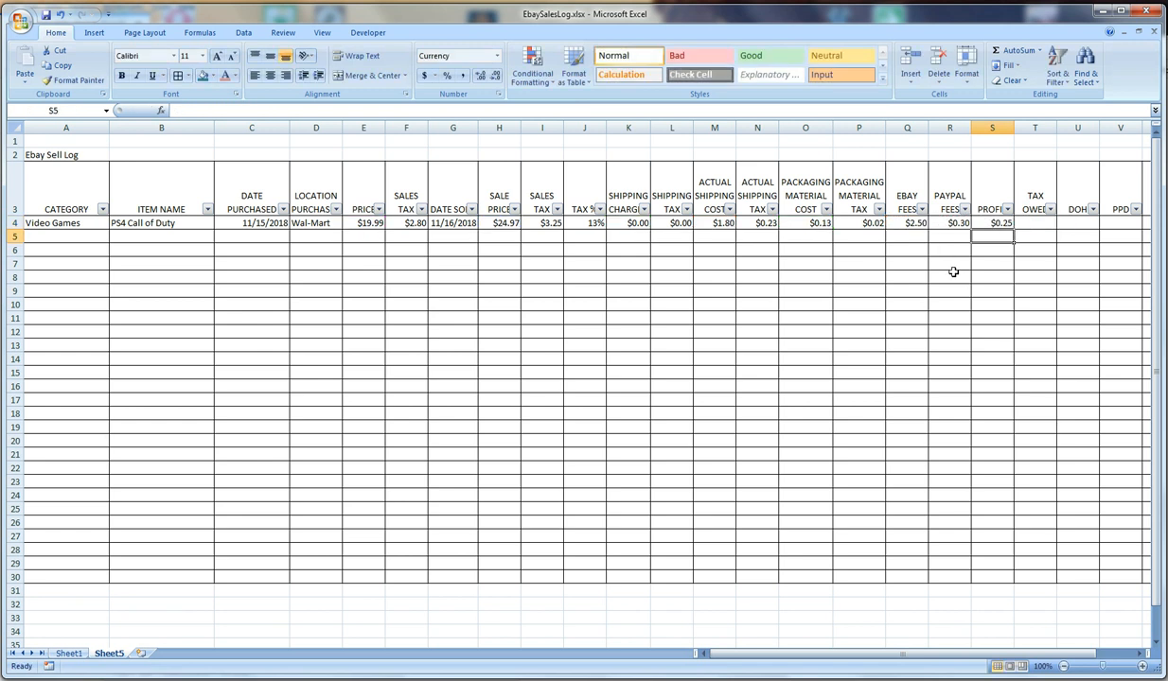
Review the profit formula in S4 against the purchase price in E4 and the sale price in H4
click(998, 225)
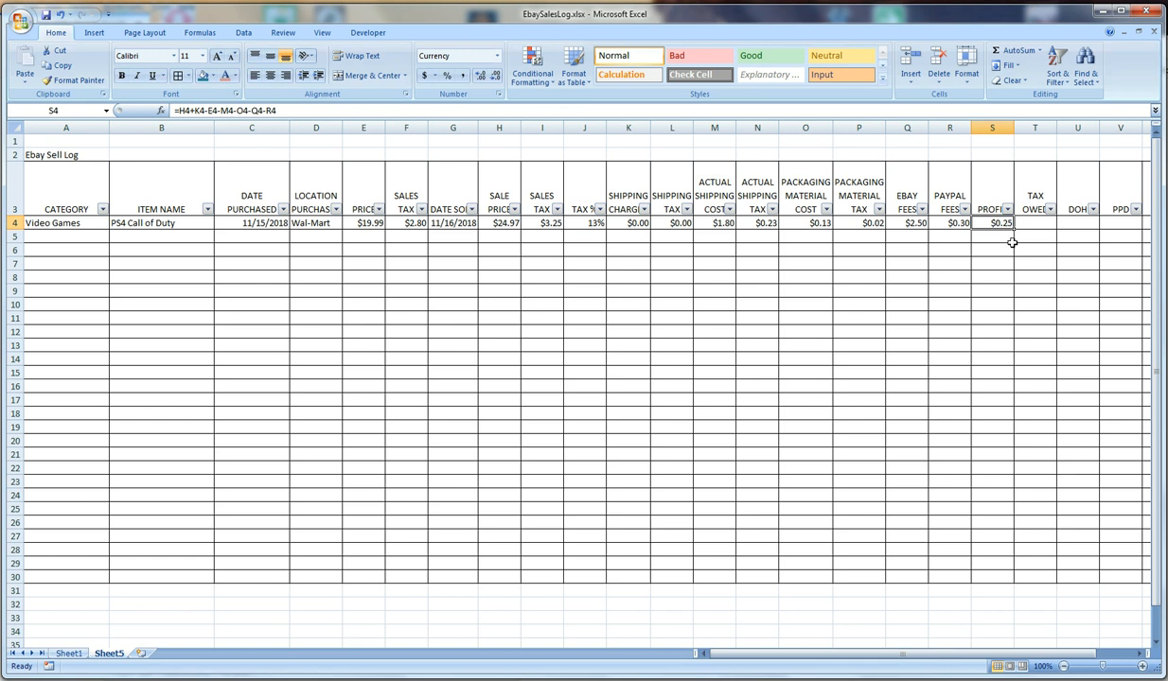
click(376, 223)
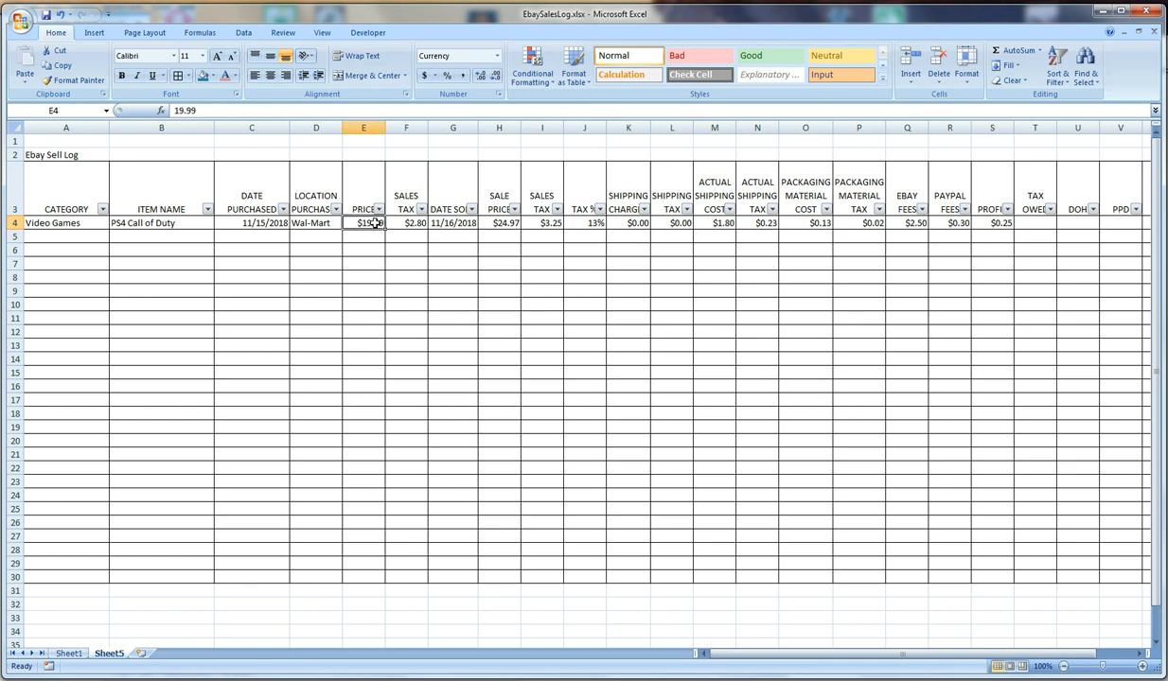
click(488, 224)
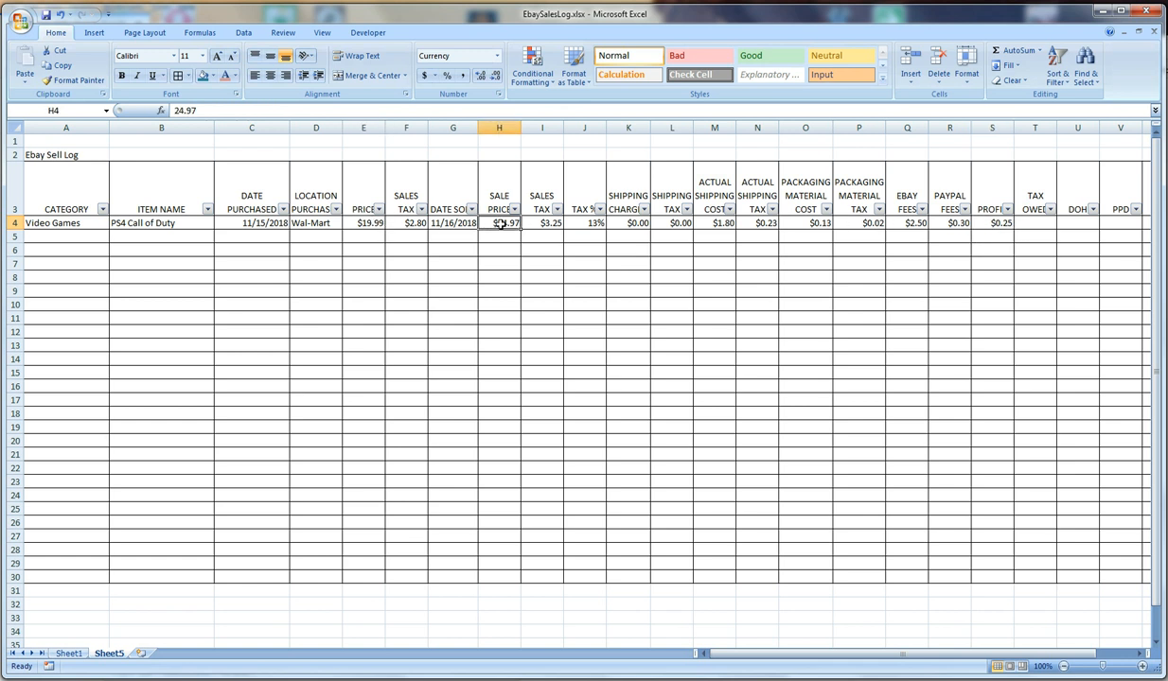
click(996, 224)
click(333, 109)
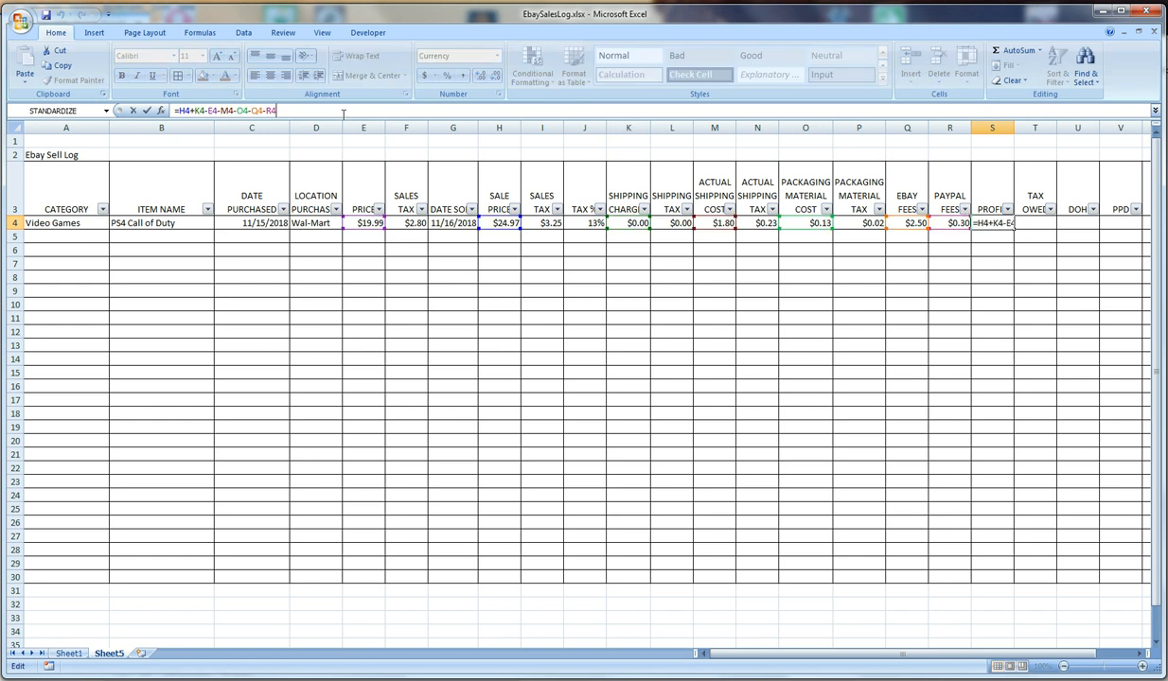
key(Return)
Calculate the tax owed in T4 by subtracting the taxes paid from the taxes collected with =I4+L4-F4-N4-P4
click(1029, 224)
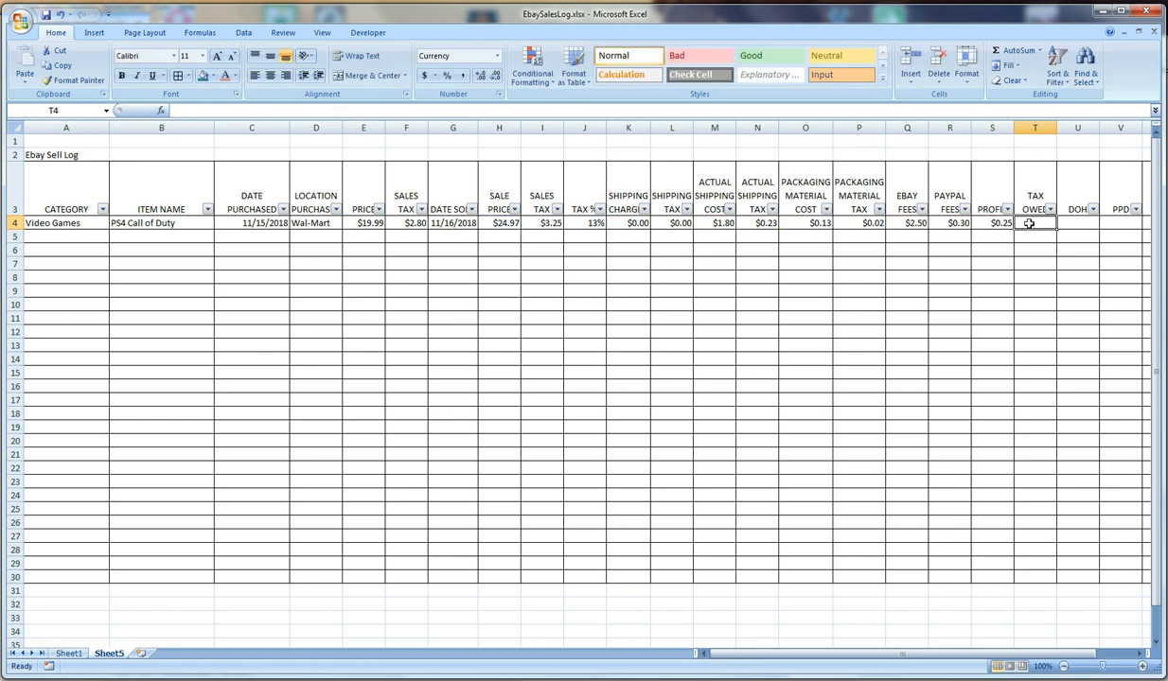
text(=)
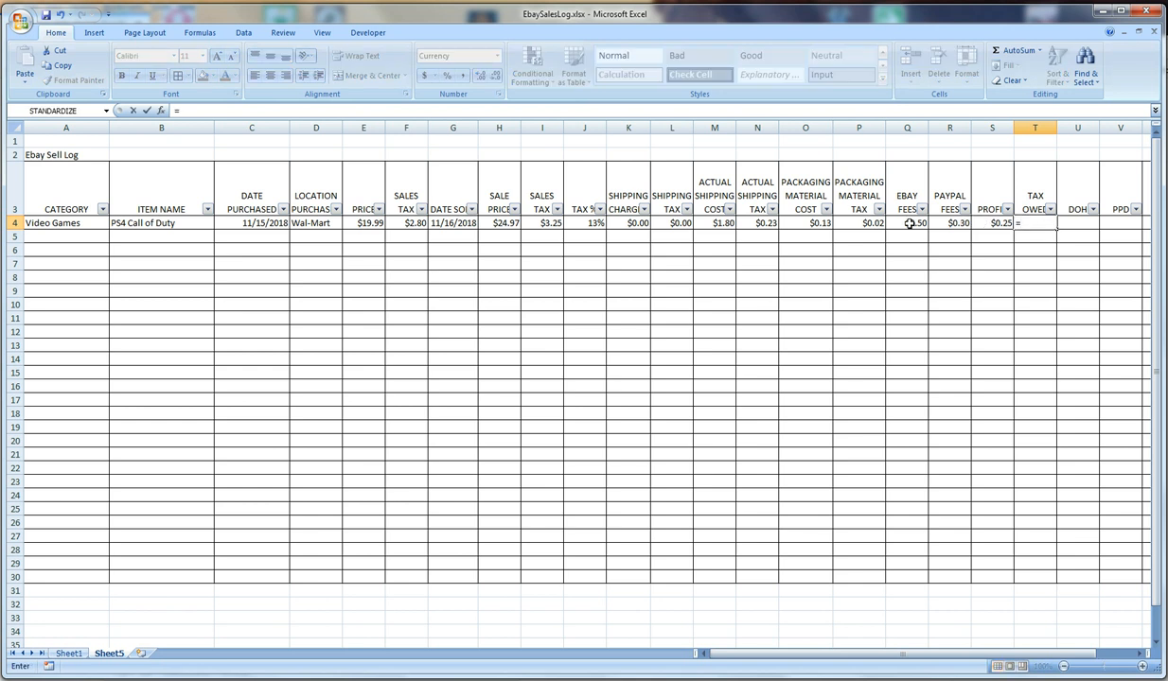
click(544, 224)
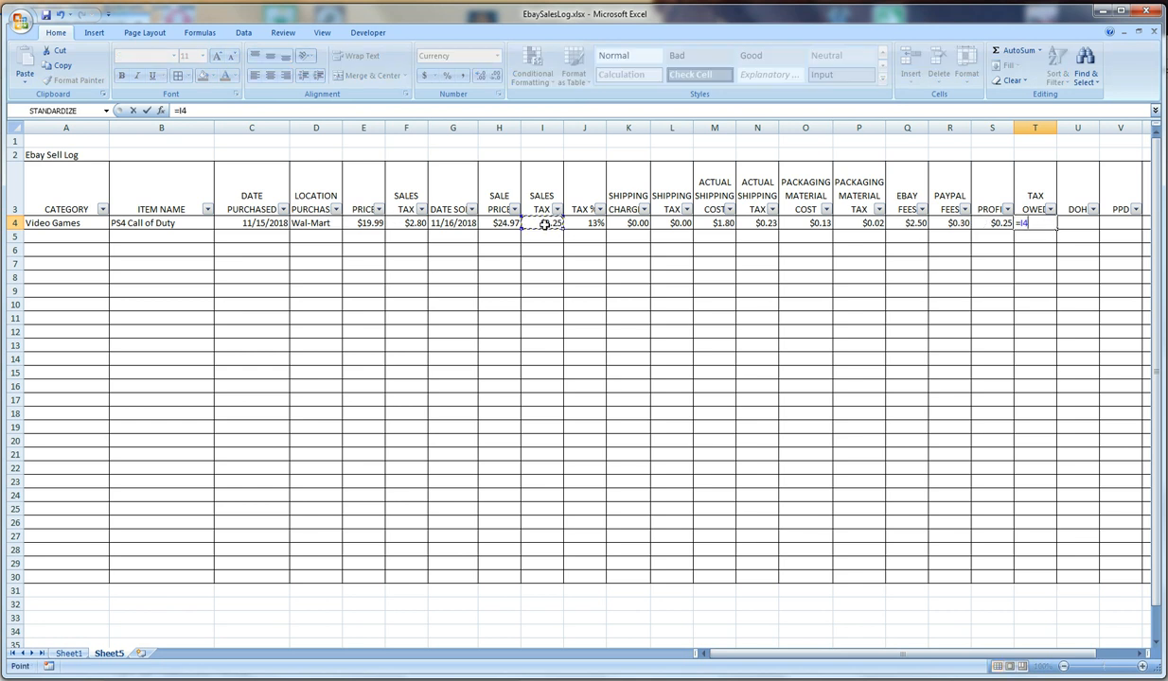
text(+)
click(676, 224)
text(-)
click(398, 220)
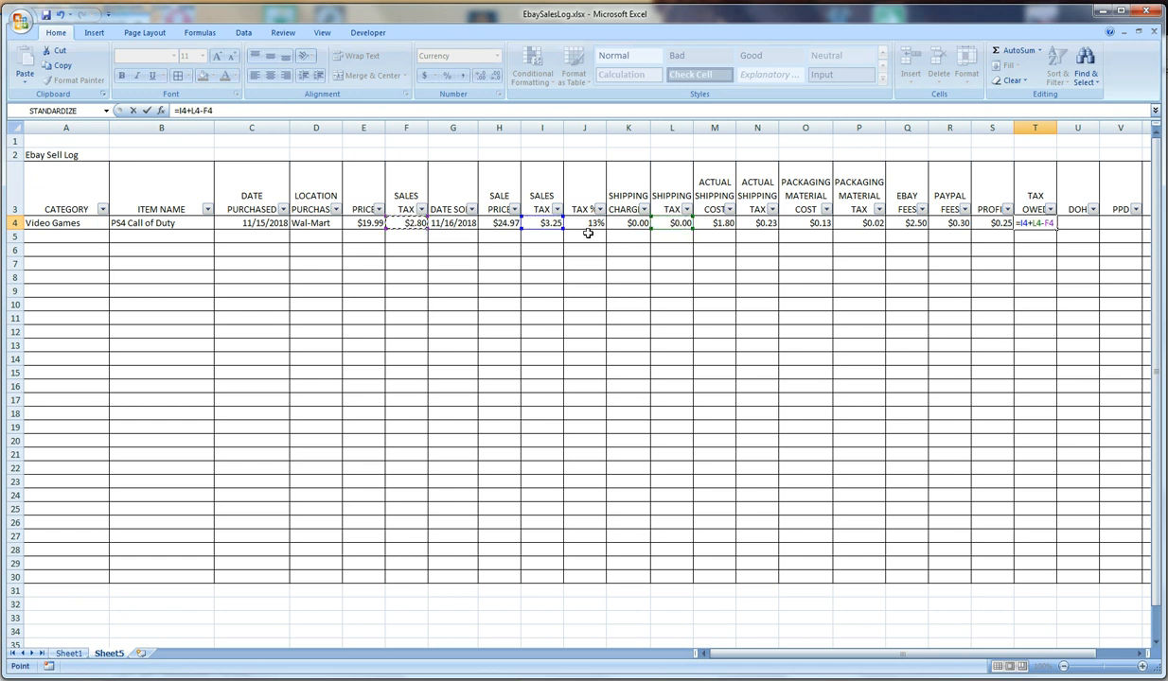
text(-)
click(762, 225)
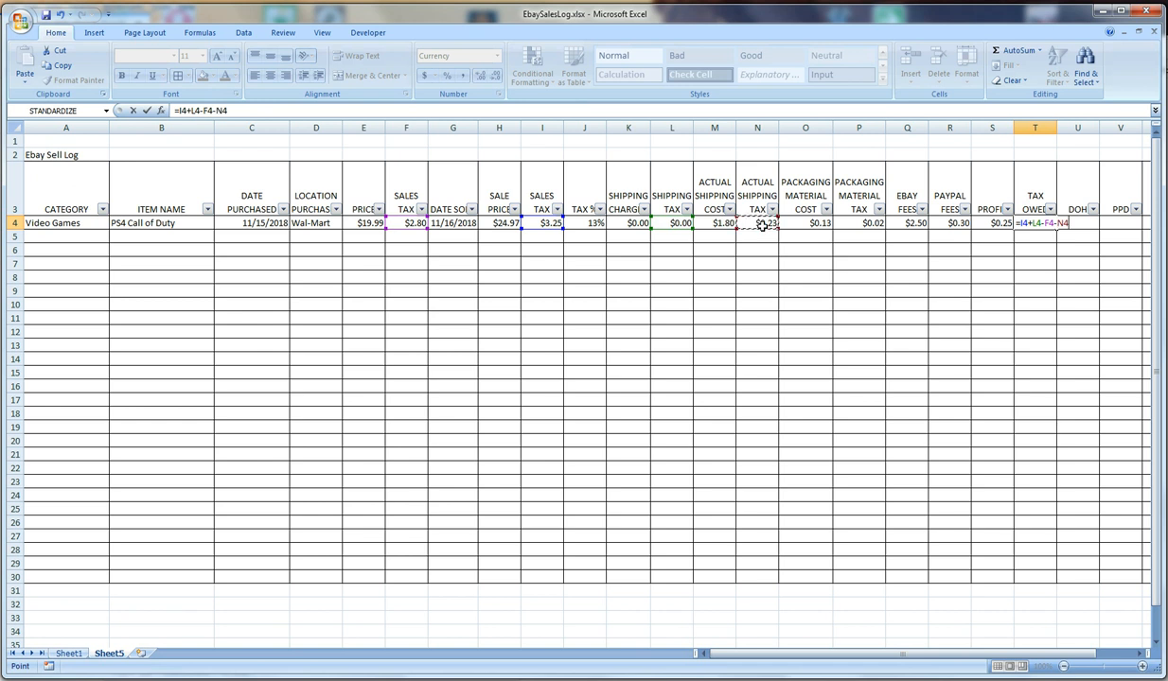
text(-)
click(863, 223)
text(-)
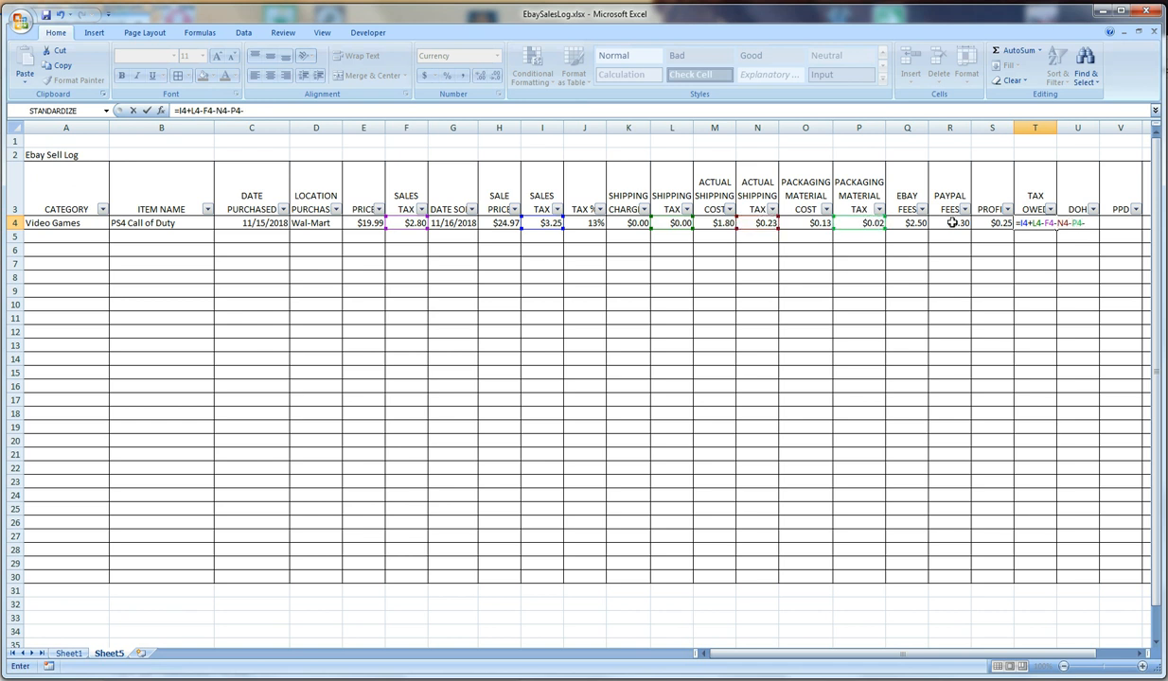
key(Return)
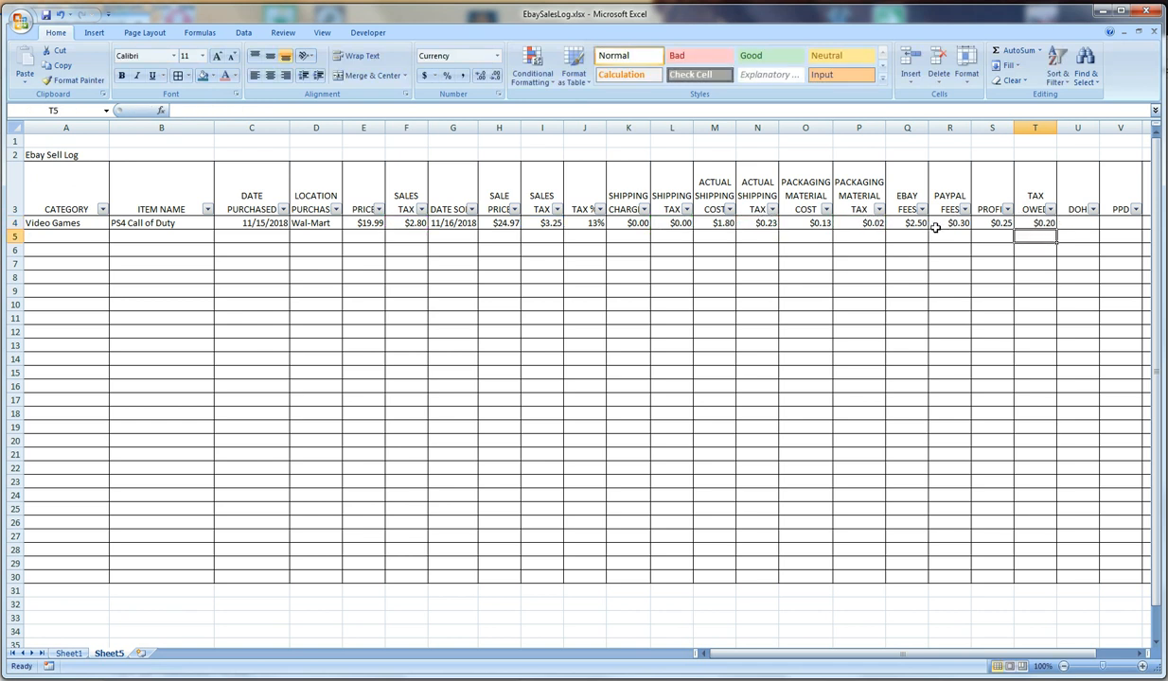
click(1036, 223)
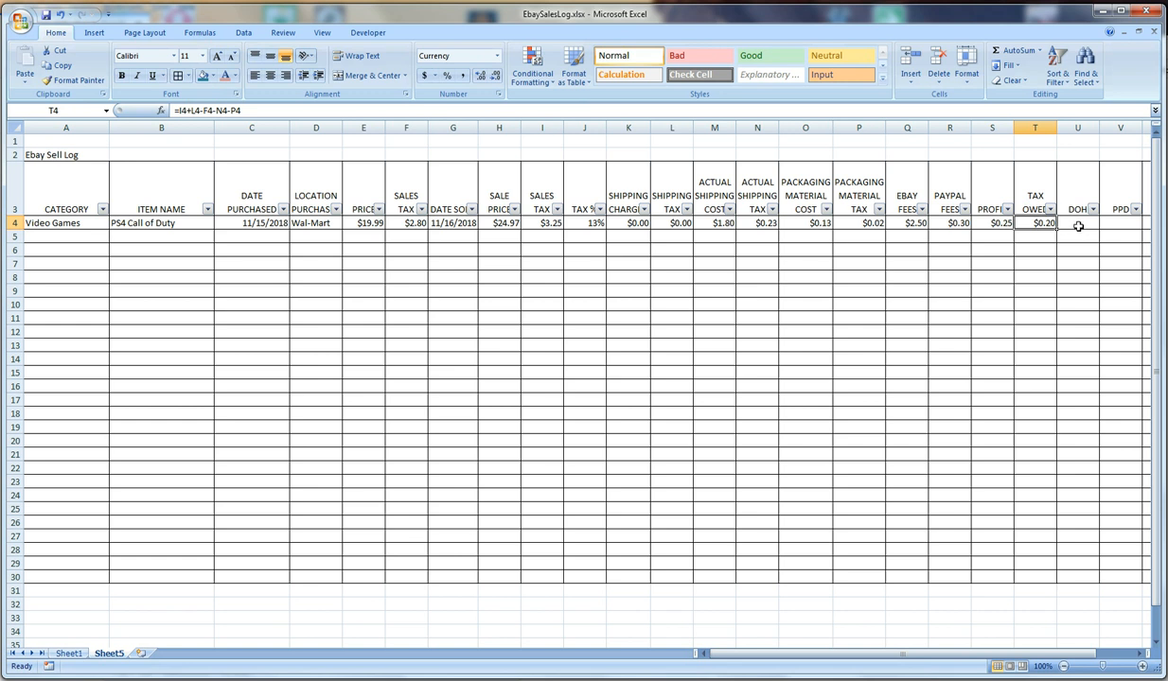
Calculate the days on hand in U4 by subtracting the purchase date from the sold date with =G4-C4
click(1078, 222)
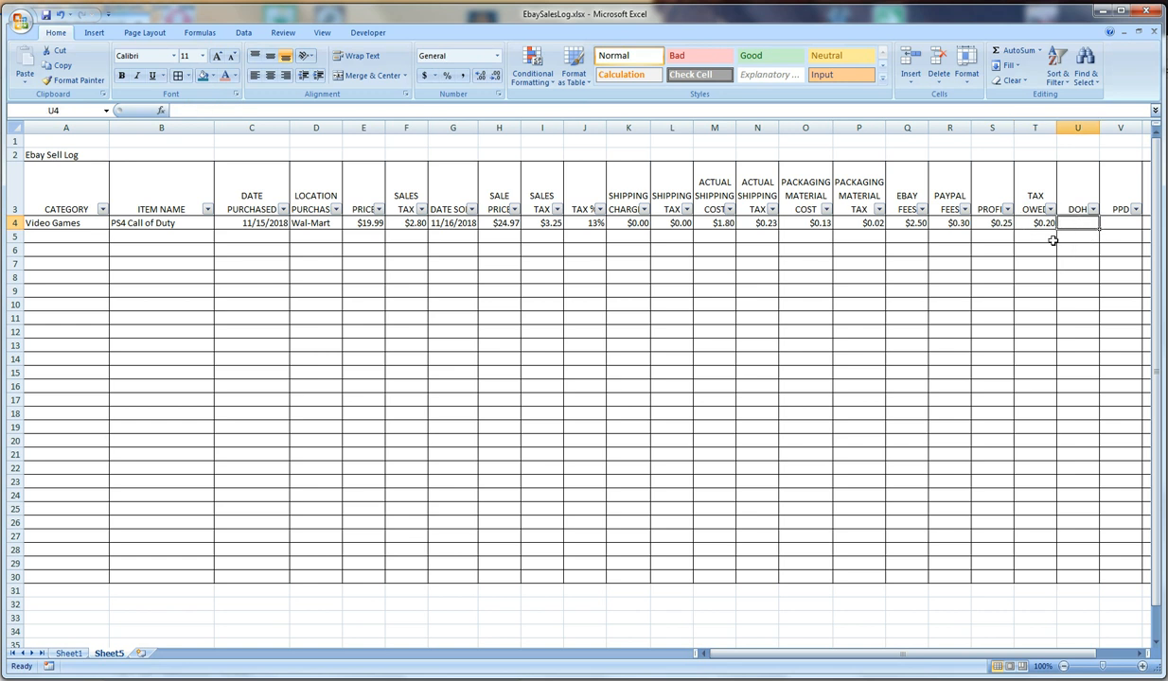
text(=)
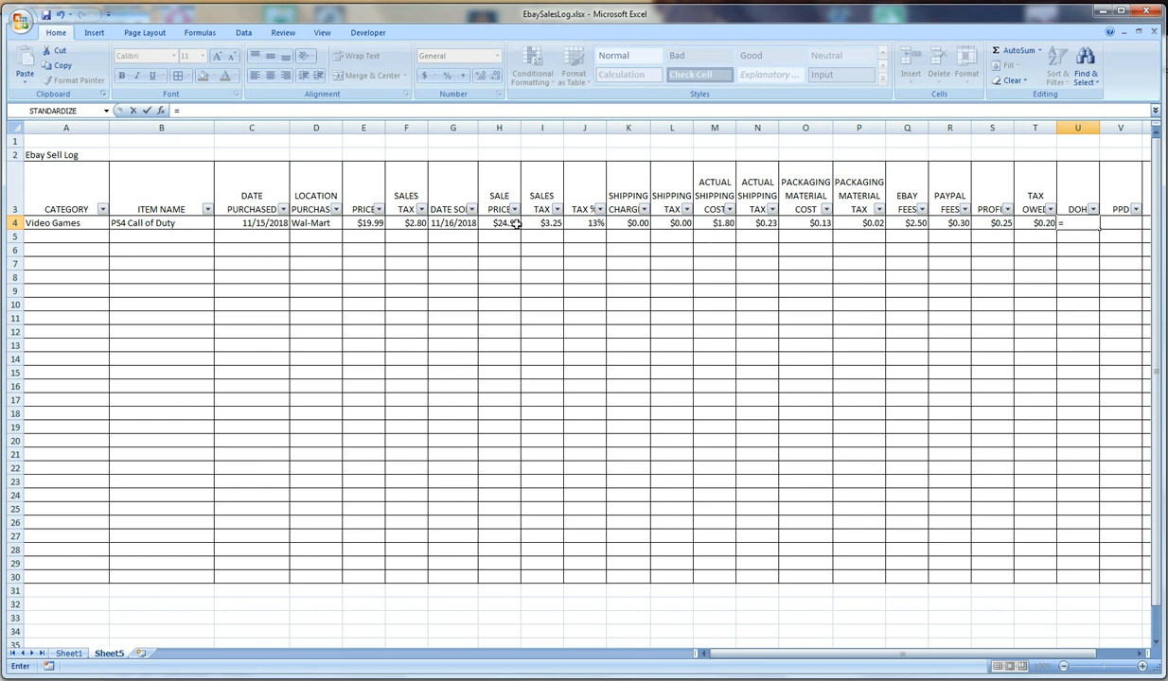
click(456, 224)
text(-)
click(235, 223)
key(Return)
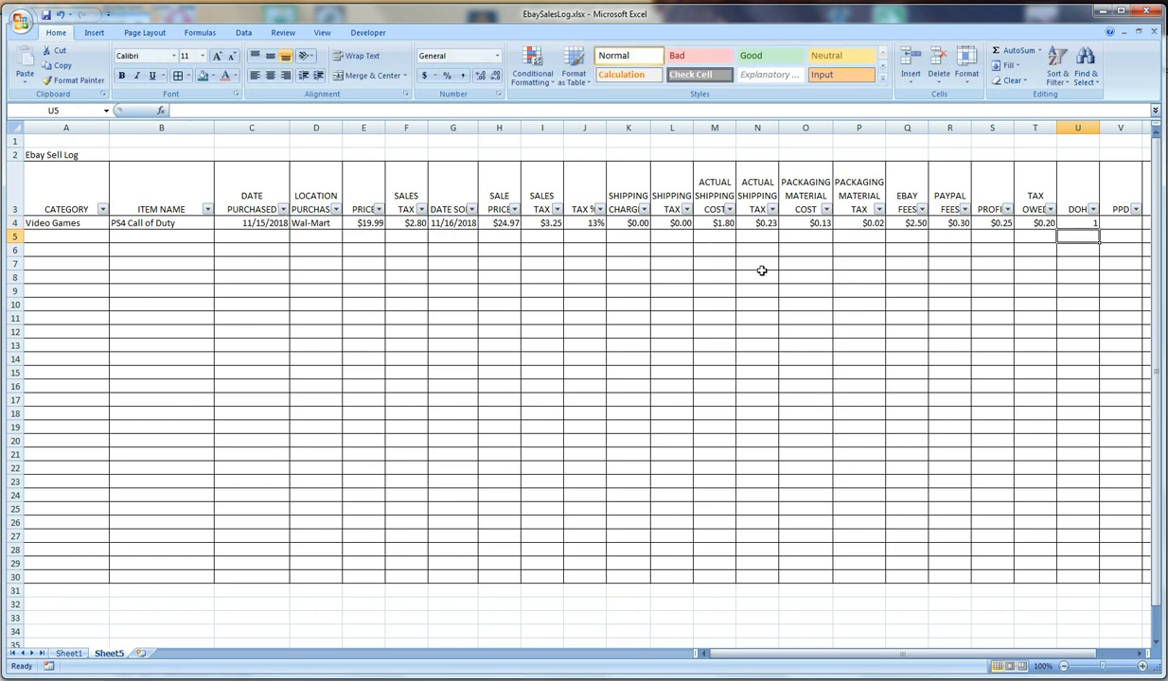
Calculate the profit per day in V4 by dividing profit by days on hand with =S4/U4
click(1121, 223)
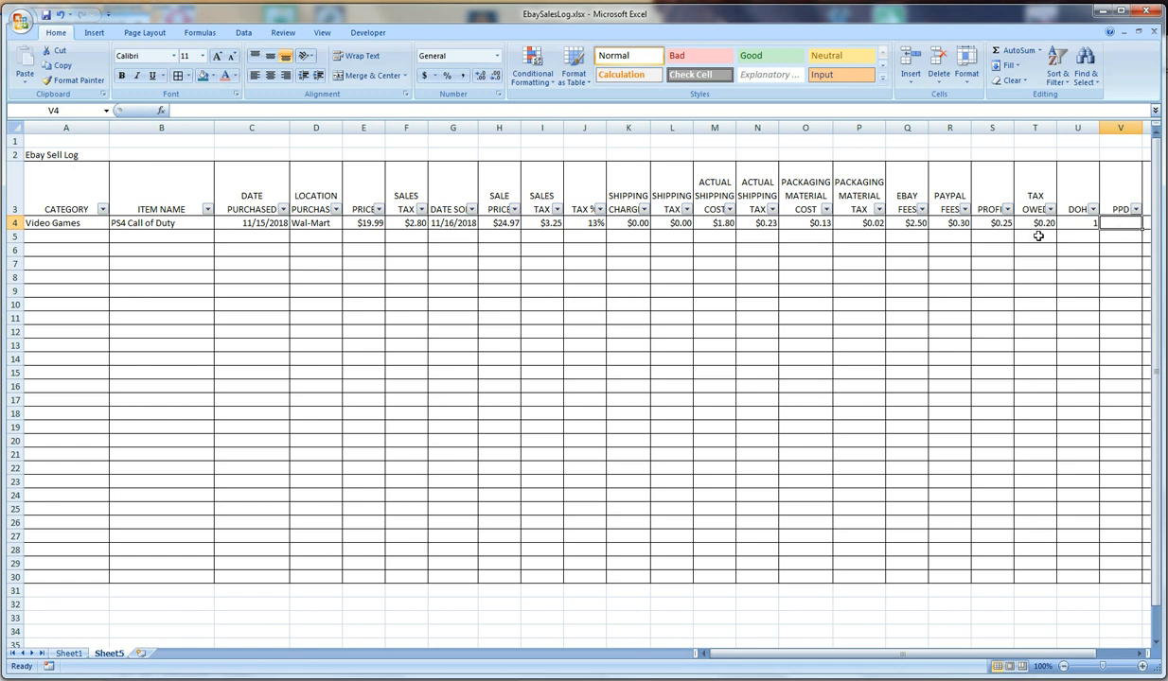
text(=)
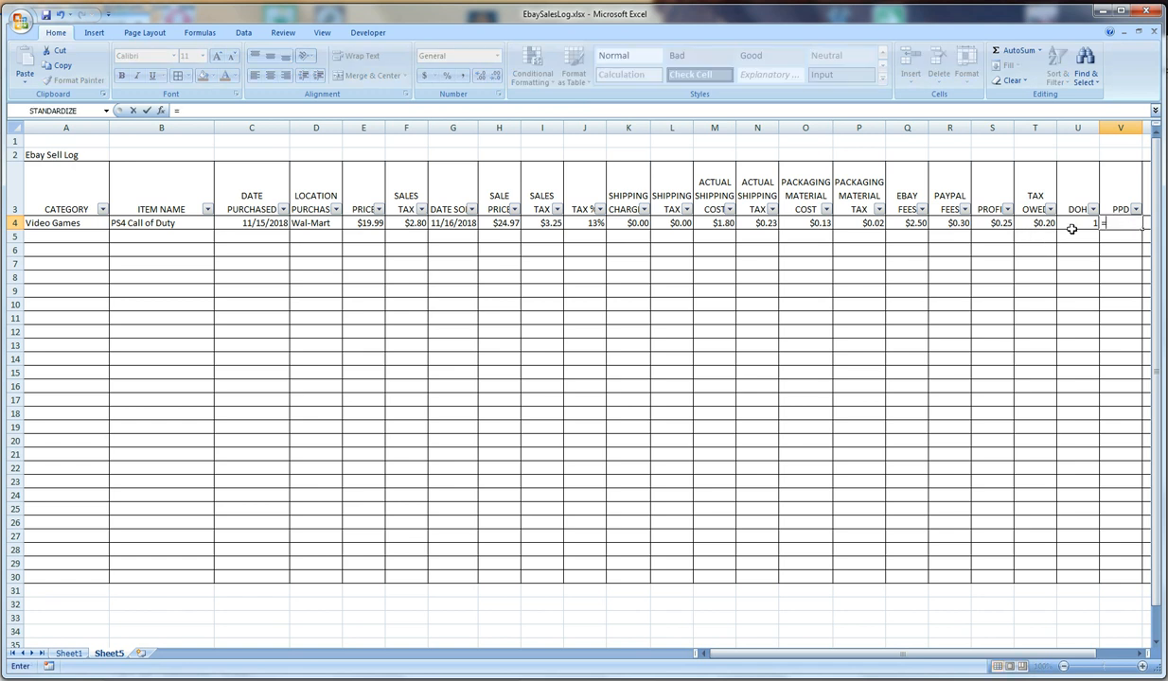
click(987, 224)
text(/)
click(1081, 224)
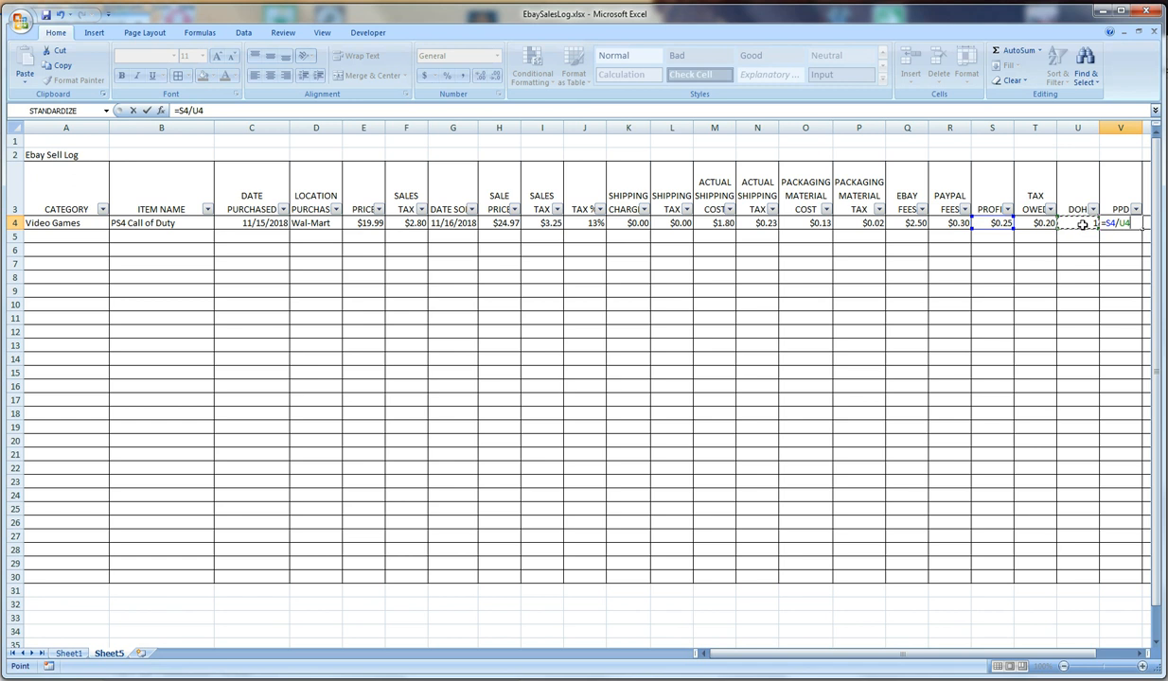
key(Return)
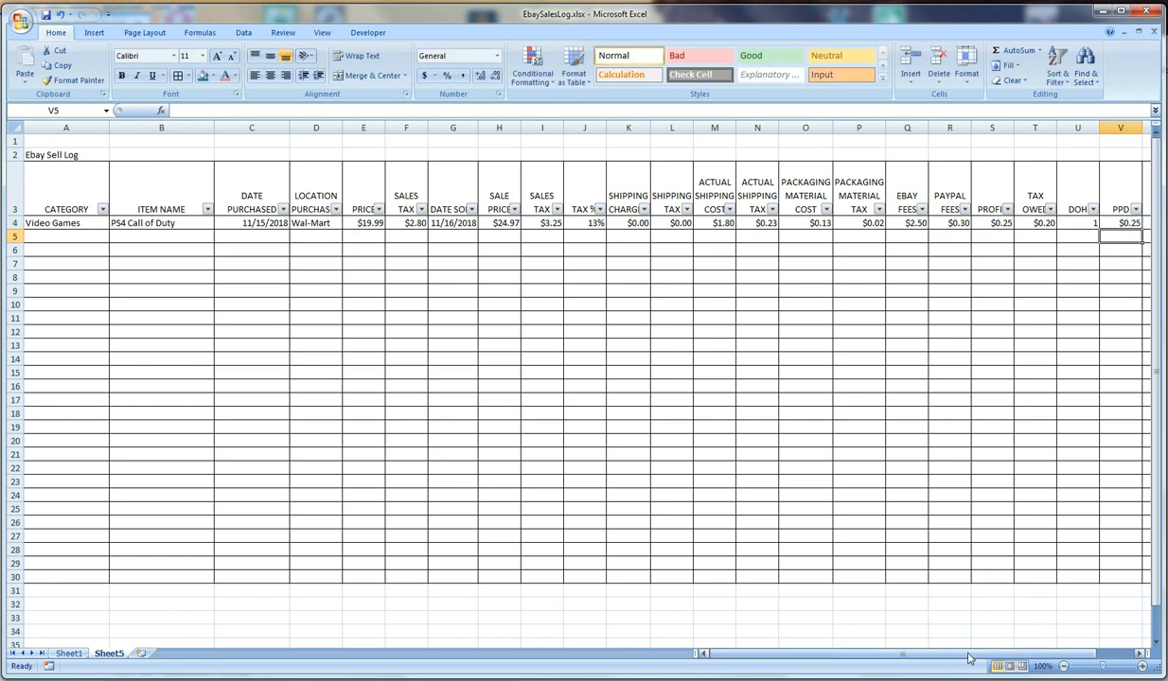
Calculate the ROI in W4 with =S4/E4 and format the cell as a percentage
drag(968, 654, 991, 660)
click(1077, 224)
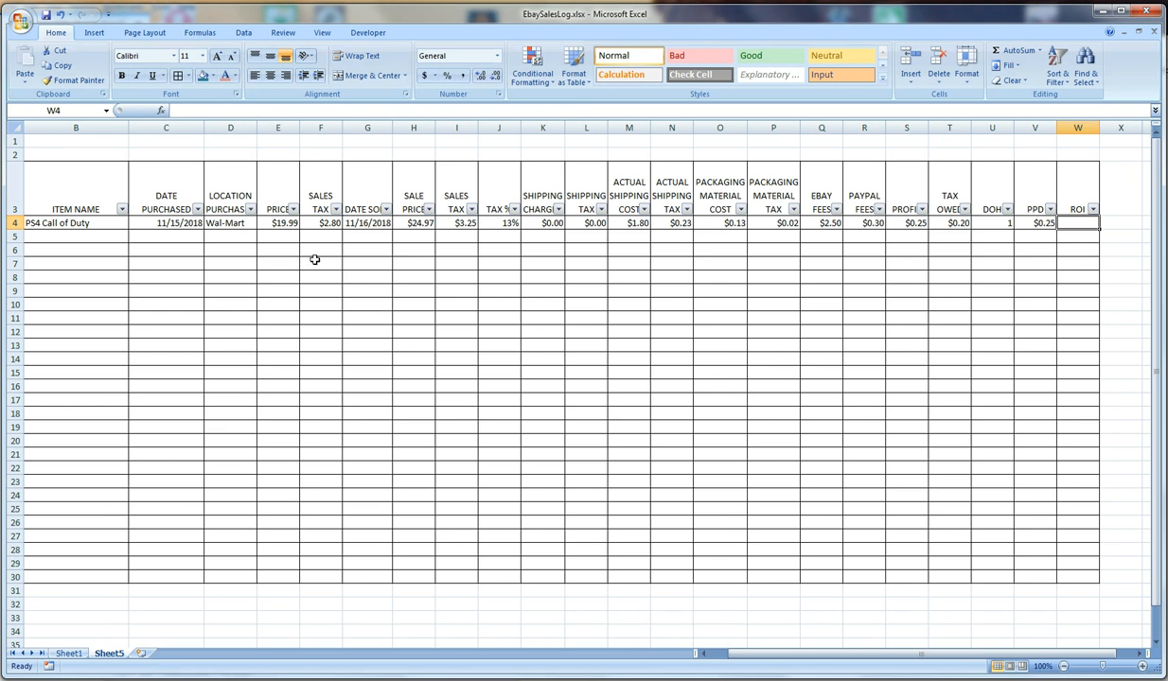
text(=)
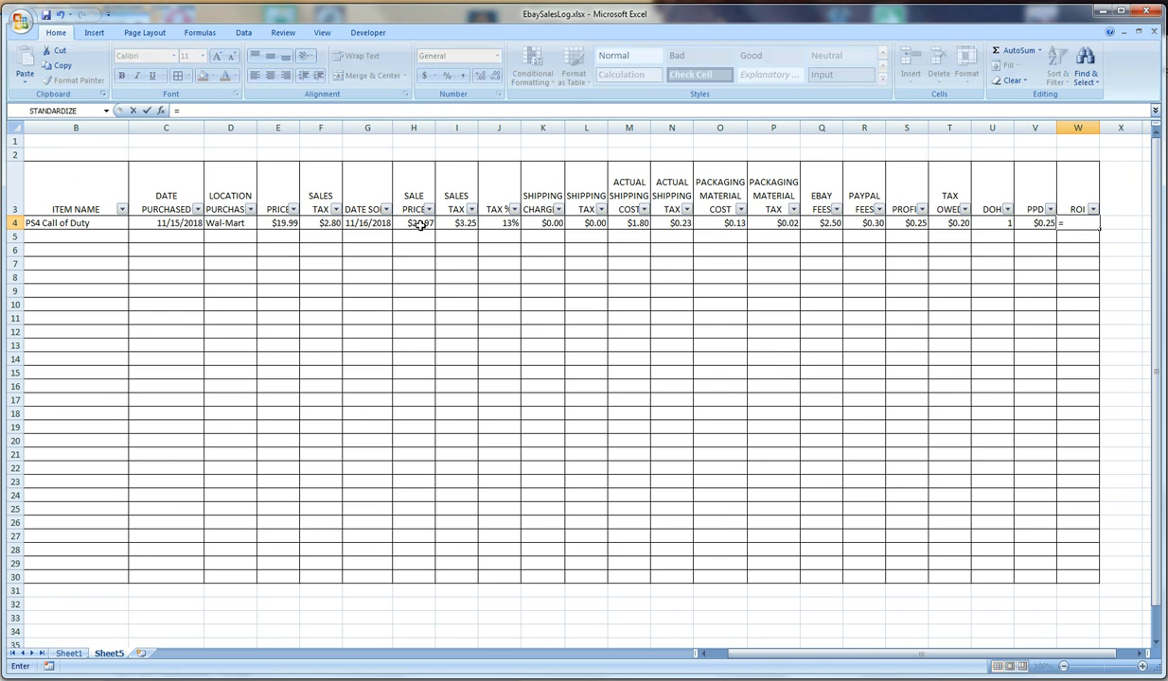
click(911, 224)
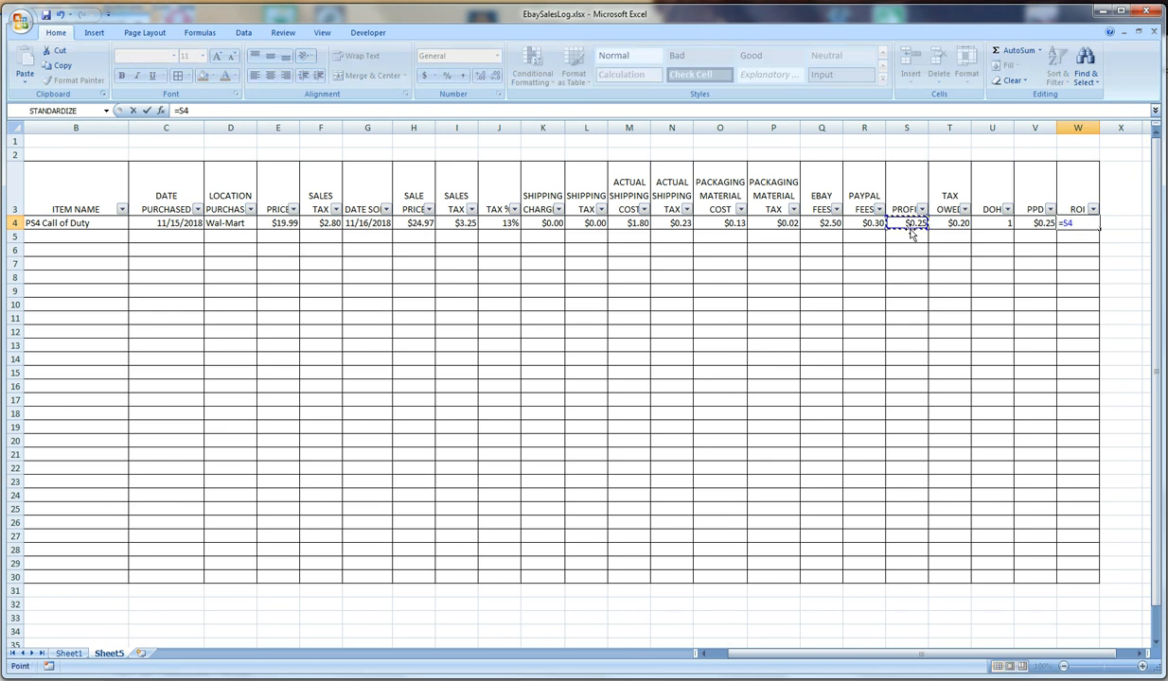
text(/)
click(274, 224)
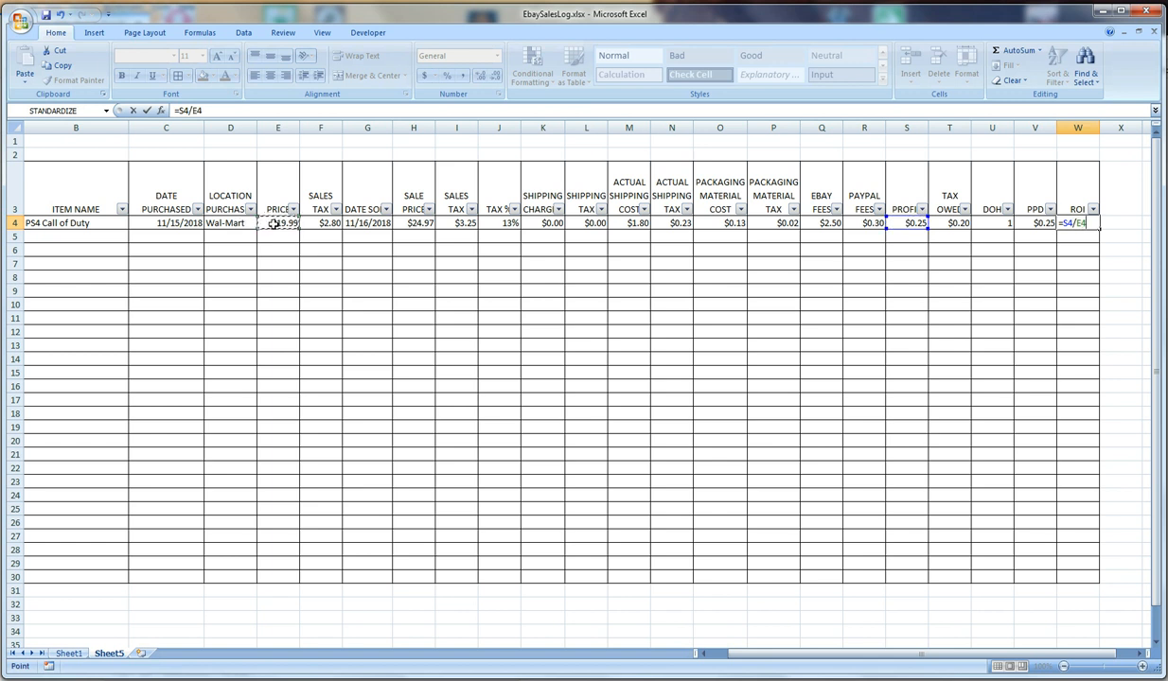
key(Return)
click(1079, 225)
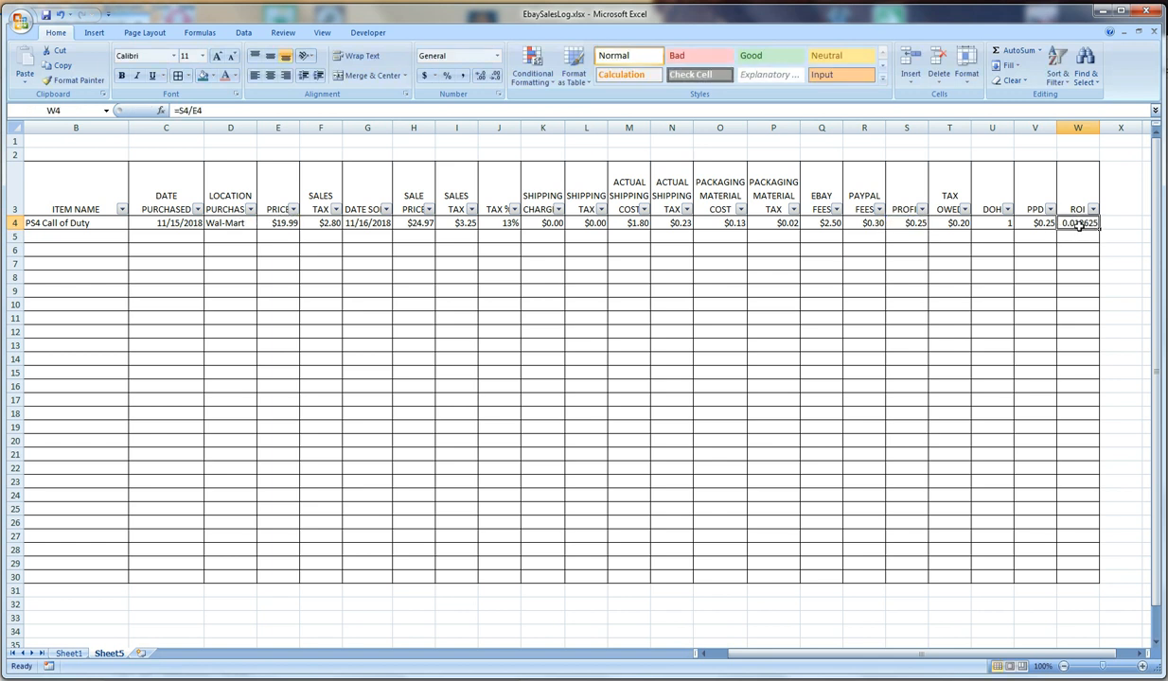
click(447, 75)
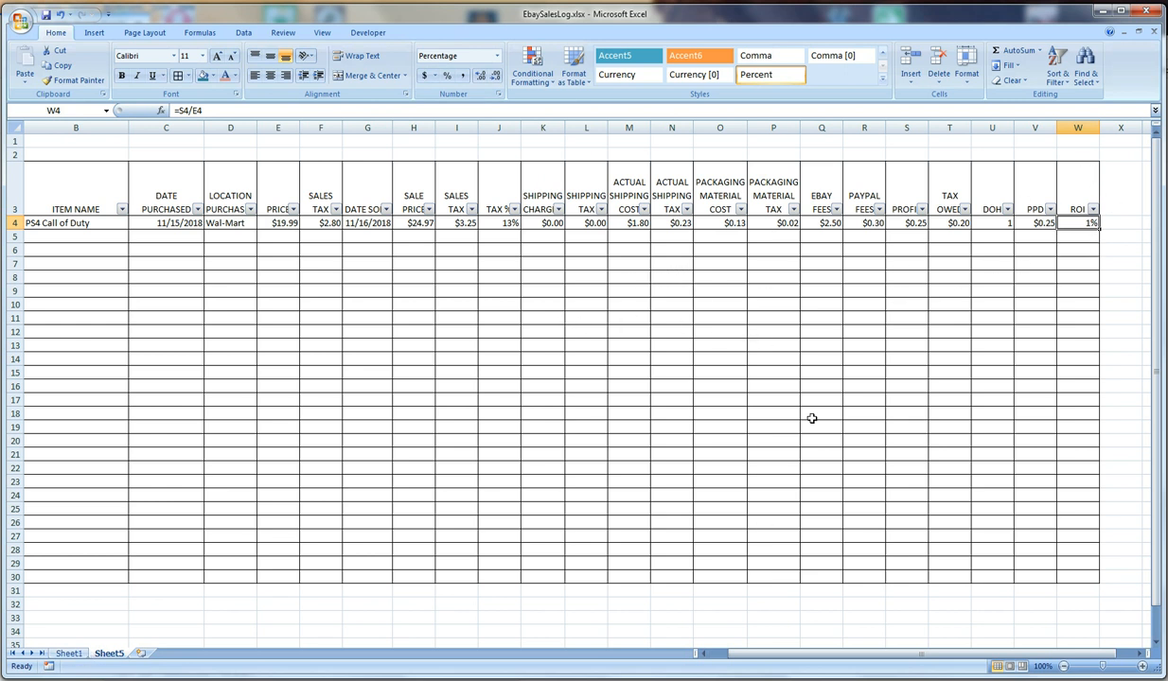
Examine the ROI formula in W4 of Sheet1, then return to Sheet5
click(68, 653)
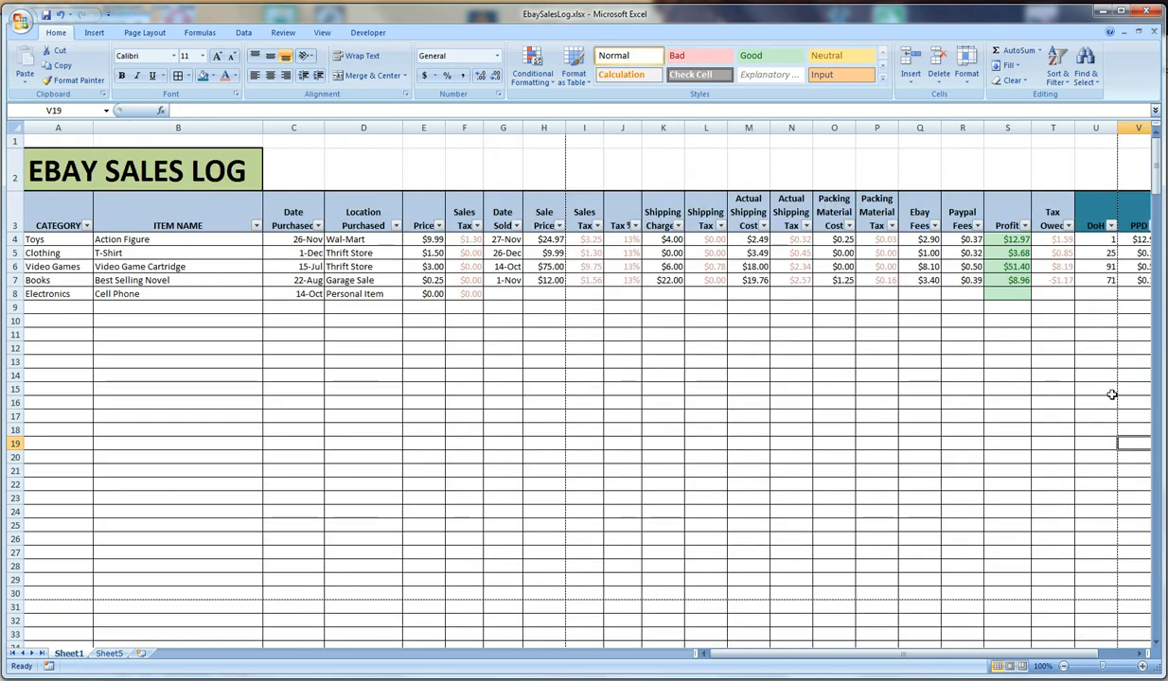
drag(899, 651, 992, 646)
click(937, 240)
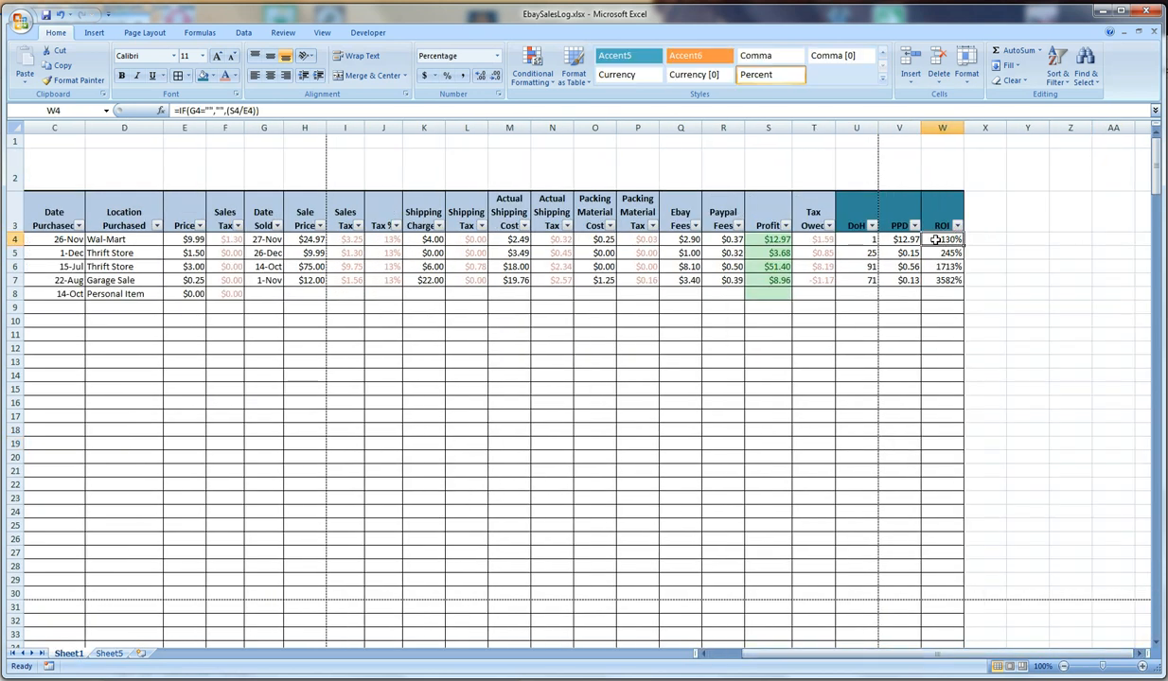
click(263, 110)
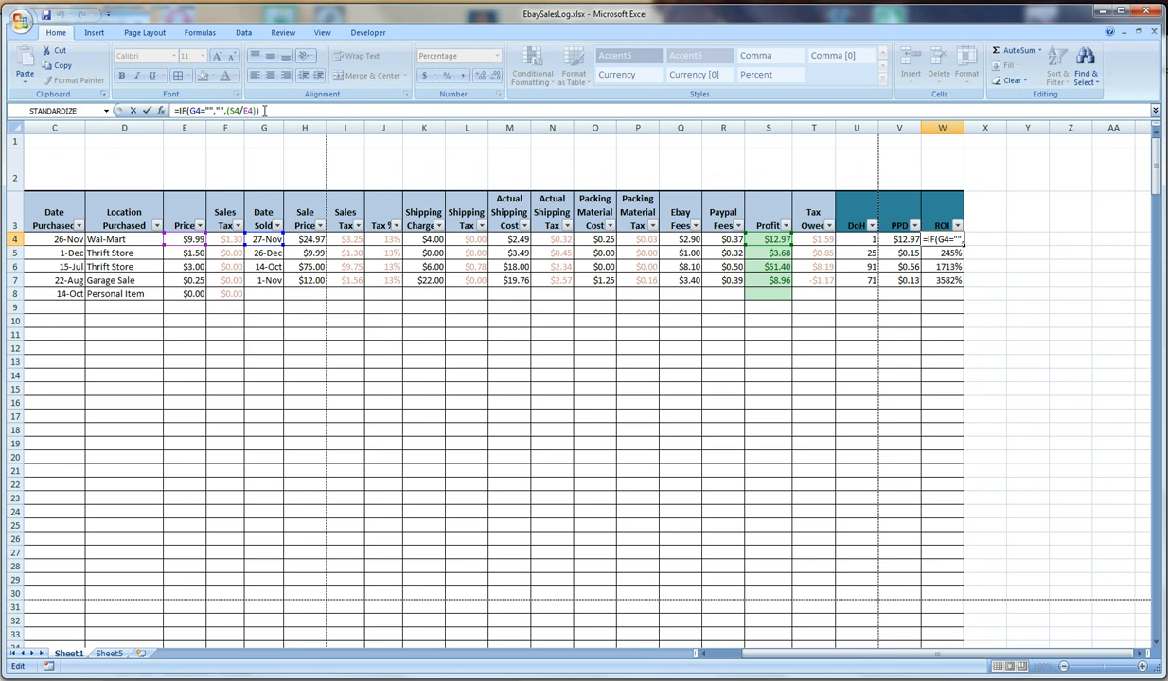
click(108, 653)
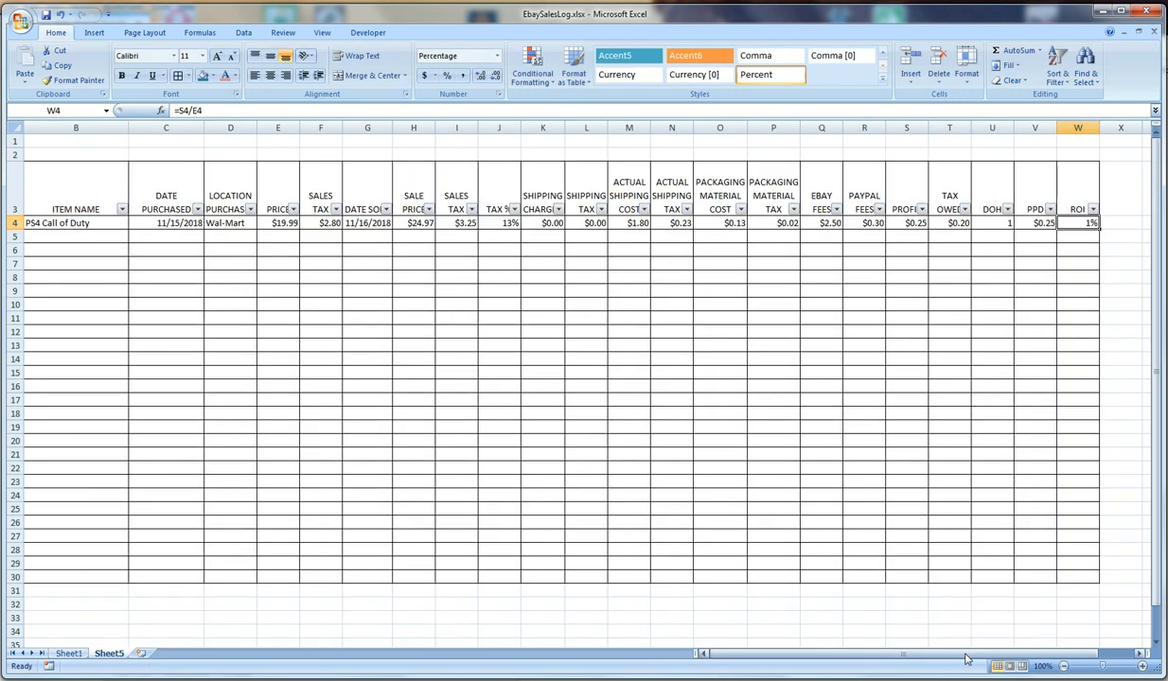
drag(965, 655, 920, 649)
click(826, 320)
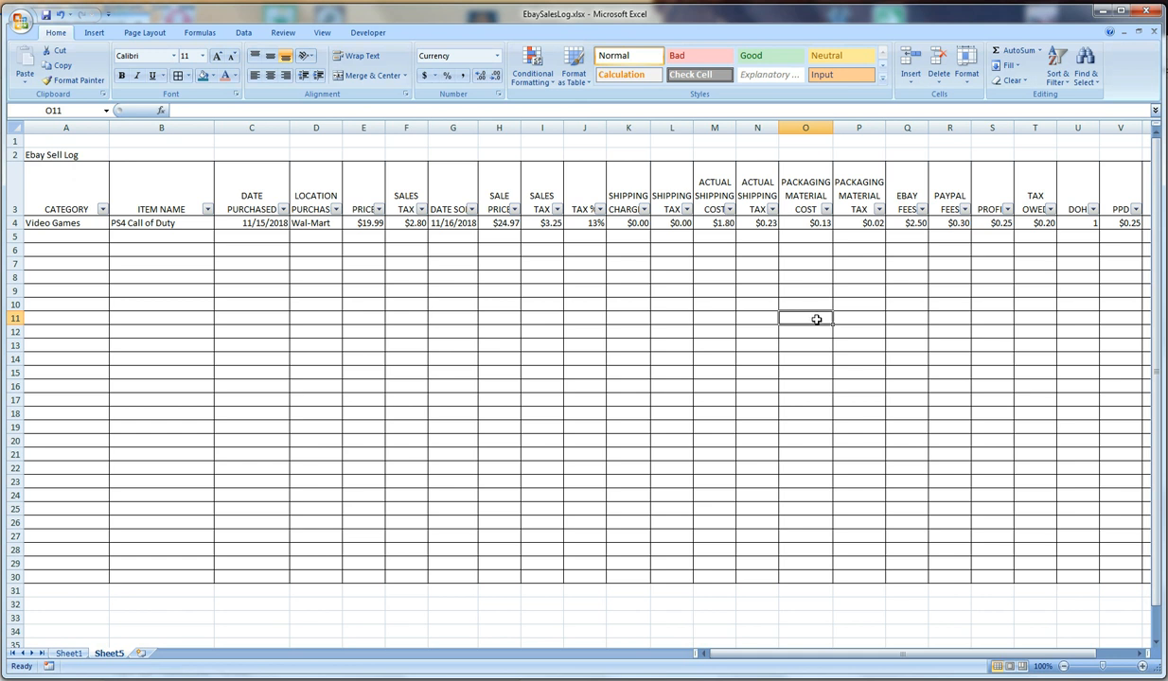
click(807, 258)
click(638, 250)
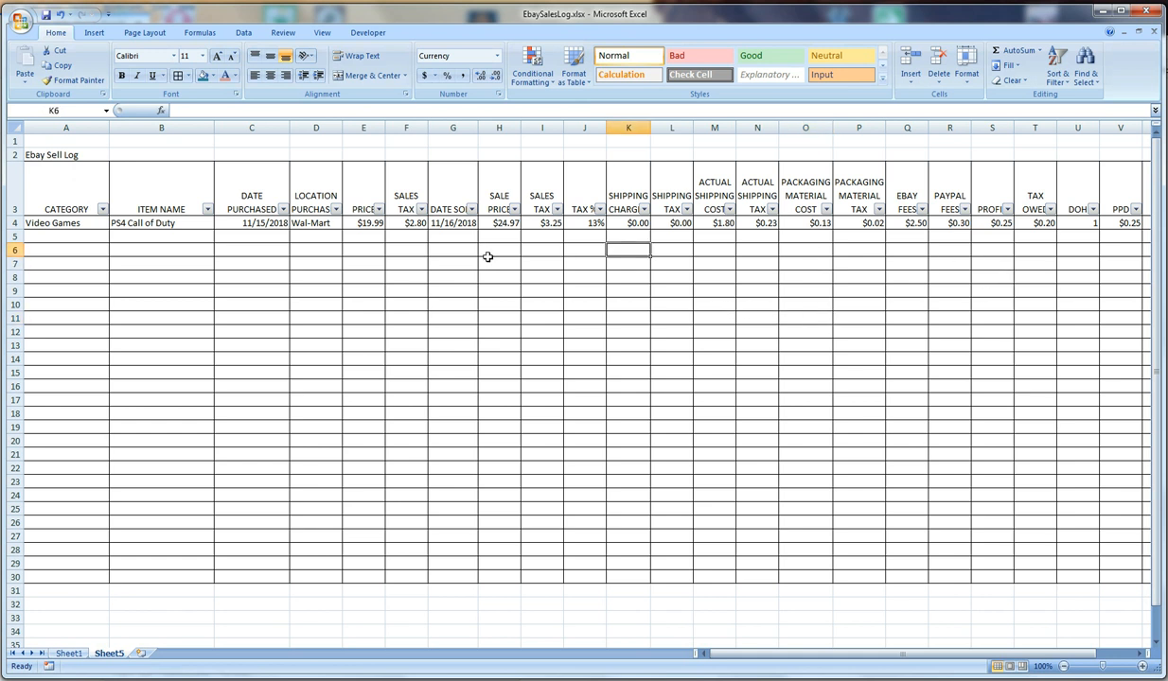
click(466, 253)
click(564, 263)
click(451, 234)
click(511, 234)
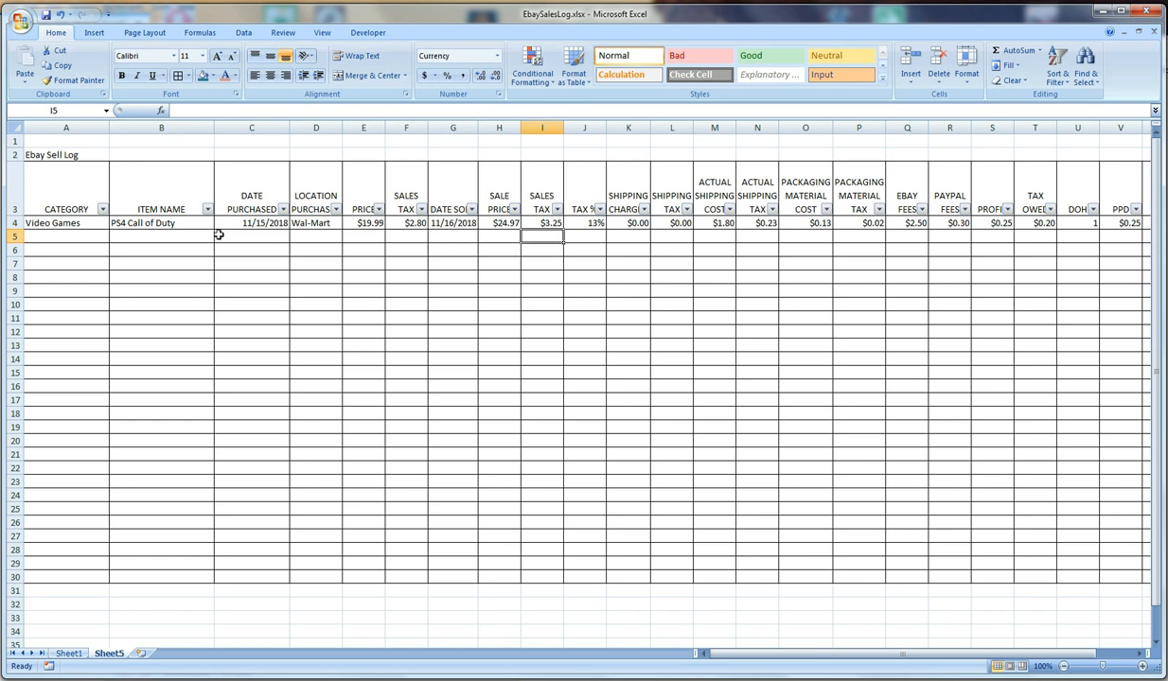
click(178, 235)
click(363, 222)
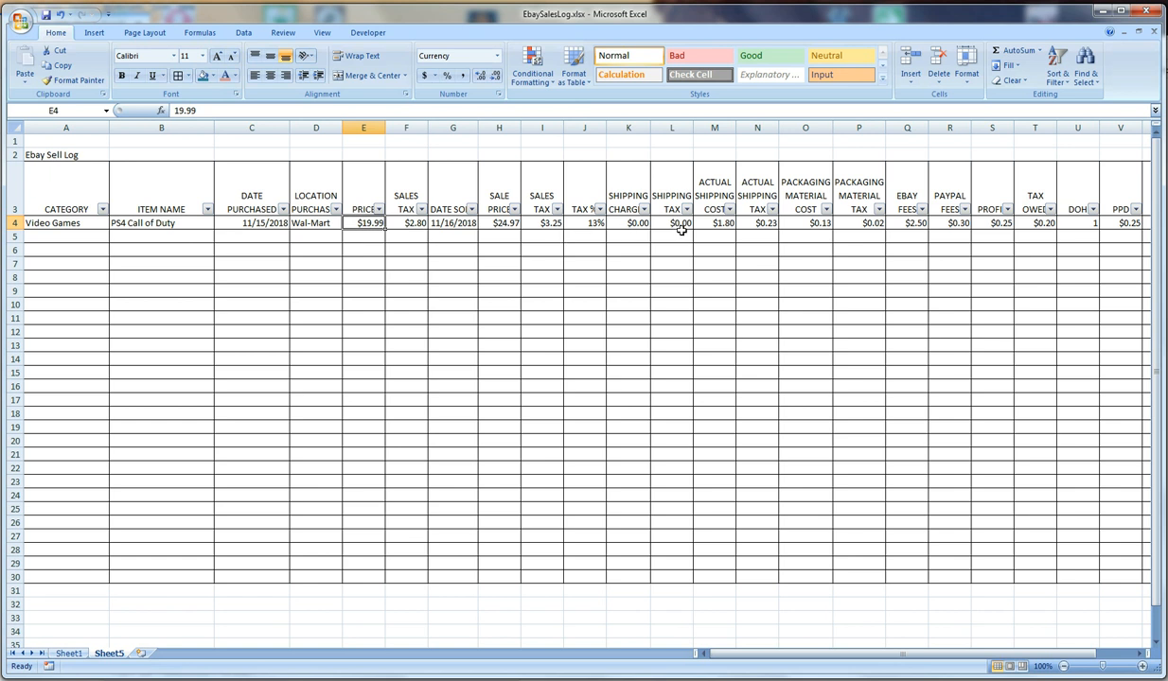
click(631, 224)
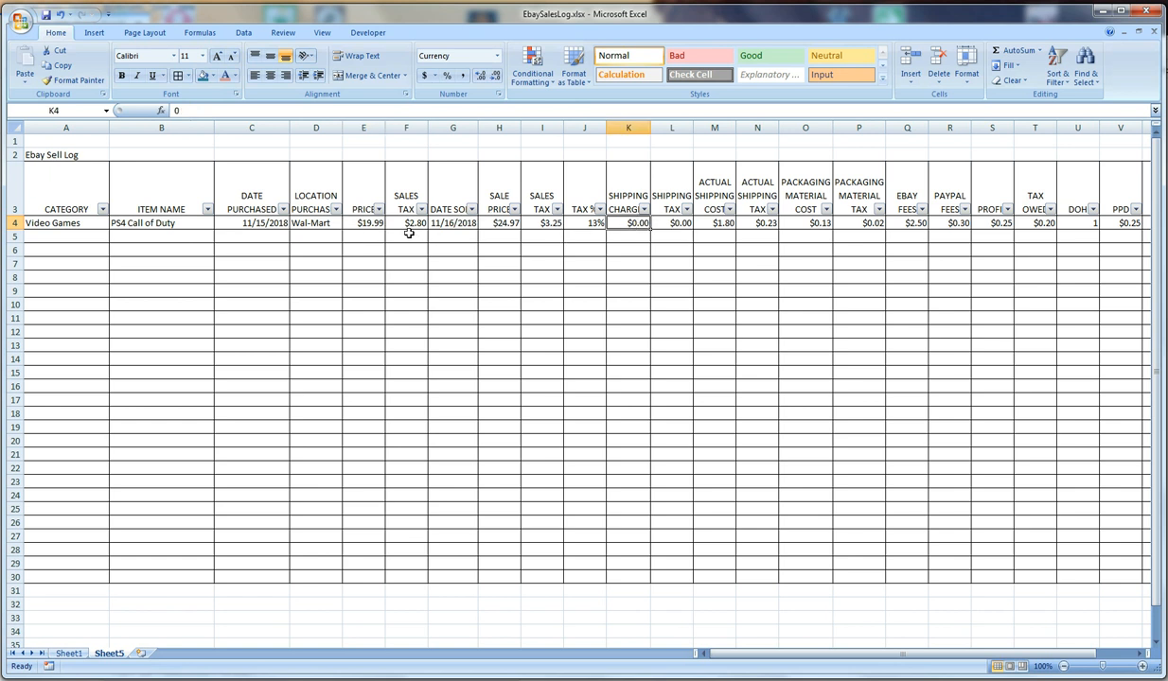
click(144, 236)
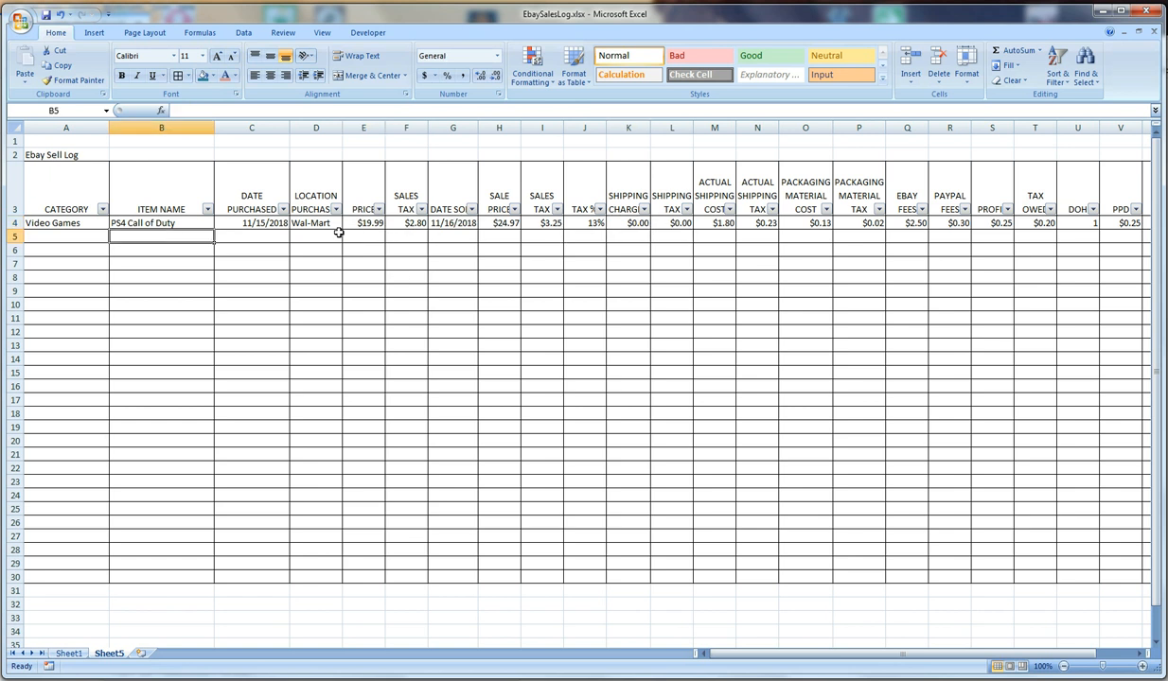
Copy the category and item name from row 4 down to row 5 and enter 11/15 as its purchase date
drag(91, 221, 248, 239)
click(248, 239)
text(11/15)
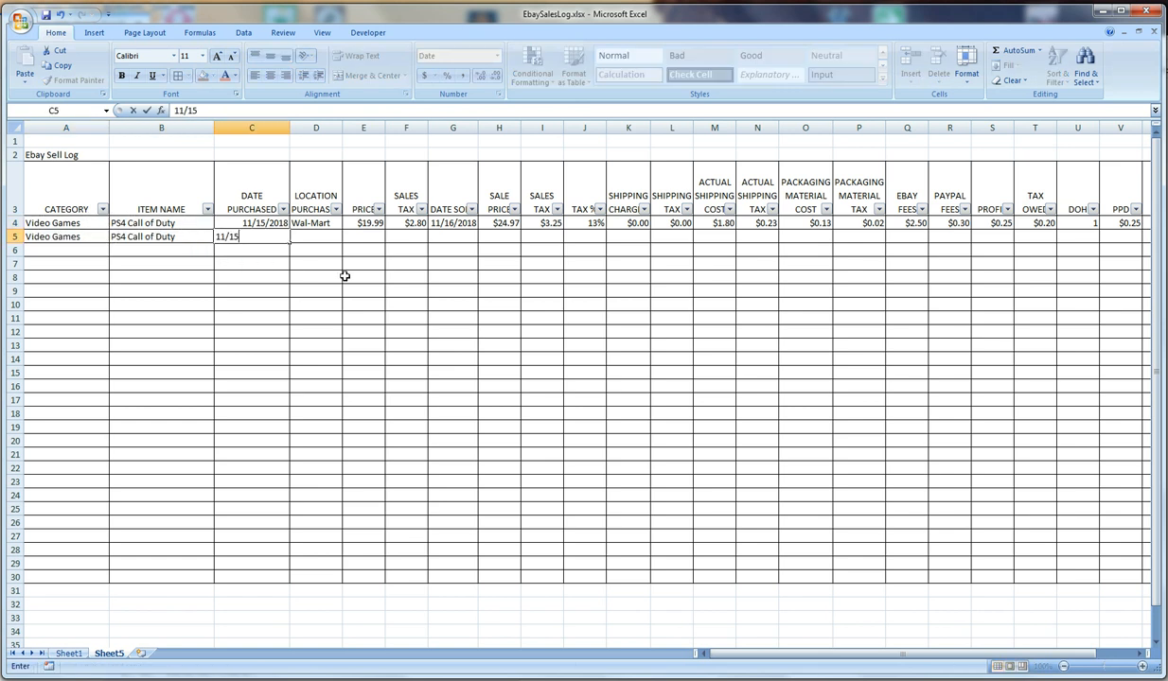
key(Tab)
Fill the purchase location, price and sales tax from row 4 down into D5:F5, undoing the mistaken fill
click(333, 224)
drag(342, 230, 428, 239)
key(ctrl+z)
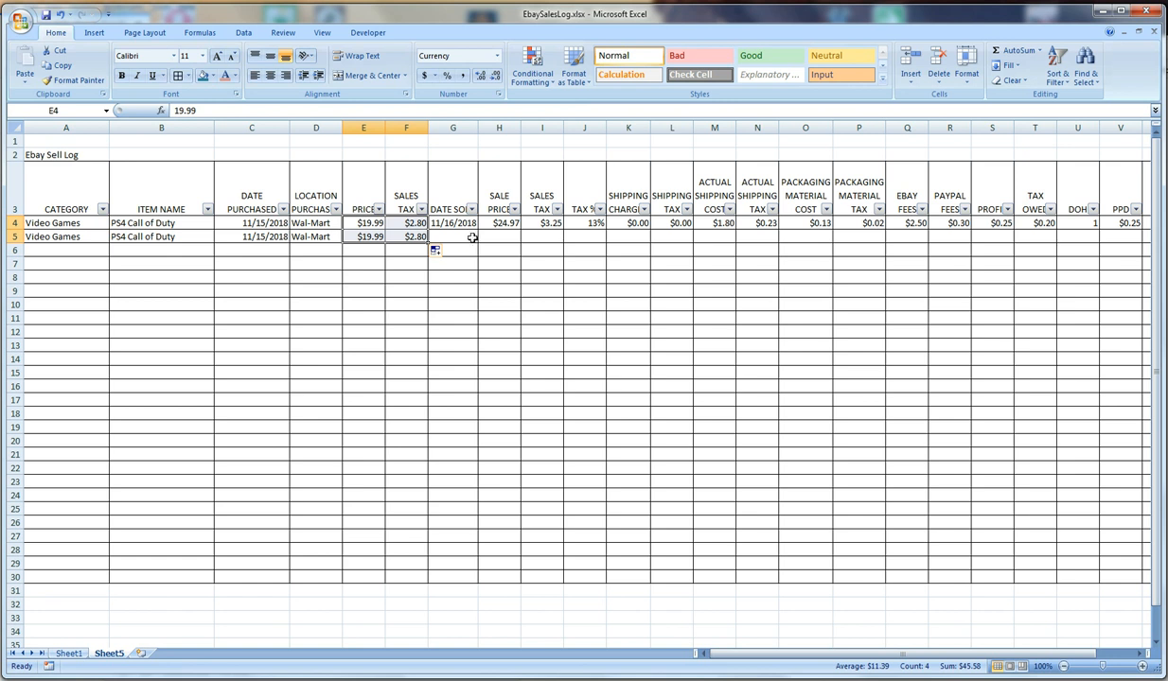
click(471, 237)
click(628, 225)
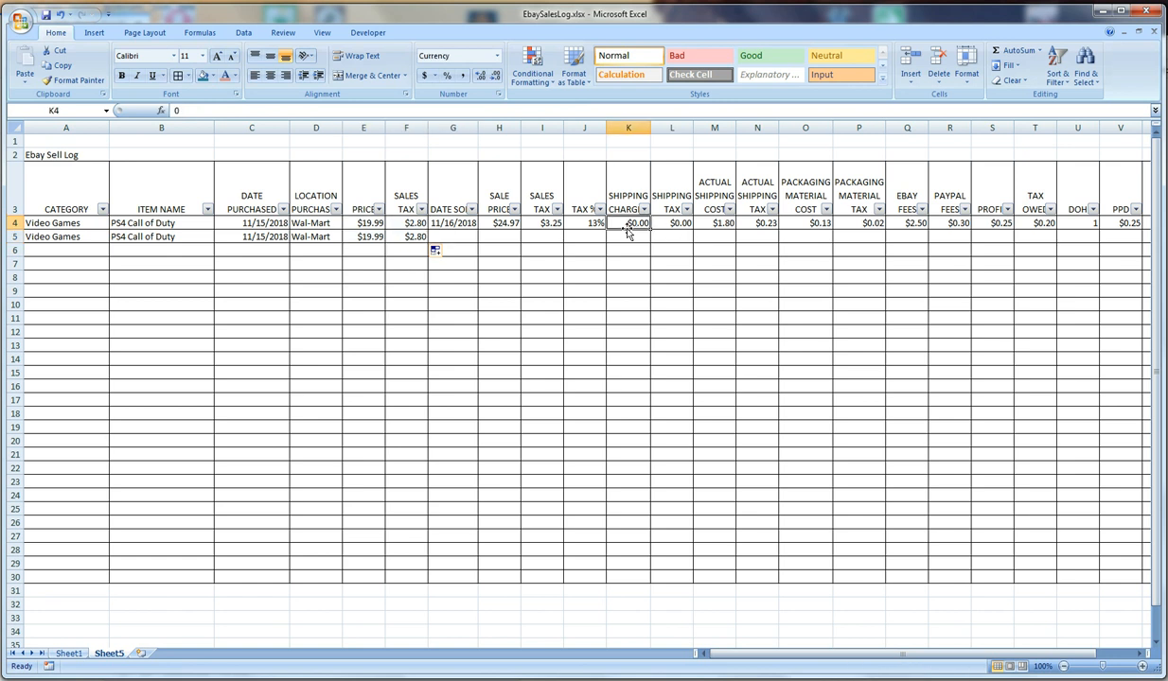
click(601, 226)
click(556, 225)
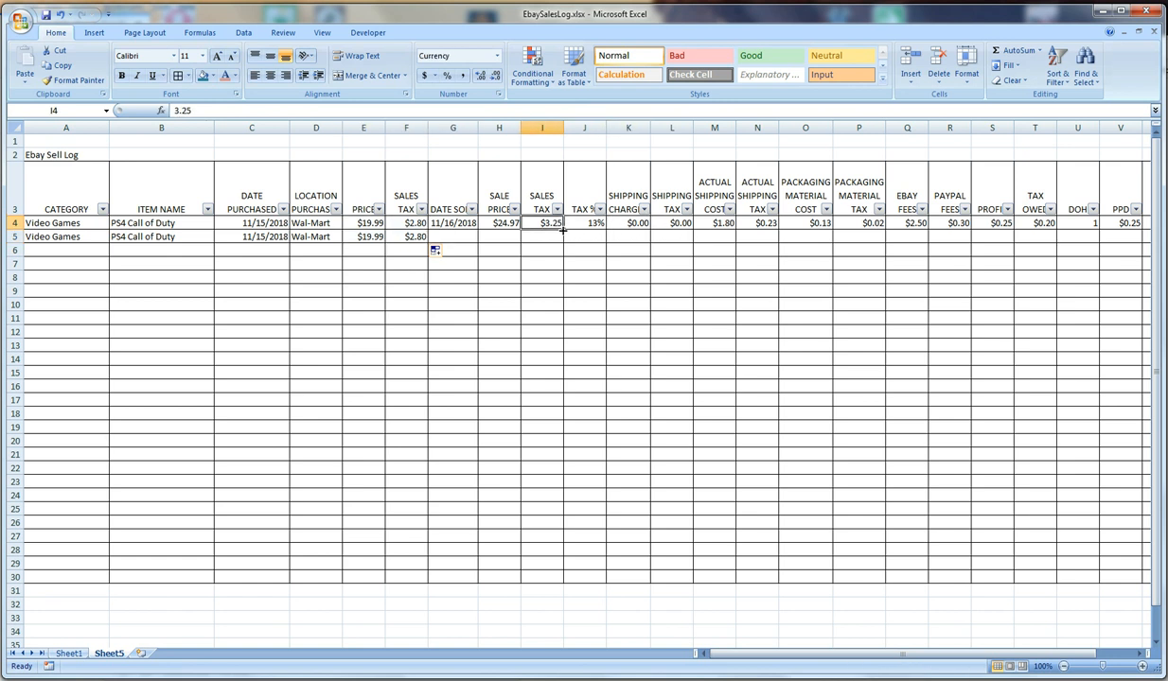
drag(563, 230, 563, 243)
click(558, 242)
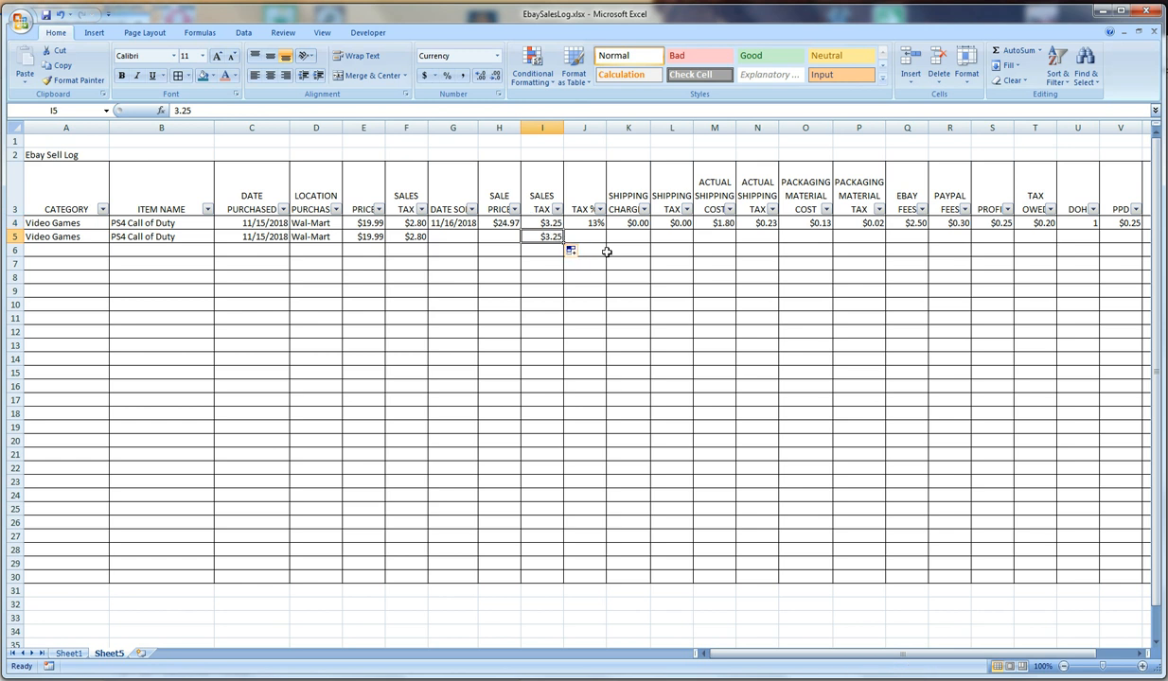
key(Delete)
Fill the tax percentage formula from J4 down into J5
click(587, 223)
drag(605, 242, 605, 243)
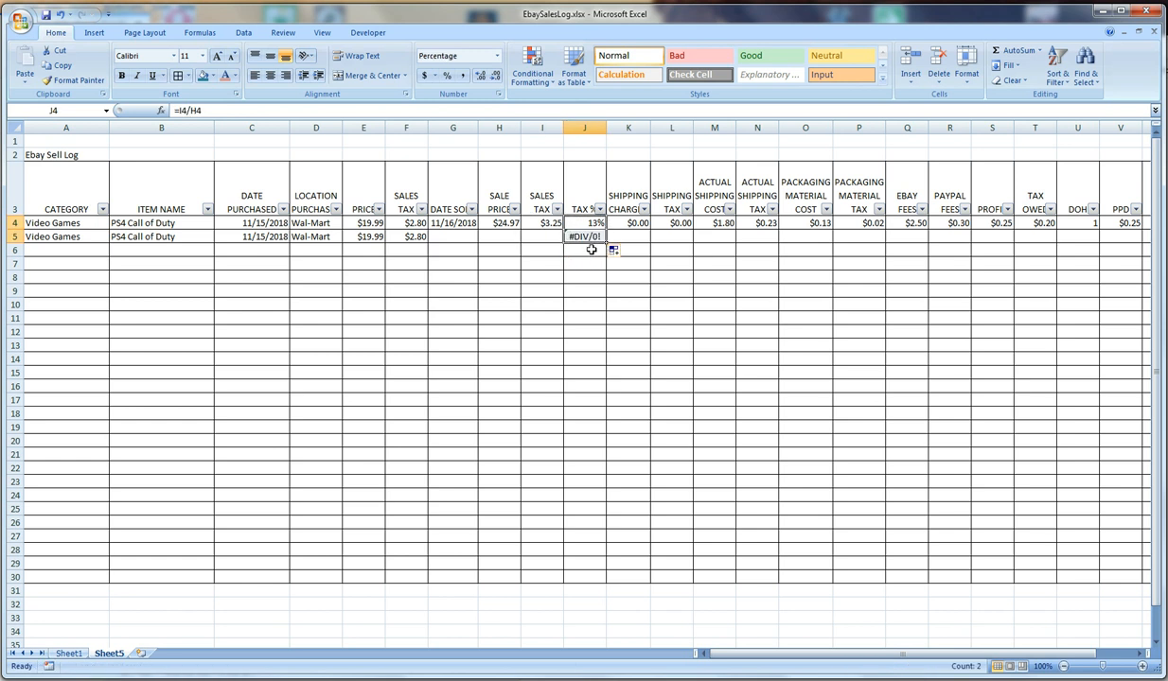
click(809, 238)
click(584, 236)
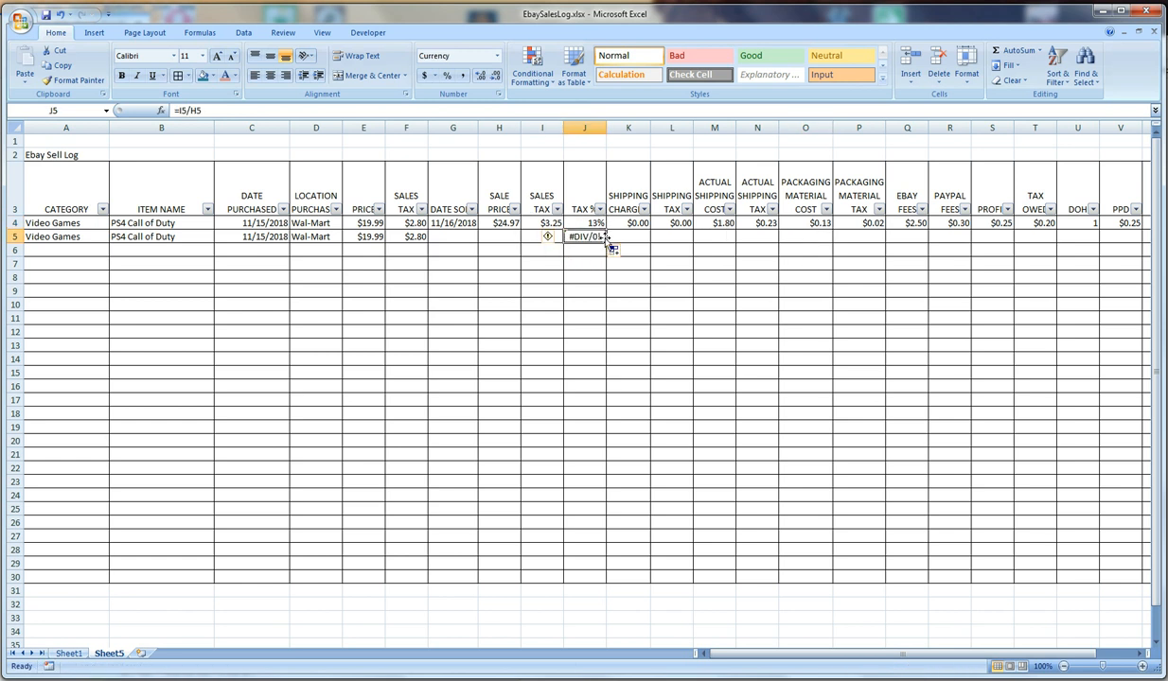
Examine the cell references used by the tax percentage formulas in J4 and J5
click(581, 221)
click(287, 112)
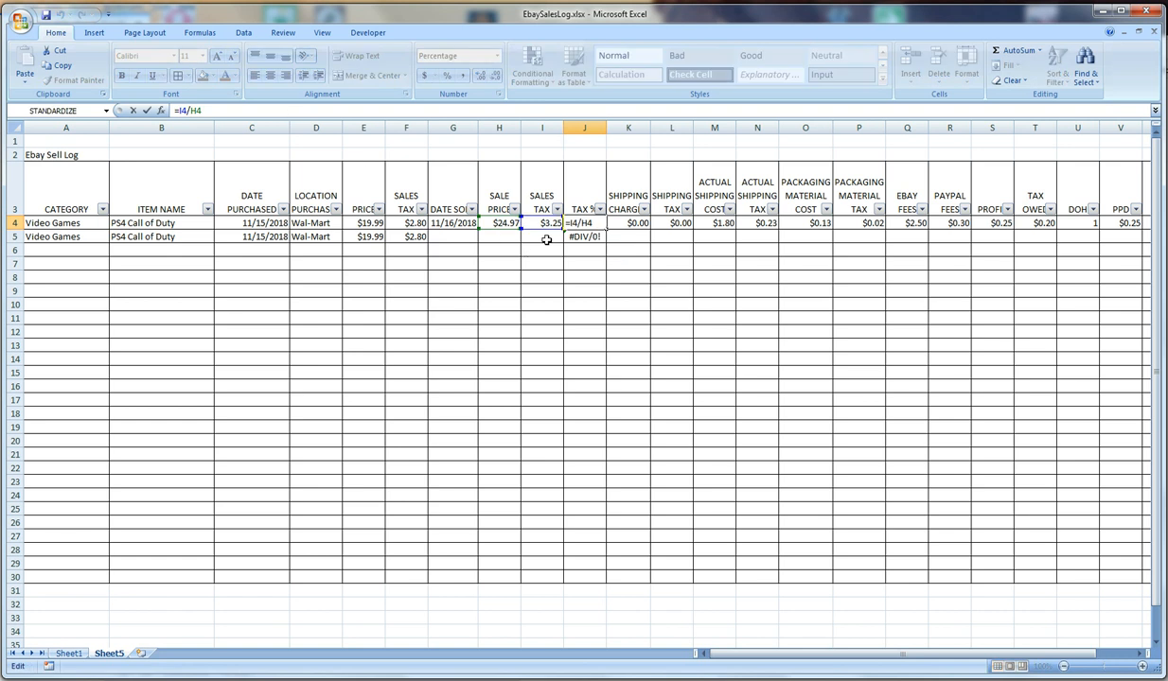
key(Return)
click(251, 114)
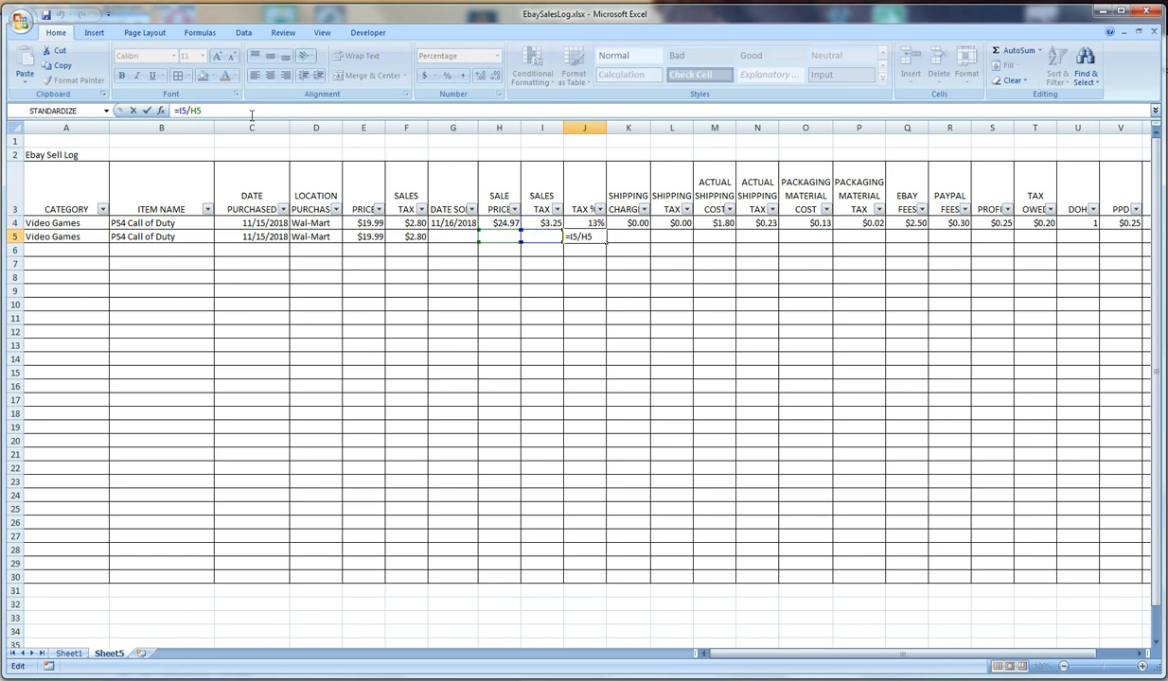
key(Return)
click(579, 237)
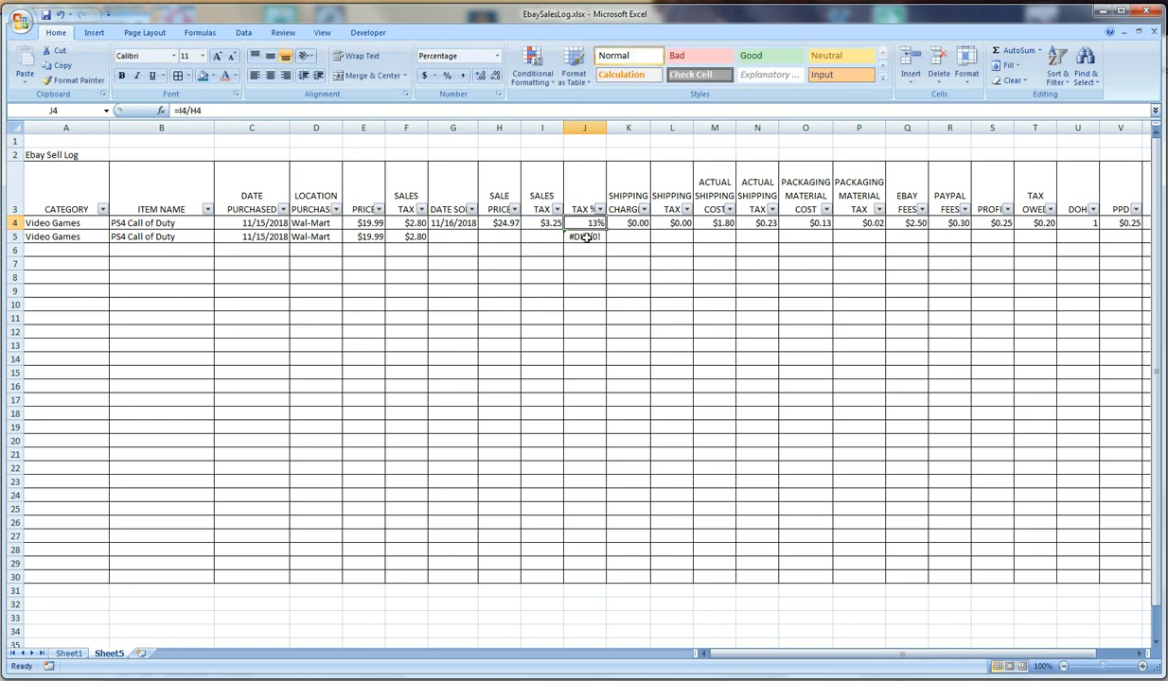
Try filling the tax percentage formula from J5 down to J13, undo the fill and clear J5
drag(607, 248, 609, 413)
click(584, 237)
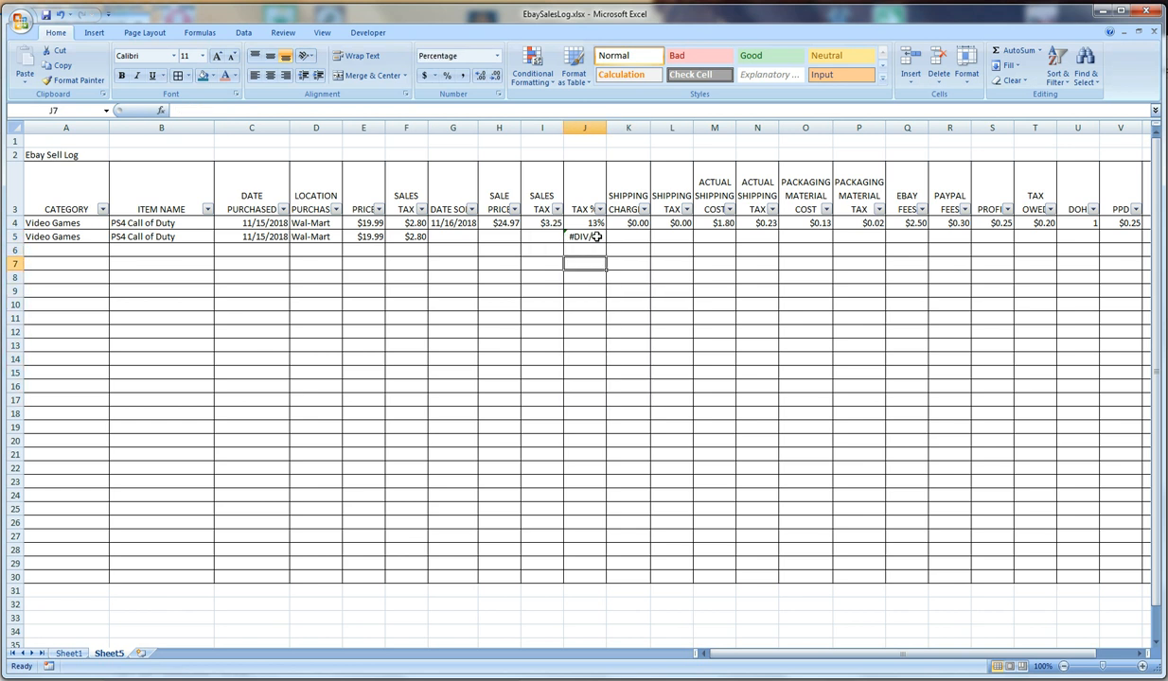
drag(606, 243, 606, 349)
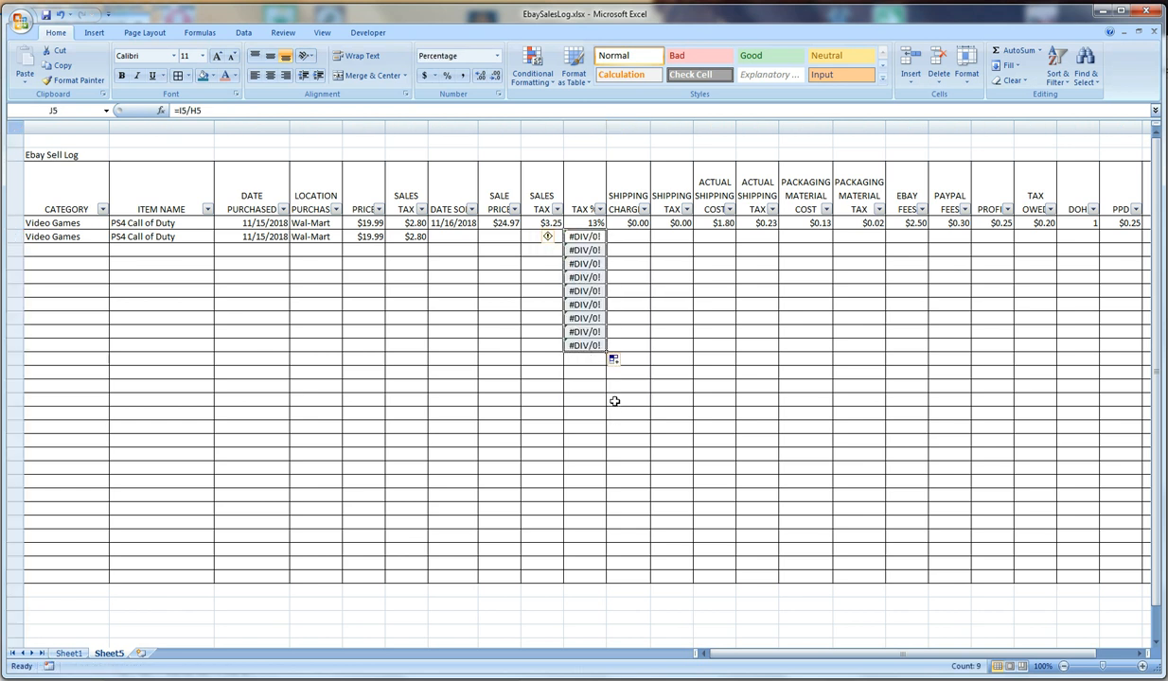
key(ctrl+z)
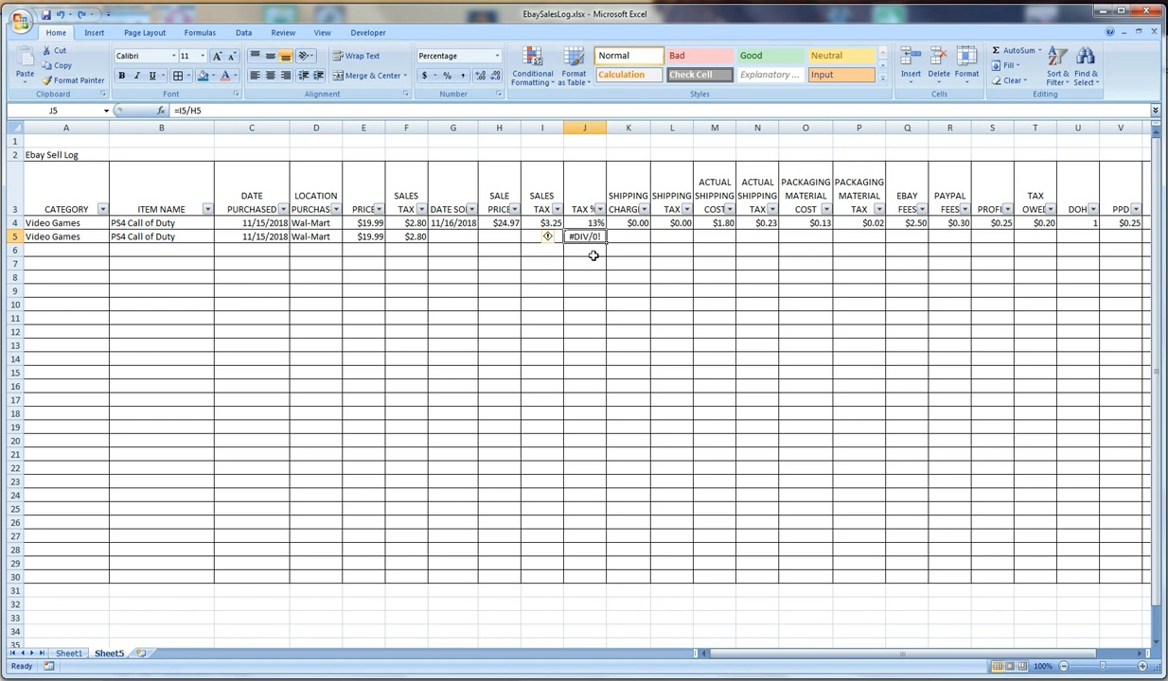
key(Delete)
click(549, 272)
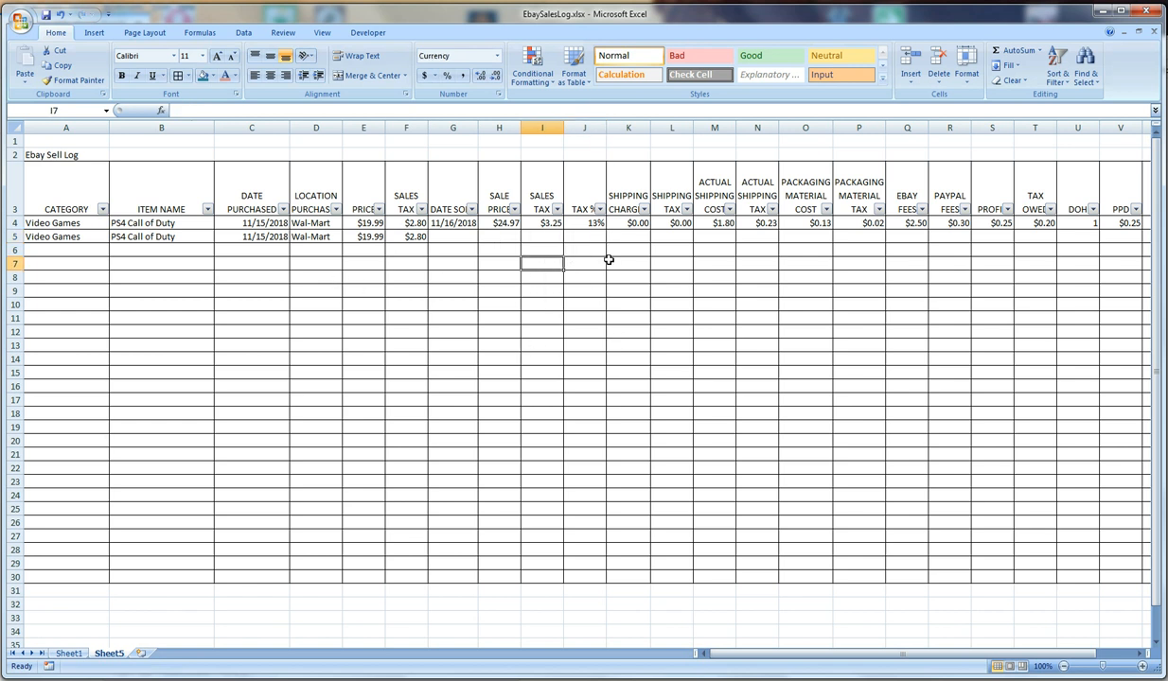
Start an IF formula in H1 whose logical test refers to the first item's sold date, entering =if(G4=
click(454, 224)
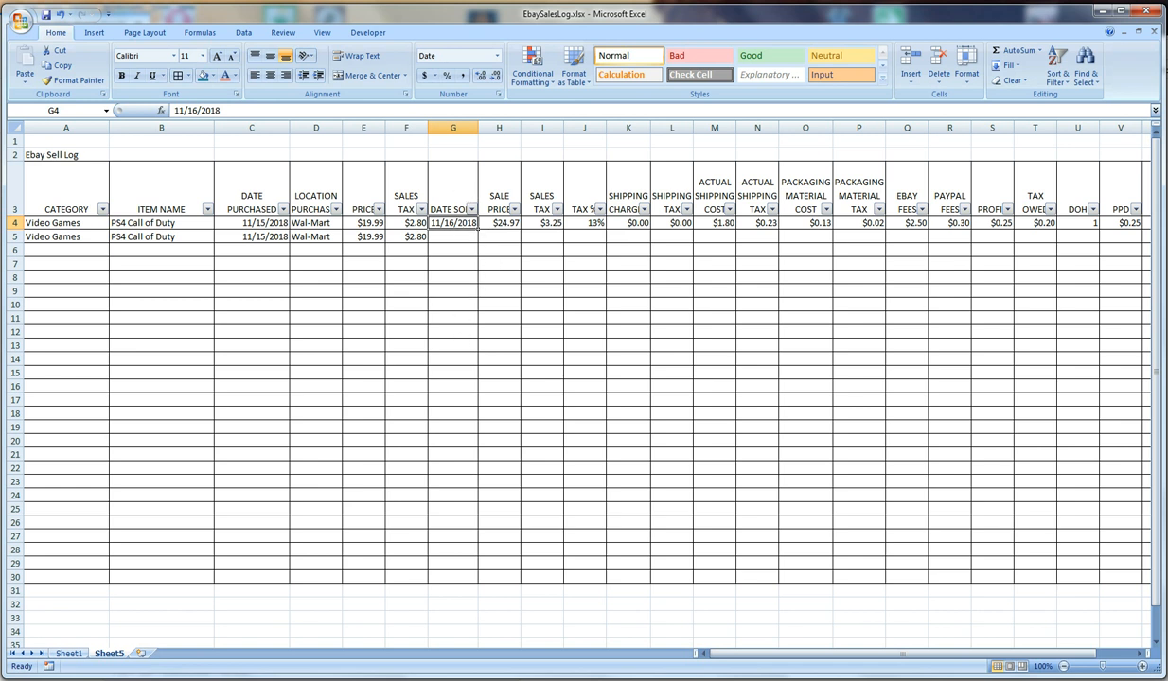
click(498, 141)
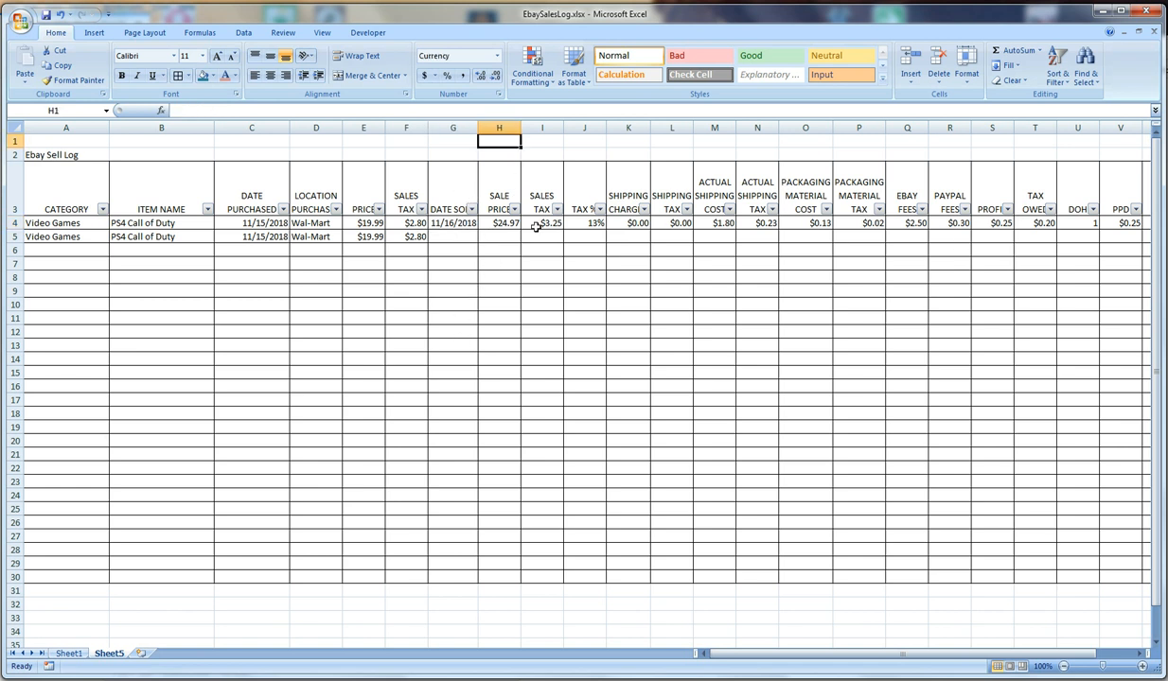
text(if()
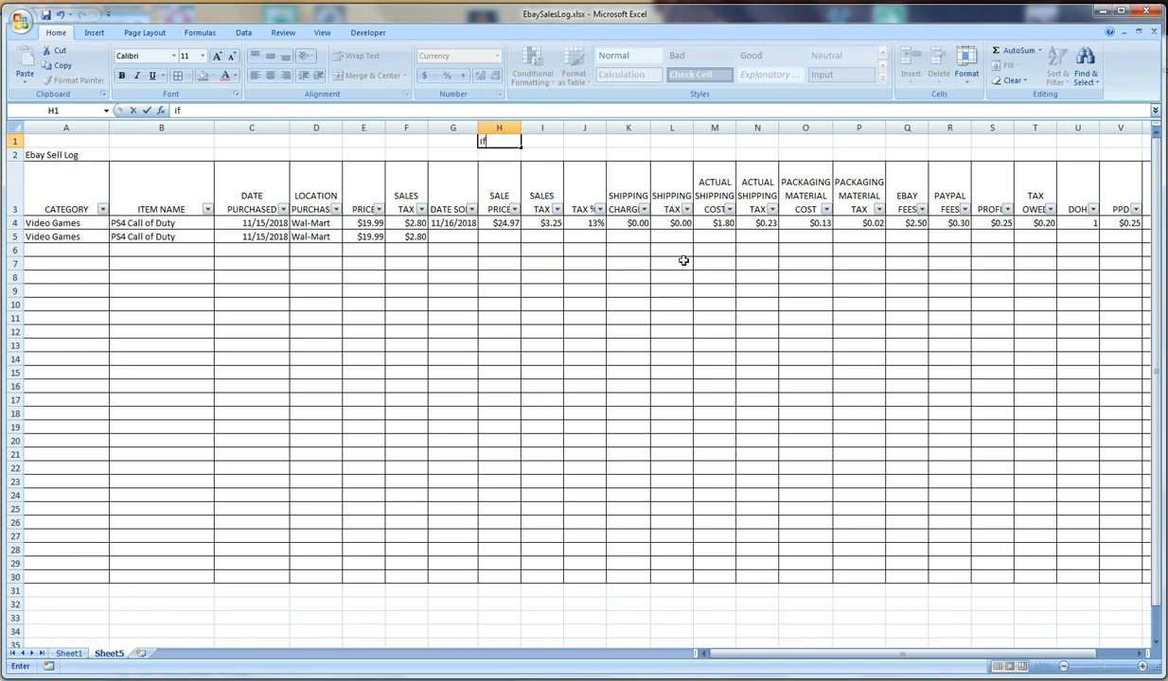
click(448, 223)
click(496, 140)
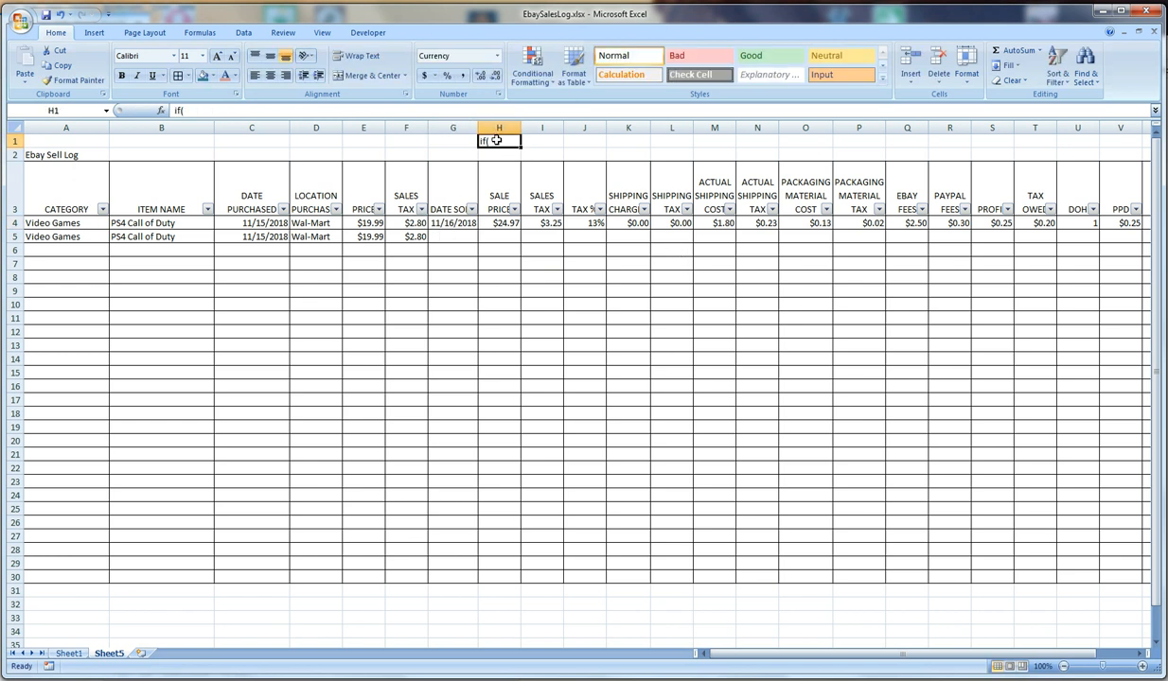
click(243, 109)
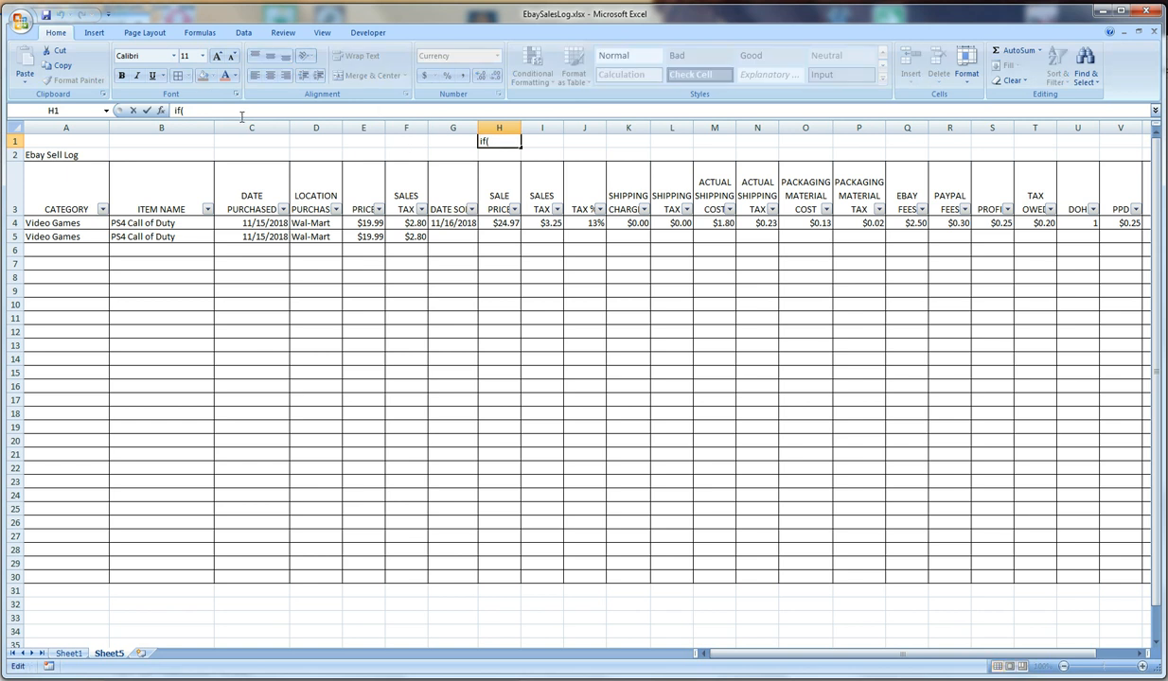
click(174, 110)
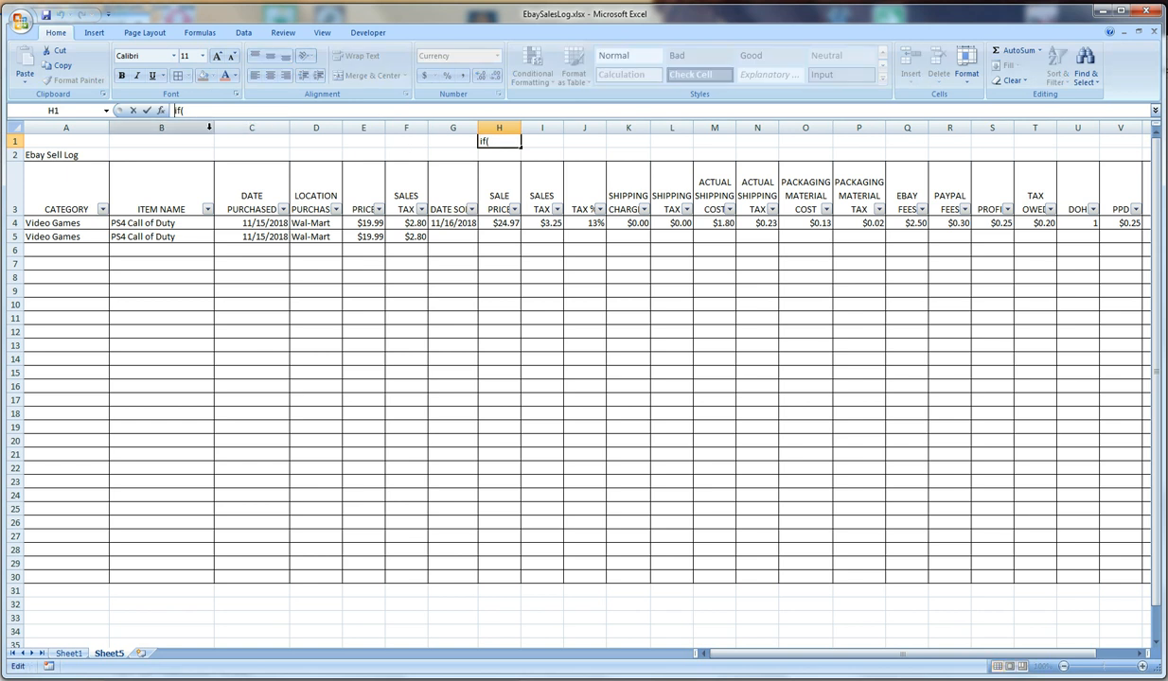
text(=)
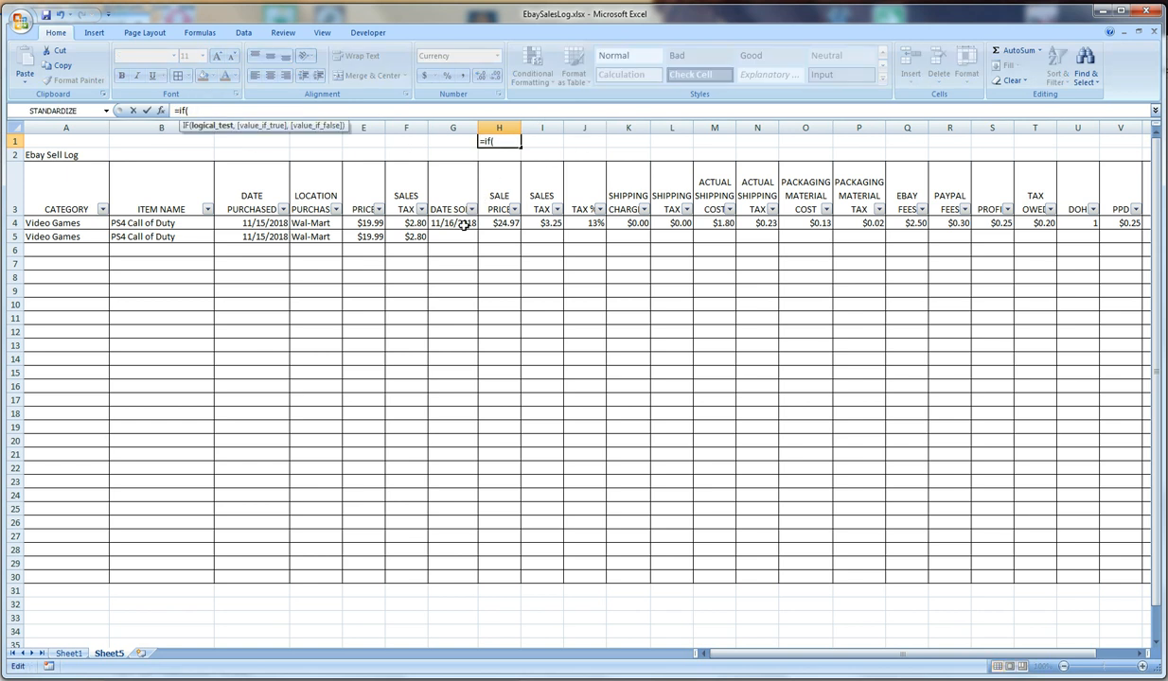
click(457, 224)
text(="","",m)
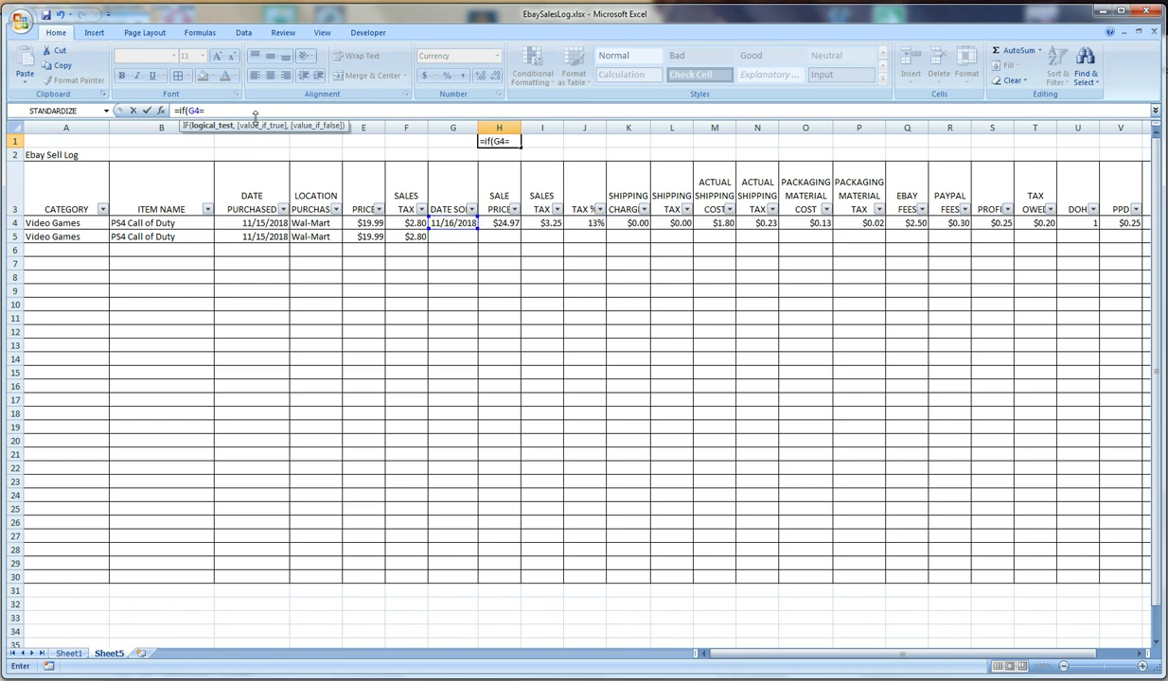
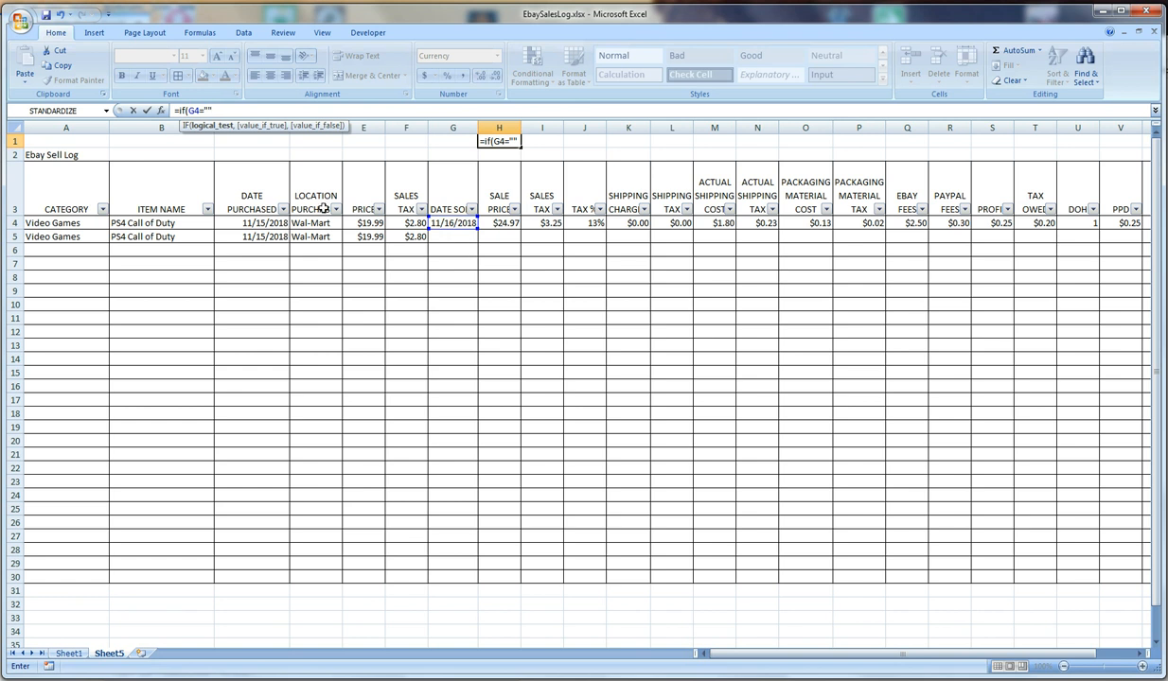
Extend the IF opening in H1 to =if(G4="","", and copy that text, leaving the cell without an entry
text(,)
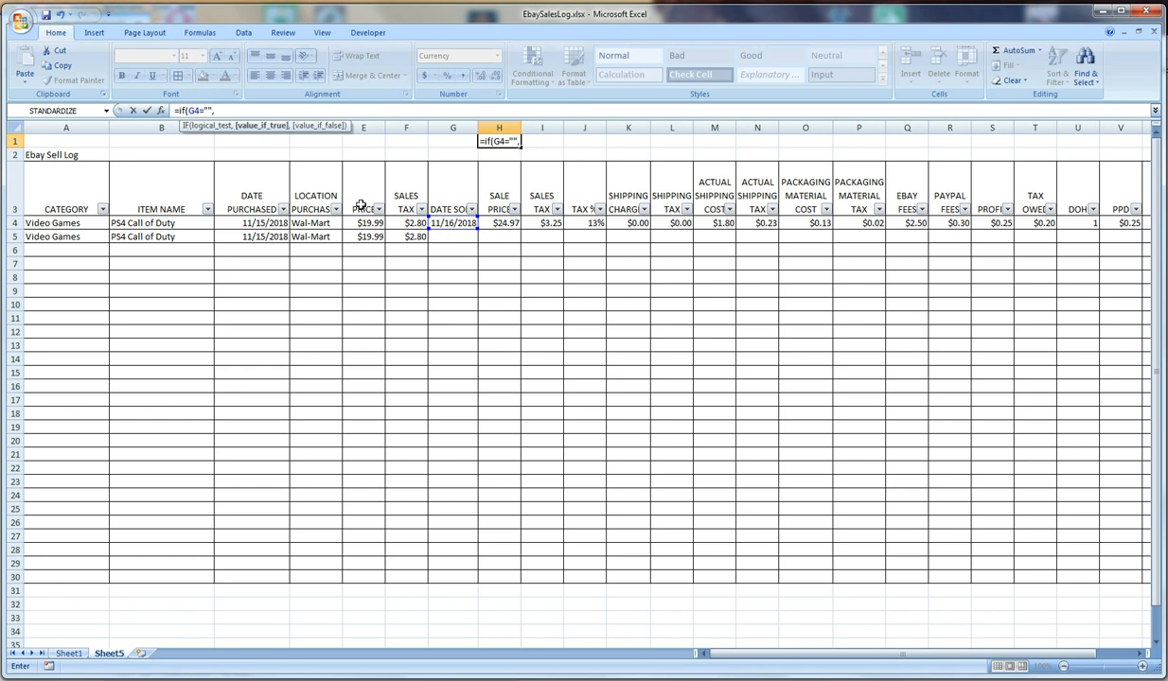
text("",m)
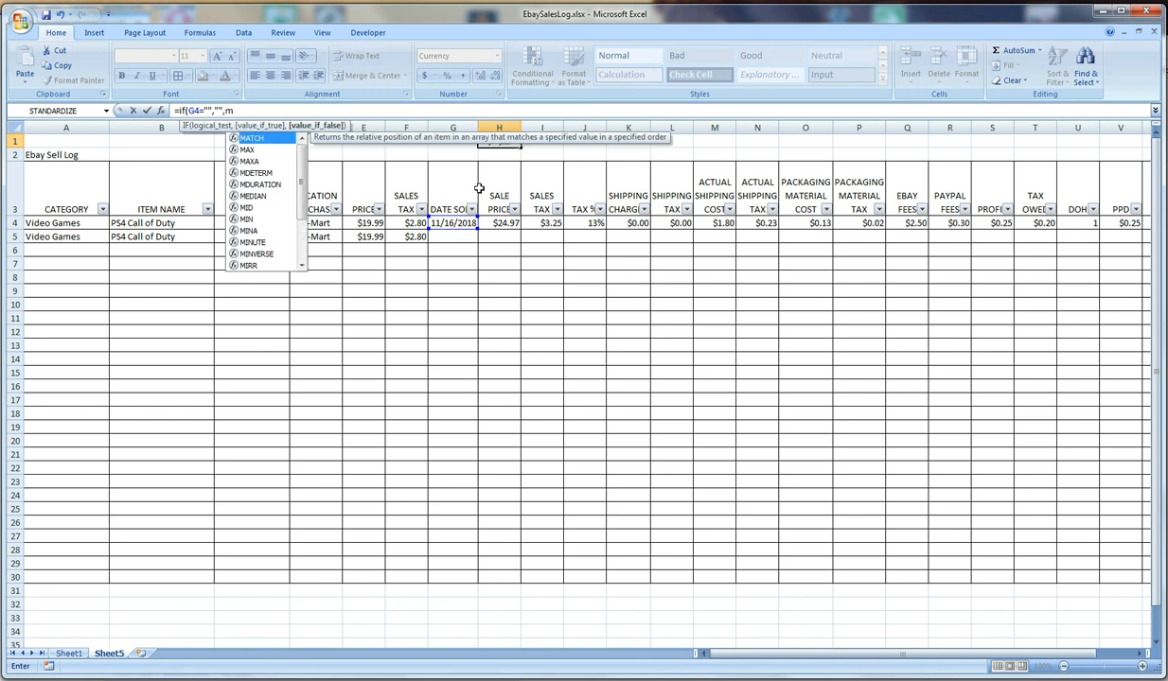
key(BackSpace)
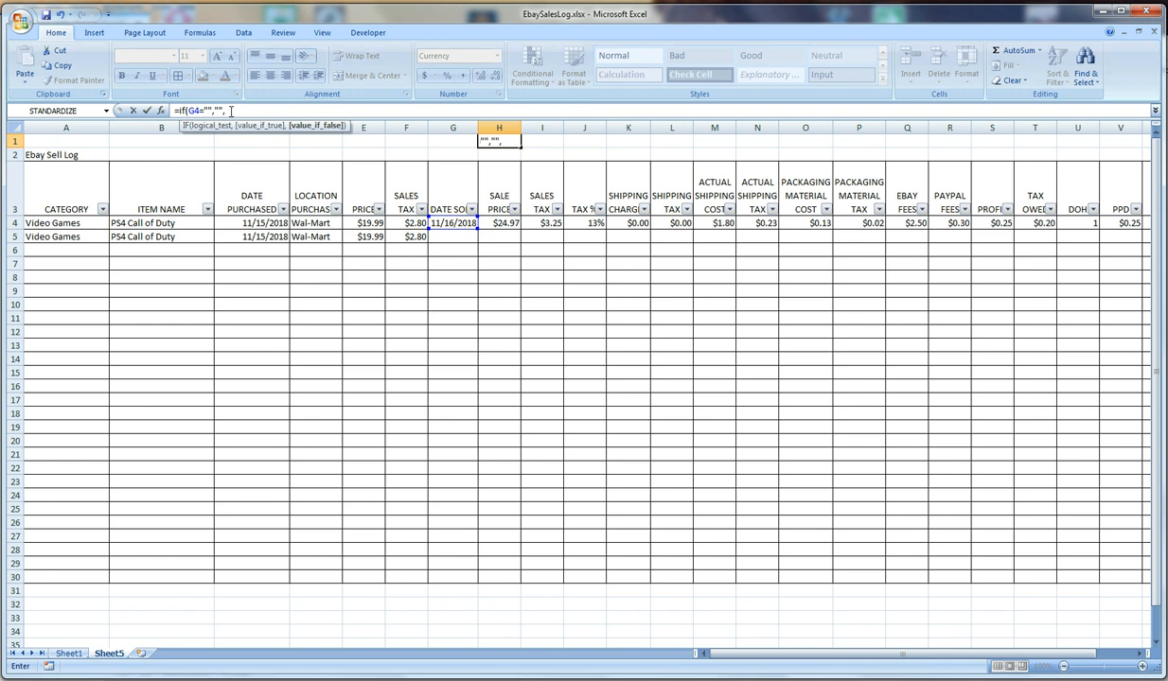
drag(229, 111, 135, 113)
key(ctrl+c)
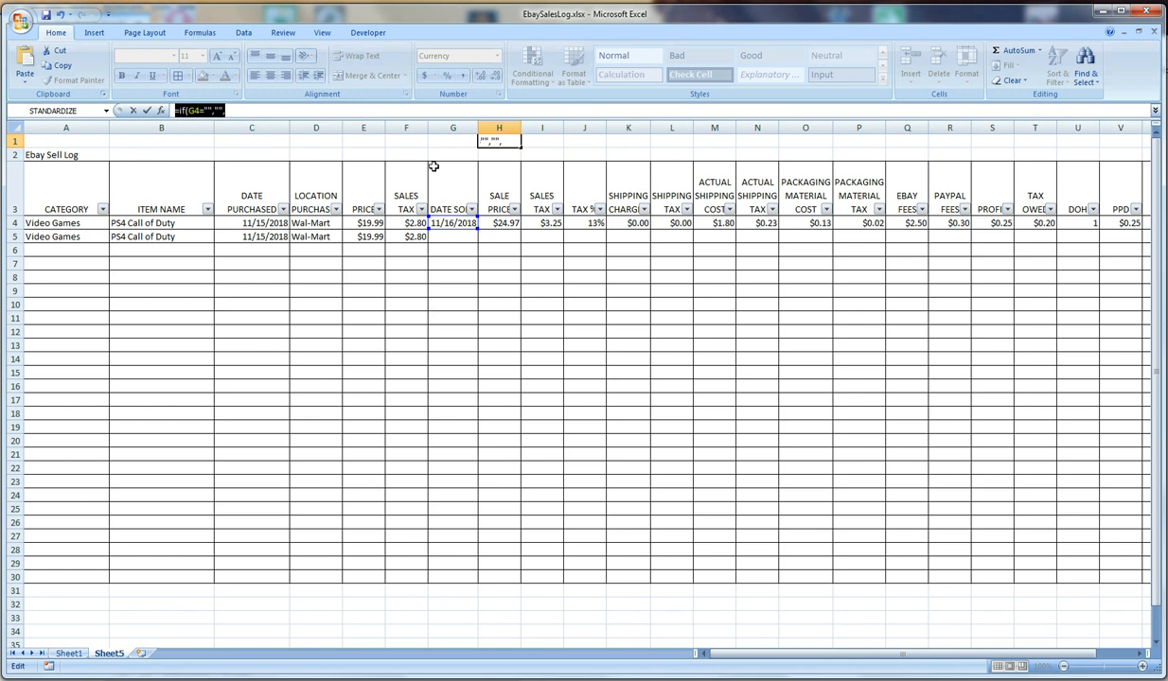
key(Escape)
click(494, 201)
click(454, 219)
click(481, 222)
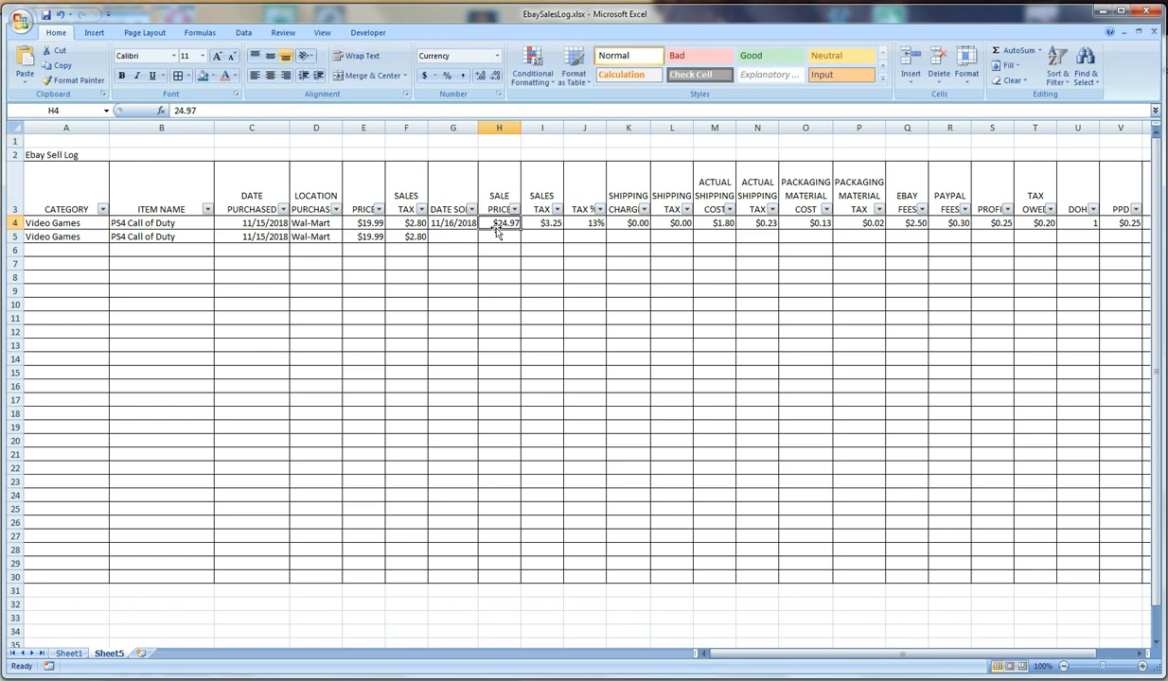
click(187, 112)
text(==if(G4="","",)
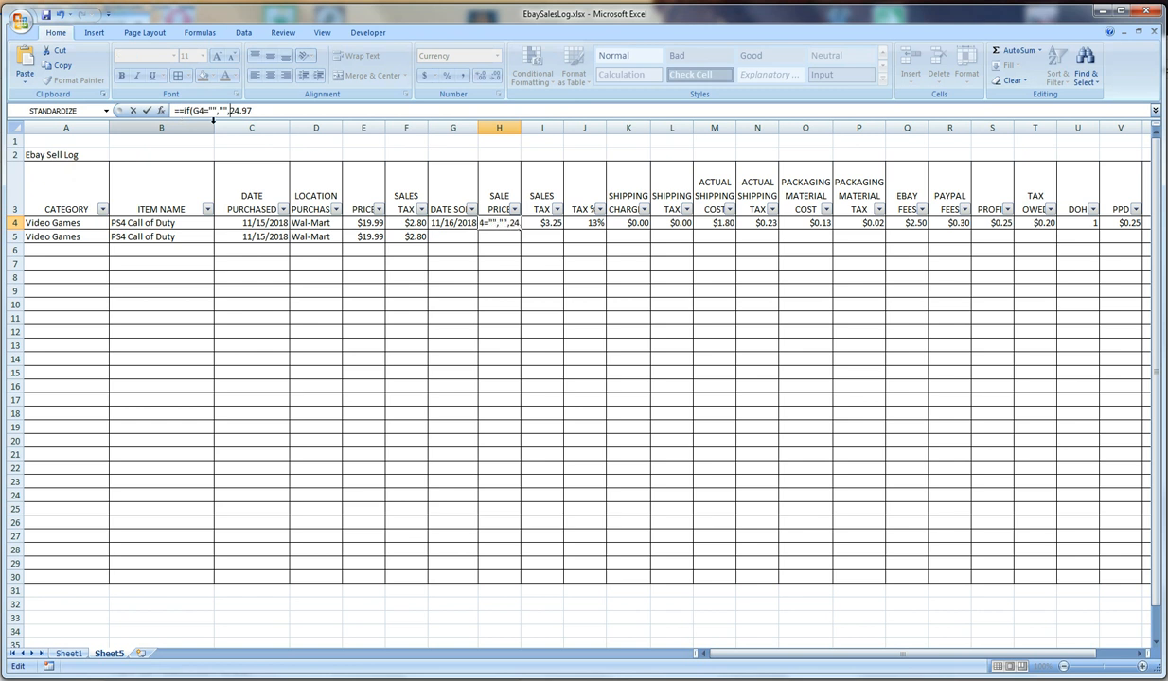
click(263, 112)
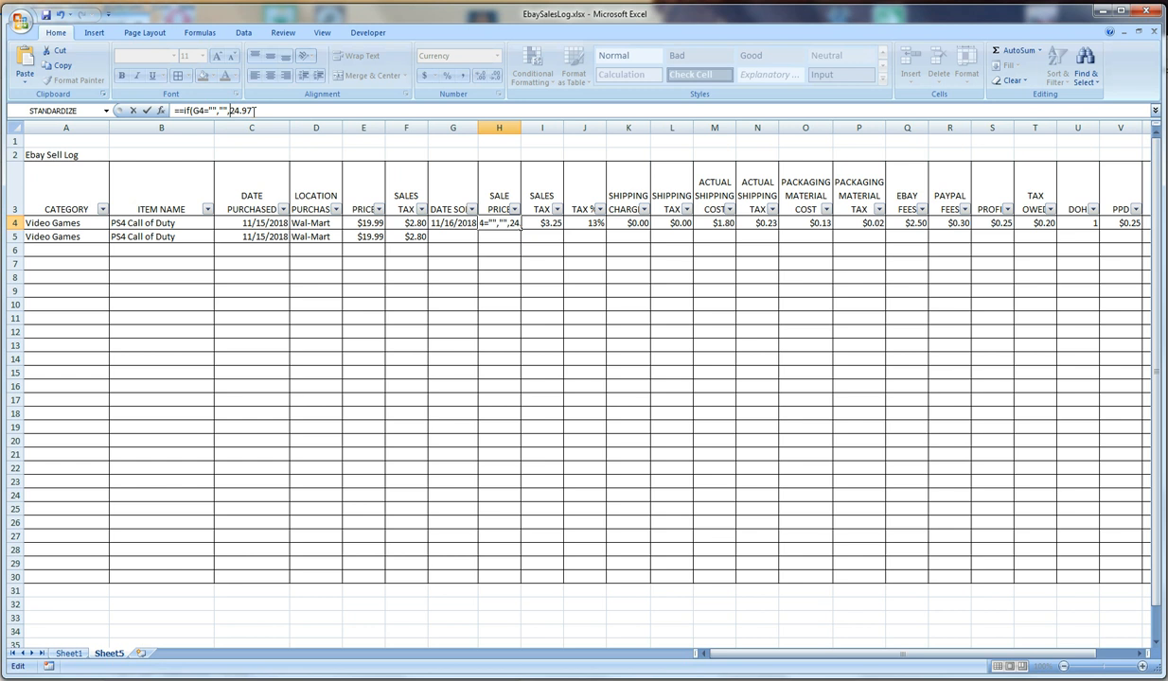
key(Return)
key(Return)
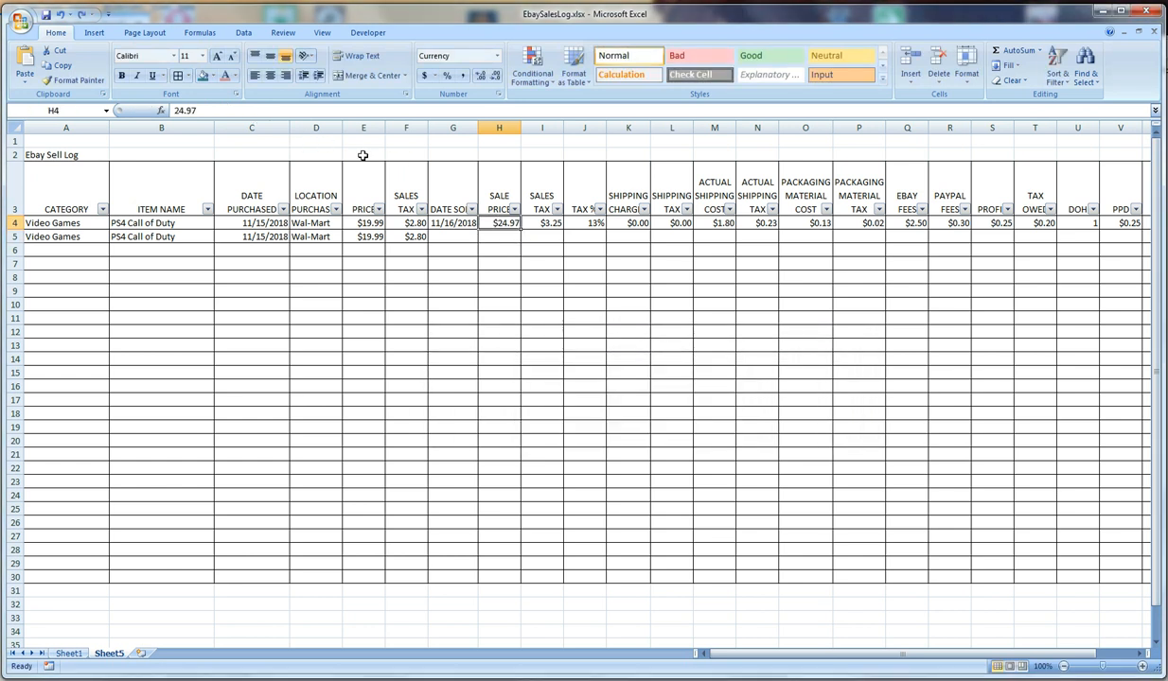
Examine the first item's sales tax, shipping charge and shipping tax cells in row 4 for formulas
click(523, 219)
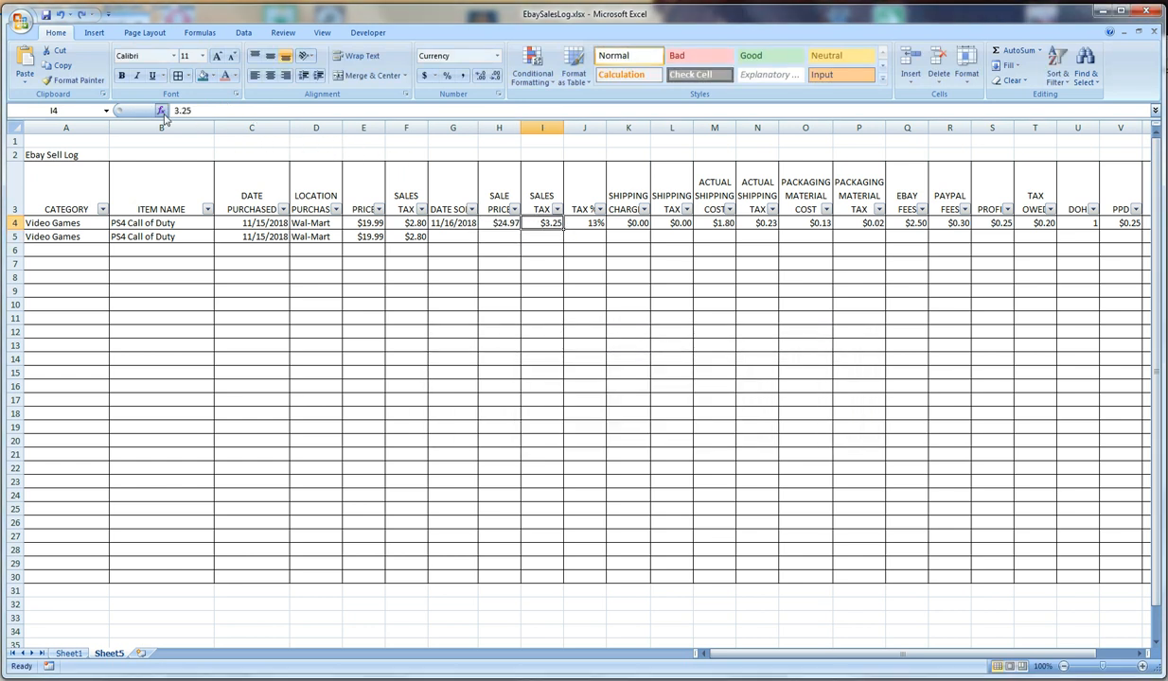
click(631, 225)
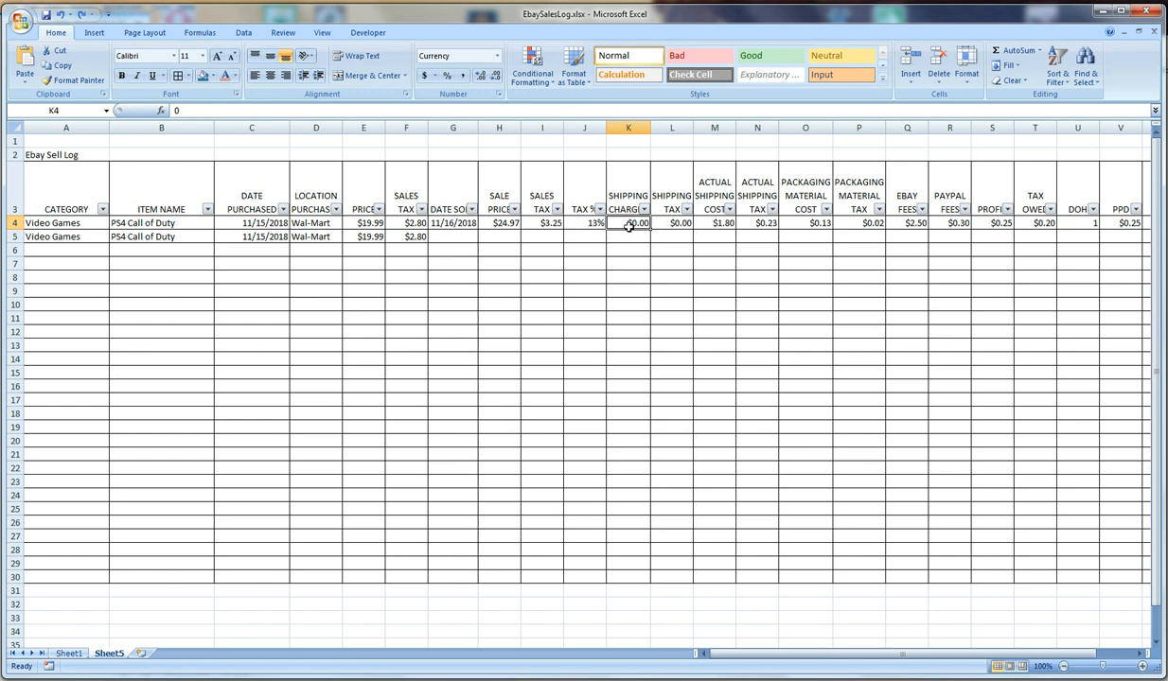
click(679, 225)
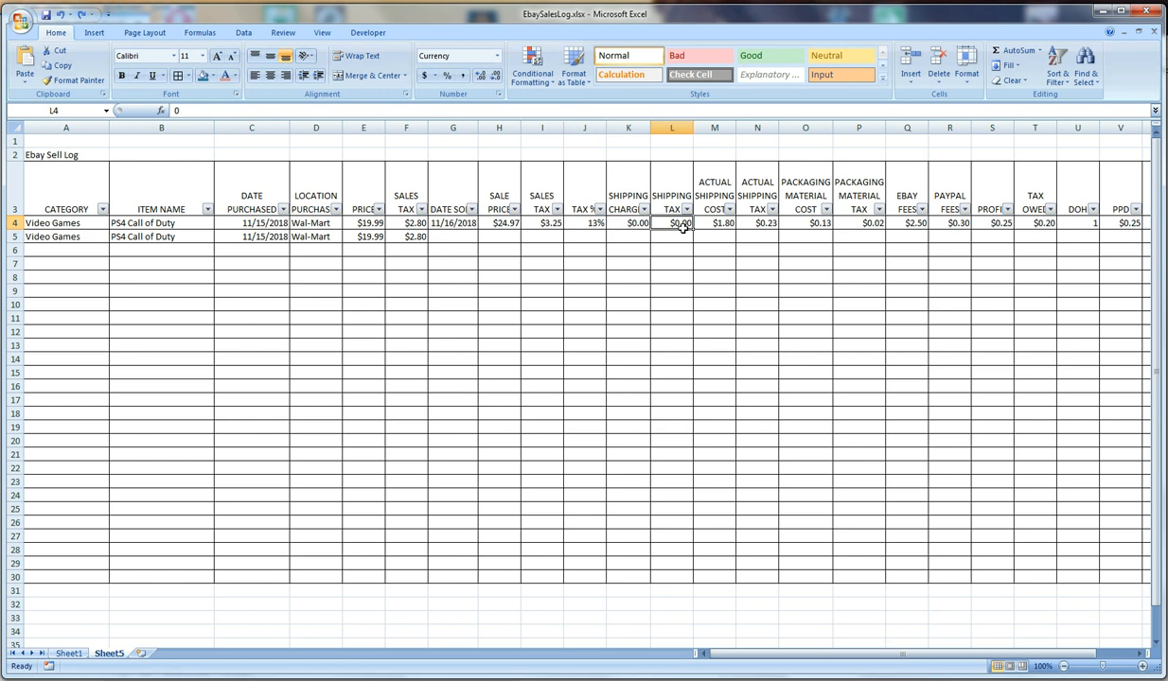
click(620, 221)
click(682, 224)
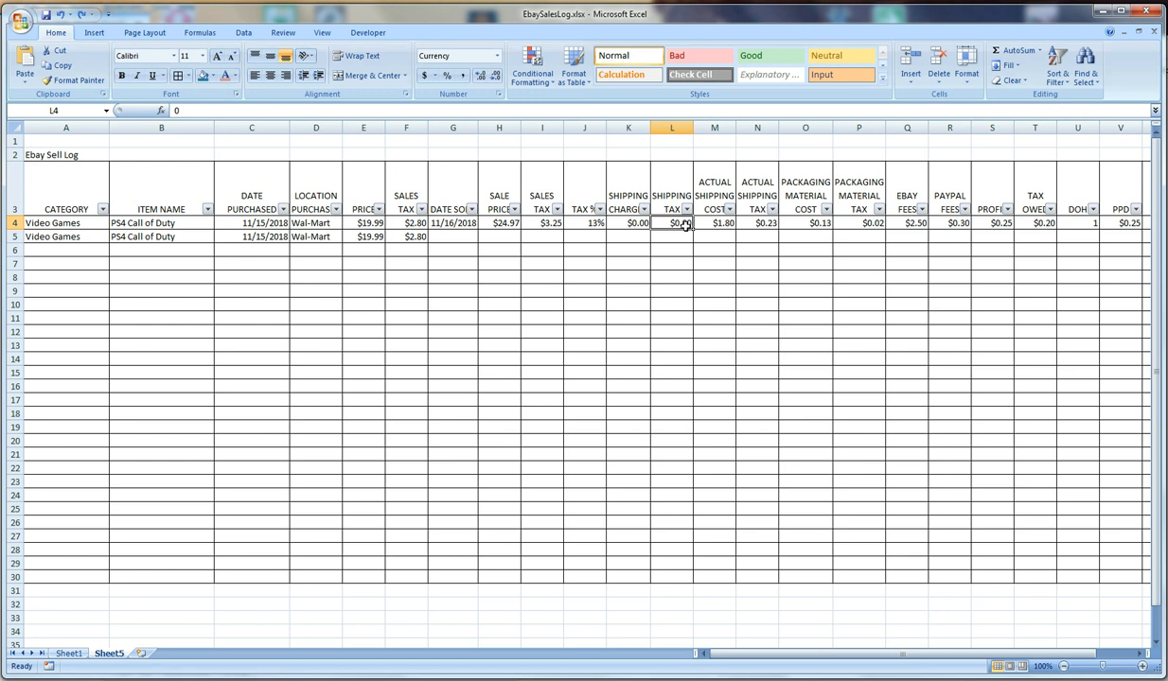
Wrap the first item's eBay fees formula in the copied IF test, making Q4 =if(G4="","",(H4+K4)*10%)
click(907, 226)
click(180, 110)
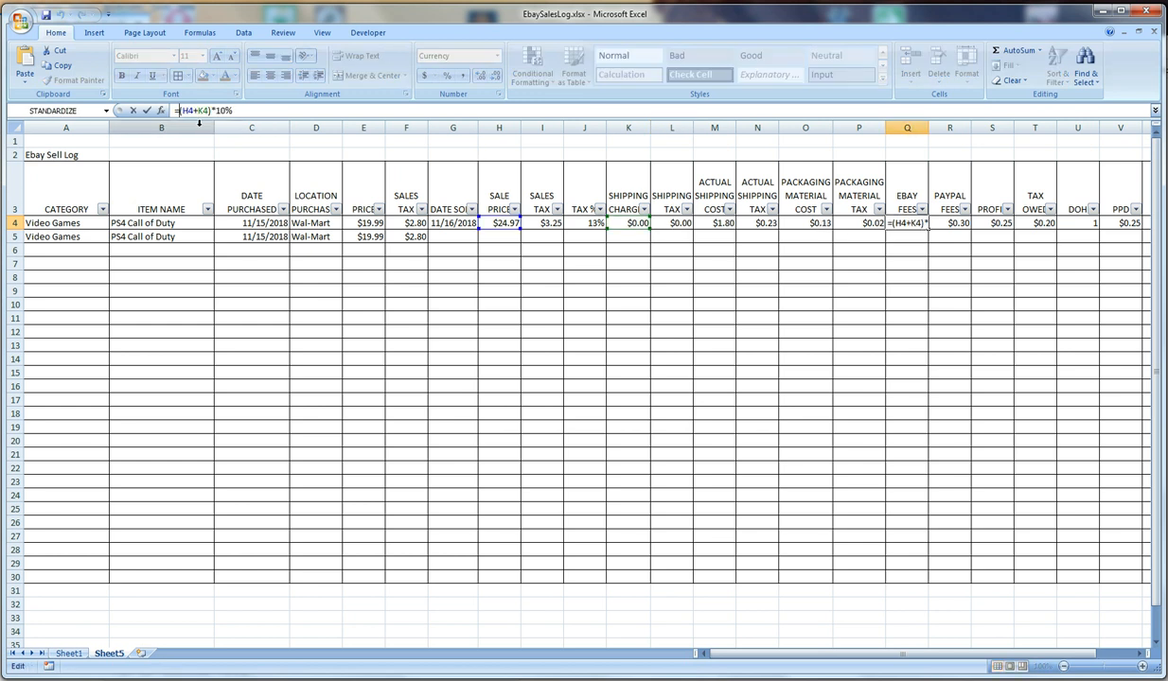
key(ctrl+v)
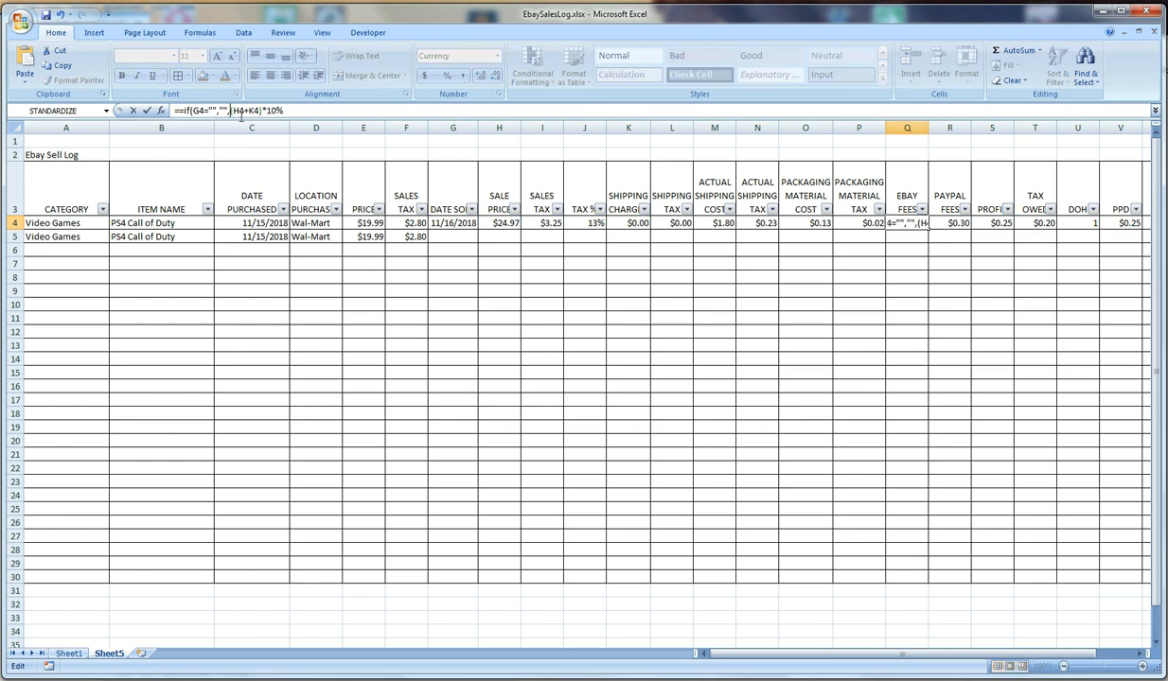
click(290, 111)
text())
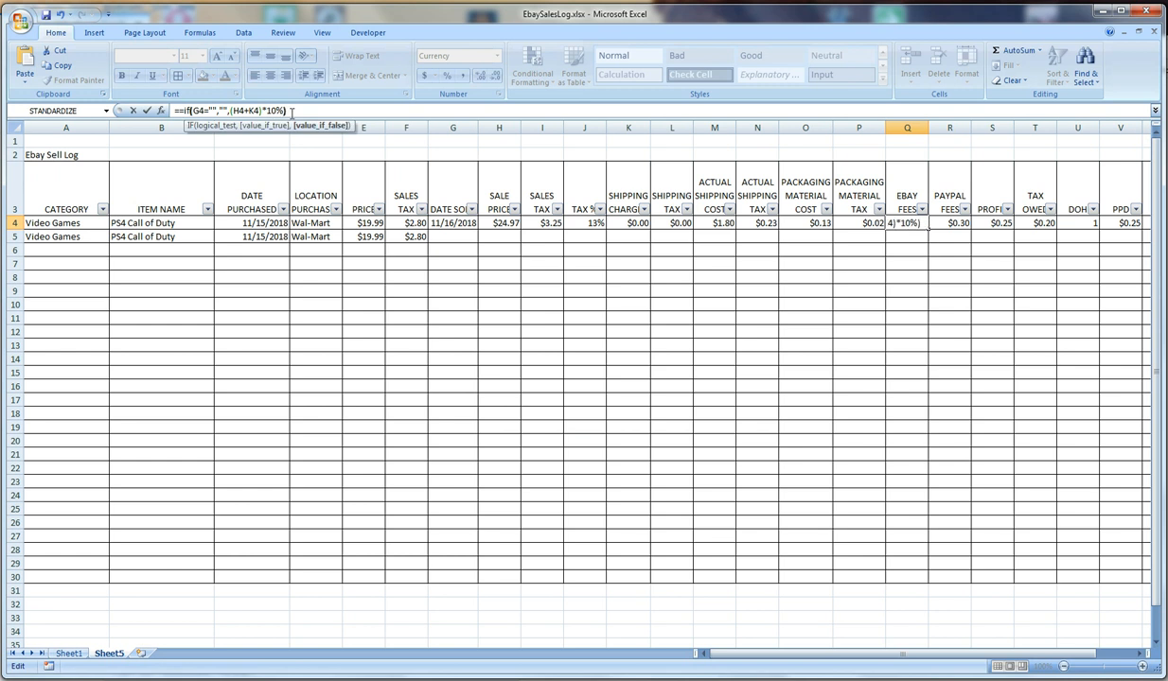
click(176, 110)
key(BackSpace)
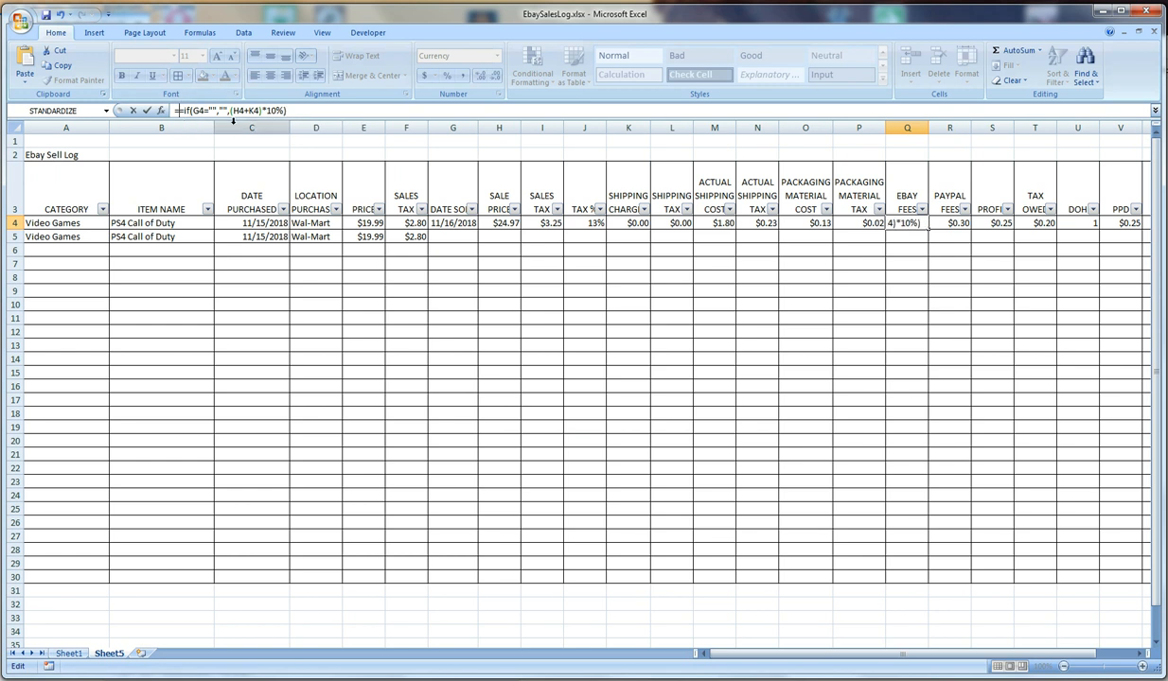
key(Return)
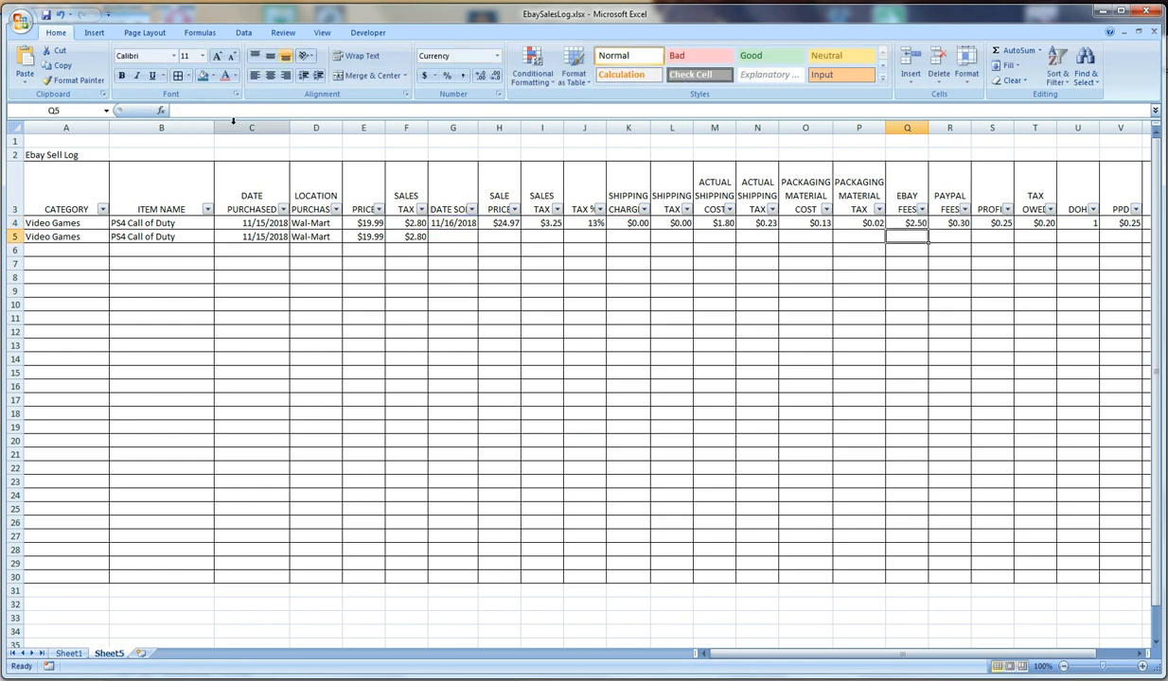
Wrap the PayPal fees formula in R4 in the same IF test, giving =if(G4="","",((H4+K4)*0.0025%)+0.3)
click(966, 223)
click(176, 110)
text(if(G4="","",)
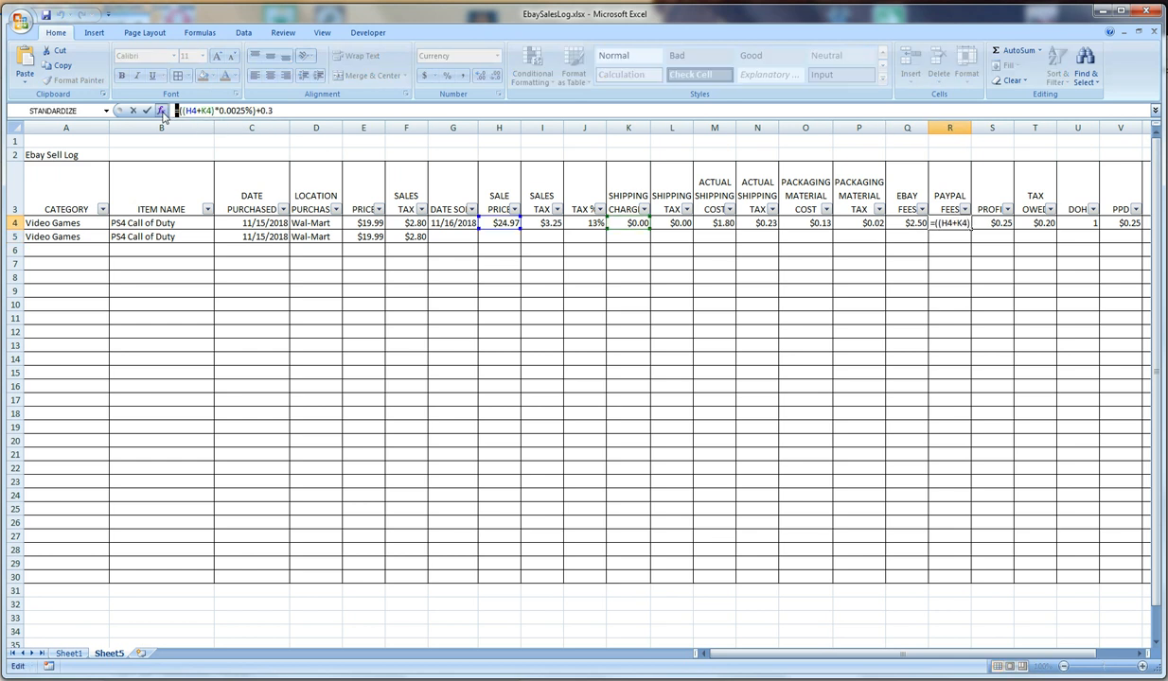
click(345, 111)
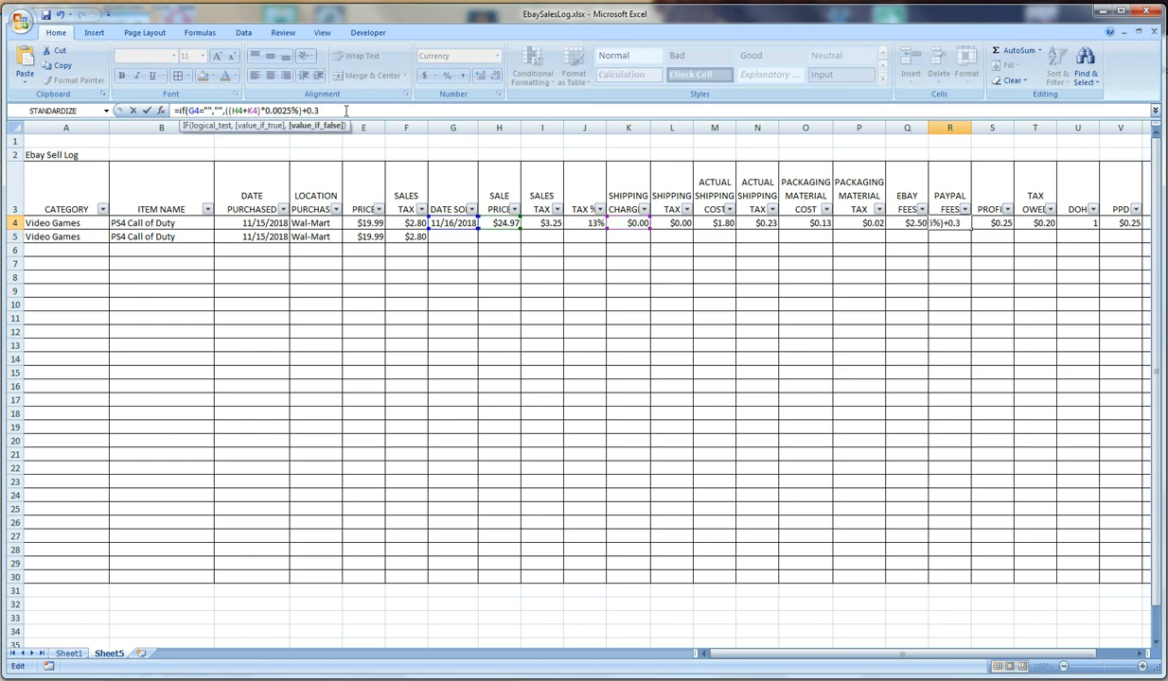
key(Return)
Wrap the profit formula in S4 in the same IF test, giving =if(G4="","",H4+K4-E4-M4-O4-Q4-R4)
click(979, 223)
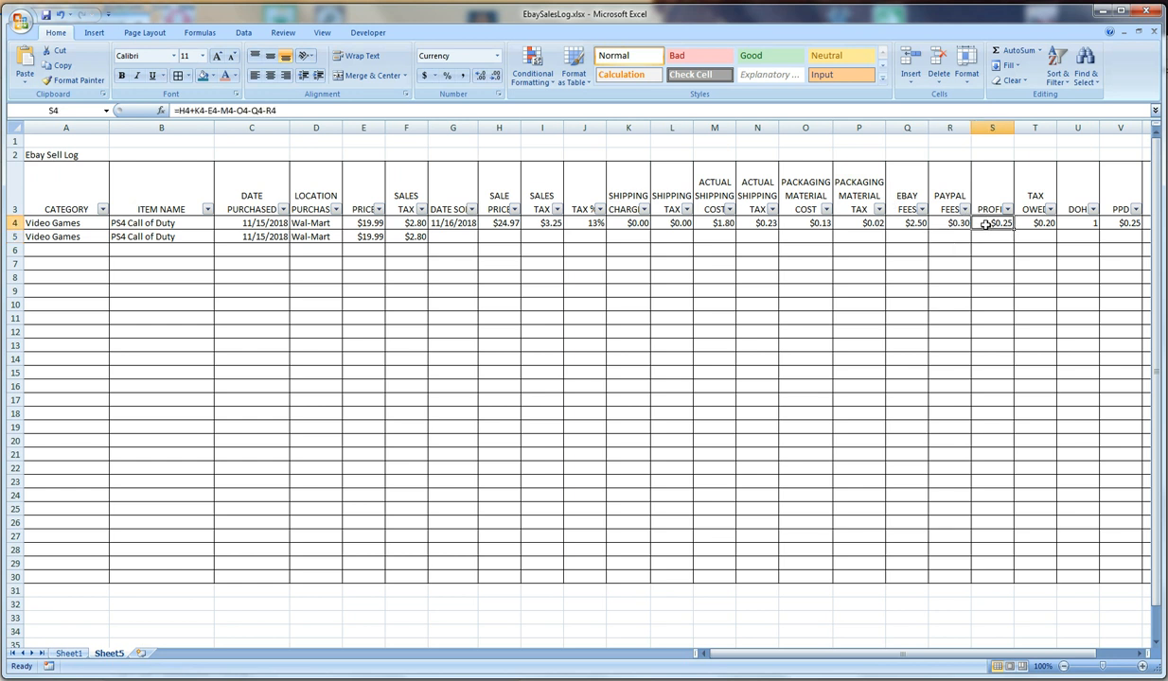
click(176, 111)
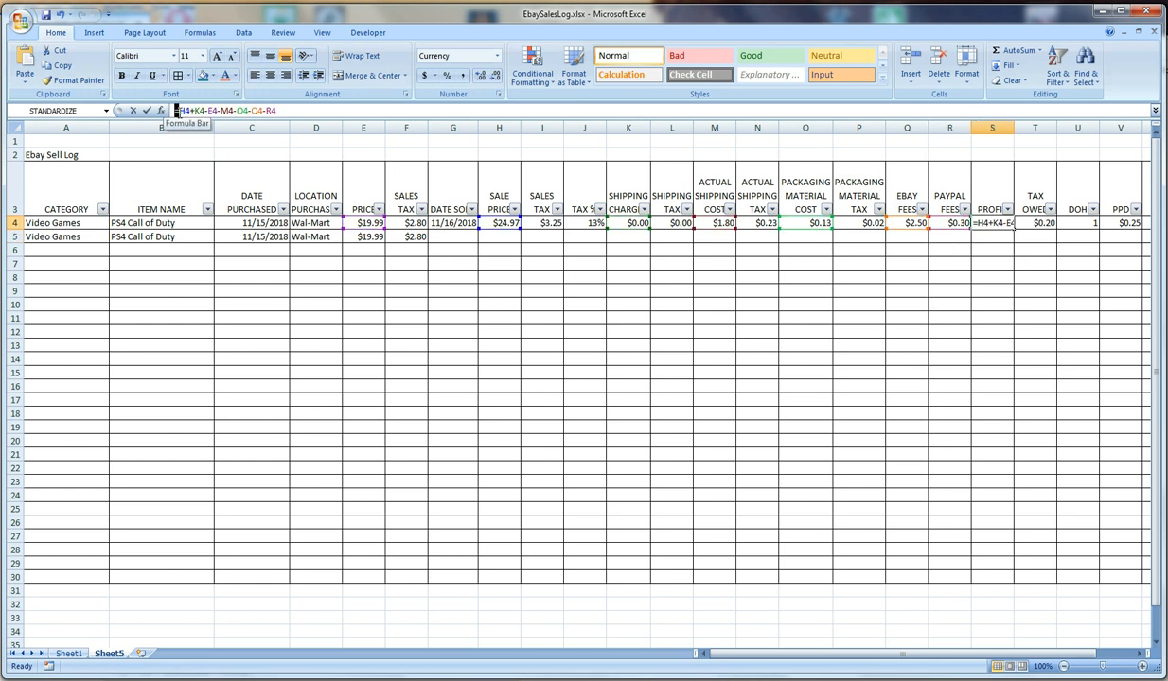
text(if(G4="","",)
click(345, 110)
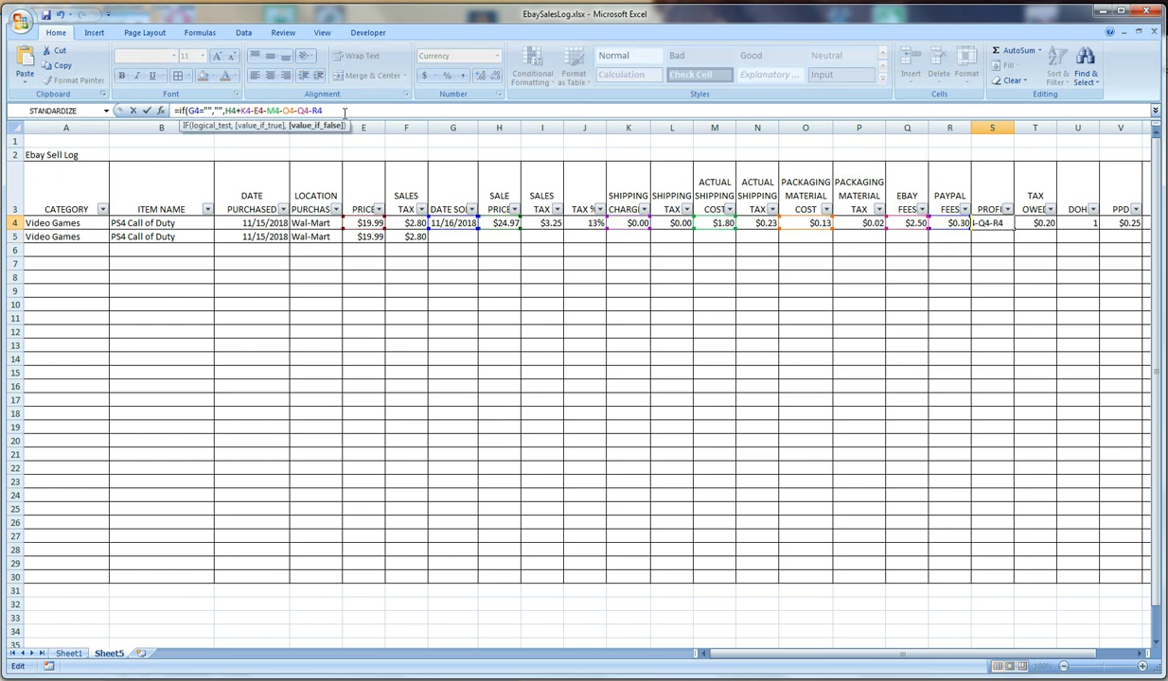
key(Return)
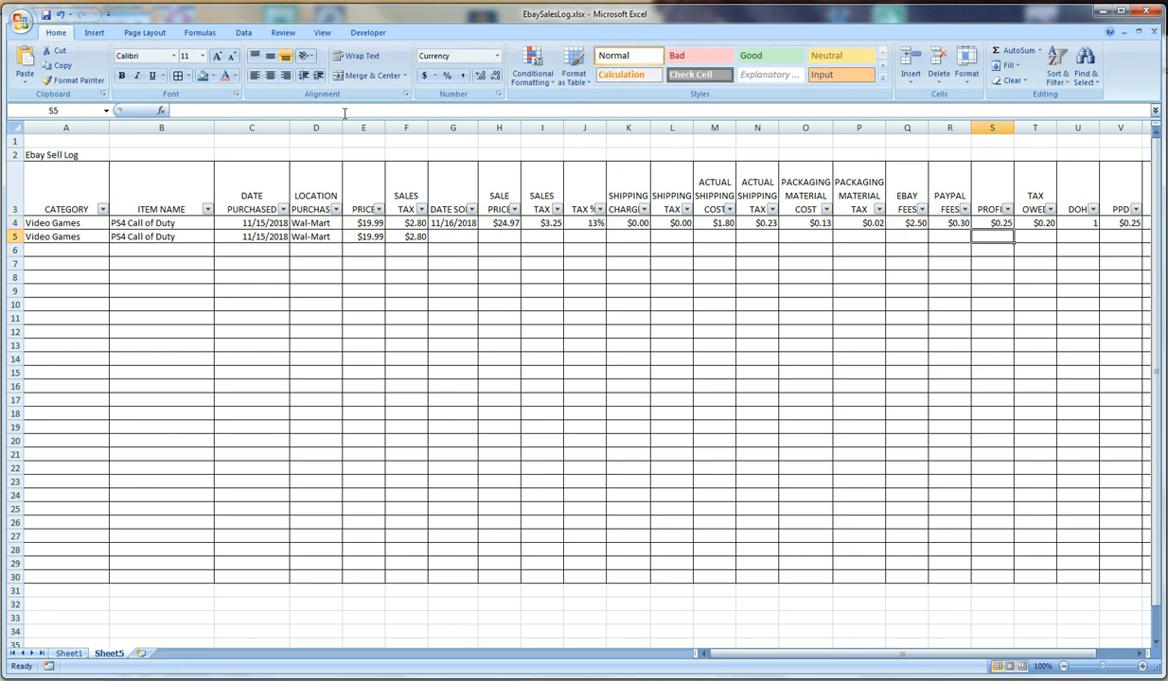
Wrap the tax owed formula in T4 in the same IF test, giving =if(G4="","",I4+L4-F4-N4-P4)
click(1025, 223)
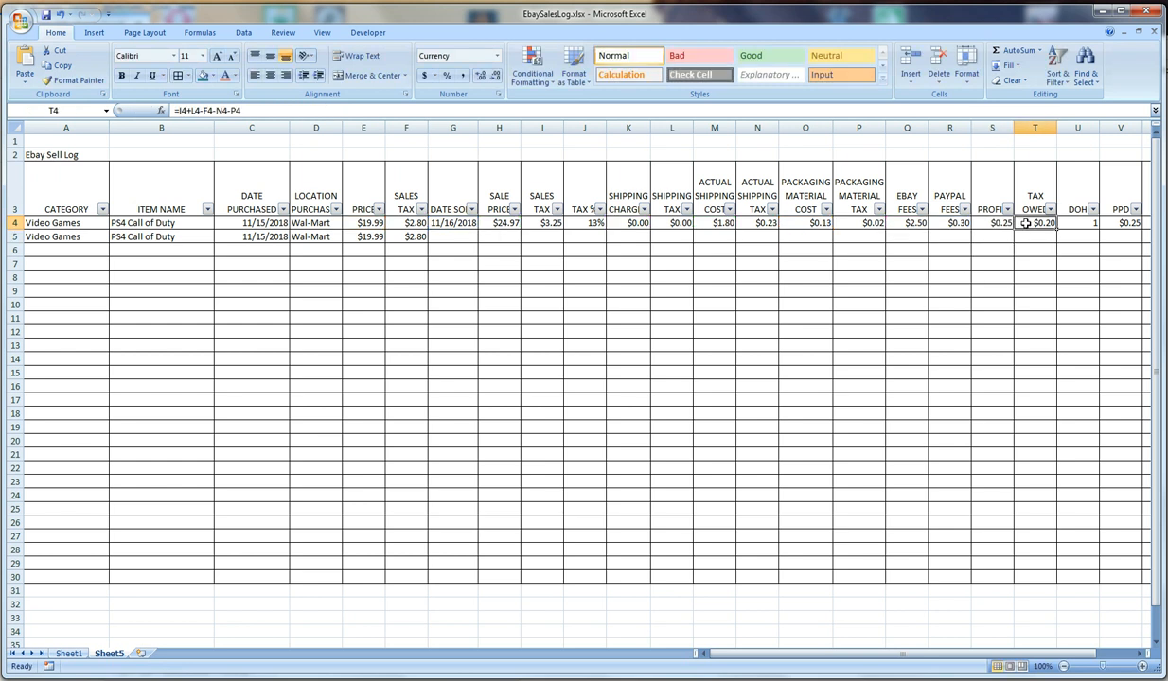
click(176, 110)
text(if(G4="","",)
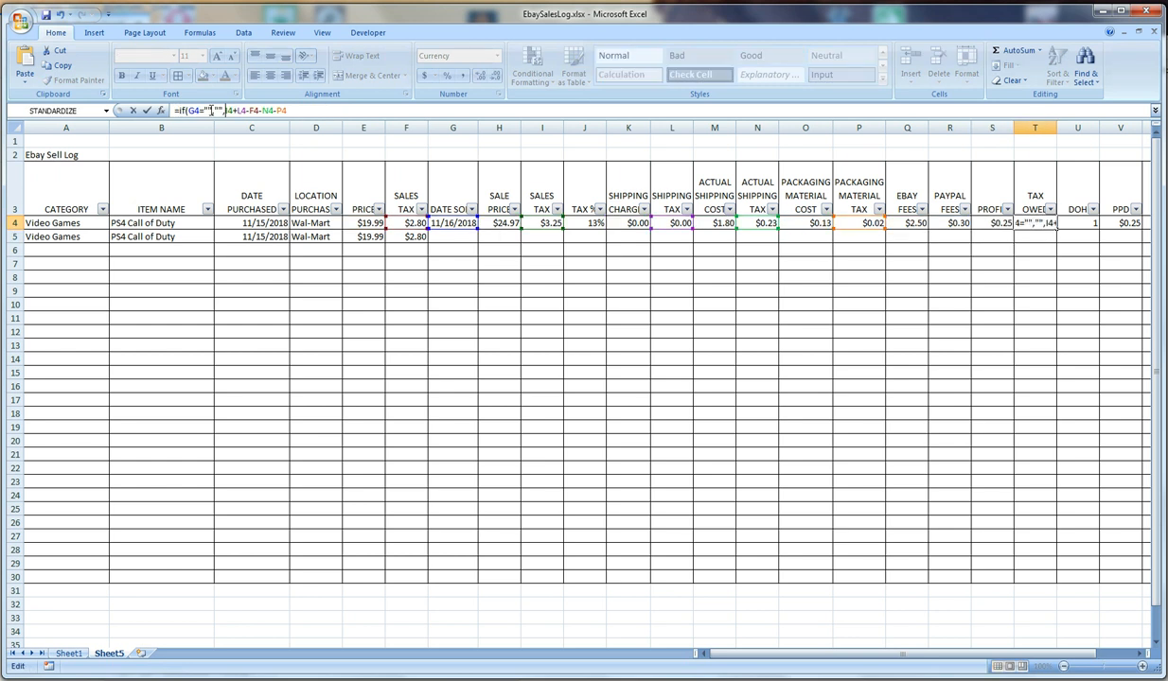
click(288, 110)
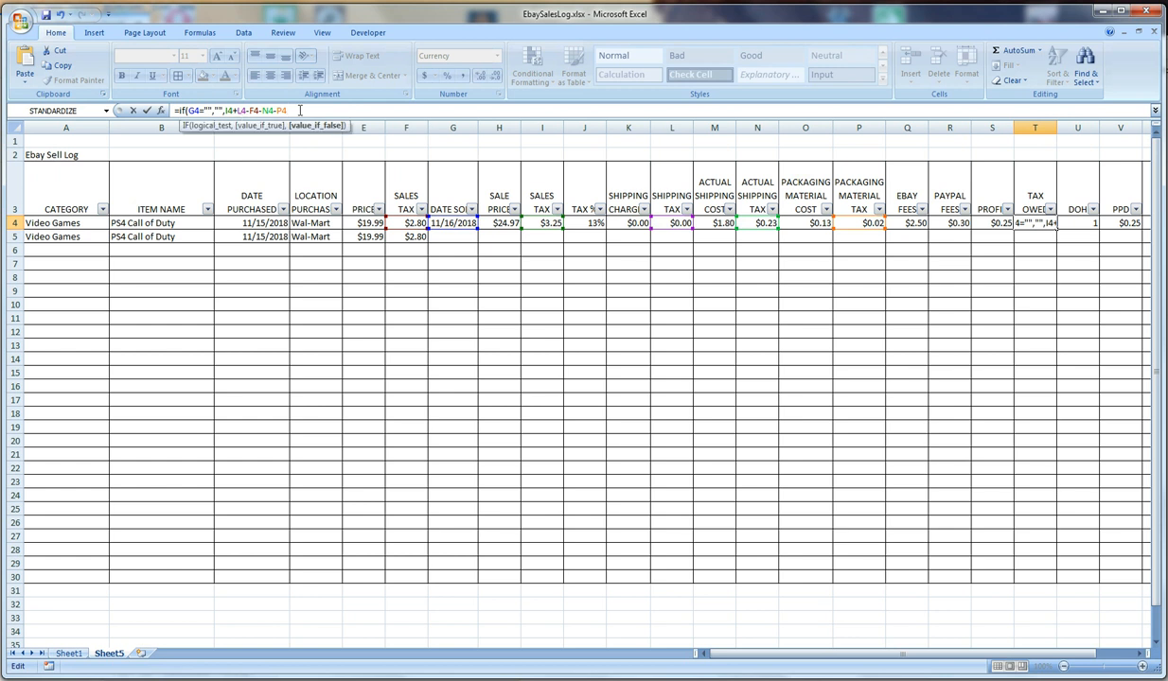
text())
key(Return)
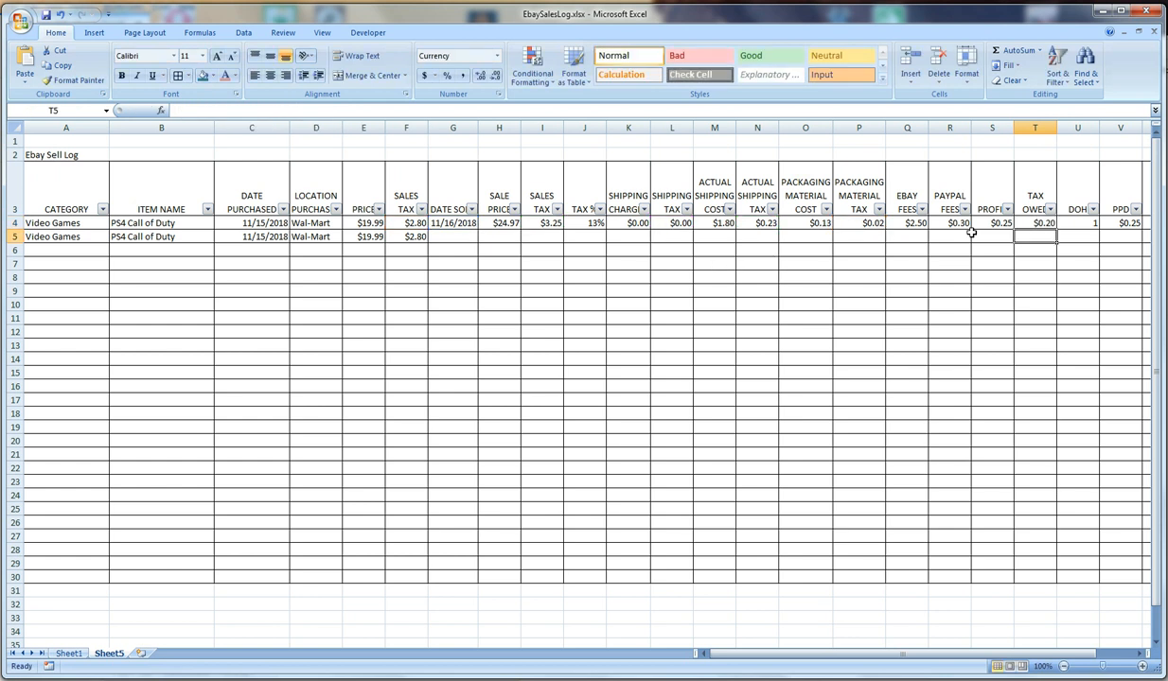
Wrap the DOH formula in U4 in the same IF test, giving =if(G4="","",G4-C4)
click(1079, 224)
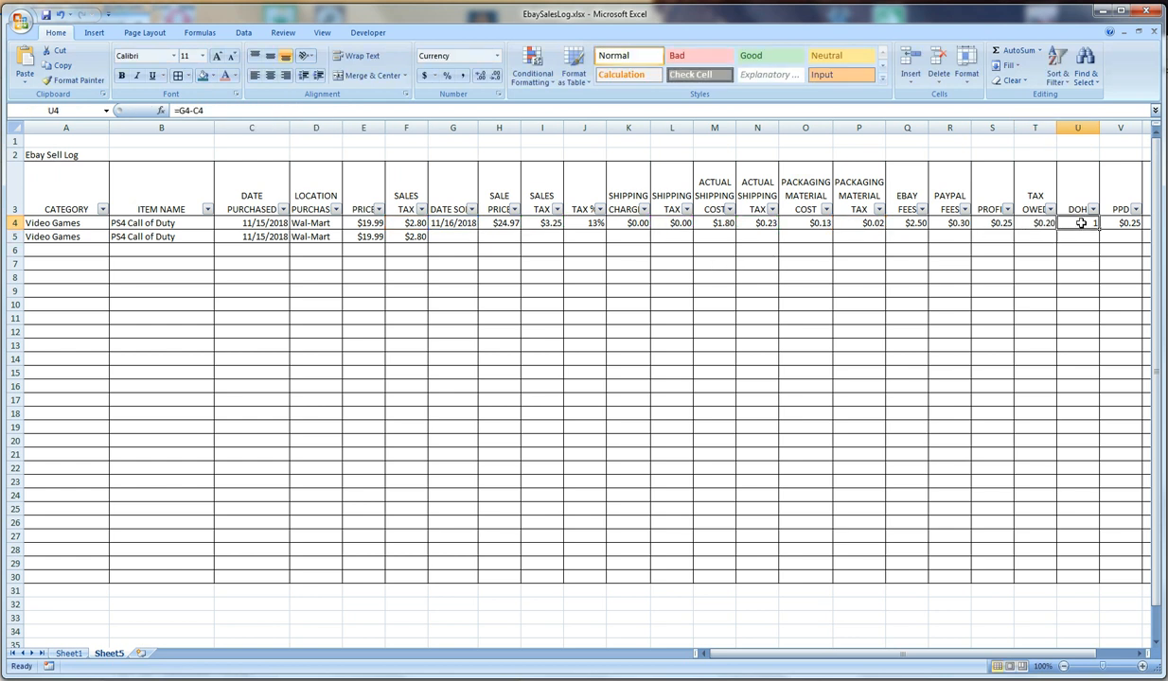
click(177, 111)
text(if(G4="","",)
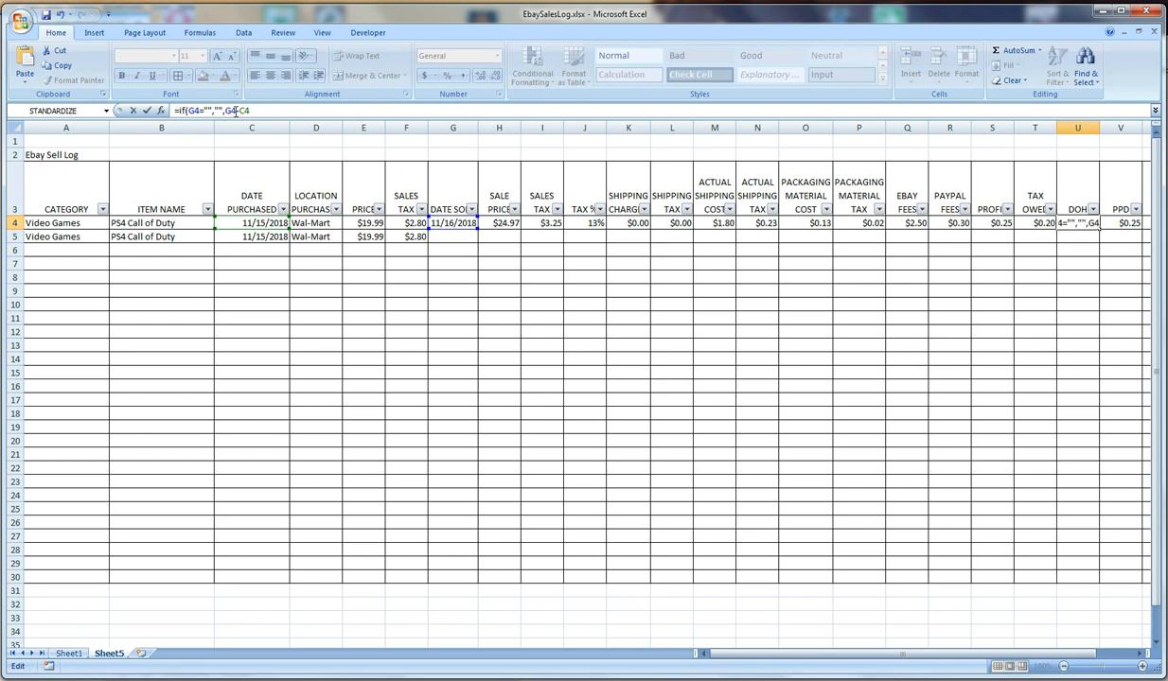
text())
key(Return)
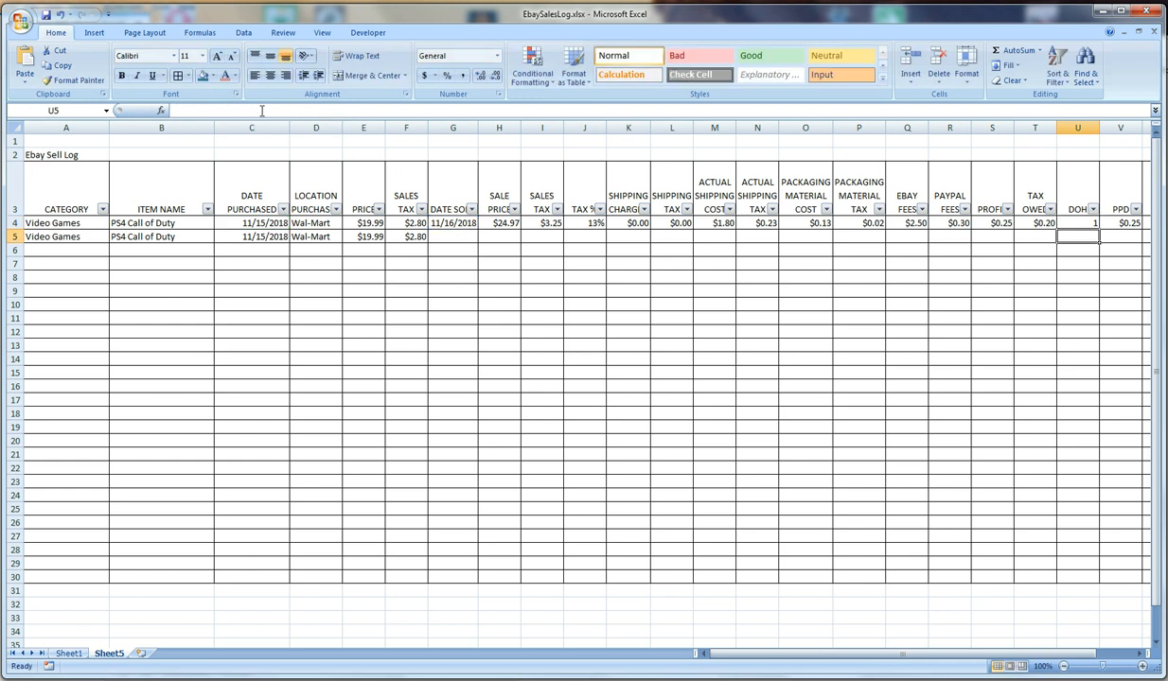
Wrap the PPD formula in V4 in the same IF test, giving =if(G4="","",S4/U4)
click(1122, 224)
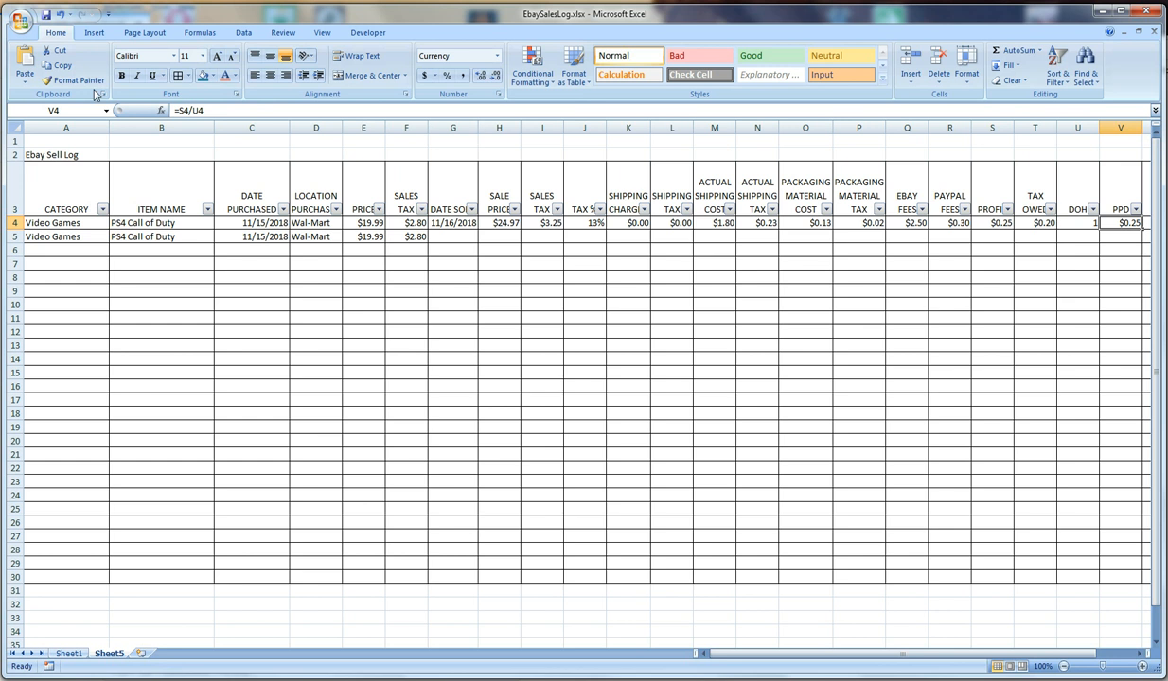
click(178, 110)
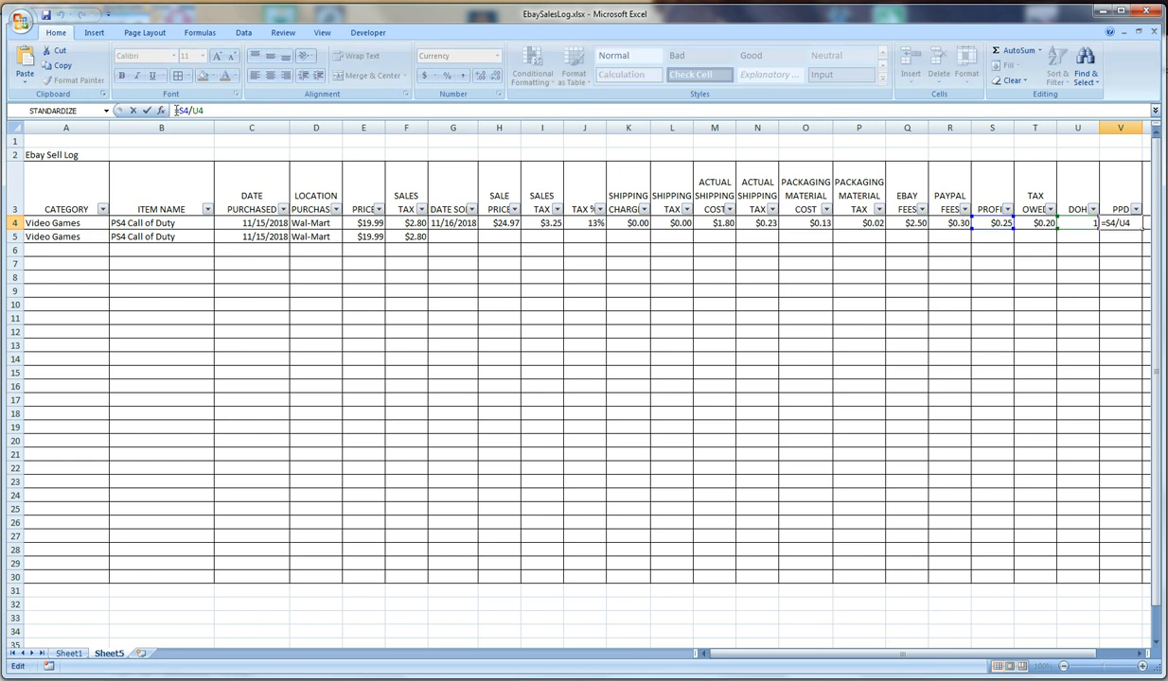
text(if(G4="","",)
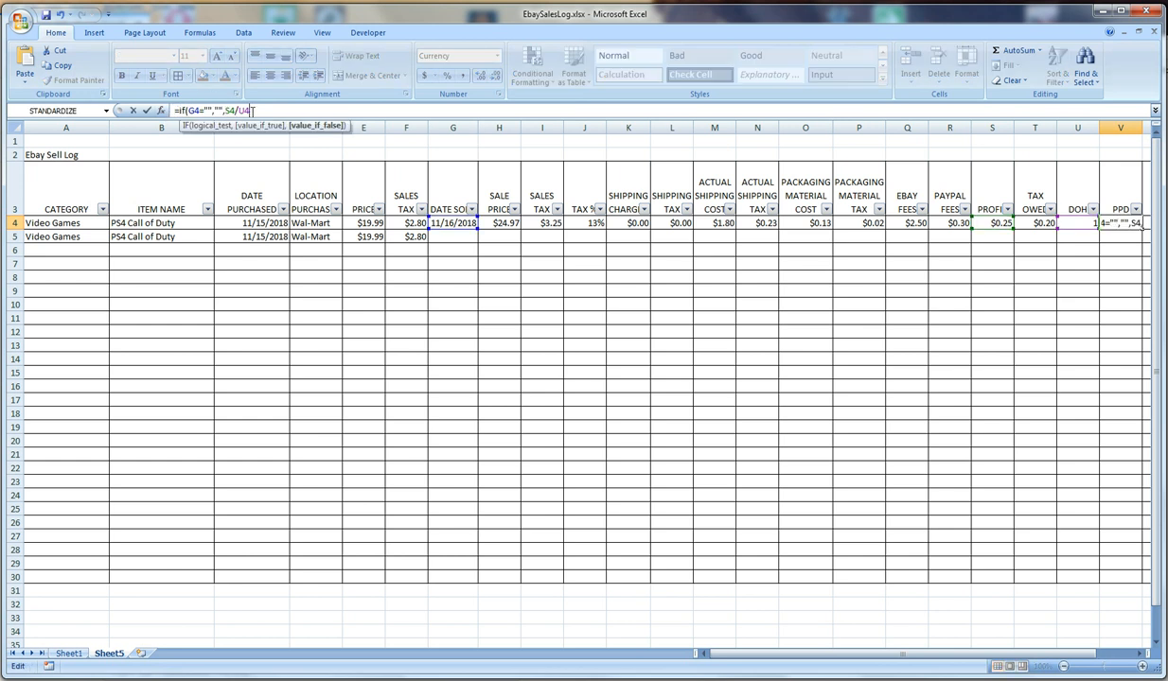
text())
key(Tab)
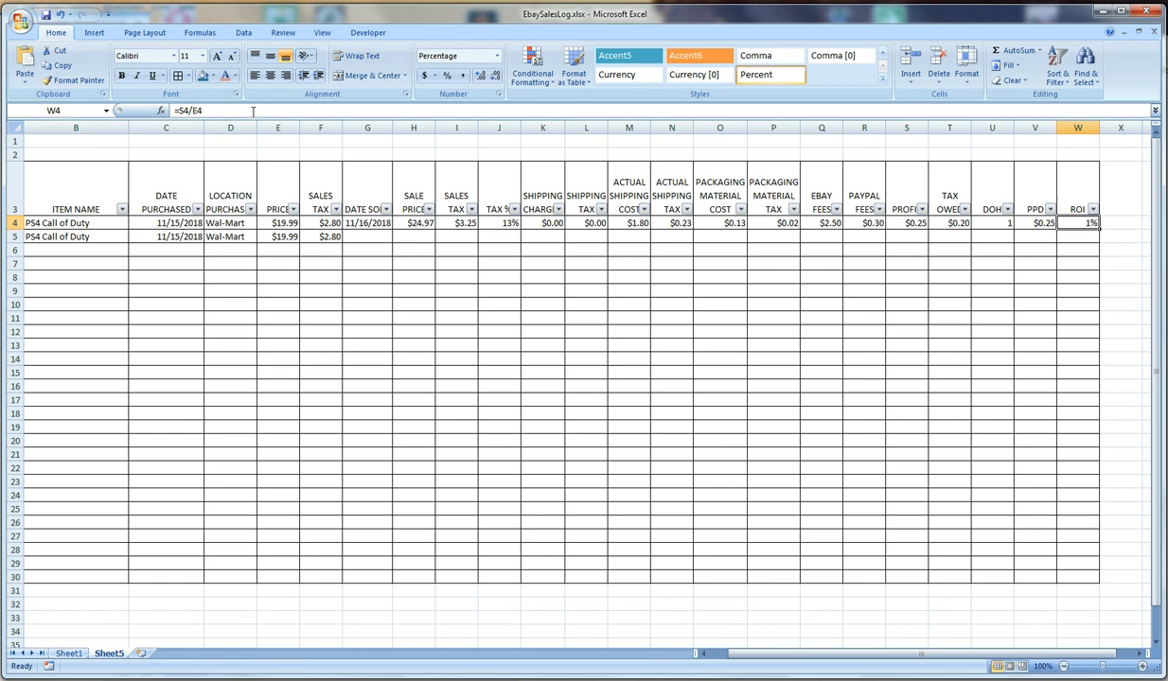
Wrap the ROI formula in W4 in the same IF test, giving =if(G4="","",S4/E4)
click(176, 110)
text(if(G4="","",)
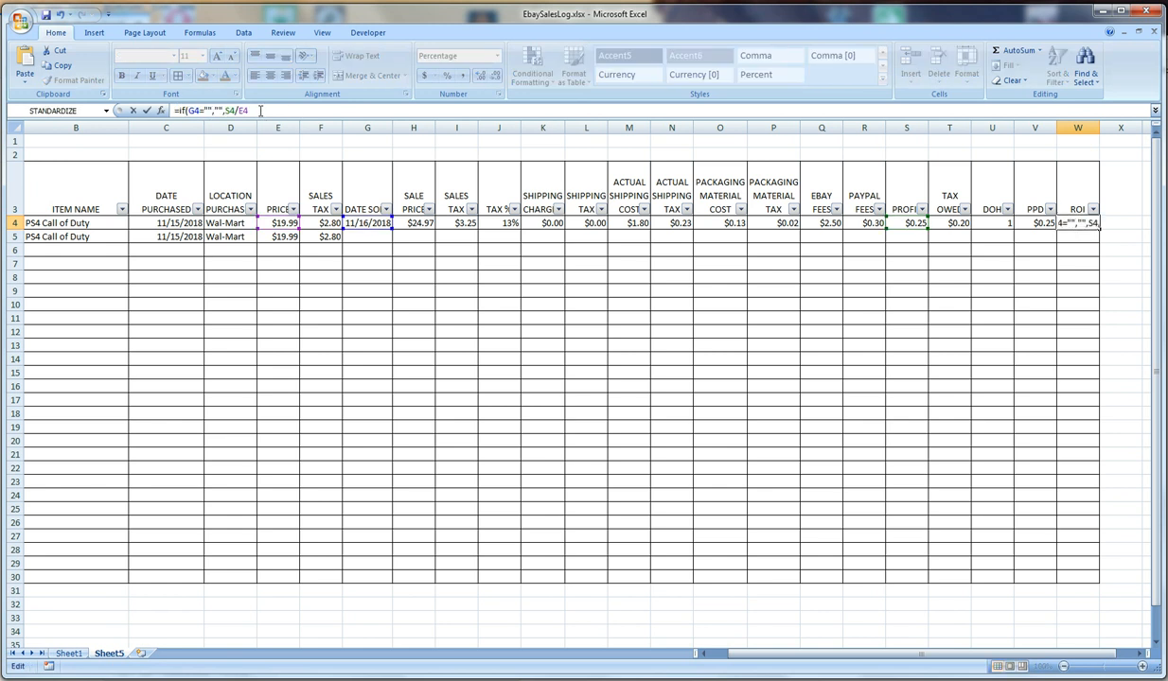
text())
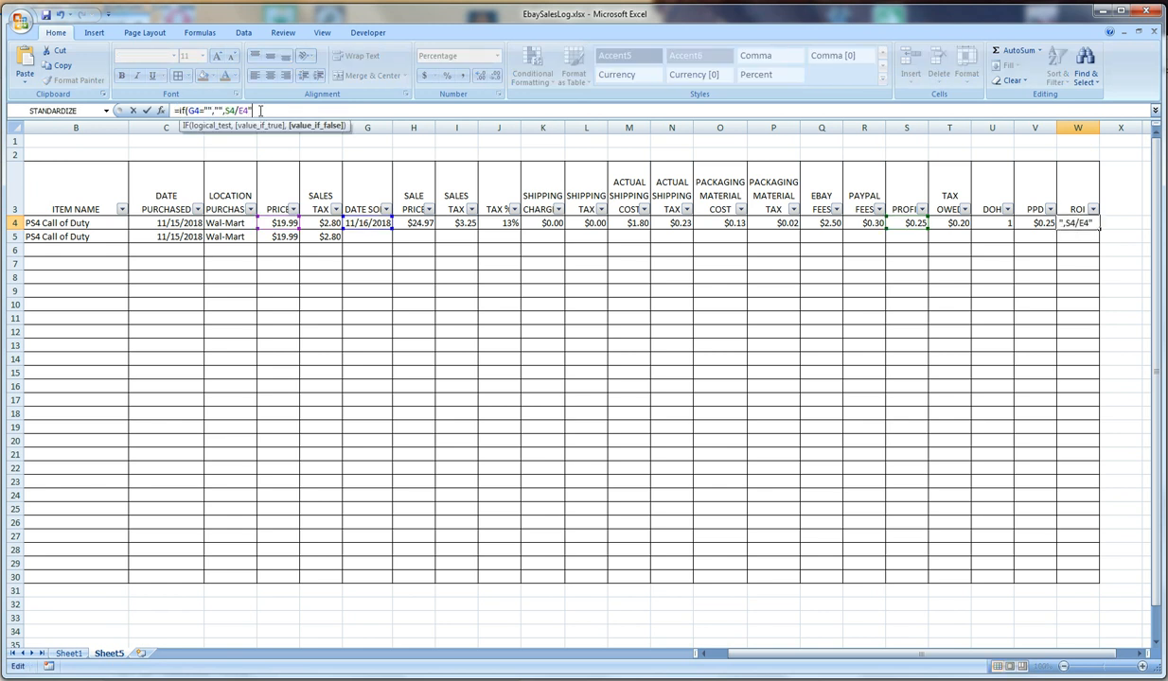
key(Return)
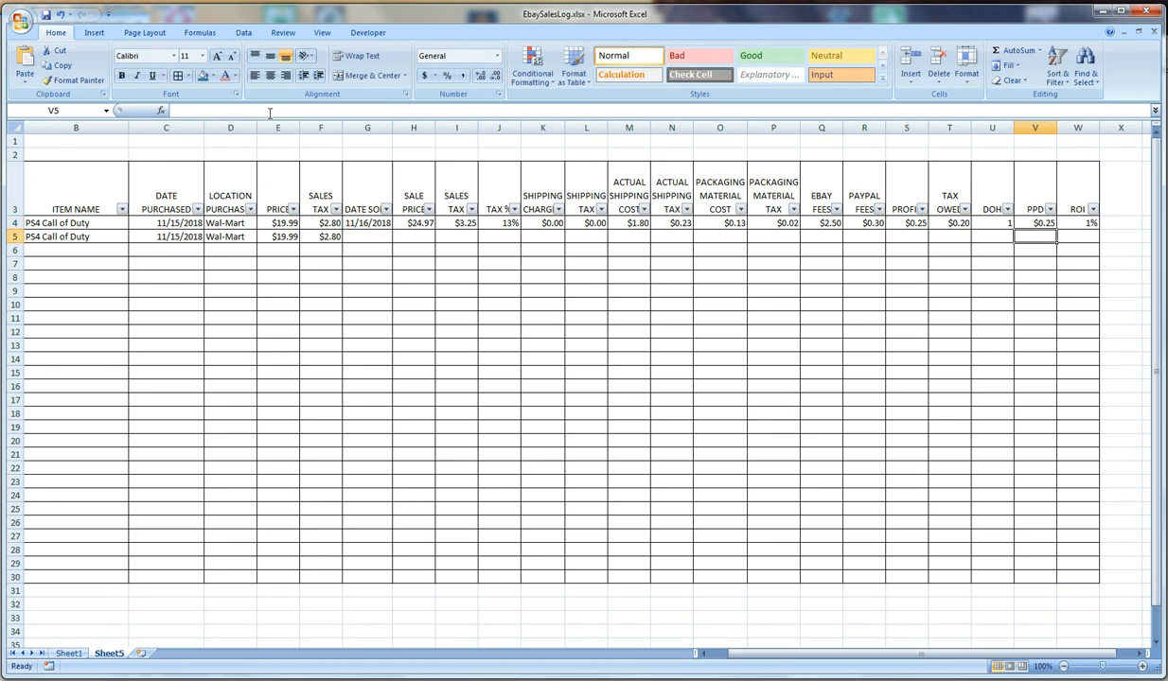
Fill the formulas in Q4:W4, from eBay fees through ROI, down to row 15
click(776, 224)
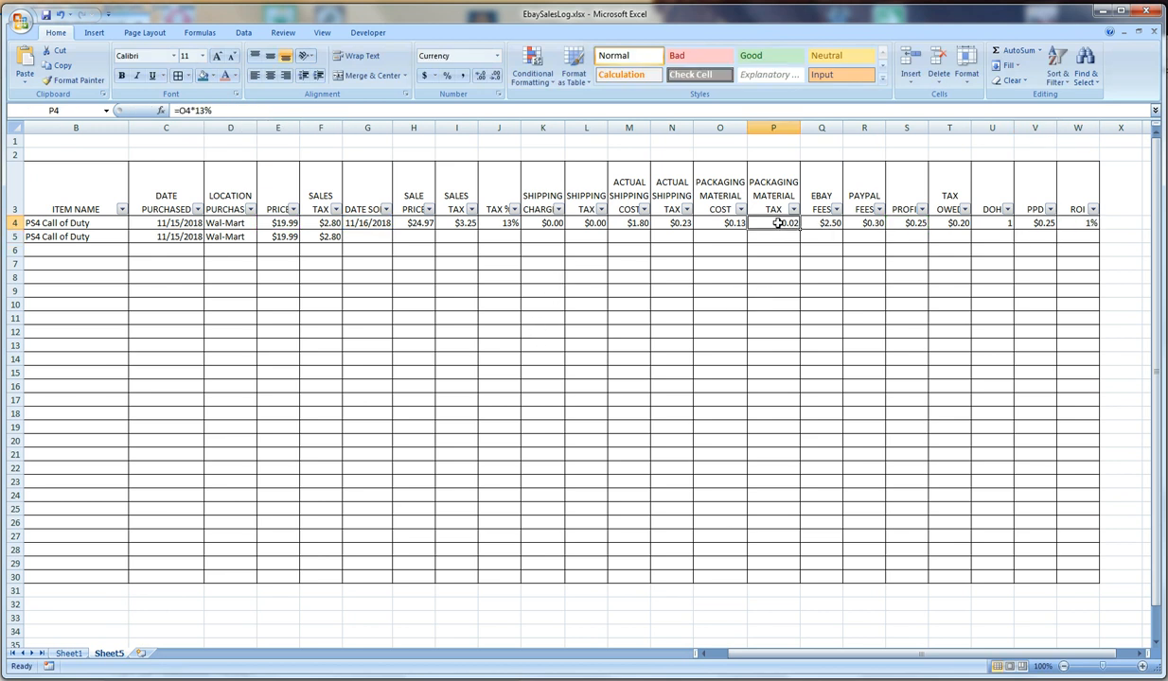
click(672, 224)
click(731, 224)
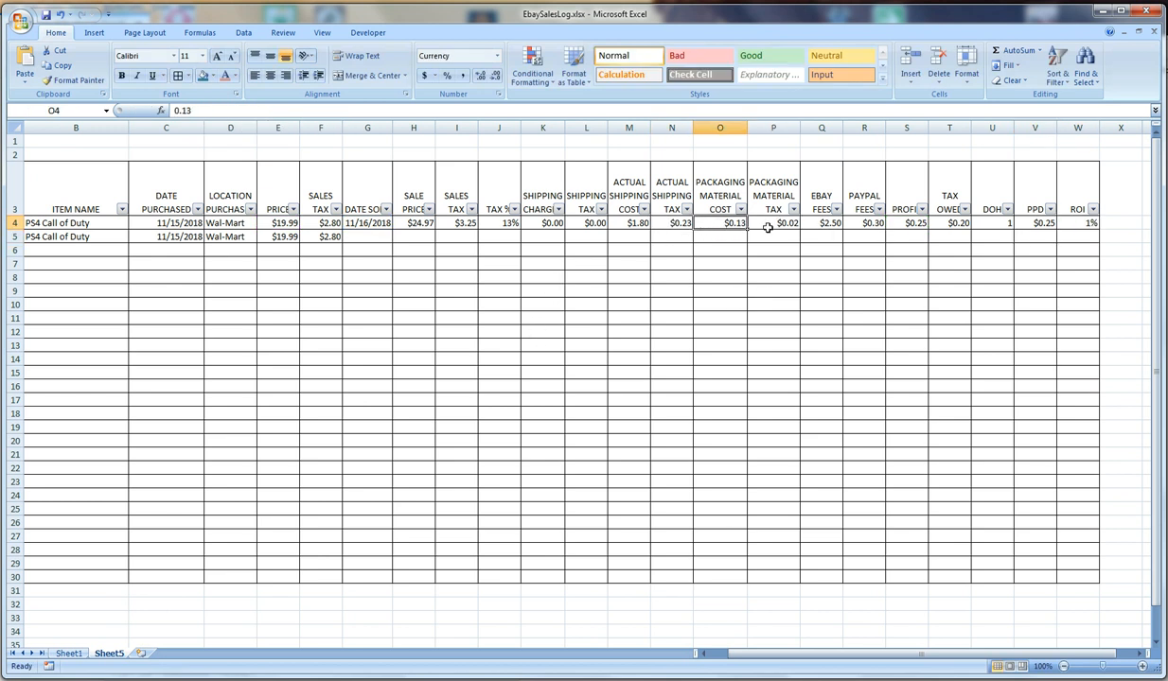
click(767, 227)
click(815, 225)
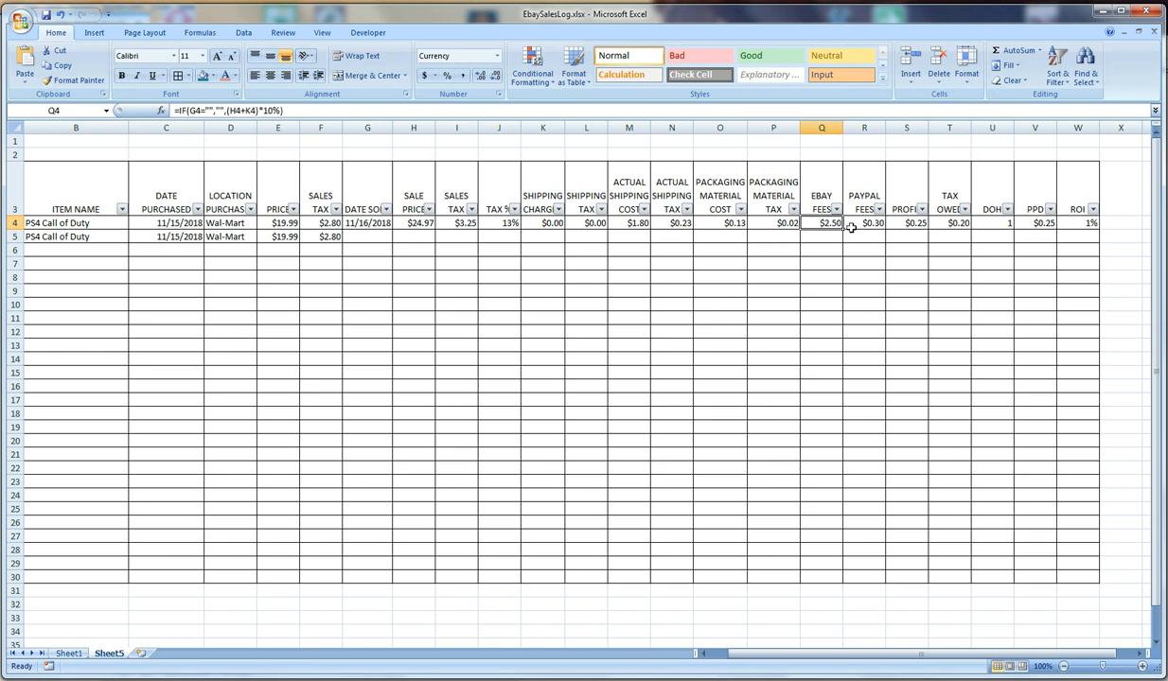
drag(825, 224, 1106, 388)
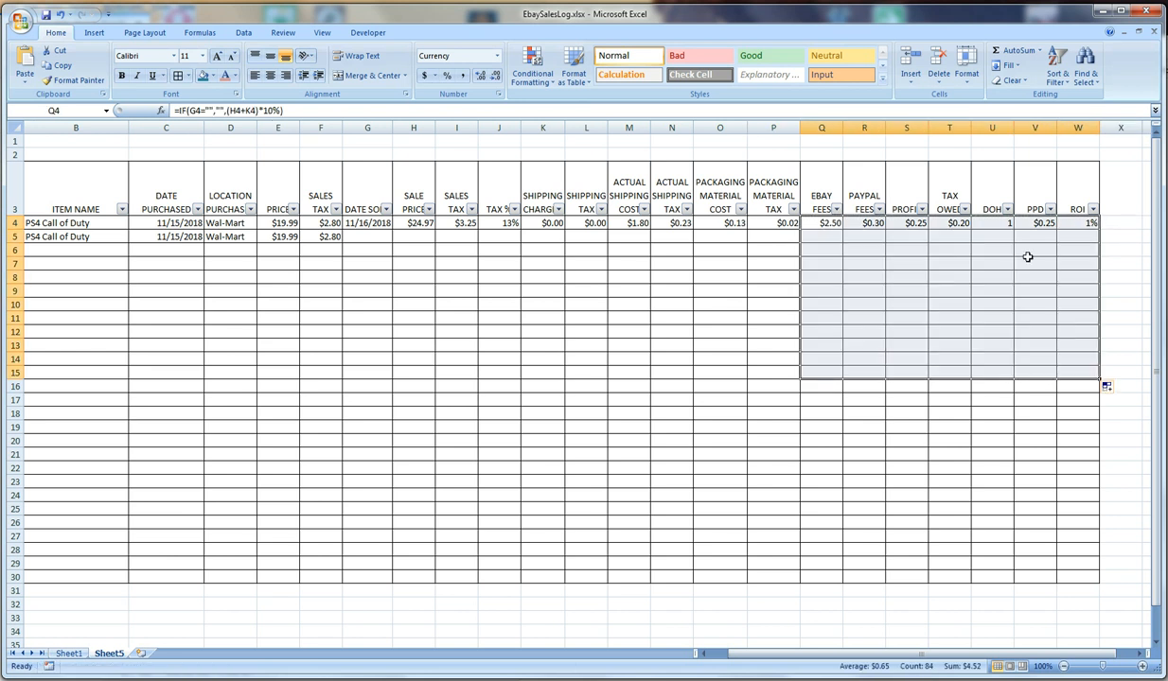
click(768, 225)
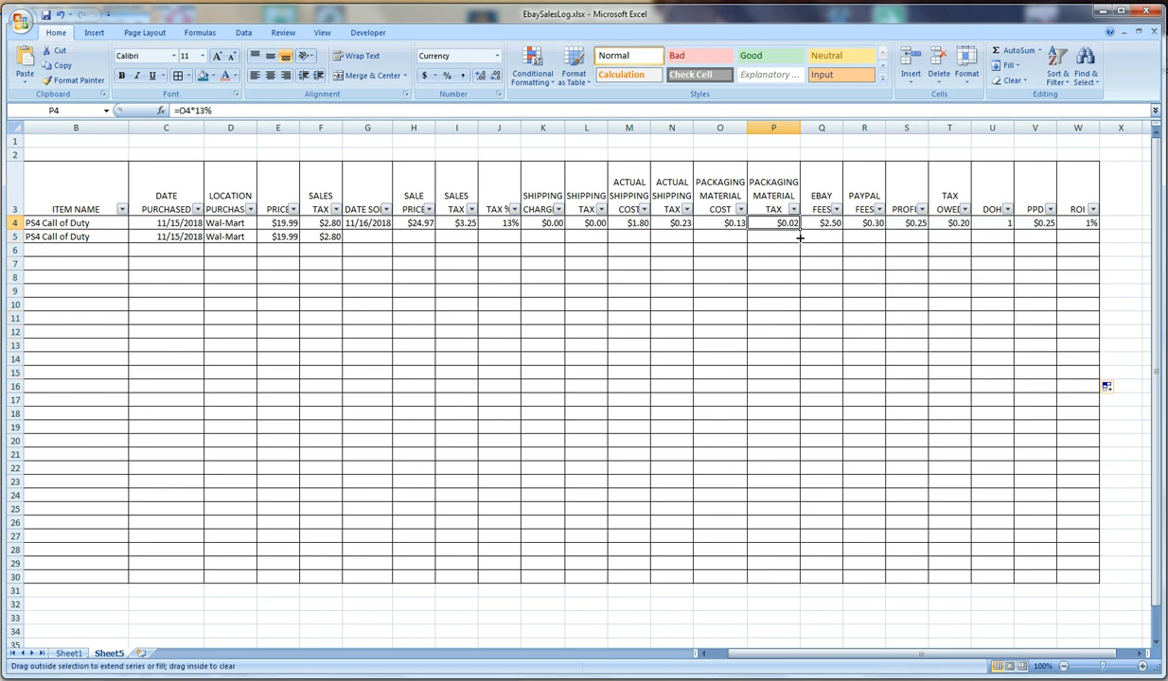
drag(799, 238, 806, 338)
key(ctrl+z)
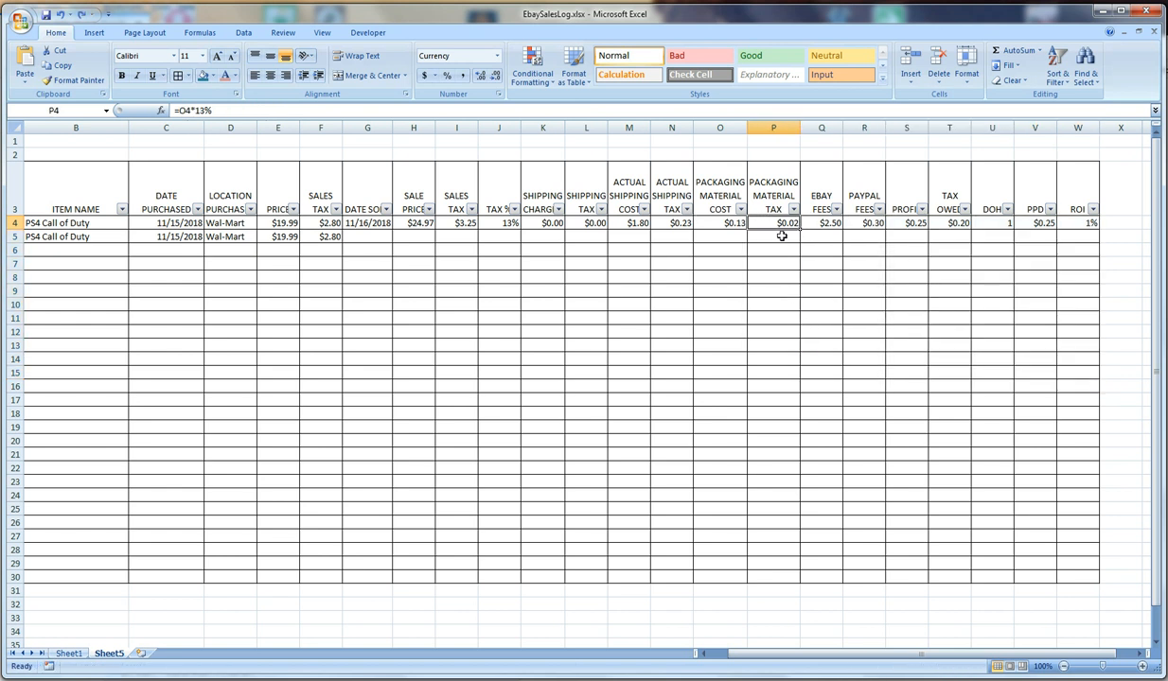
Wrap the packaging material tax formula in P4 in the same IF test, giving =if(G4="","",O4*13%)
key(F2)
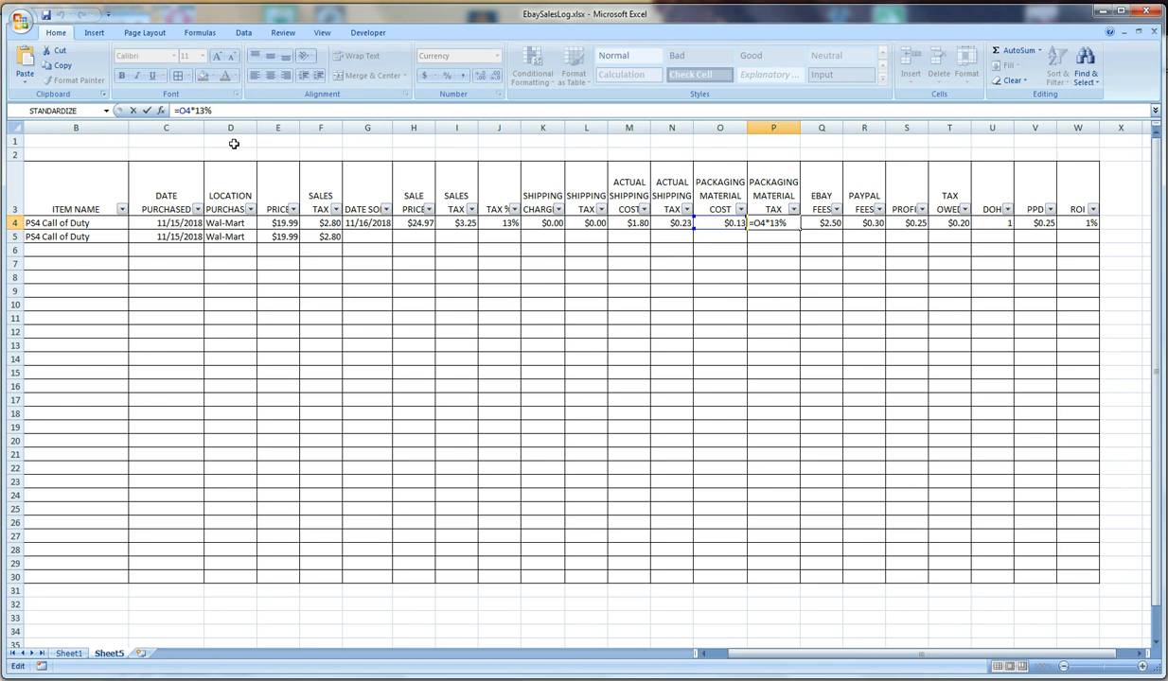
click(178, 111)
text(if(G4="","",)
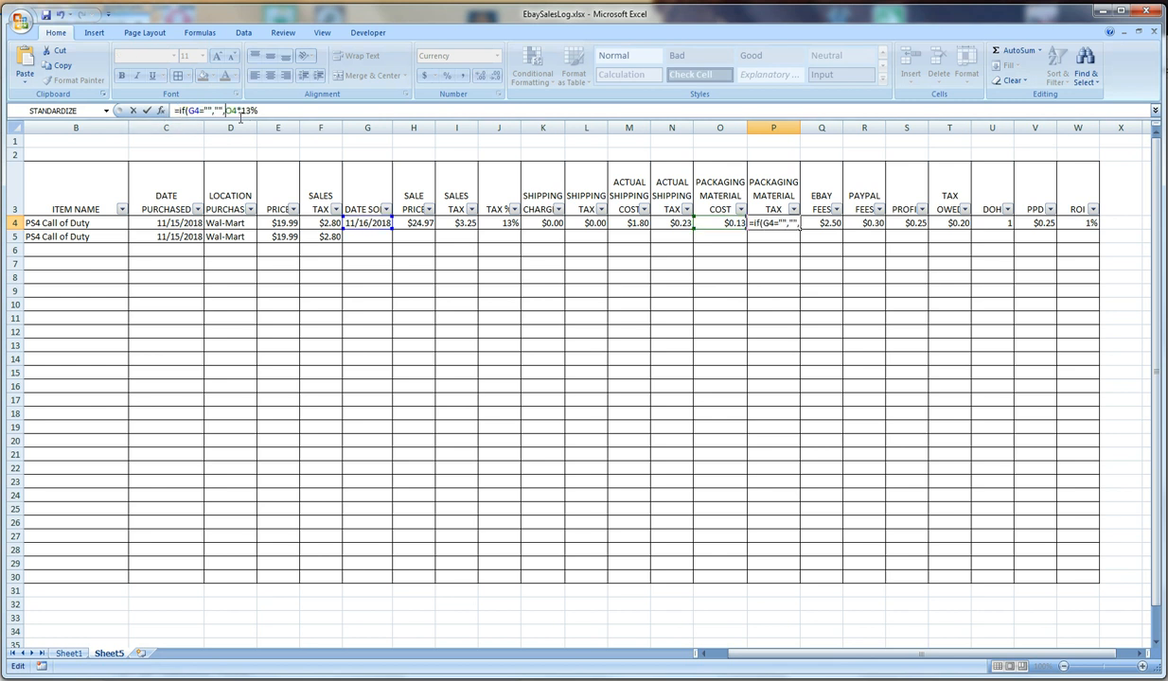
text())
key(Return)
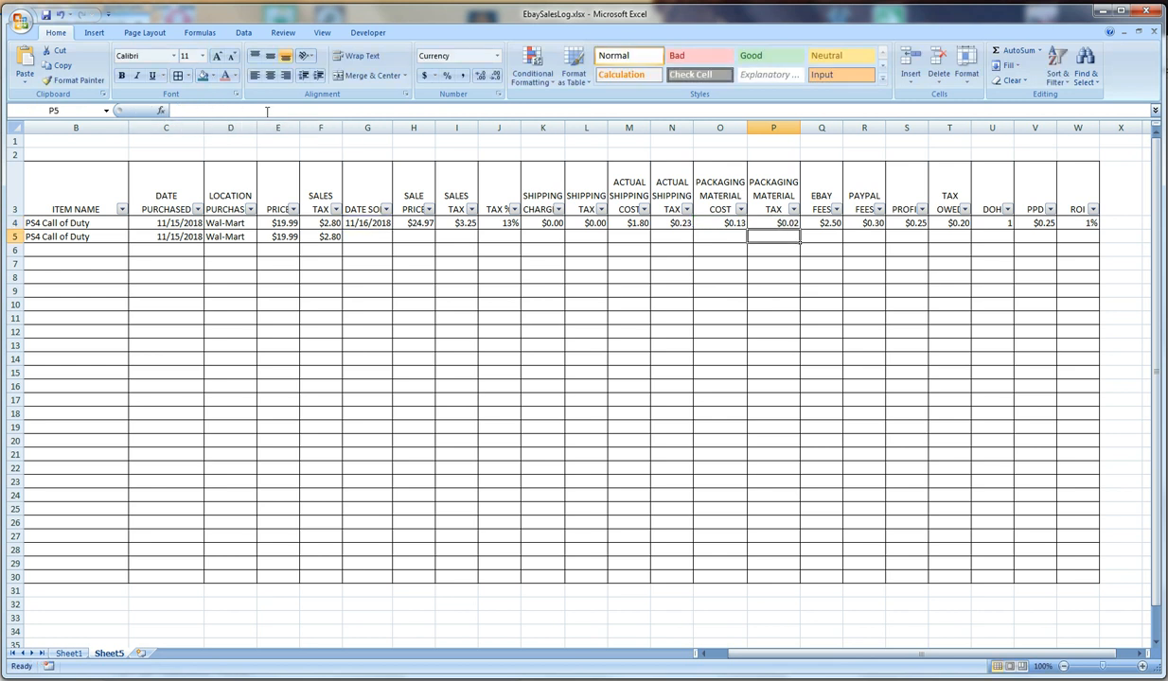
Wrap the tax % formula in J4 in the same IF test, giving =if(G4="","",I4/H4)
click(700, 223)
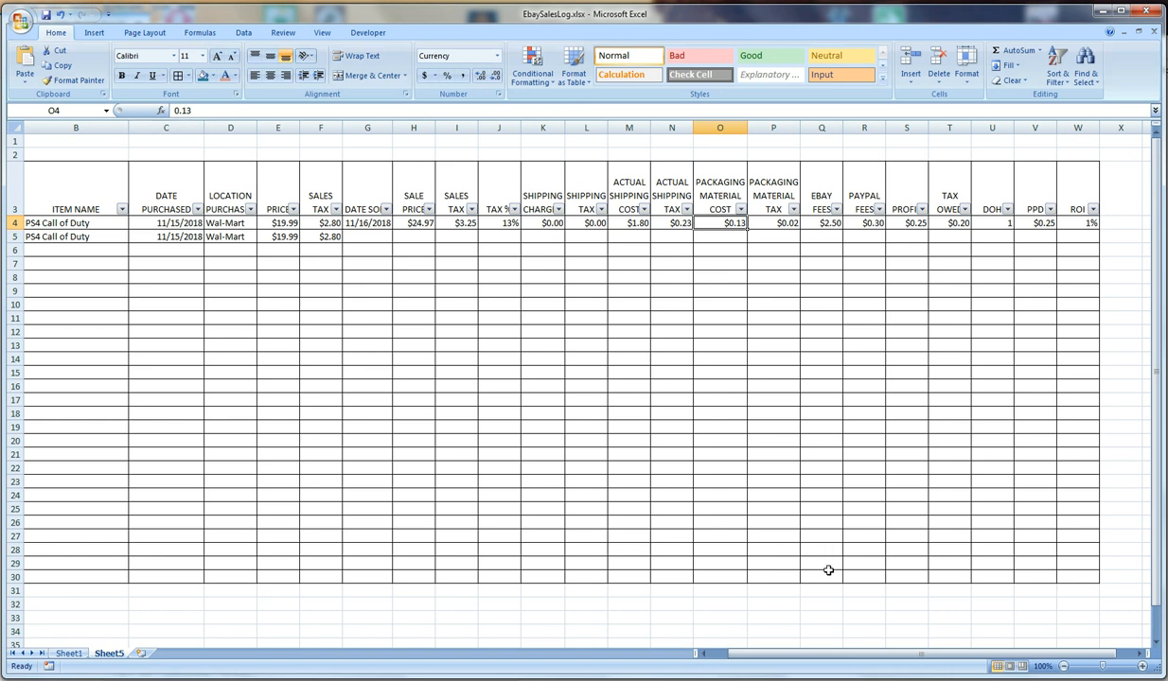
drag(858, 661, 801, 636)
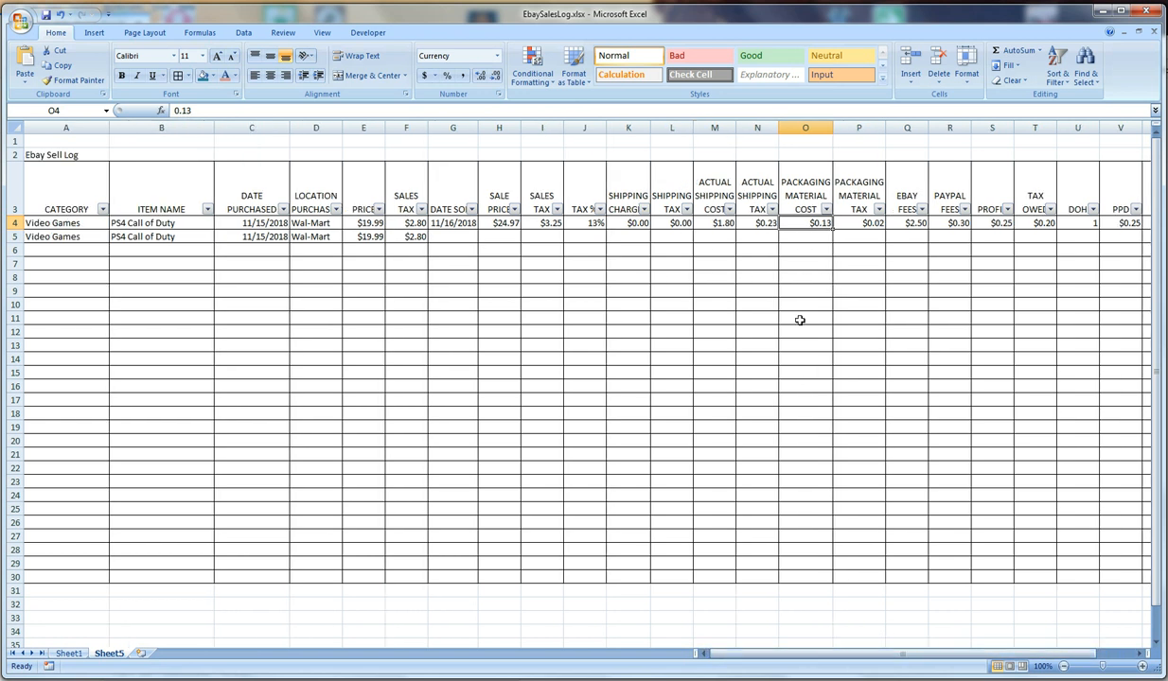
click(720, 220)
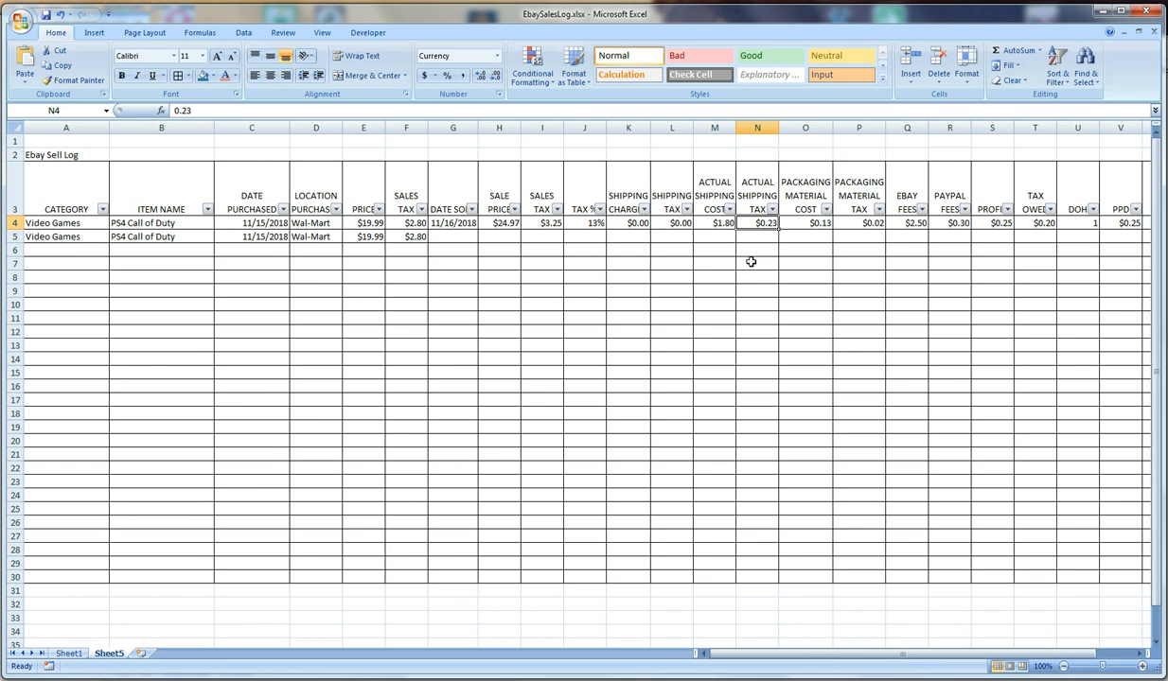
click(721, 232)
click(721, 225)
click(671, 226)
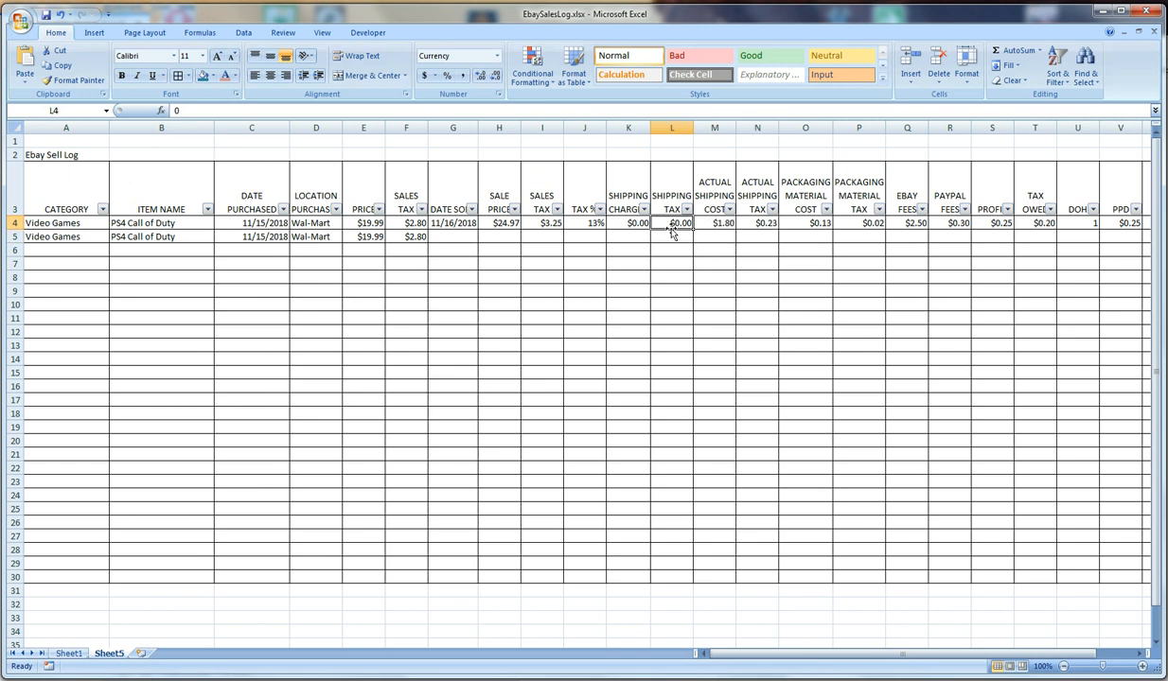
click(578, 223)
click(176, 110)
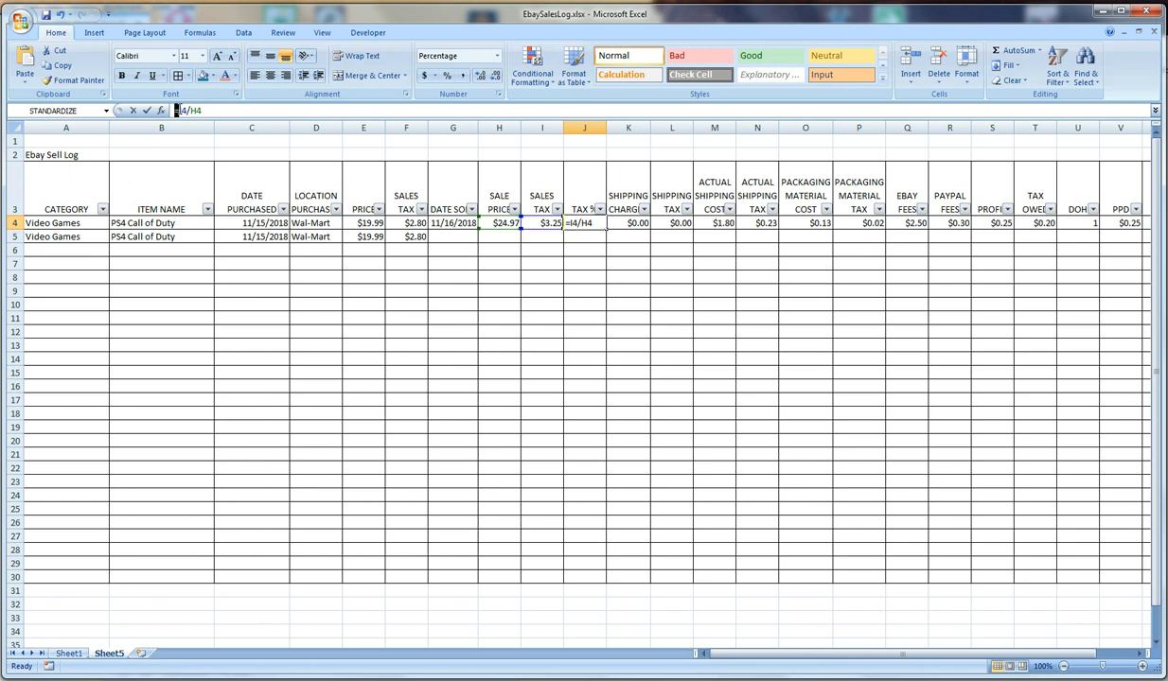
text(if(G4="","",)
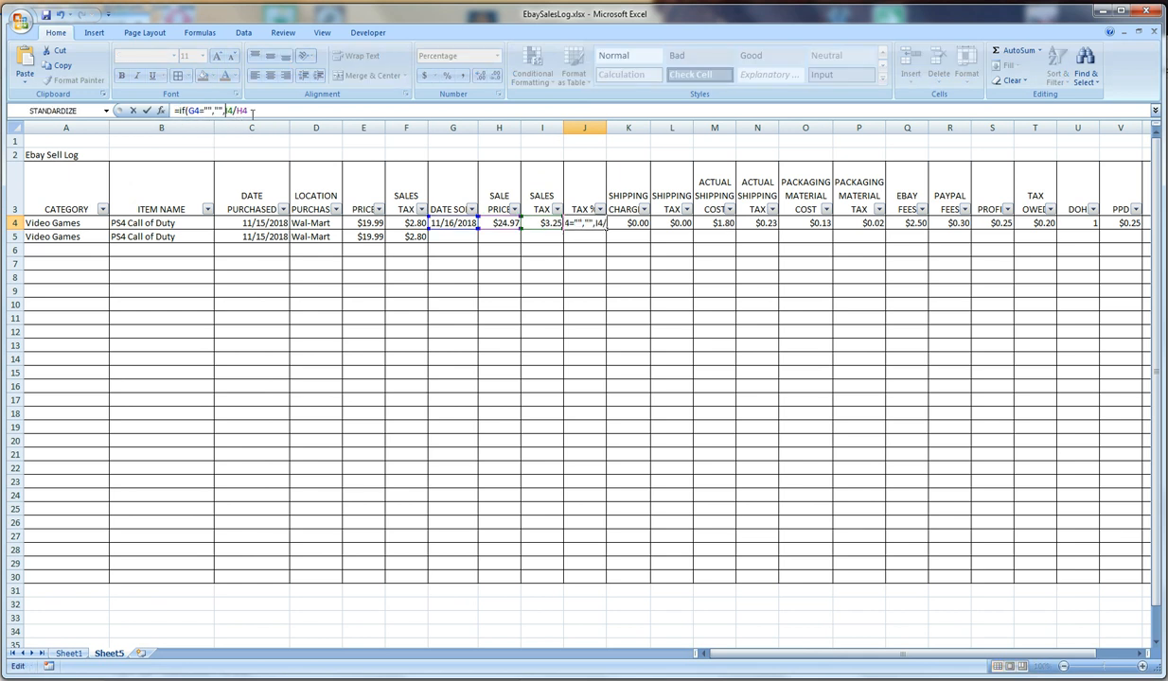
text())
key(Return)
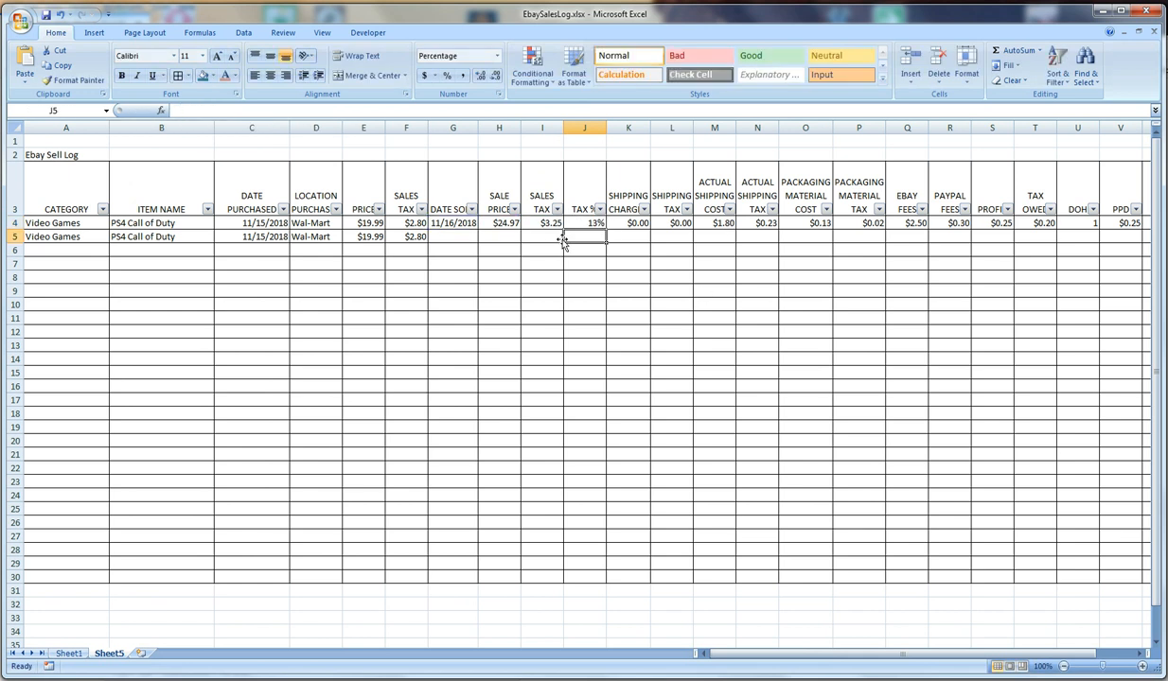
Change the tax rate in the purchase sales tax formula in F4 to 13%
click(534, 223)
click(508, 223)
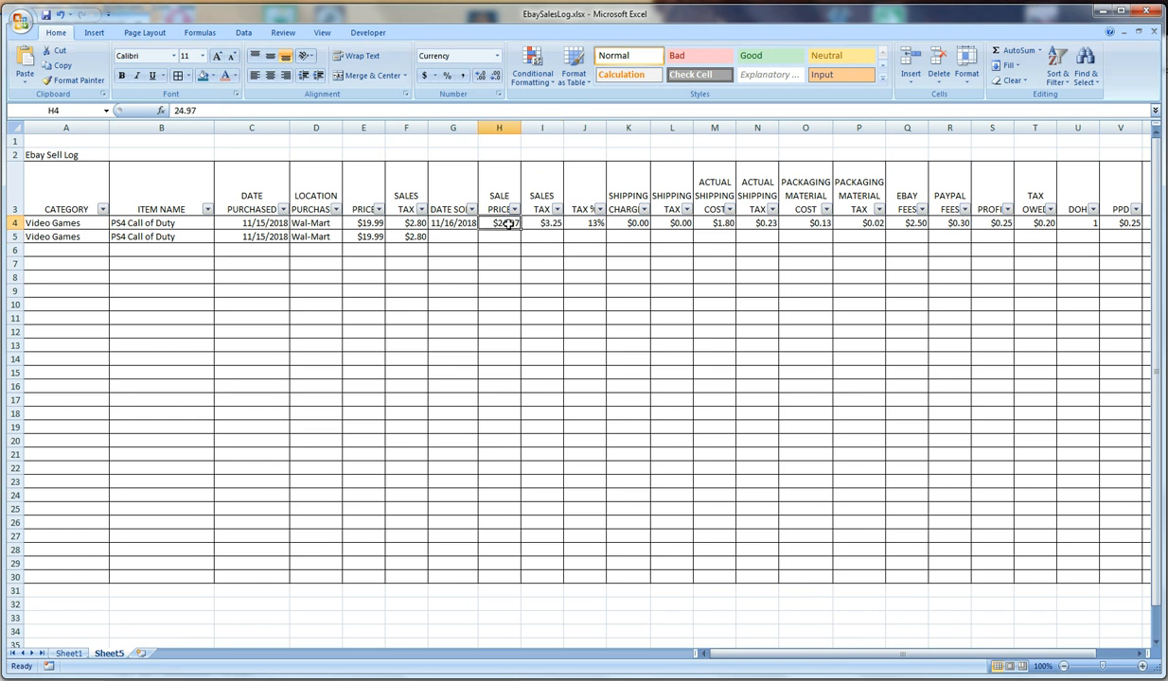
click(445, 224)
click(393, 219)
click(360, 219)
click(402, 223)
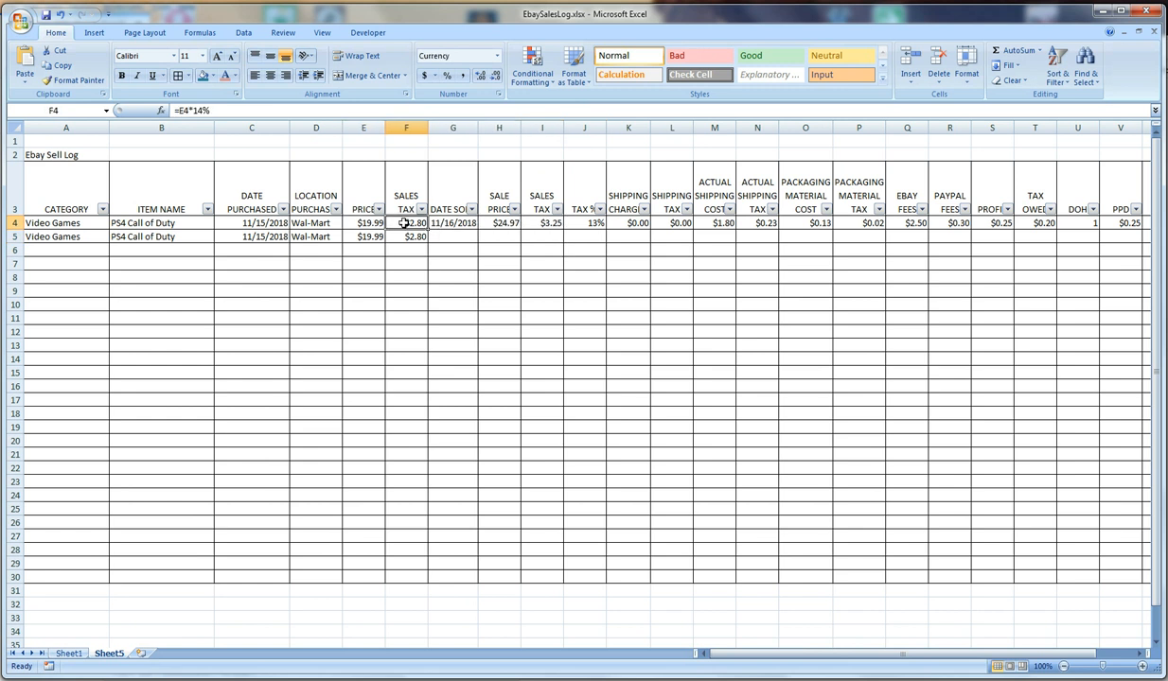
drag(764, 654, 765, 654)
click(201, 111)
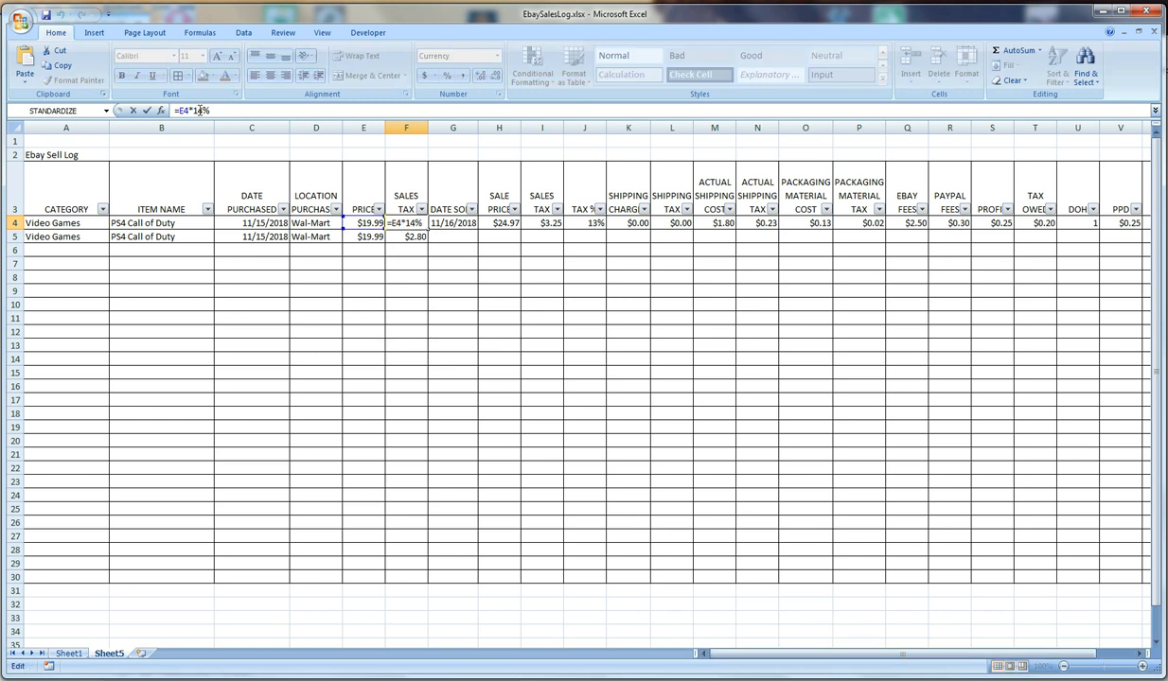
key(Return)
Change the tax rate in the second item's sales tax formula in F5 to 13%
click(200, 111)
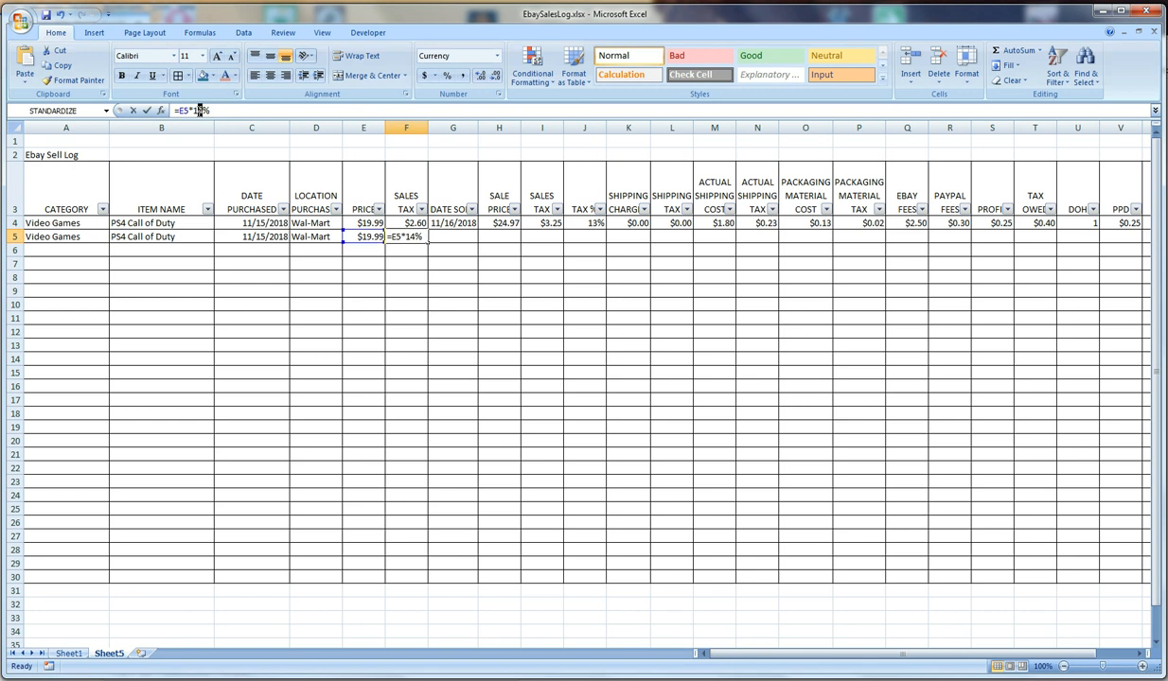
key(BackSpace)
text(3)
key(Return)
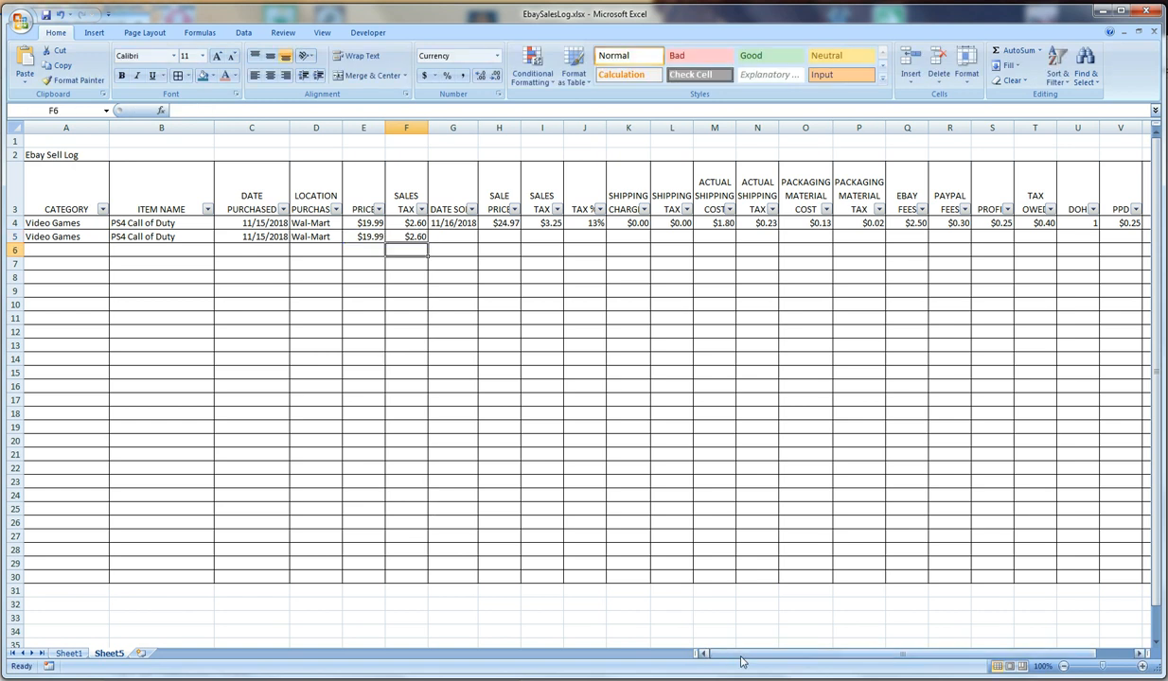
Check the shipping and packaging cost cells in row 4 for any remaining formulas that need the IF test
click(710, 654)
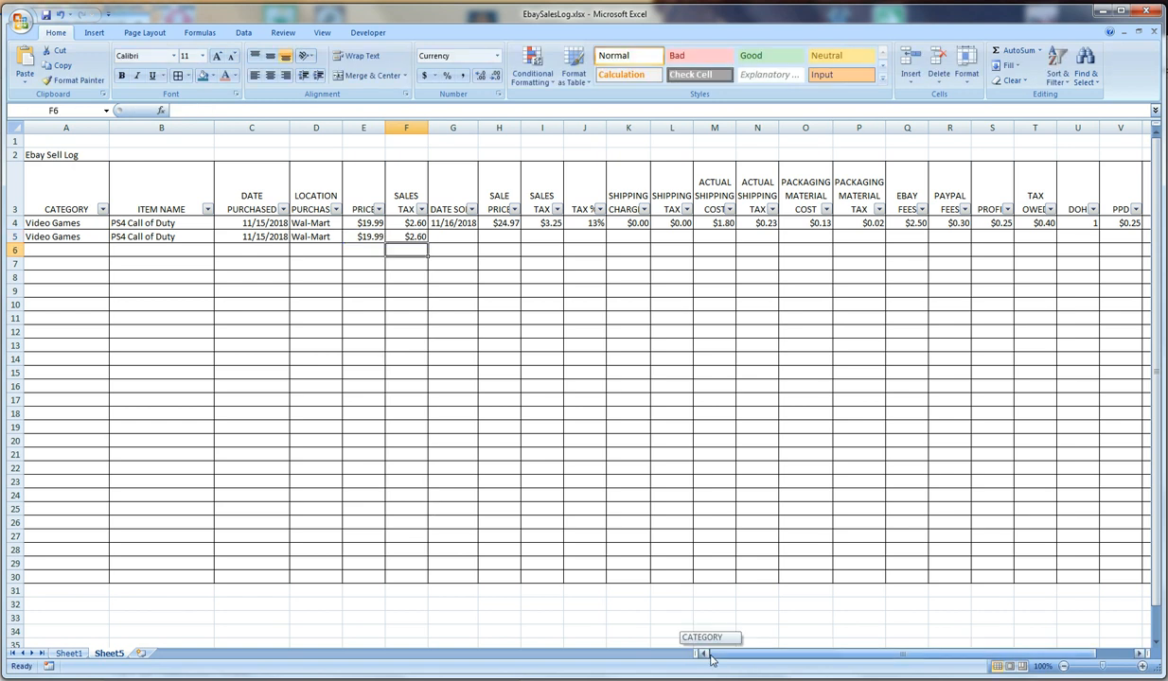
click(627, 224)
click(675, 223)
click(731, 231)
click(792, 234)
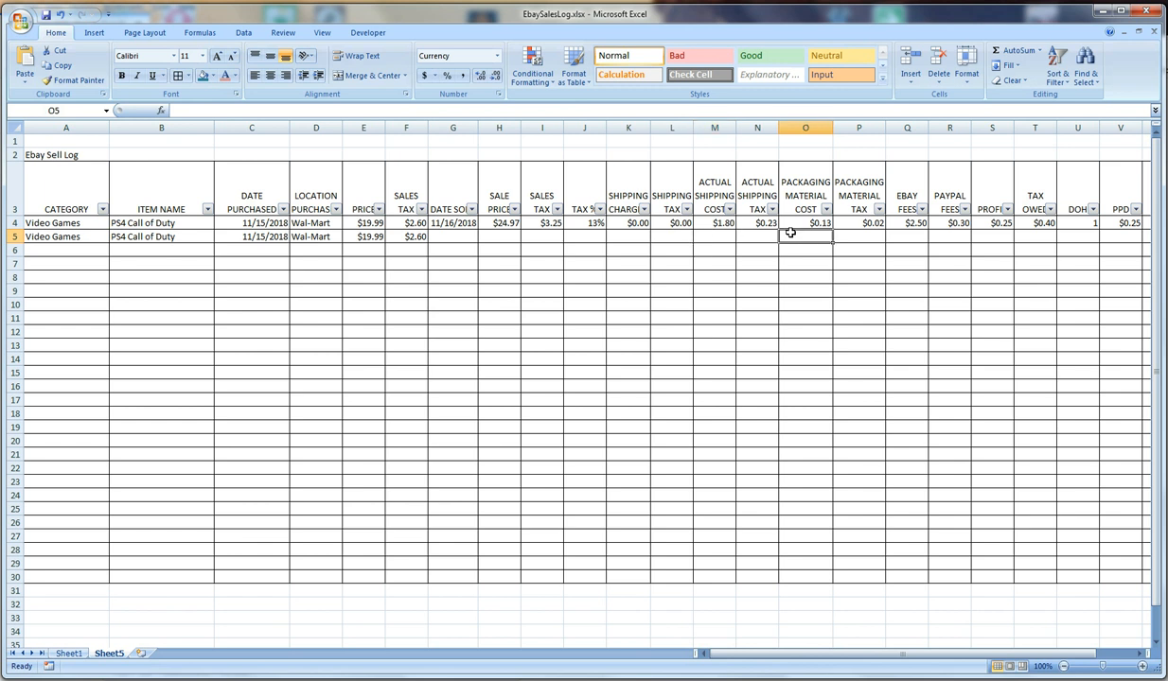
click(728, 224)
click(758, 226)
click(719, 276)
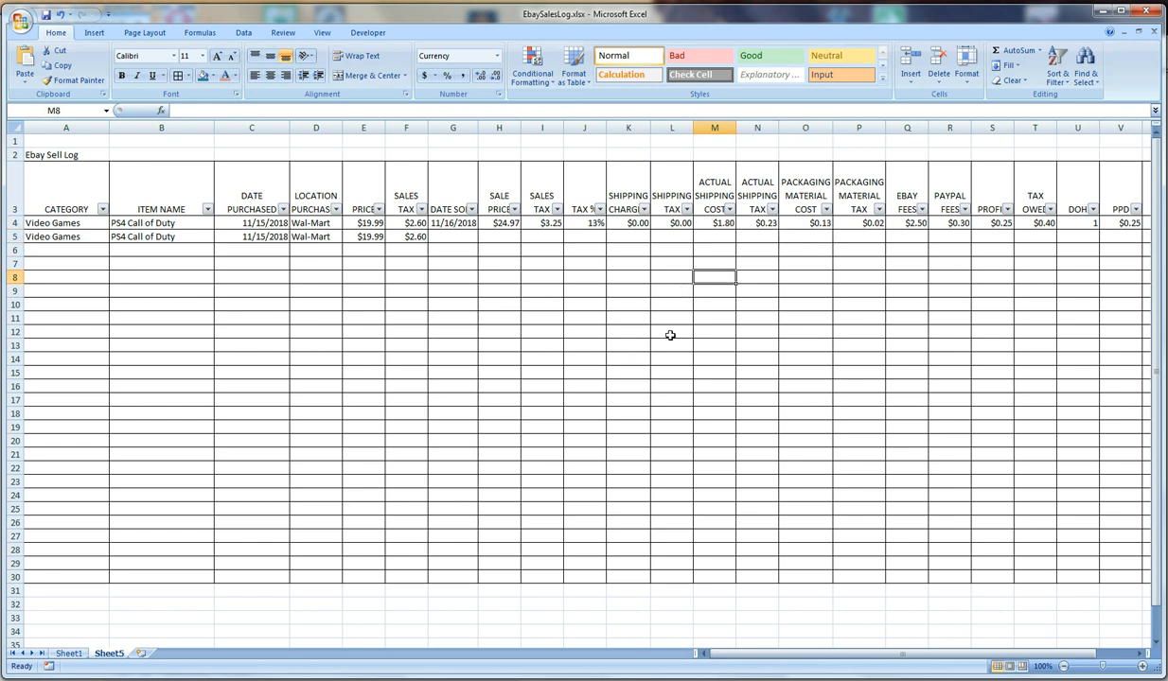
Inspect the PayPal and eBay fee formulas in R4 and Q4 and the cells they reference
click(1049, 224)
key(Left)
key(Left)
key(Left)
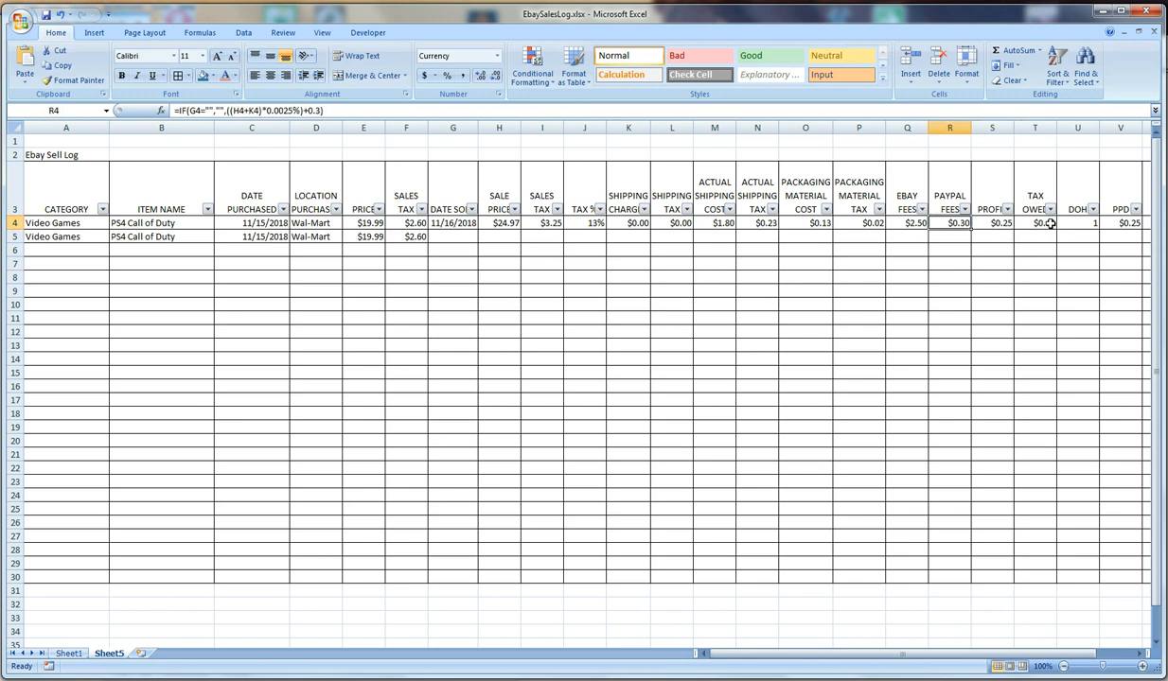
click(272, 110)
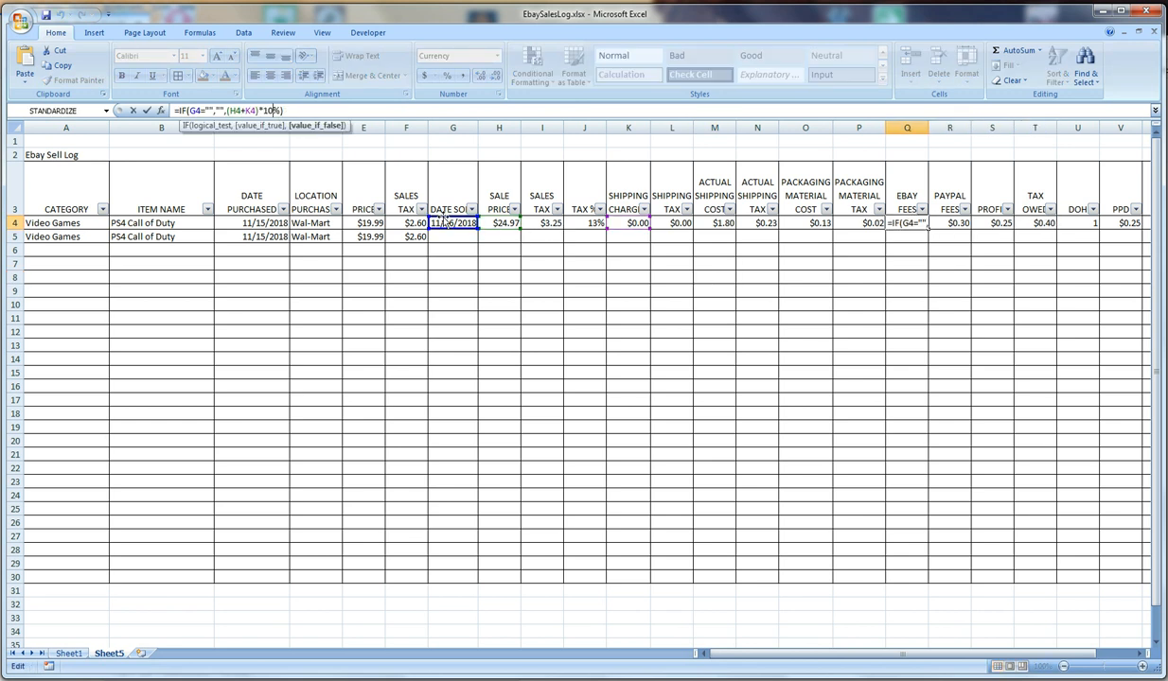
key(Return)
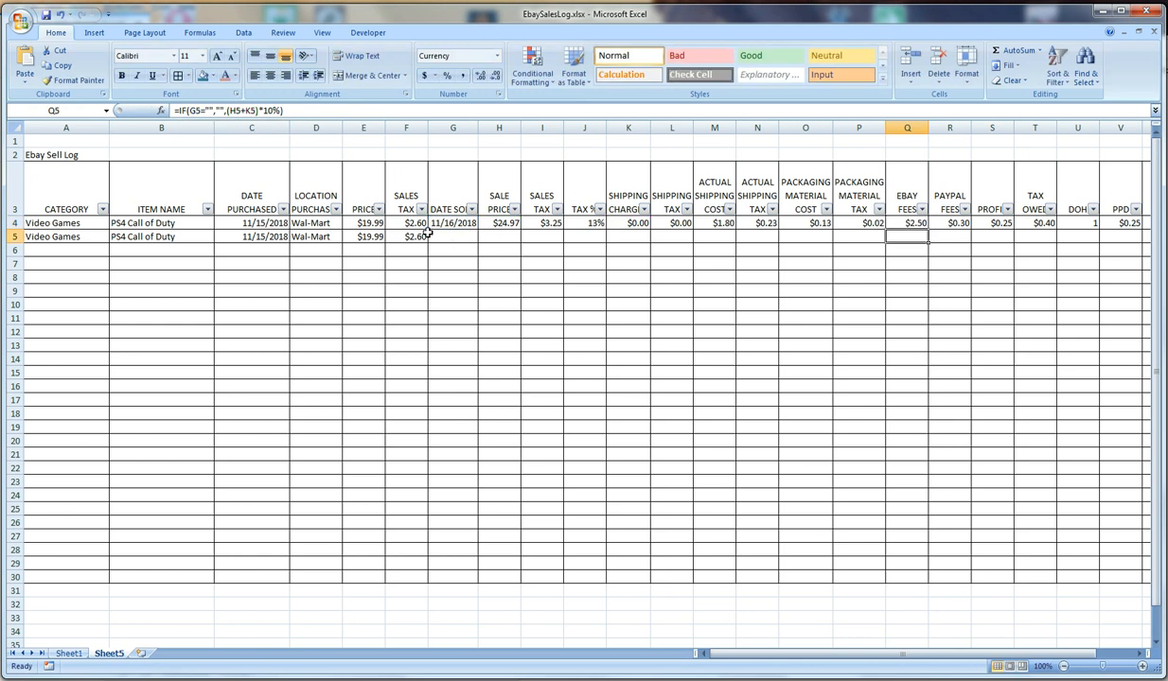
Test row 4's IF formulas by clearing the date sold in G4, and undo the deletion
click(511, 223)
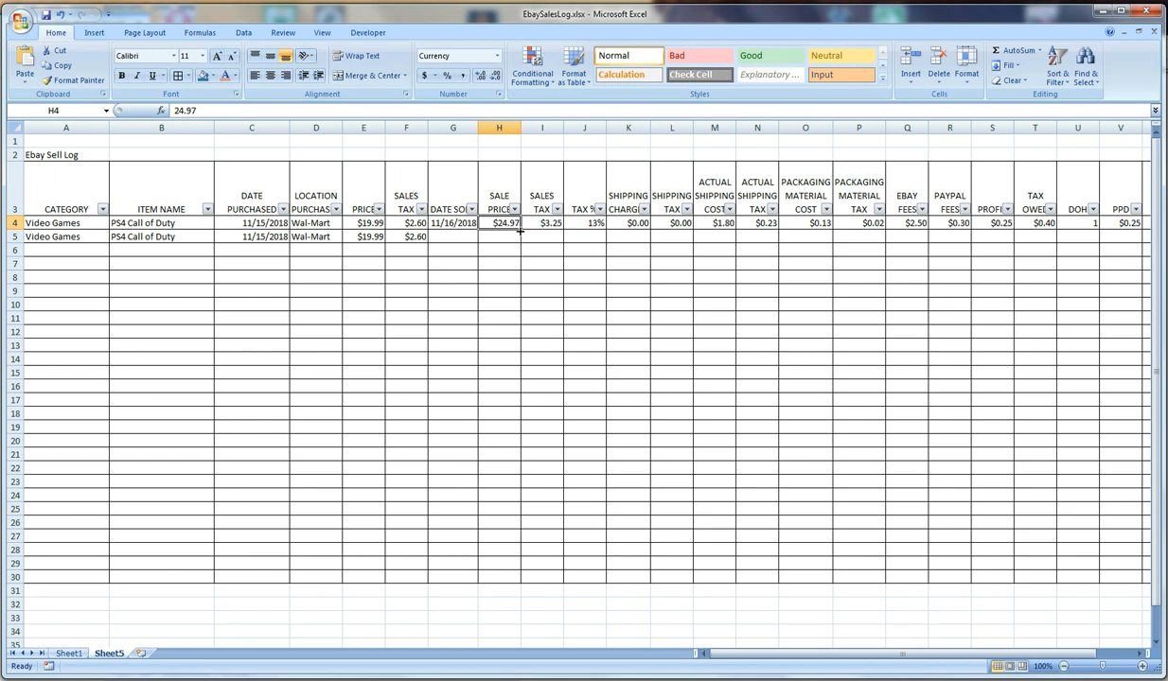
drag(508, 224, 829, 224)
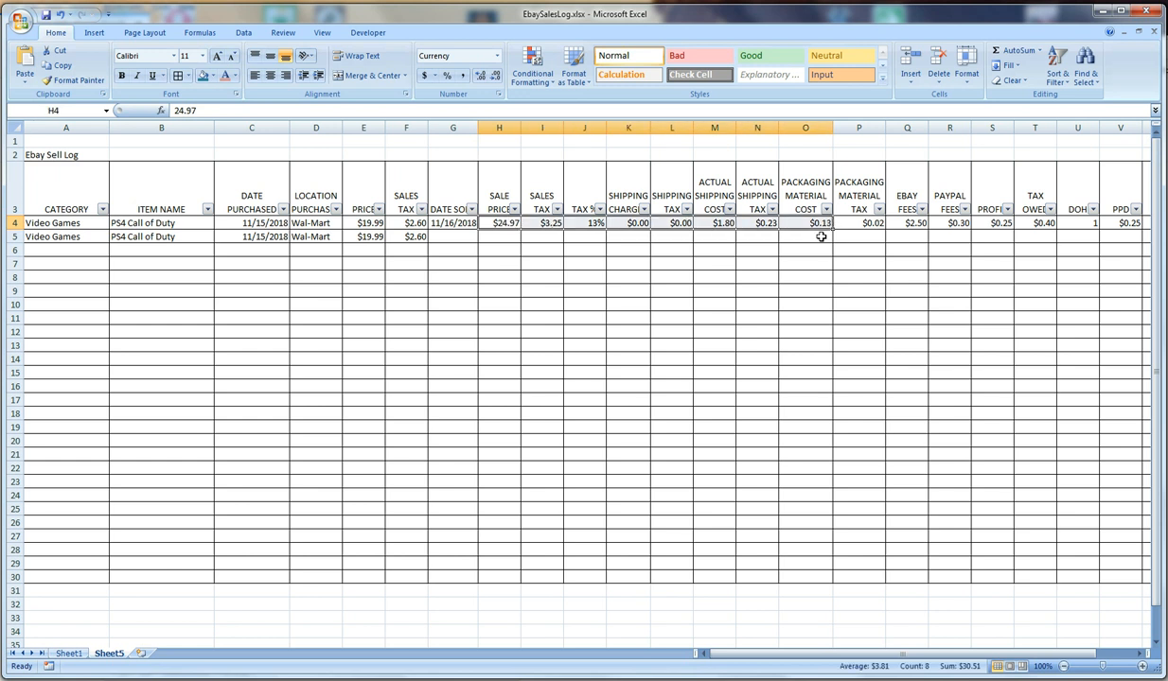
click(809, 246)
click(445, 224)
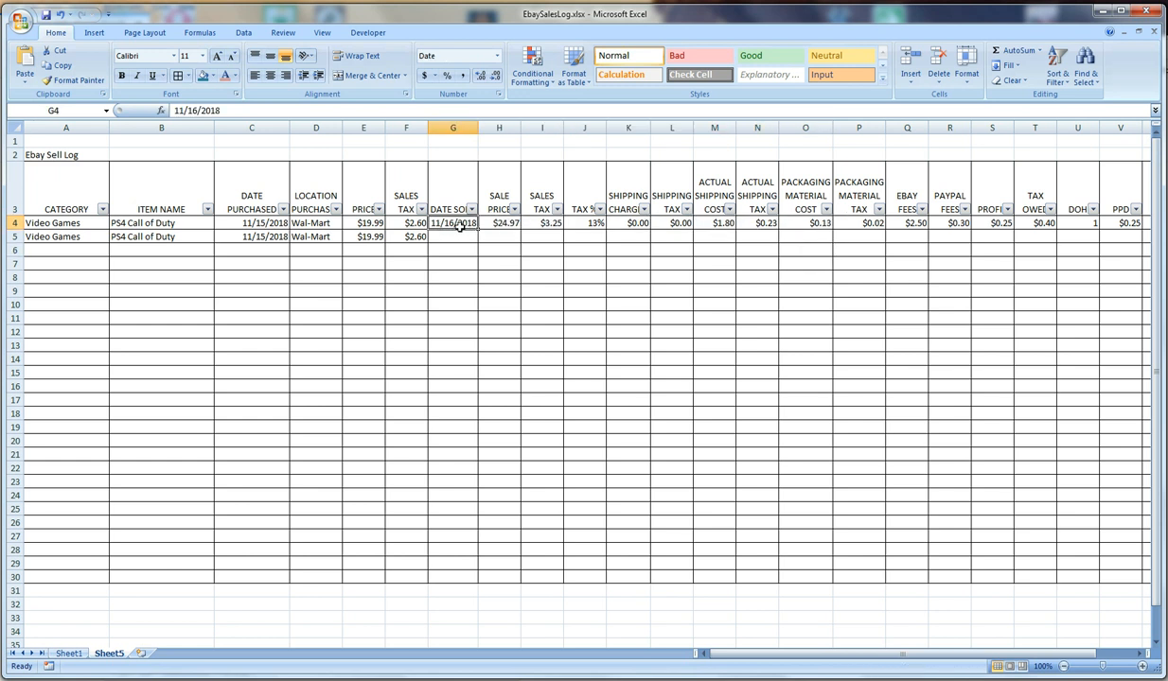
key(Delete)
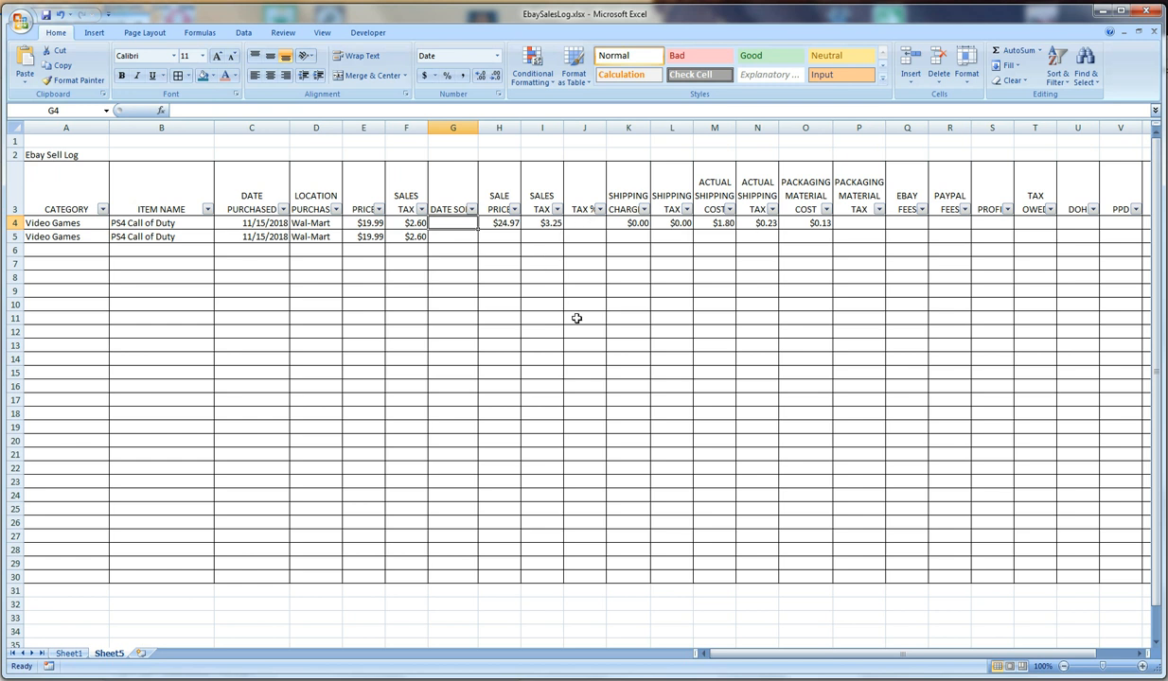
key(ctrl+z)
key(Right)
key(Right)
key(Right)
key(Right)
key(Right)
key(Right)
key(Right)
key(Right)
key(Right)
key(Right)
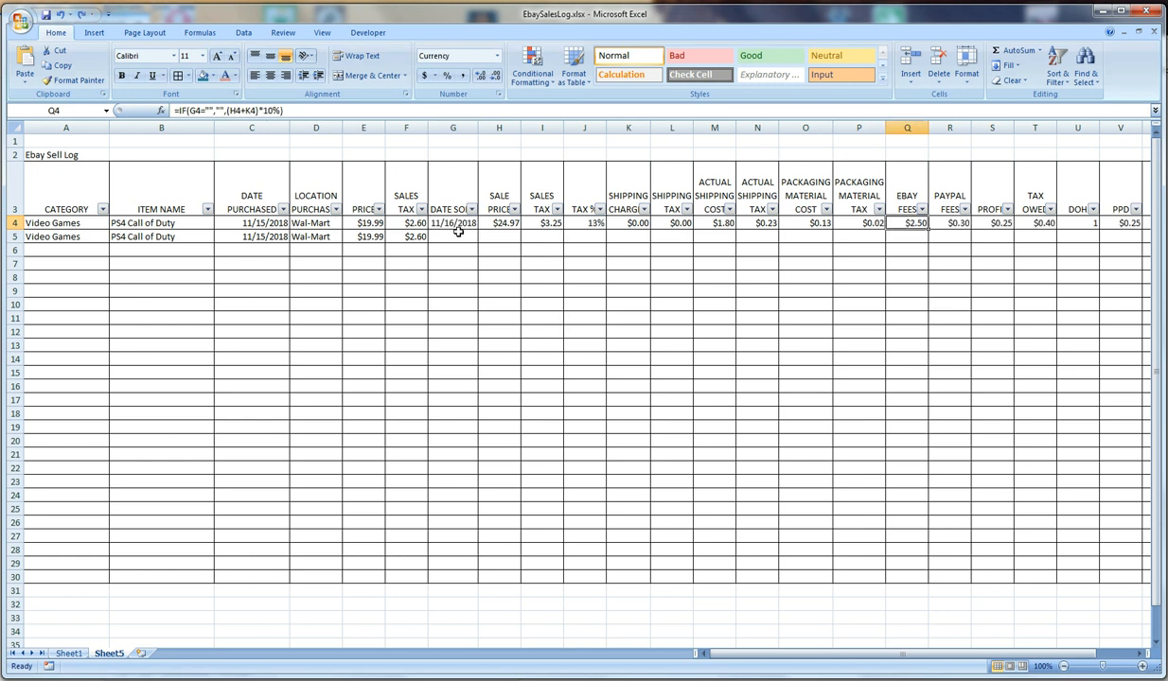
Fill the Tax % formula in J4 down through row 30
click(755, 317)
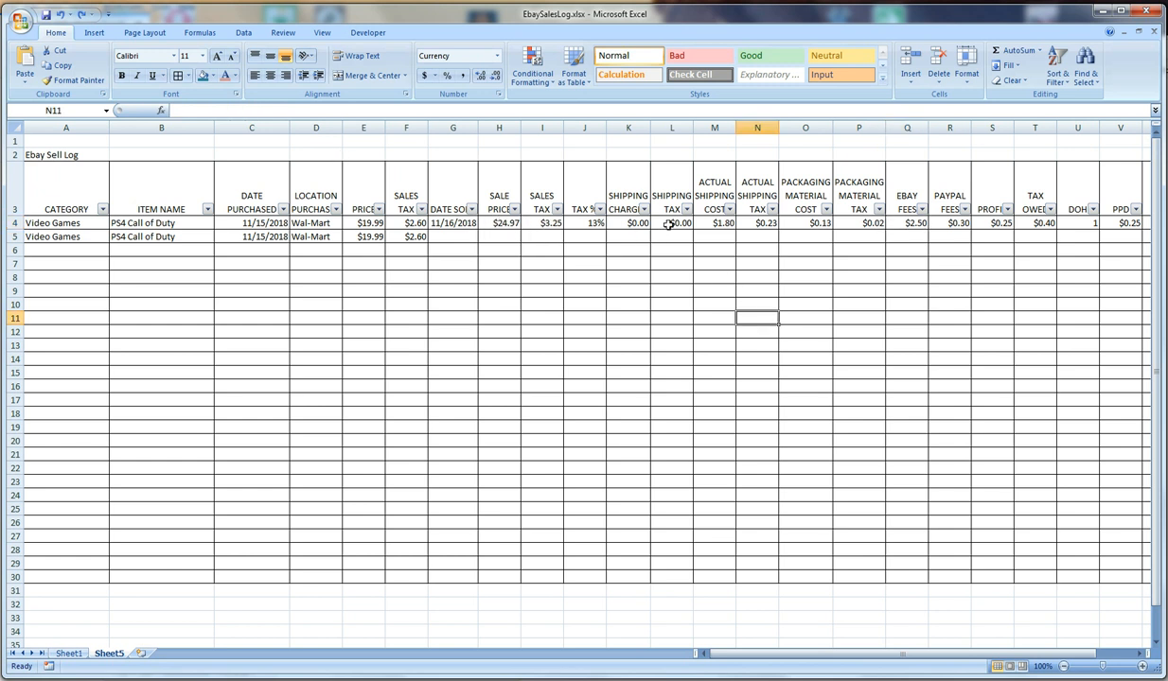
click(588, 224)
drag(605, 230, 604, 581)
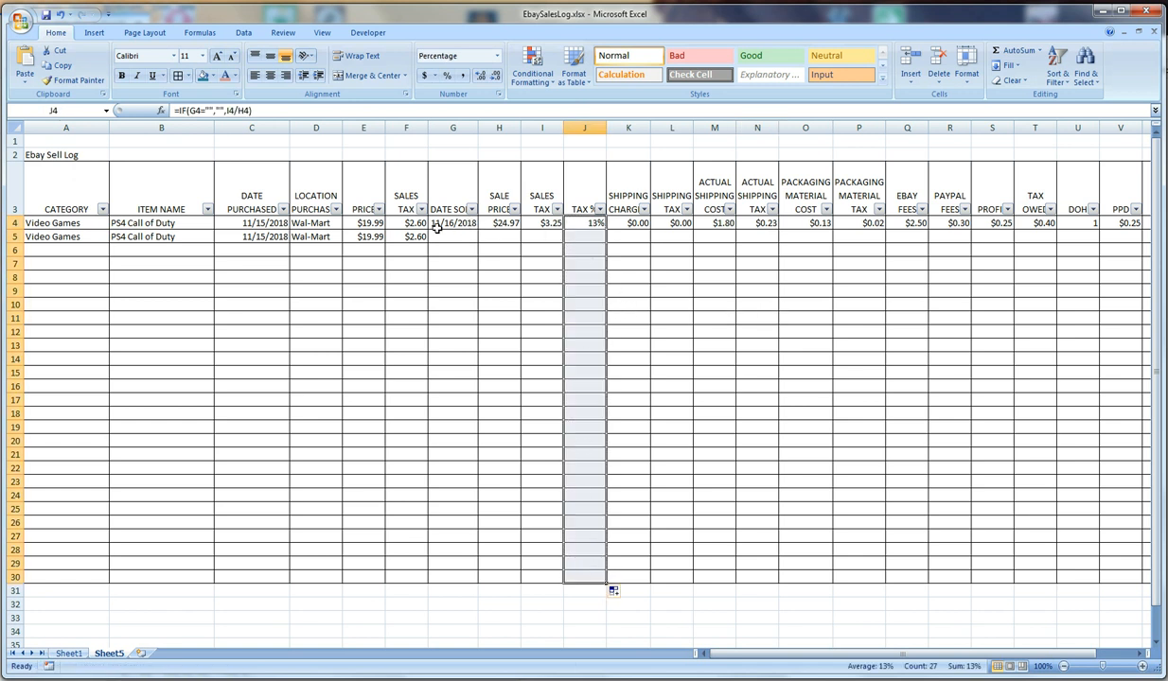
Fill row 4's formulas from packaging material tax through ROI (P4:W4) down to row 30
click(711, 223)
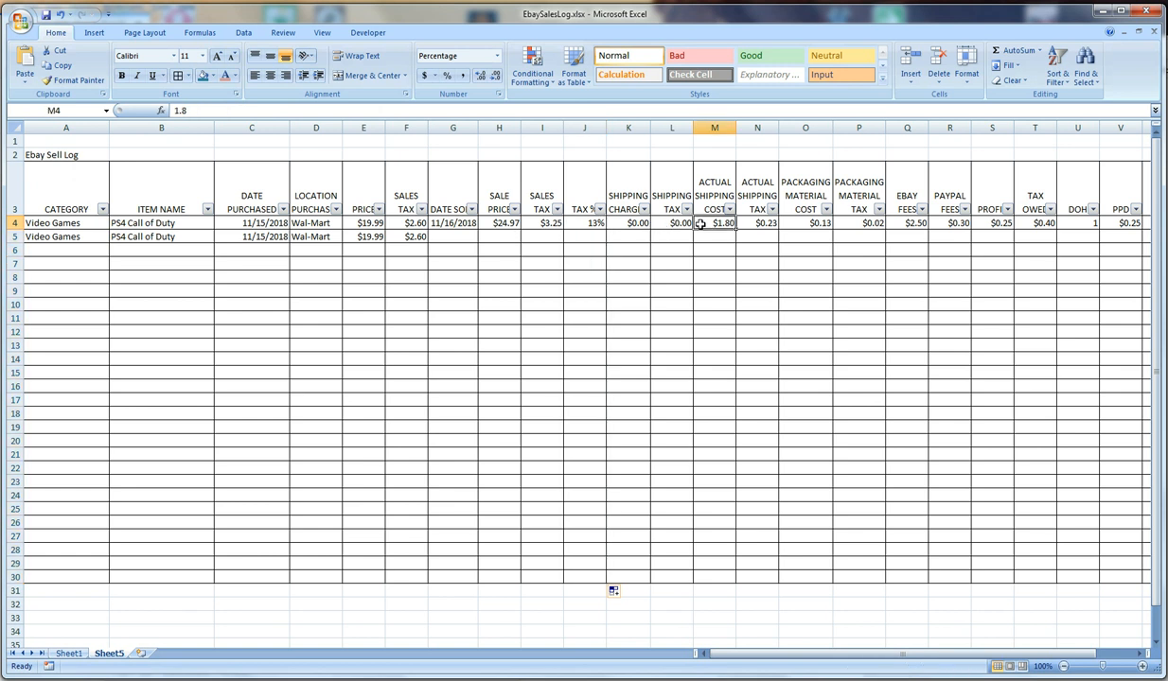
click(757, 223)
click(805, 223)
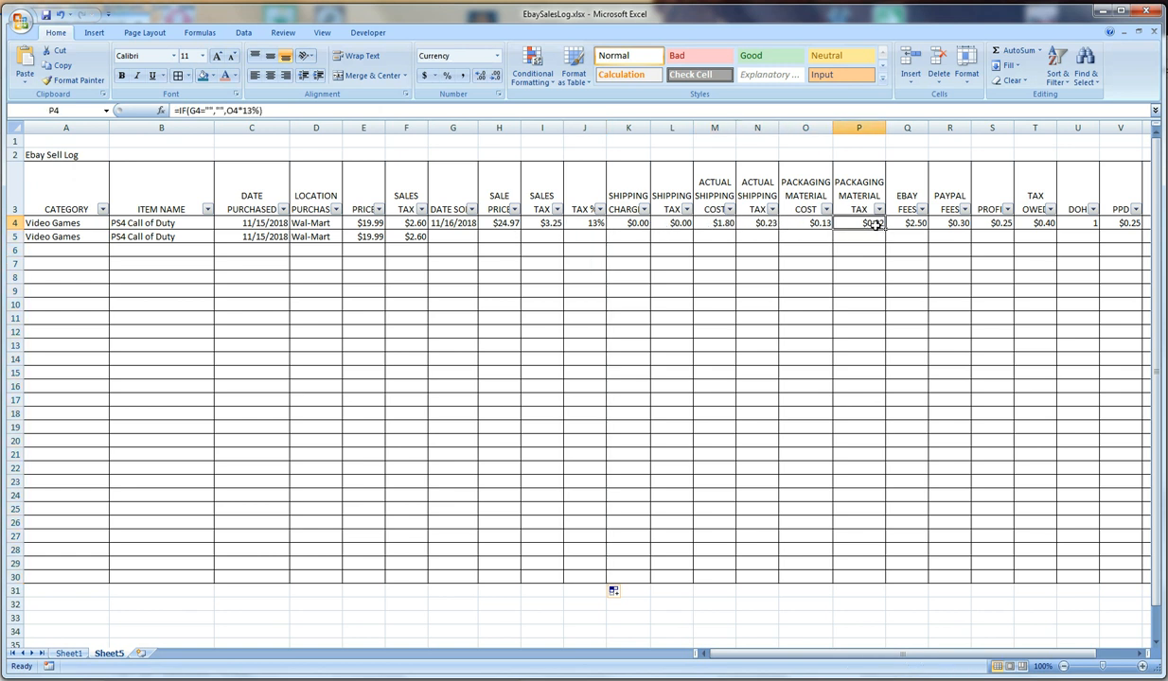
drag(875, 223, 1054, 577)
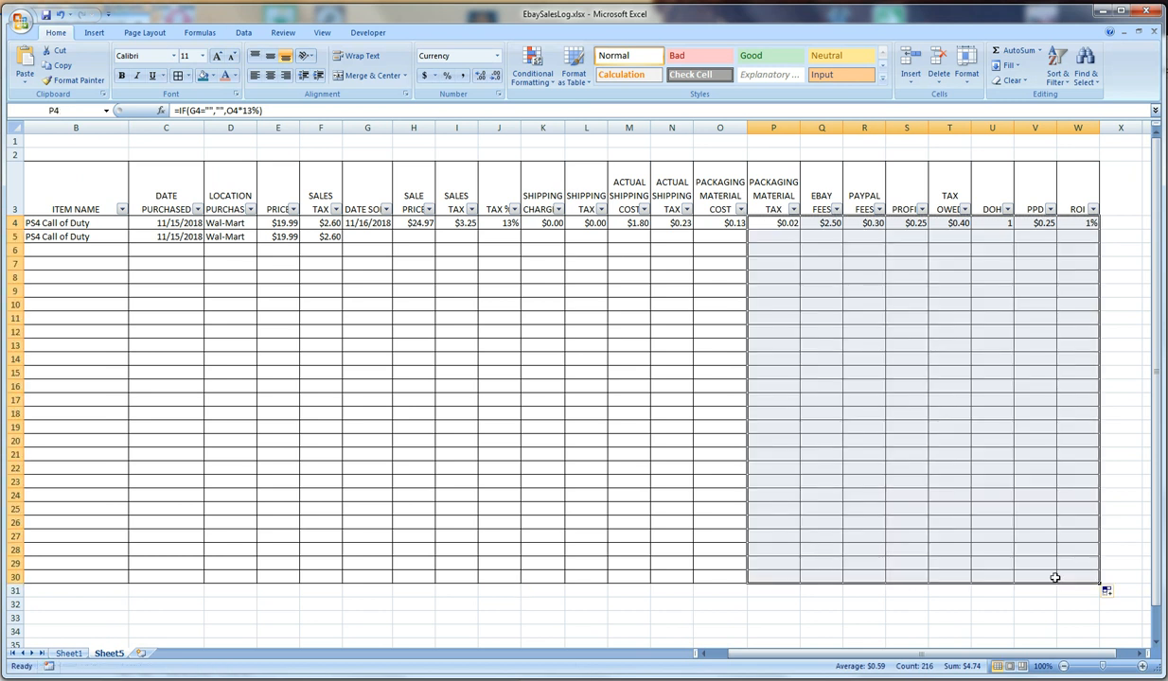
Examine the filled-down fee, profit and tax owed cells in the empty rows for IF formulas with matching row references
click(893, 374)
click(933, 470)
click(808, 374)
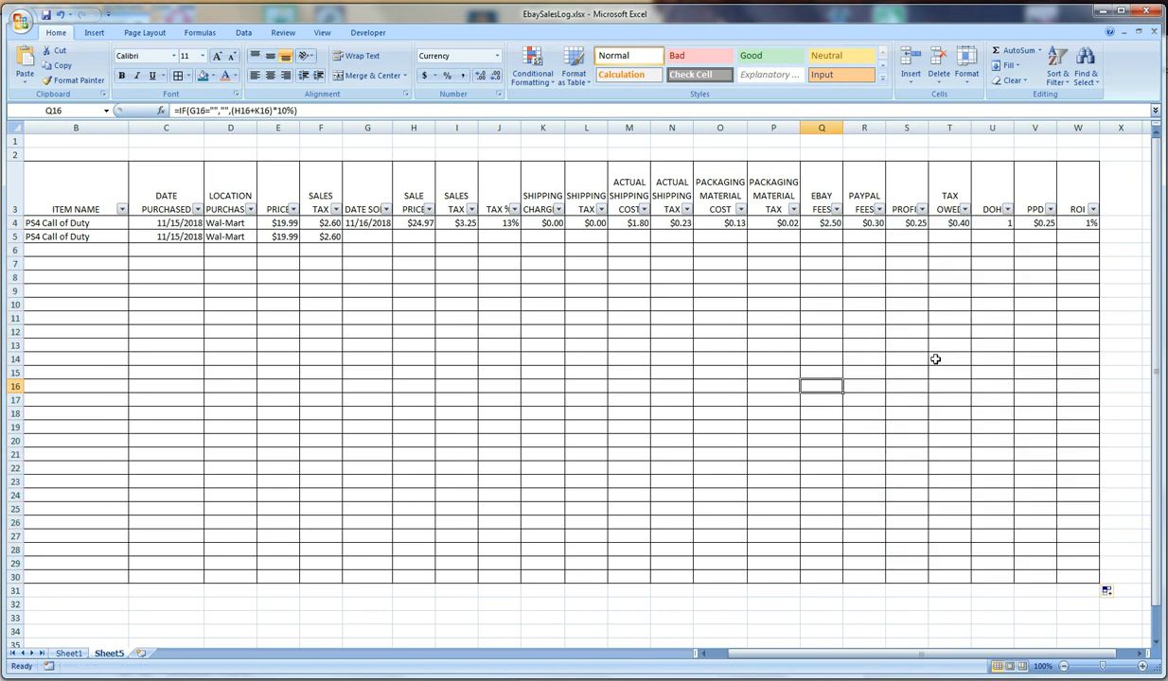
click(932, 361)
click(822, 328)
click(901, 292)
click(964, 303)
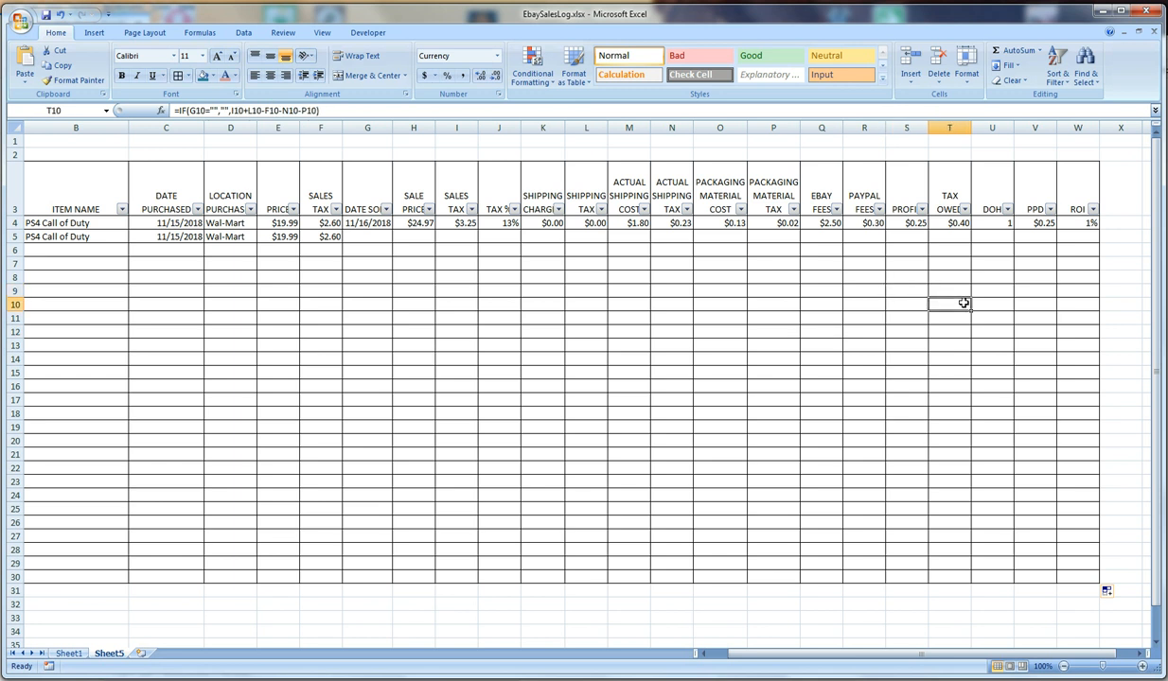
scroll(936, 632, left, 3)
click(628, 332)
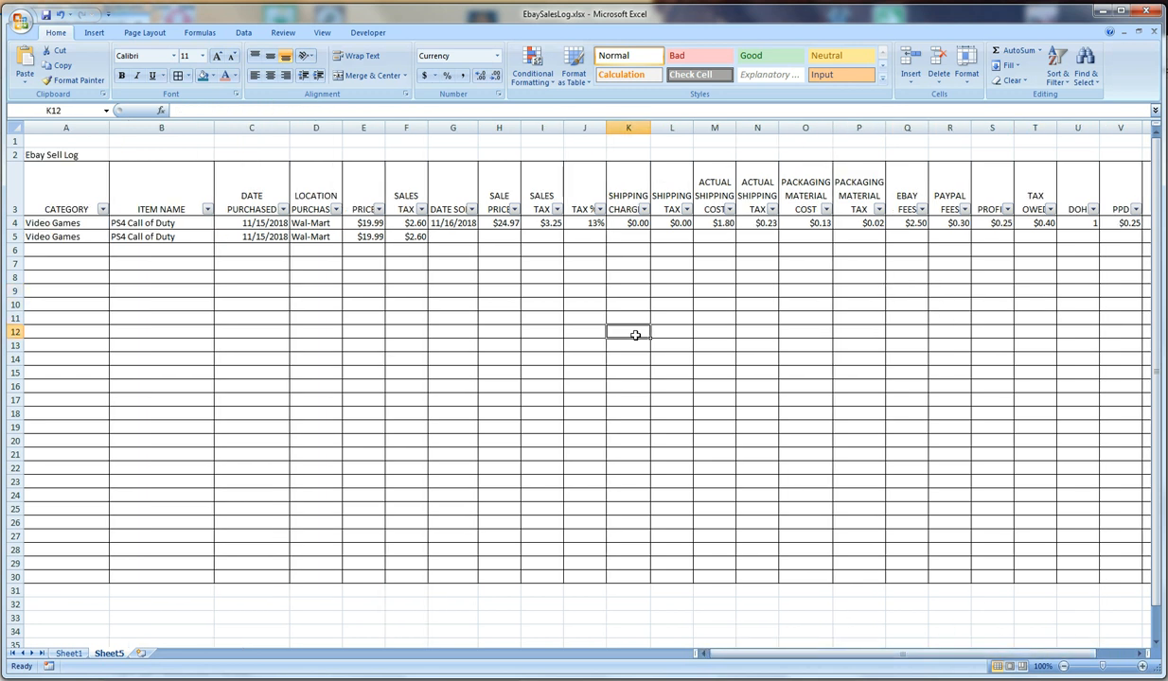
Enter 12/1 as the second item's date sold in G5 to test the filled formulas
click(364, 237)
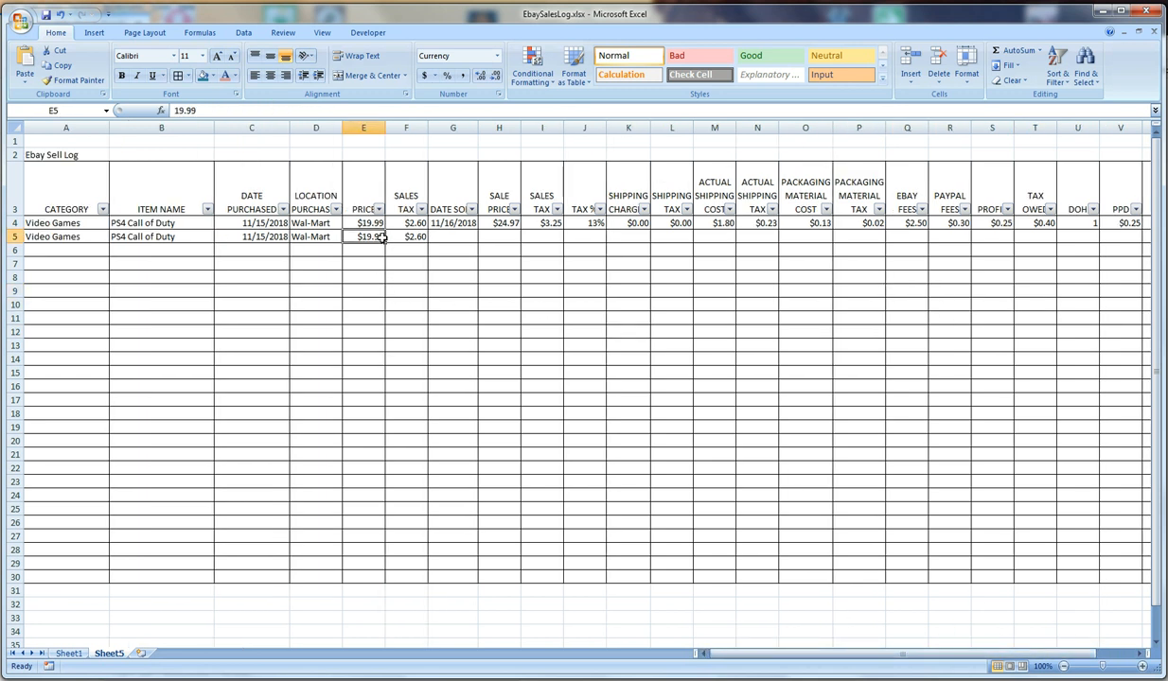
click(458, 237)
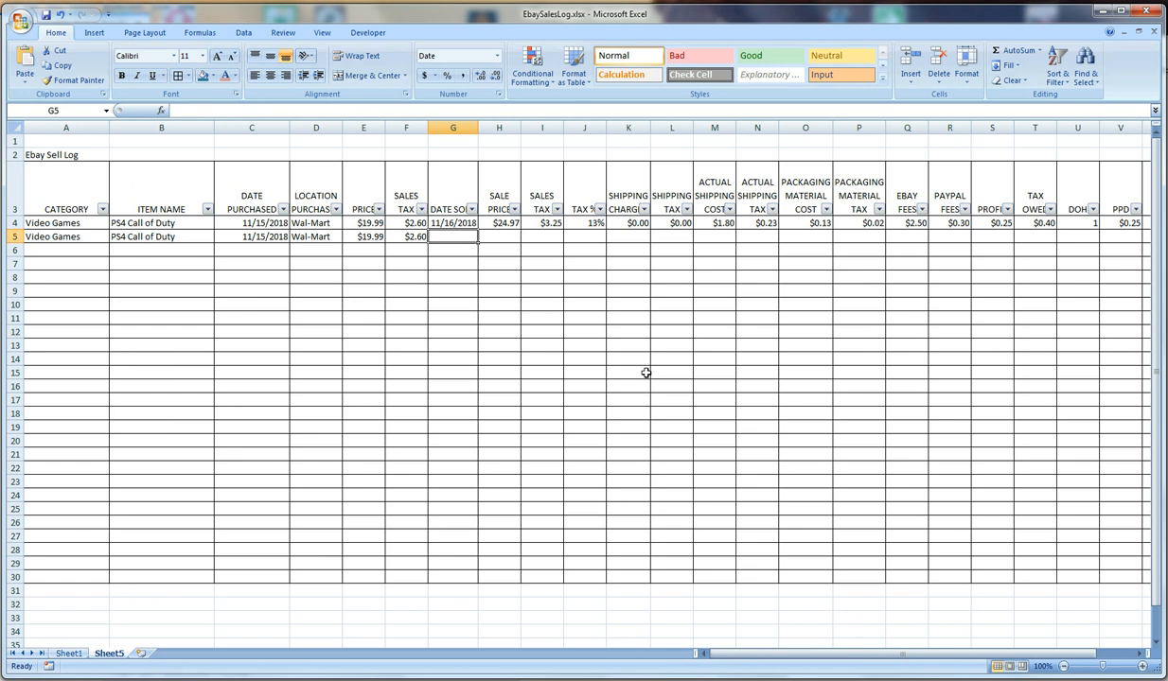
text(12/1)
key(Tab)
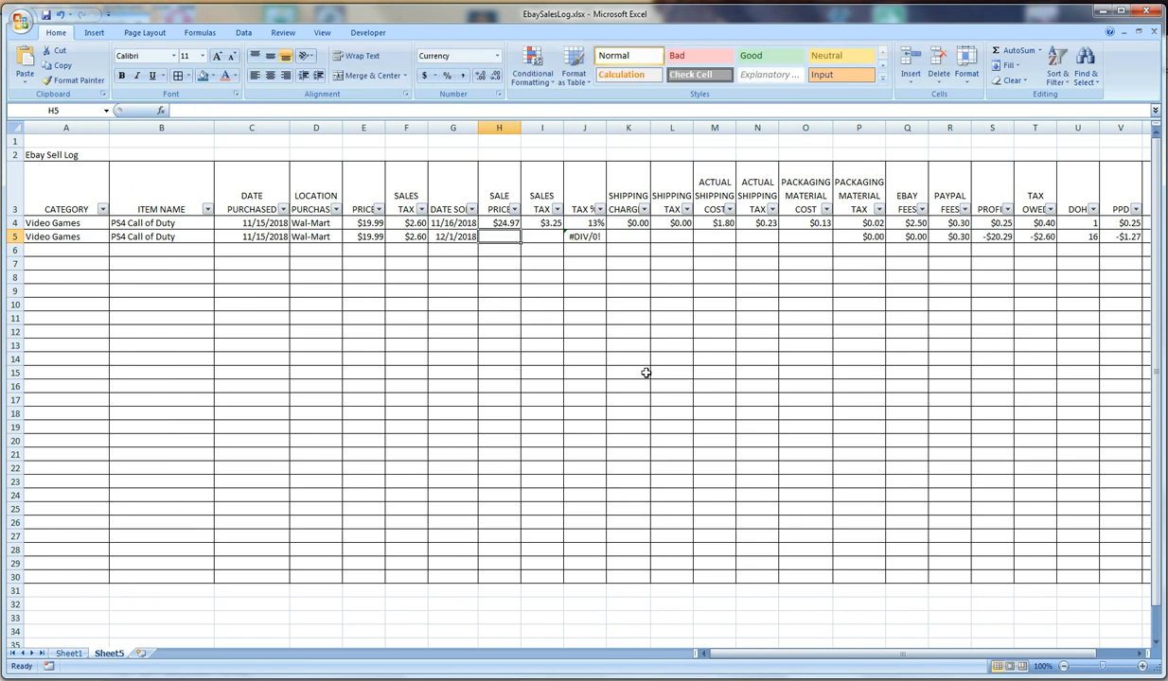
Inspect the Tax % formulas in J4, J6 and J5 and the cells they reference
click(569, 219)
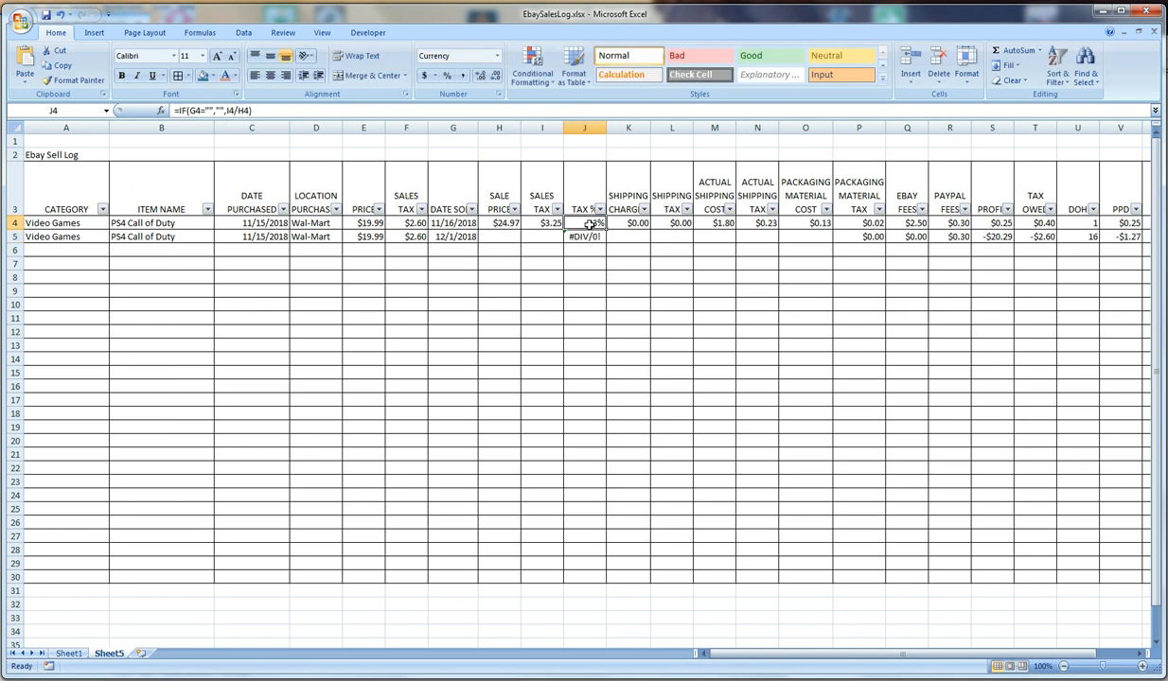
click(585, 246)
click(279, 111)
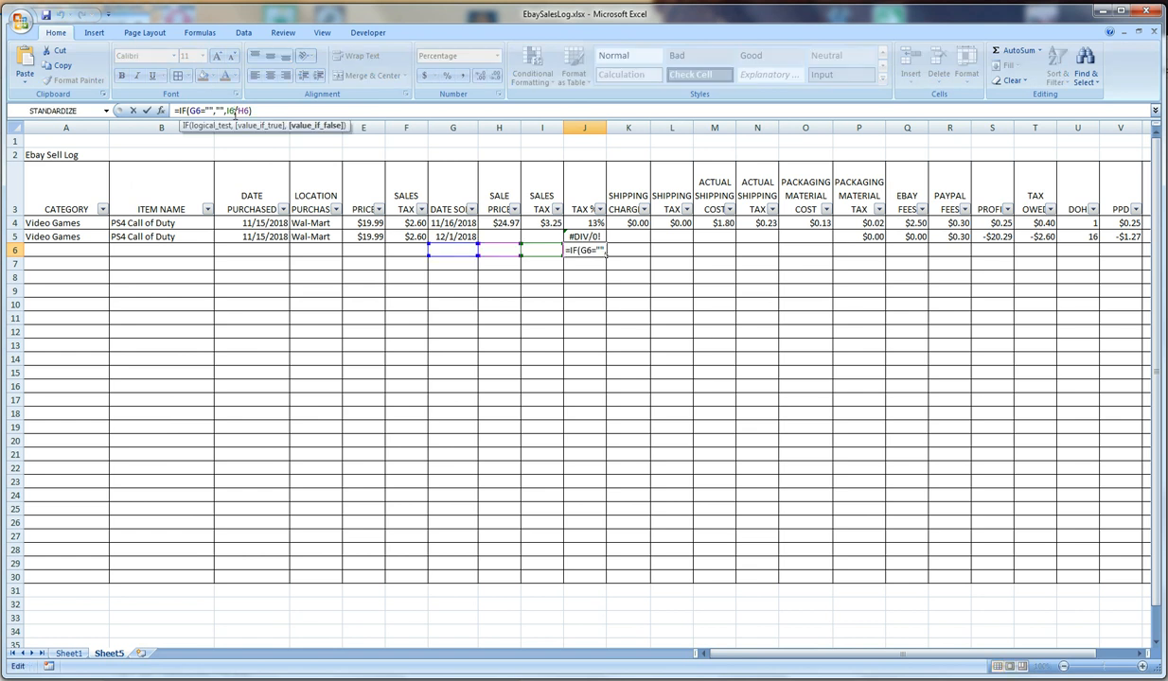
key(Return)
click(588, 236)
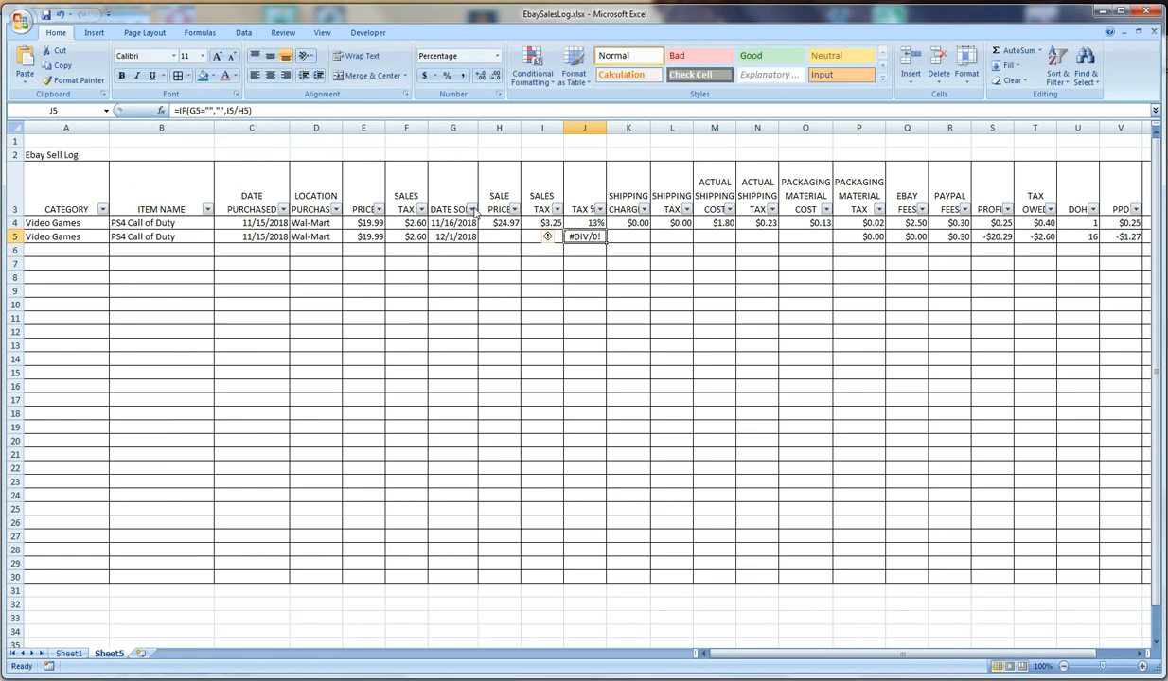
Enter a sale price of 35.00 and a sales tax of 0 for the second item in row 5
click(517, 237)
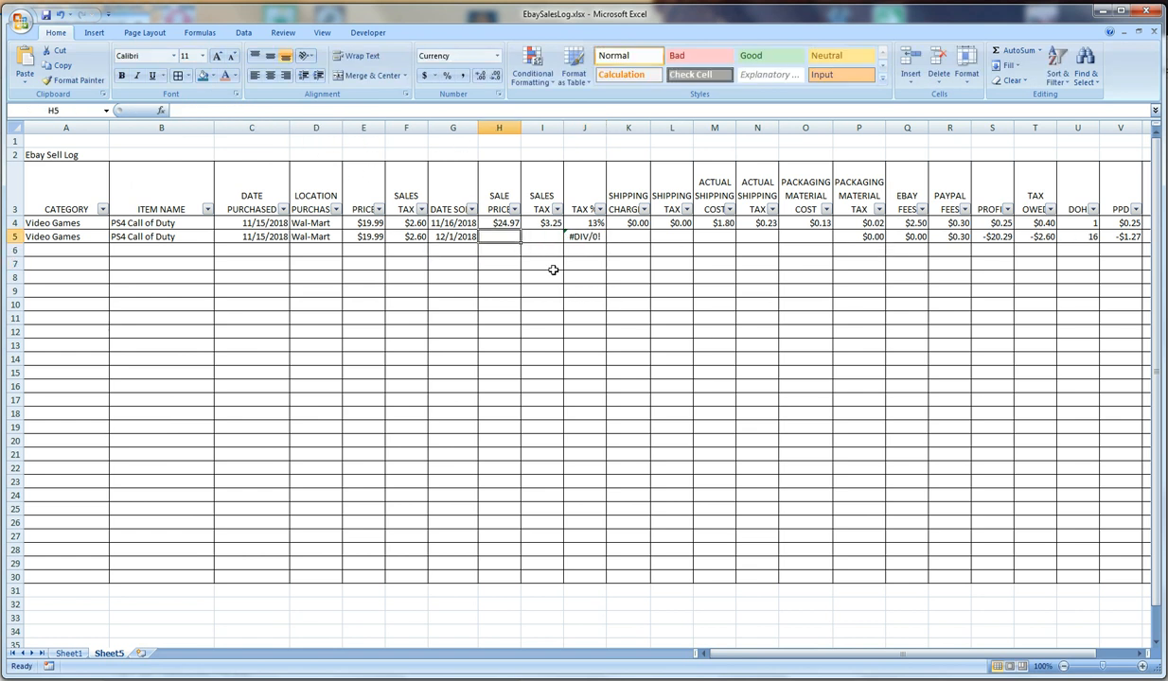
text(3)
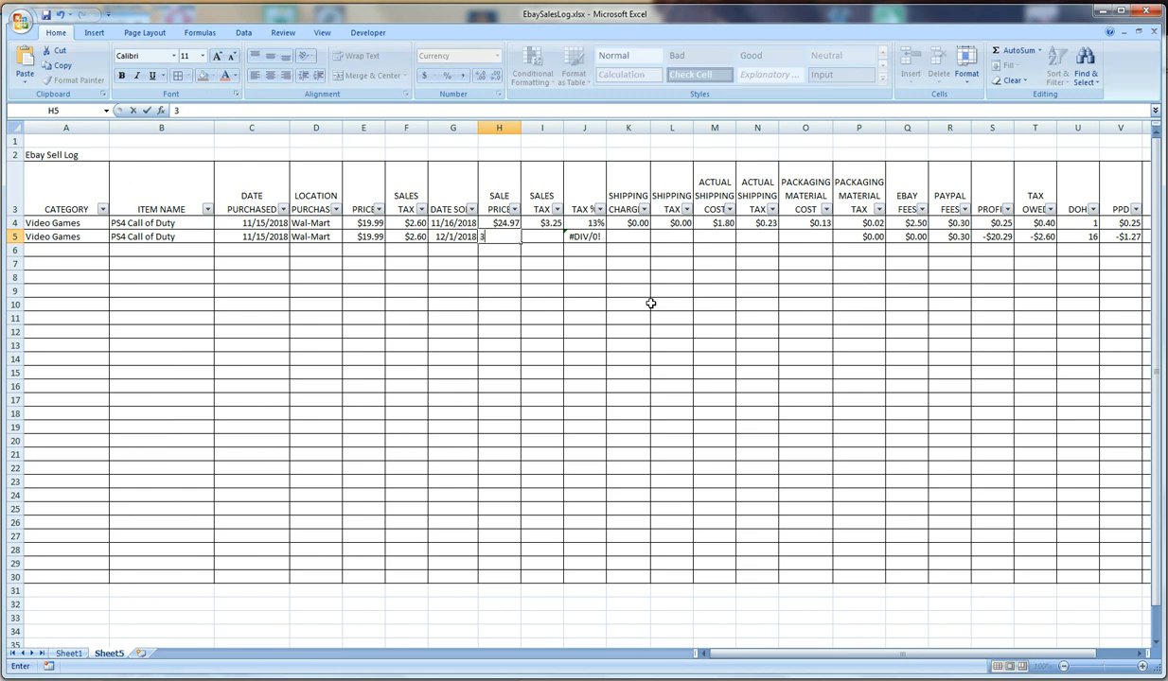
text(5.00)
key(Tab)
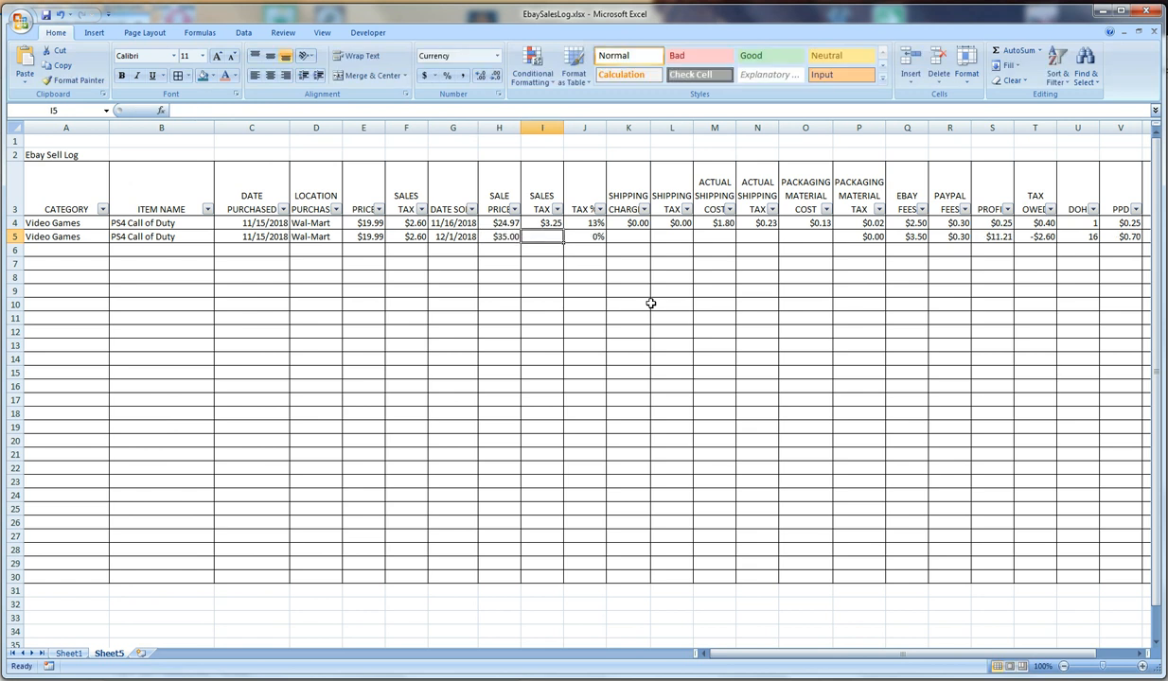
text(0)
key(Tab)
key(Tab)
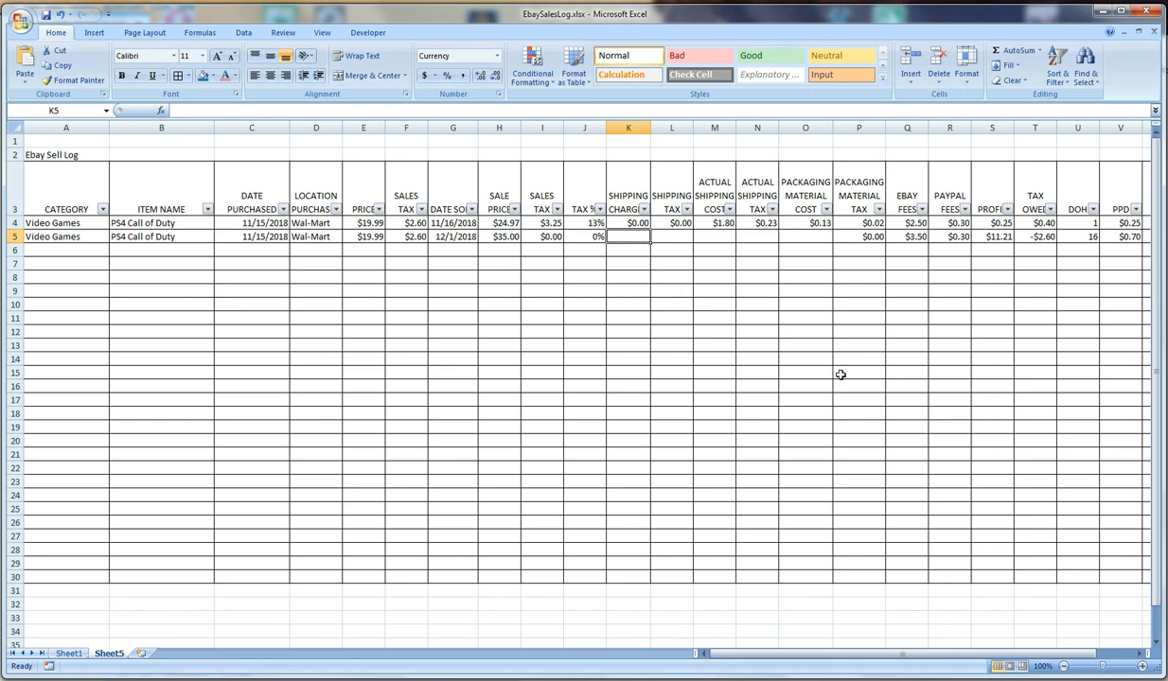
Enter a shipping charge of 1 and a shipping tax of 0 for the second item
text(0)
key(Tab)
key(Left)
text(1)
key(Tab)
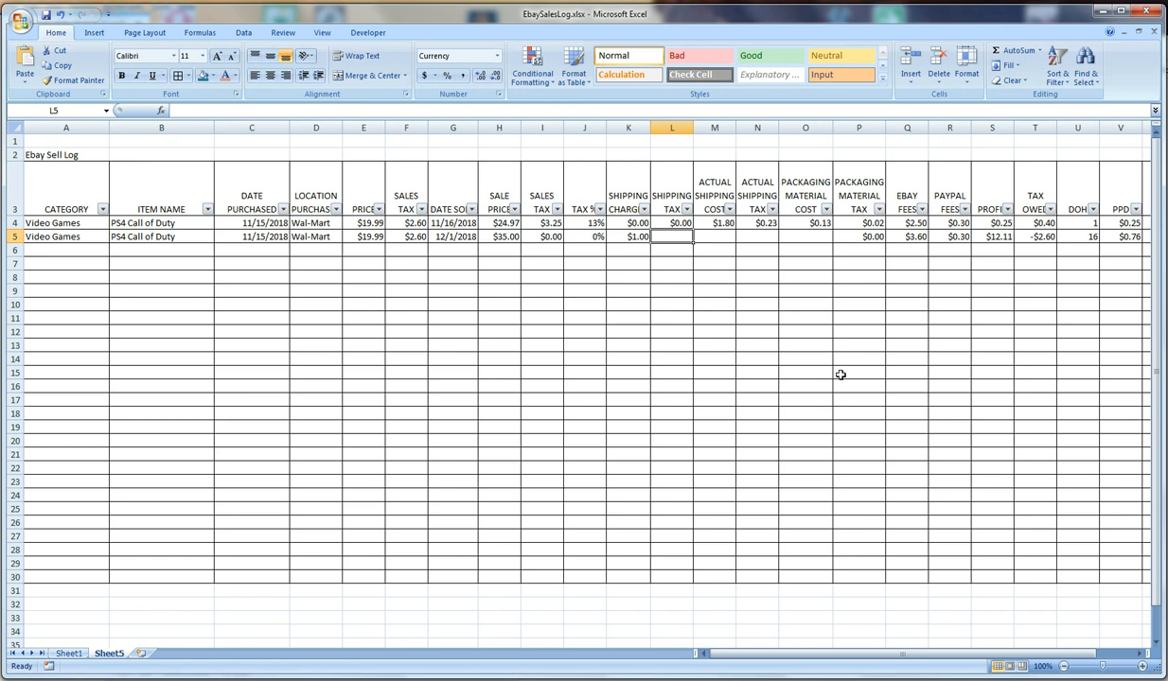
text(0)
key(Tab)
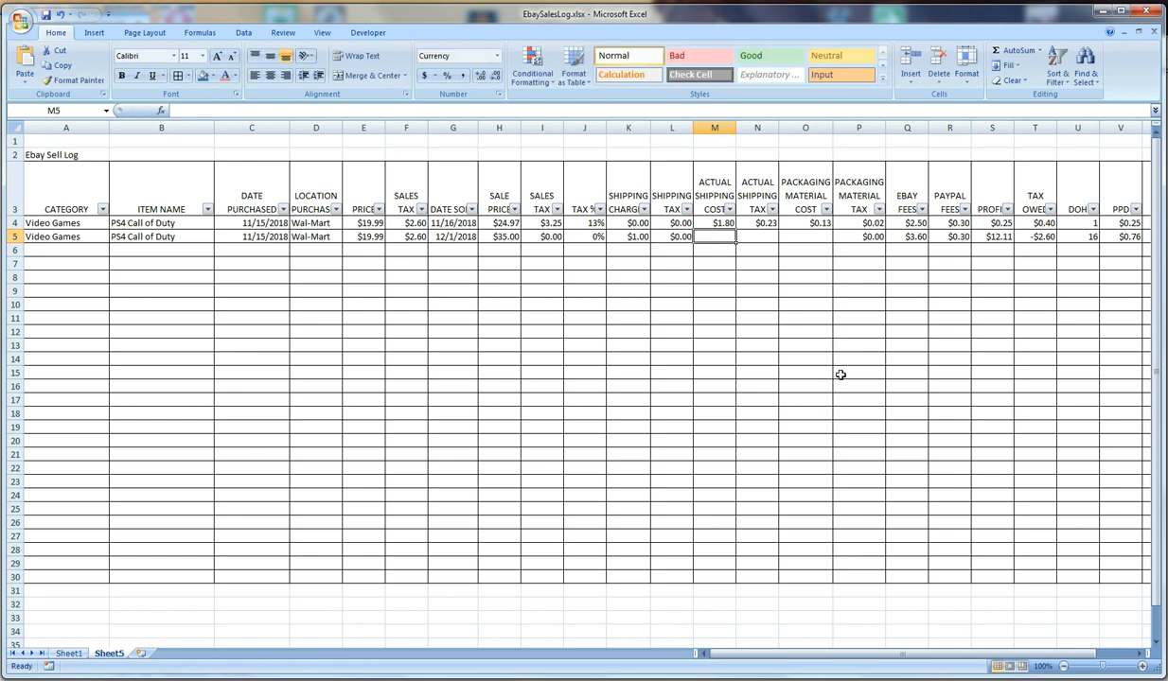
Enter the second item's actual shipping cost of 2.95, actual shipping tax of .38 and packaging material cost of .13
text(1)
text(.)
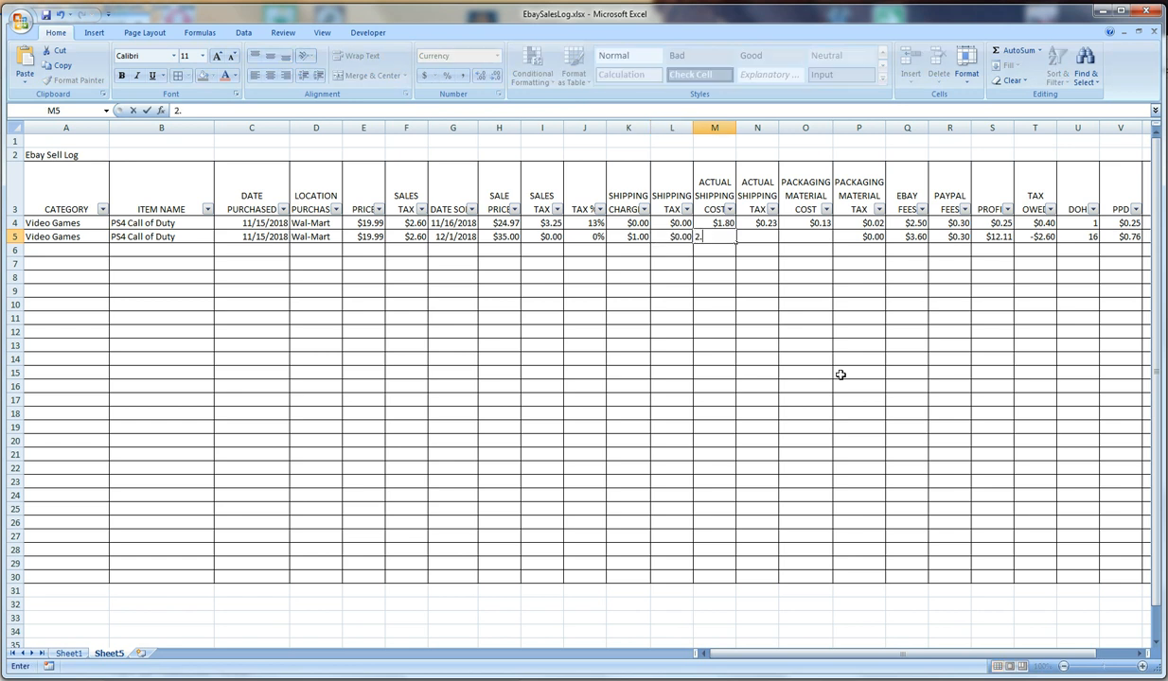
text(95)
key(Tab)
text(.)
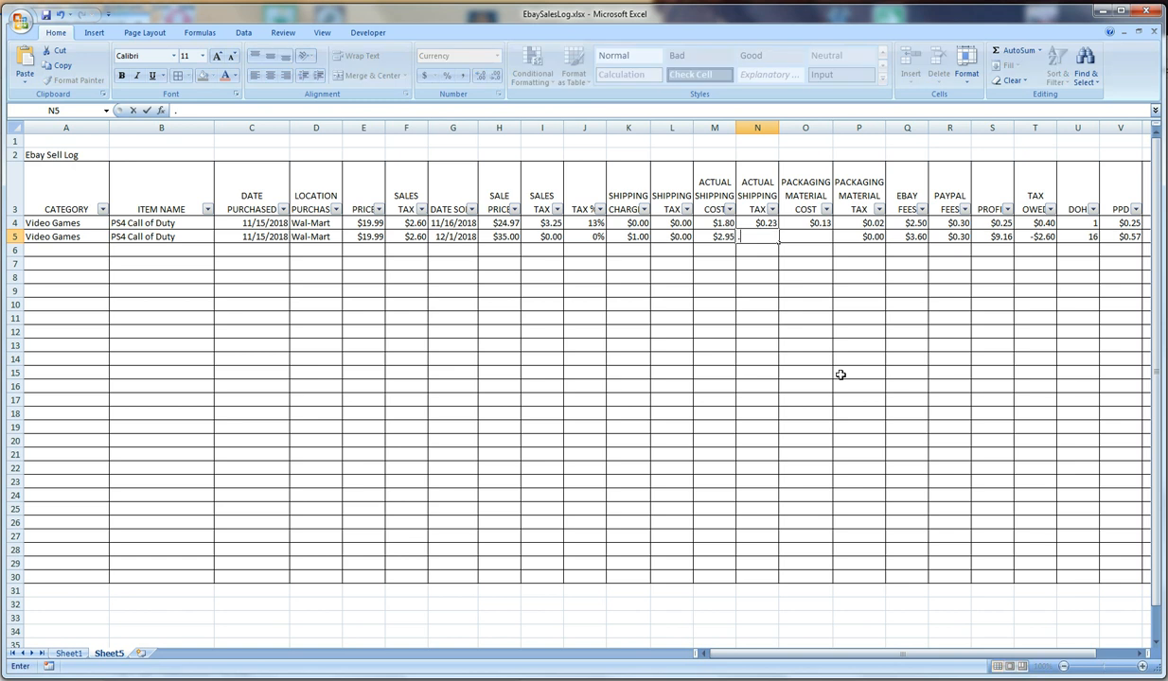
text(38)
key(Tab)
text(.13)
key(Tab)
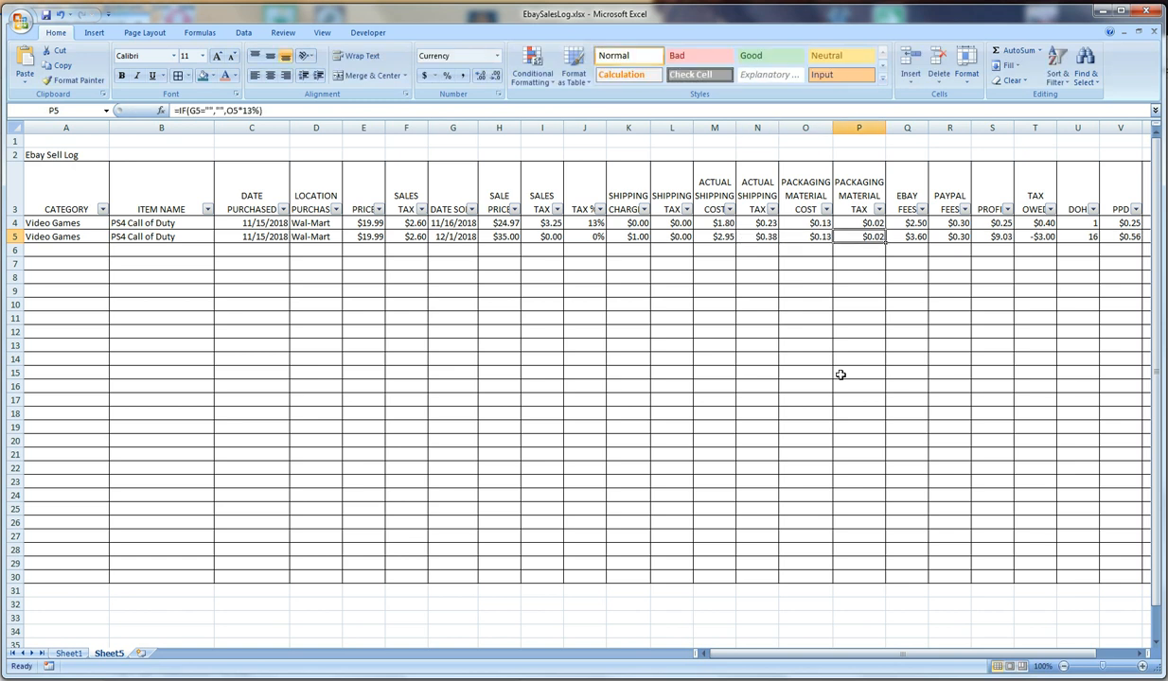
Review row 5's calculated tax owed, ROI, PPD, DOH and profit cells and their formulas
click(1036, 237)
drag(834, 653, 863, 660)
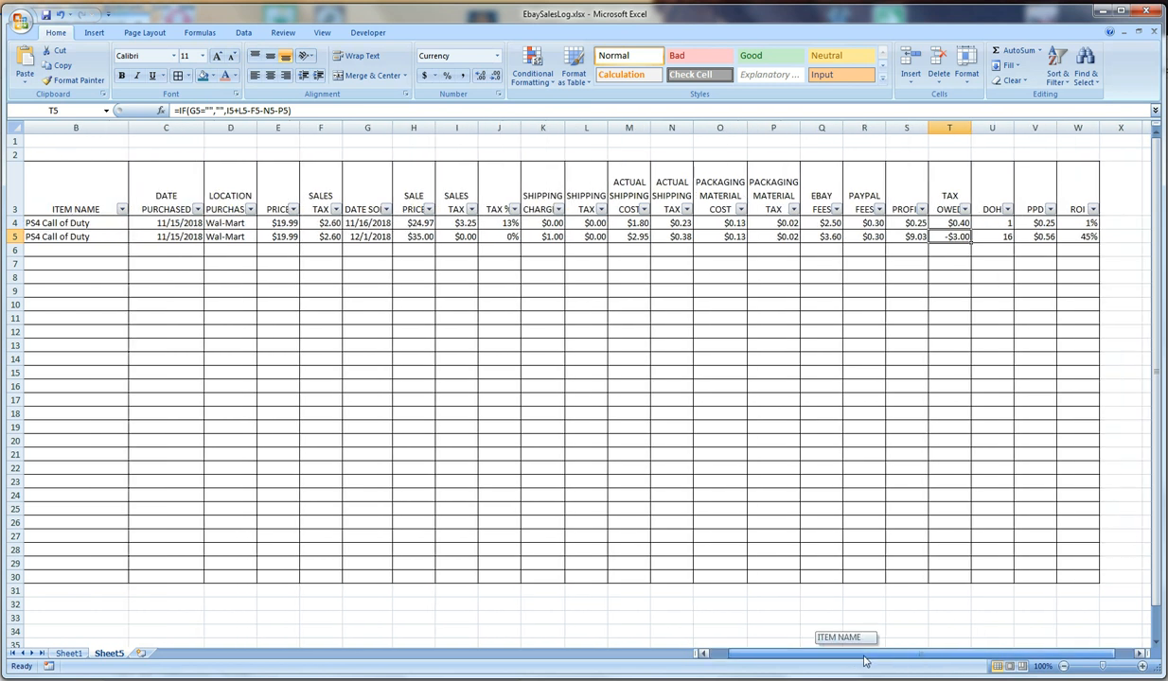
click(1071, 236)
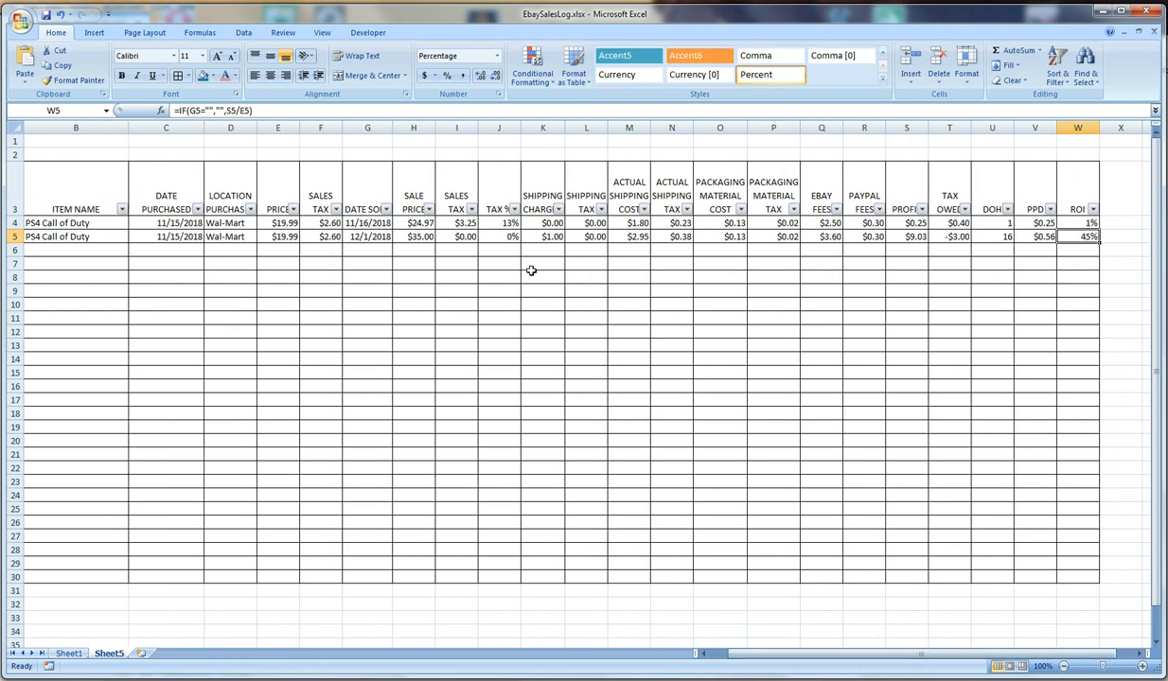
click(1037, 237)
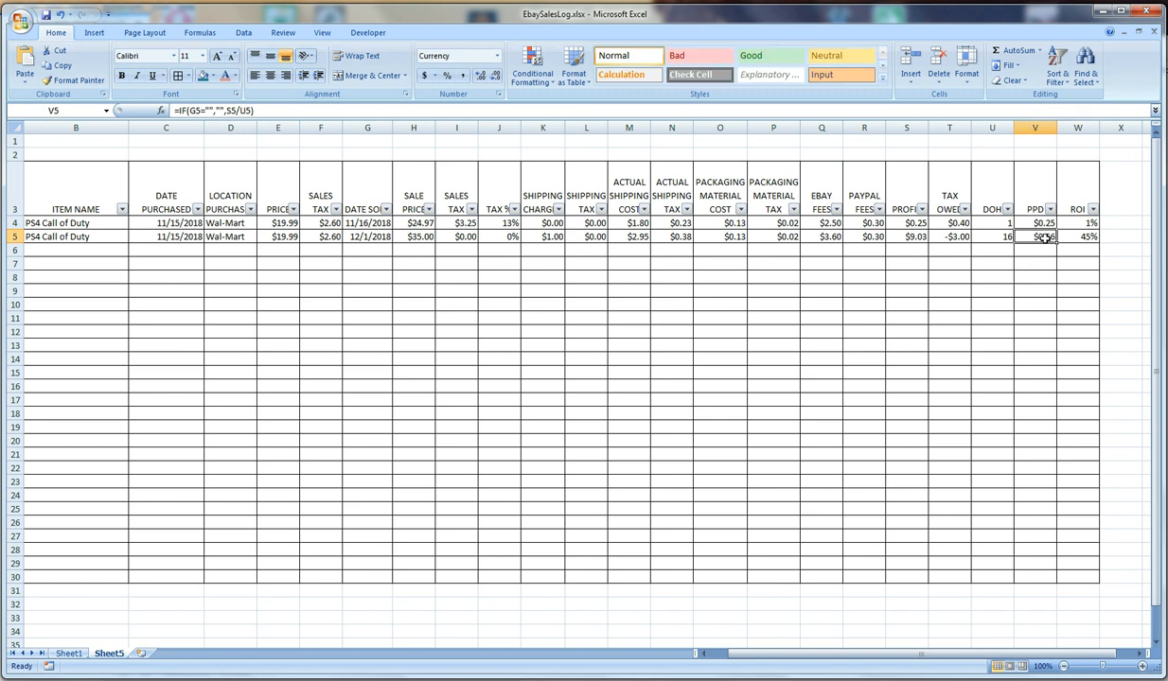
click(1003, 236)
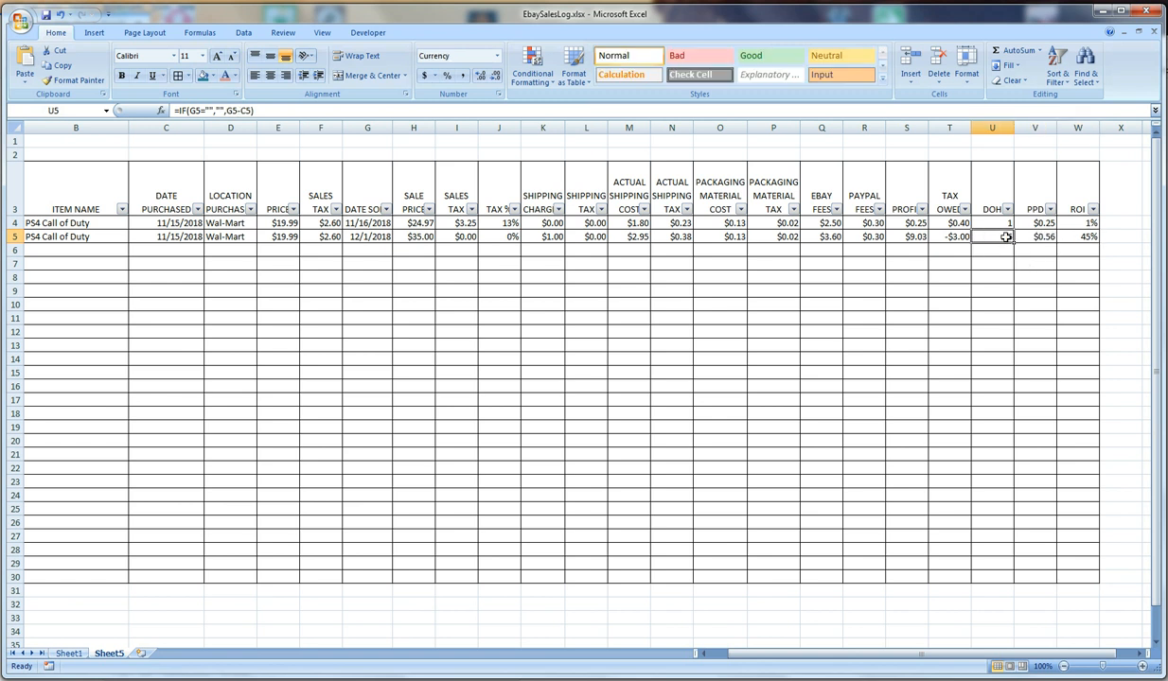
click(942, 237)
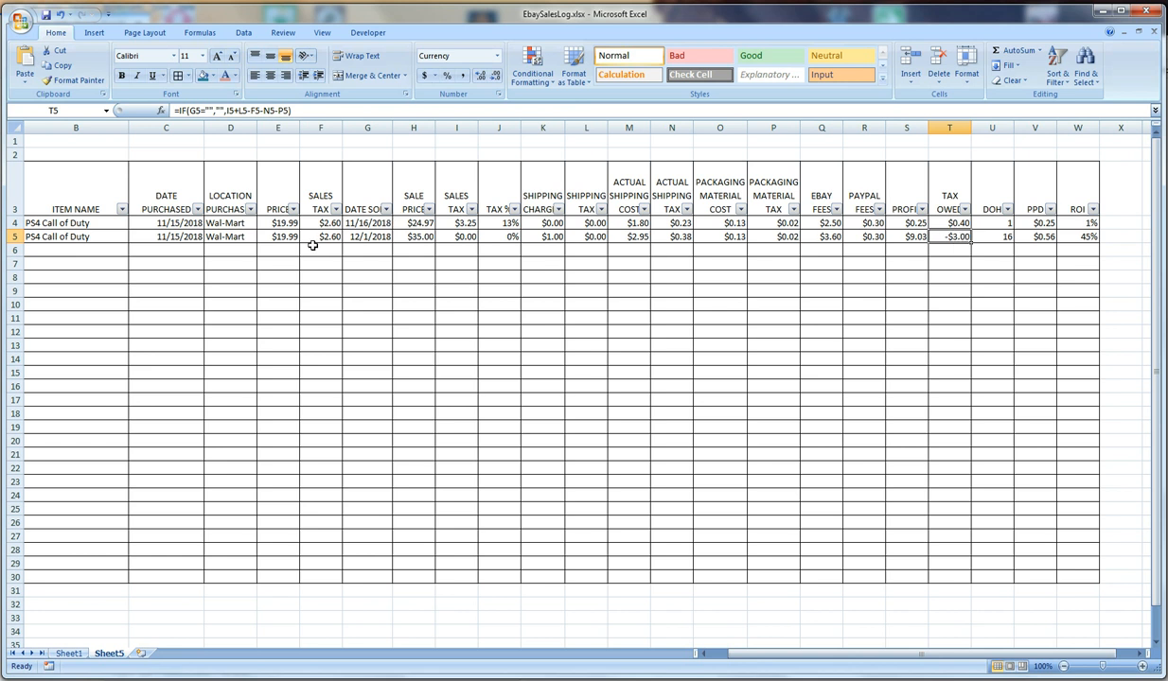
click(906, 239)
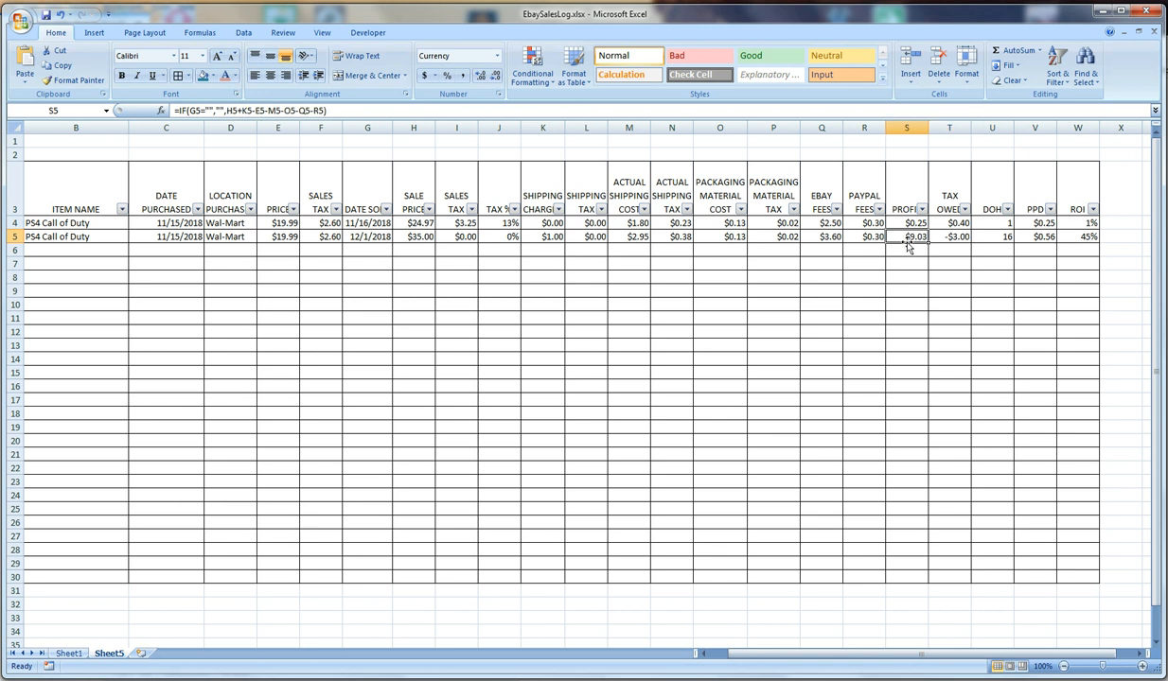
drag(898, 653, 875, 655)
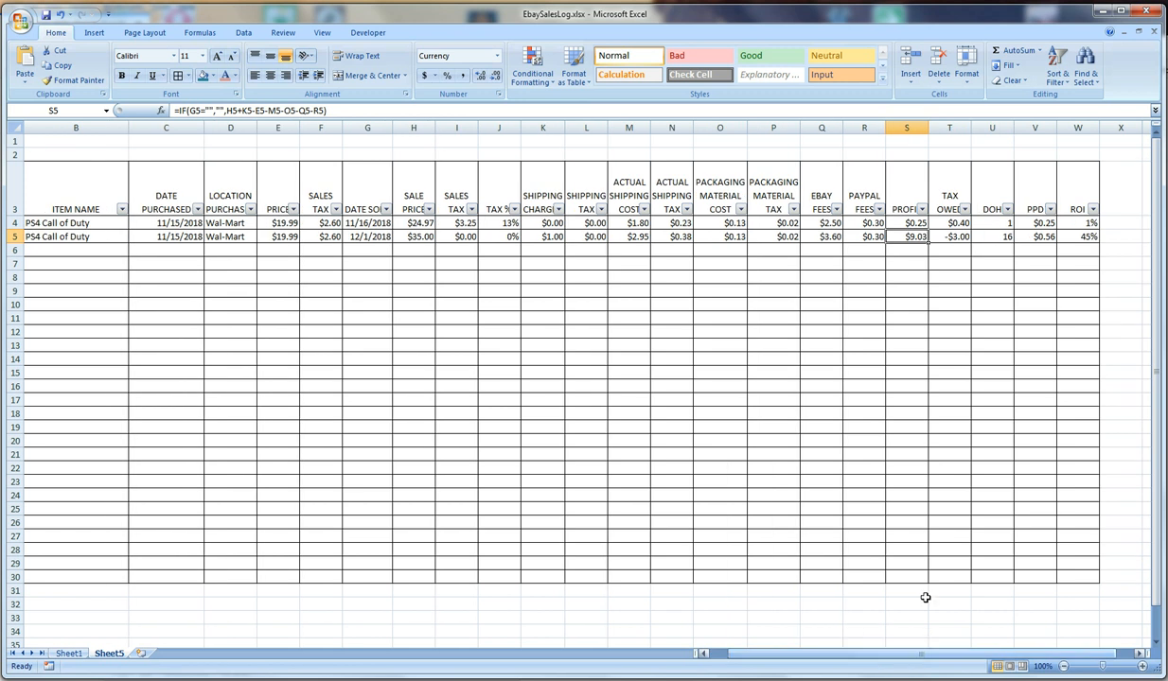
click(1078, 237)
Clear the second item's date purchased, location, price, purchase sales tax and date sold in C5:G5
click(159, 235)
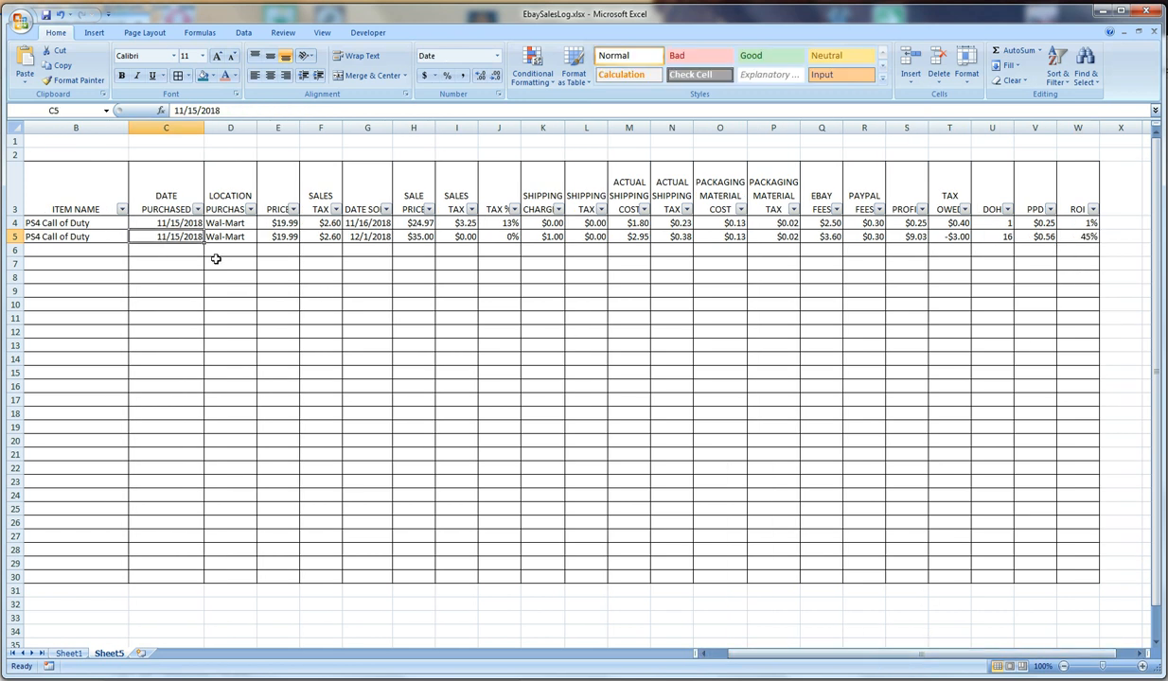
key(Delete)
click(224, 236)
key(Delete)
click(273, 236)
key(Delete)
click(320, 236)
key(Delete)
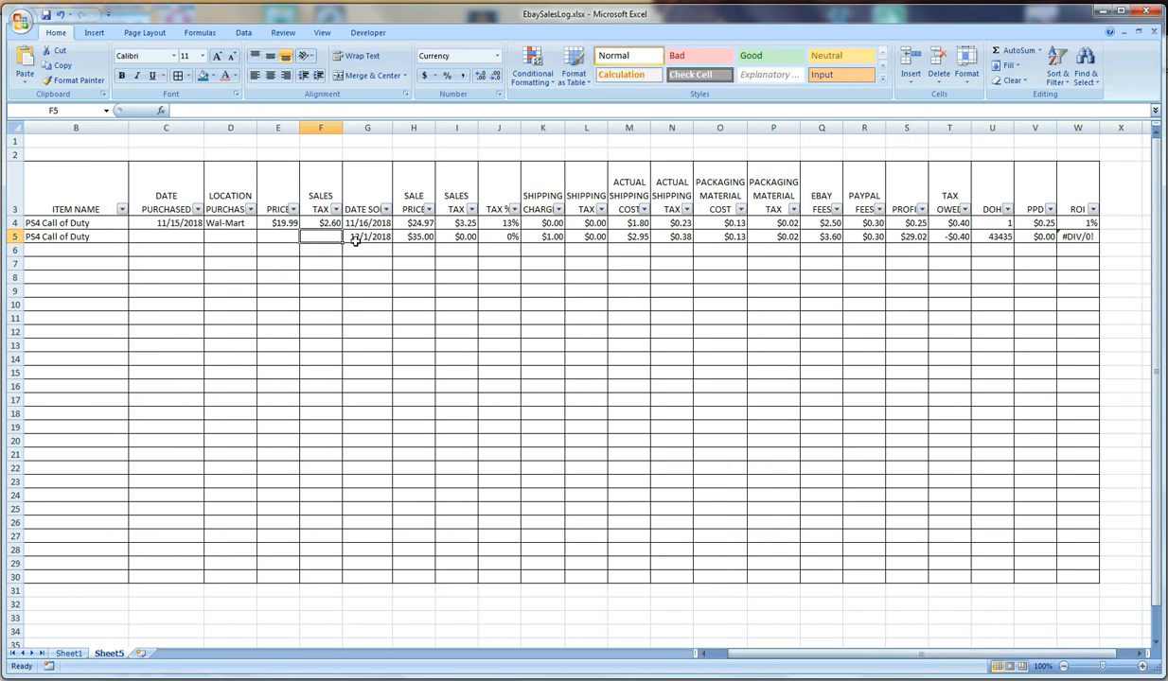
click(368, 237)
key(Delete)
Clear the second item's sale price, sales tax, and shipping and packaging entries in H5, I5 and K5:O5
click(321, 223)
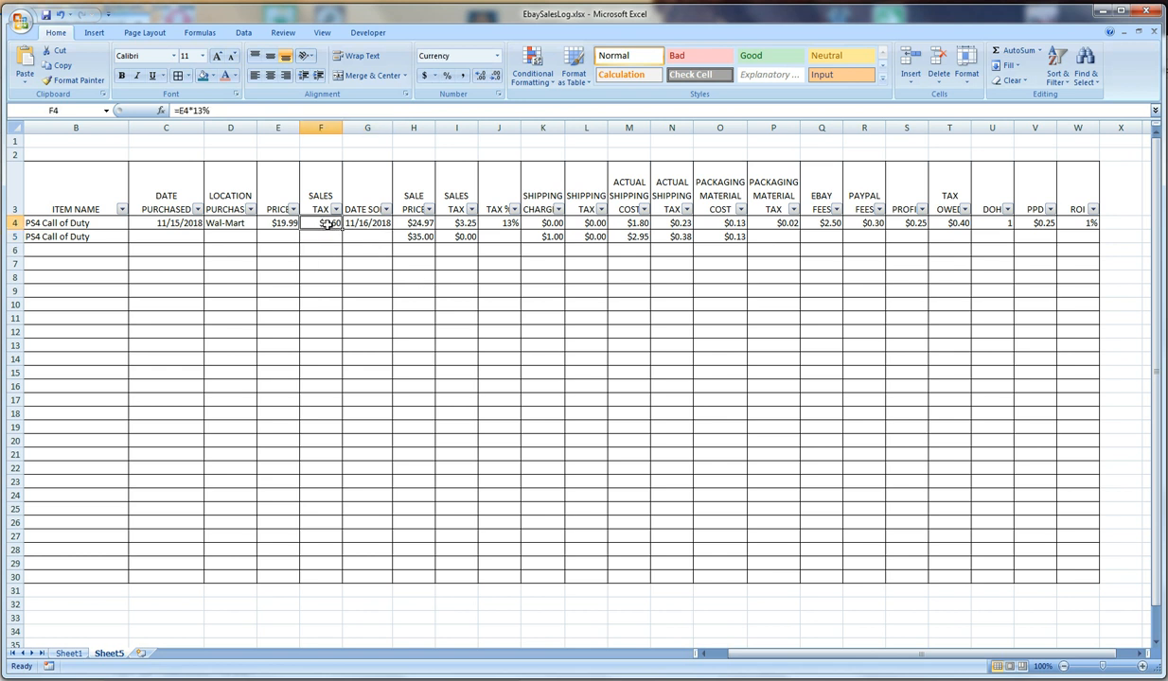
click(320, 236)
click(410, 238)
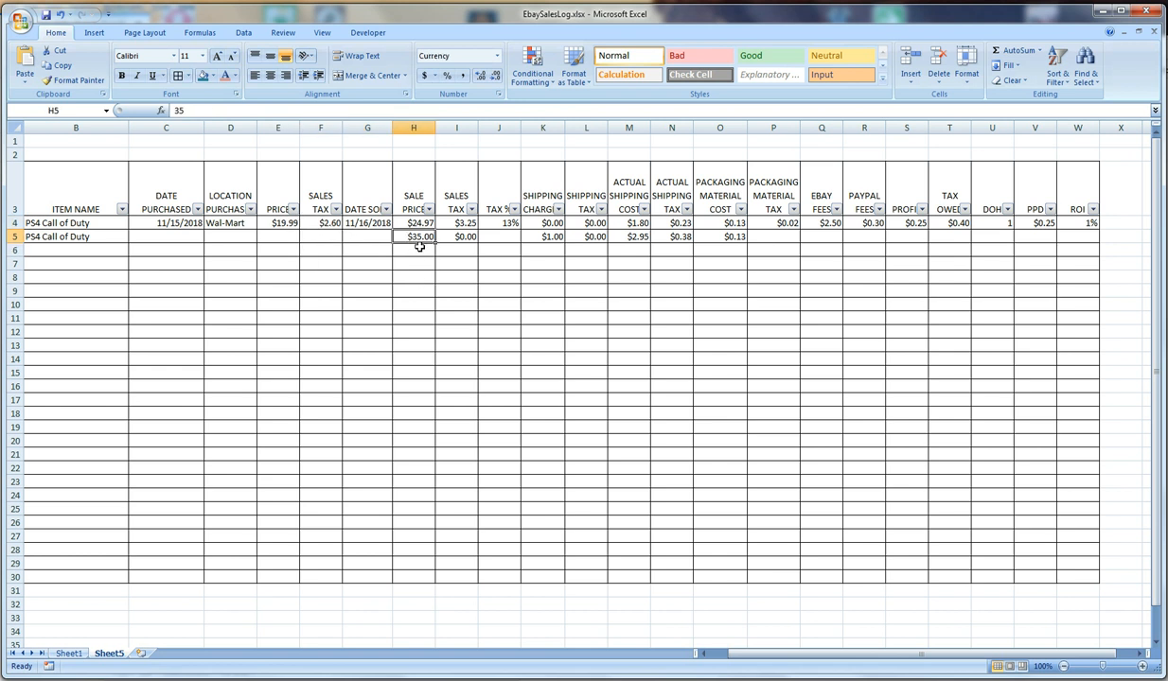
key(Delete)
click(452, 238)
key(Delete)
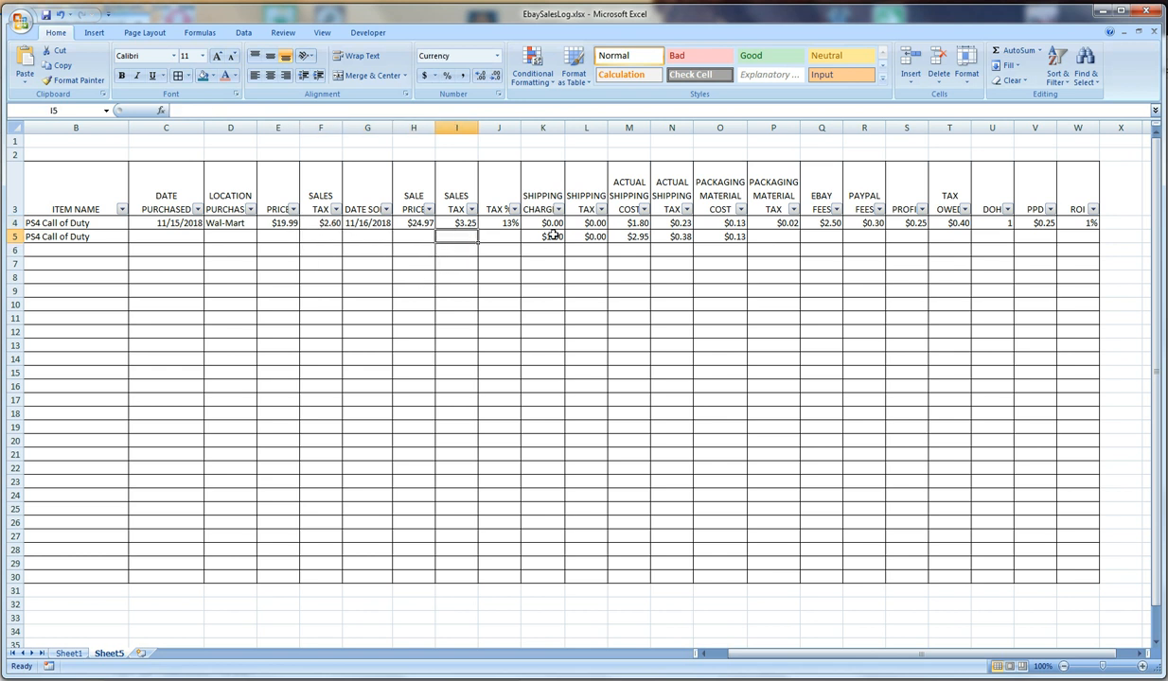
drag(542, 238, 721, 237)
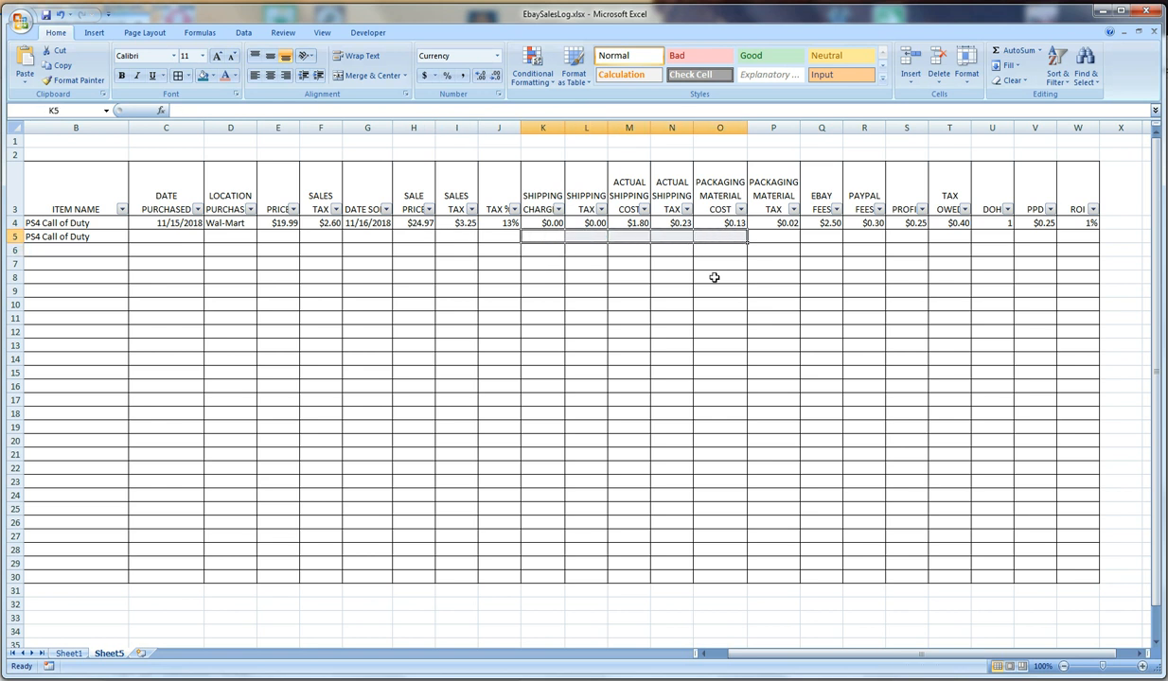
Clear the second item's category and item name in A5:B5
key(Delete)
click(672, 290)
drag(757, 656, 754, 657)
click(541, 304)
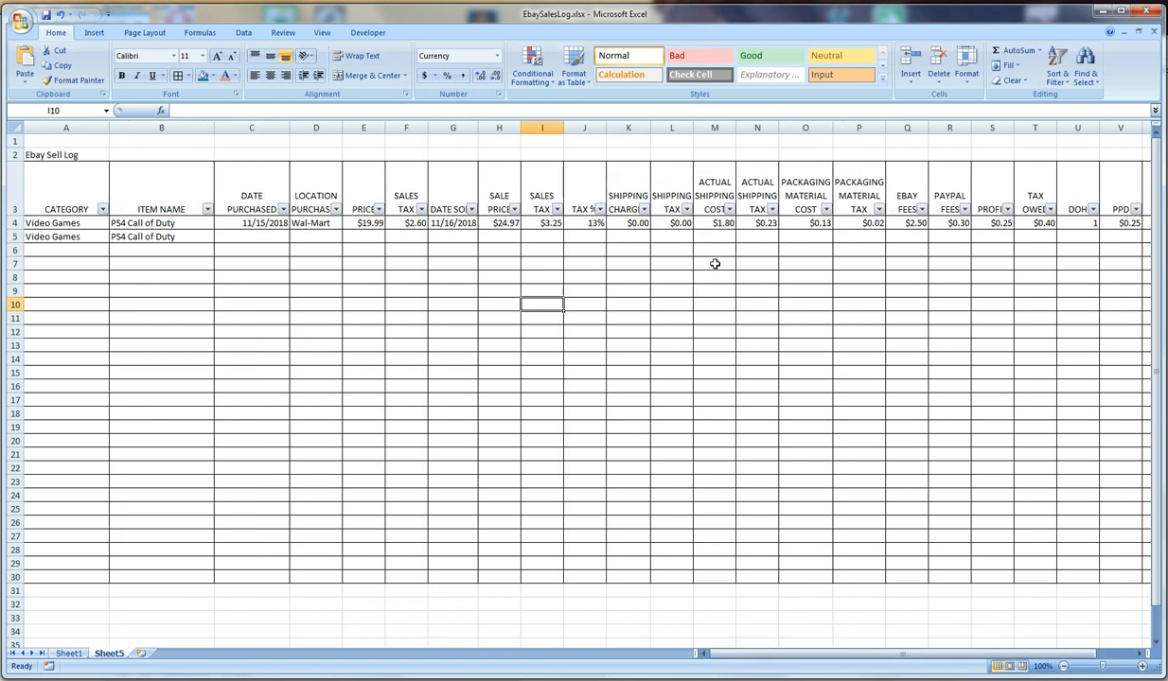
drag(65, 235, 166, 237)
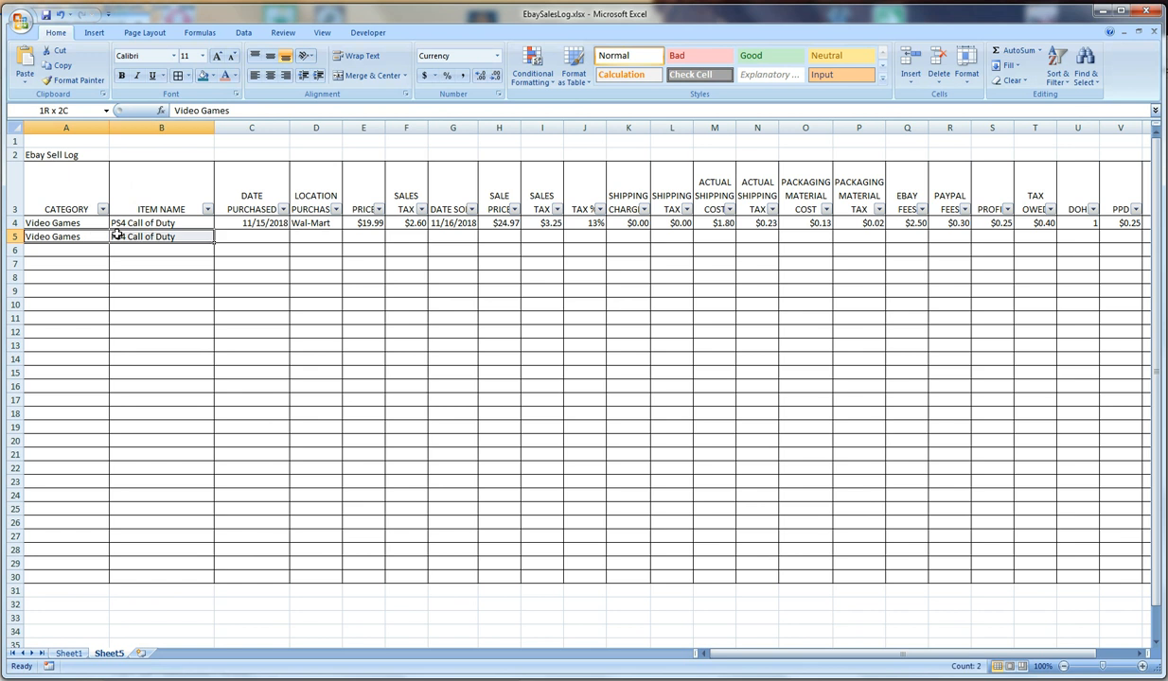
key(Delete)
click(178, 253)
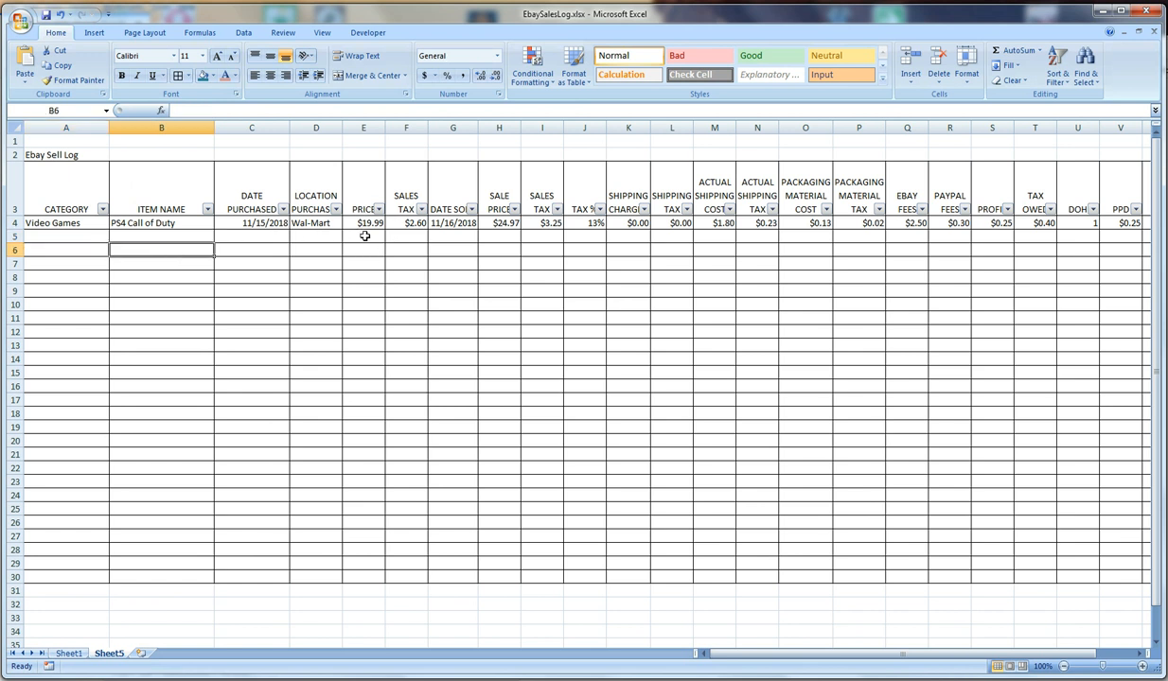
Add conditional formatting to the profit cells S4:S30: values greater than 0.01 get Green Fill with Dark Green Text
click(989, 223)
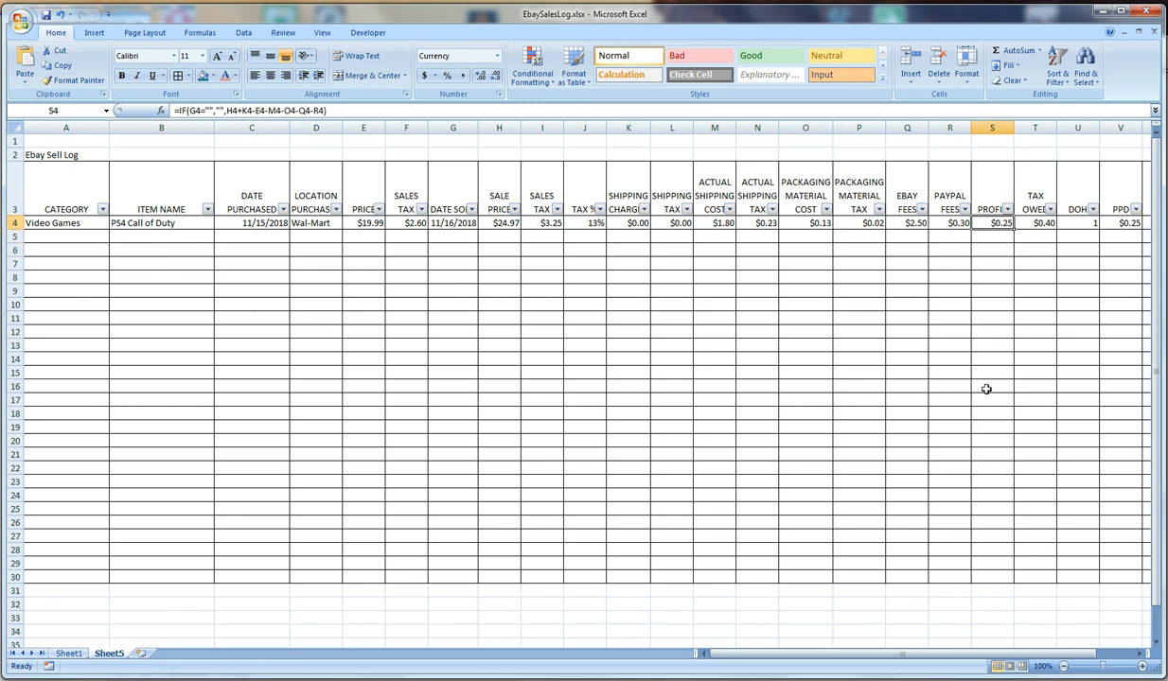
drag(989, 224, 980, 577)
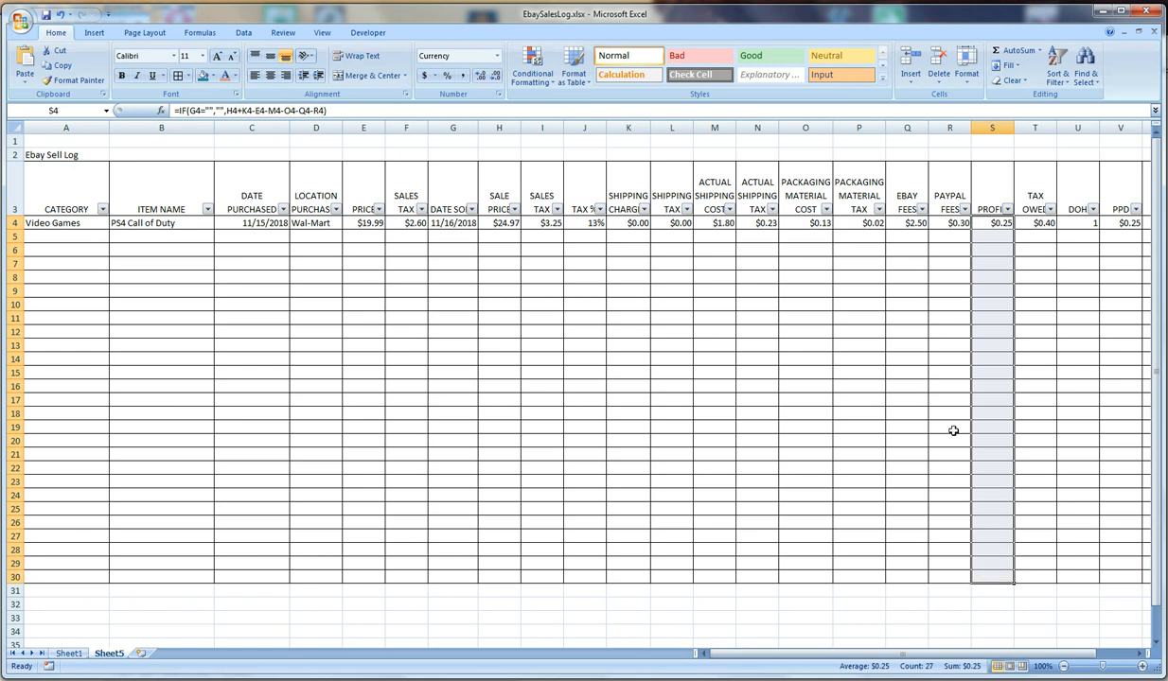
click(539, 75)
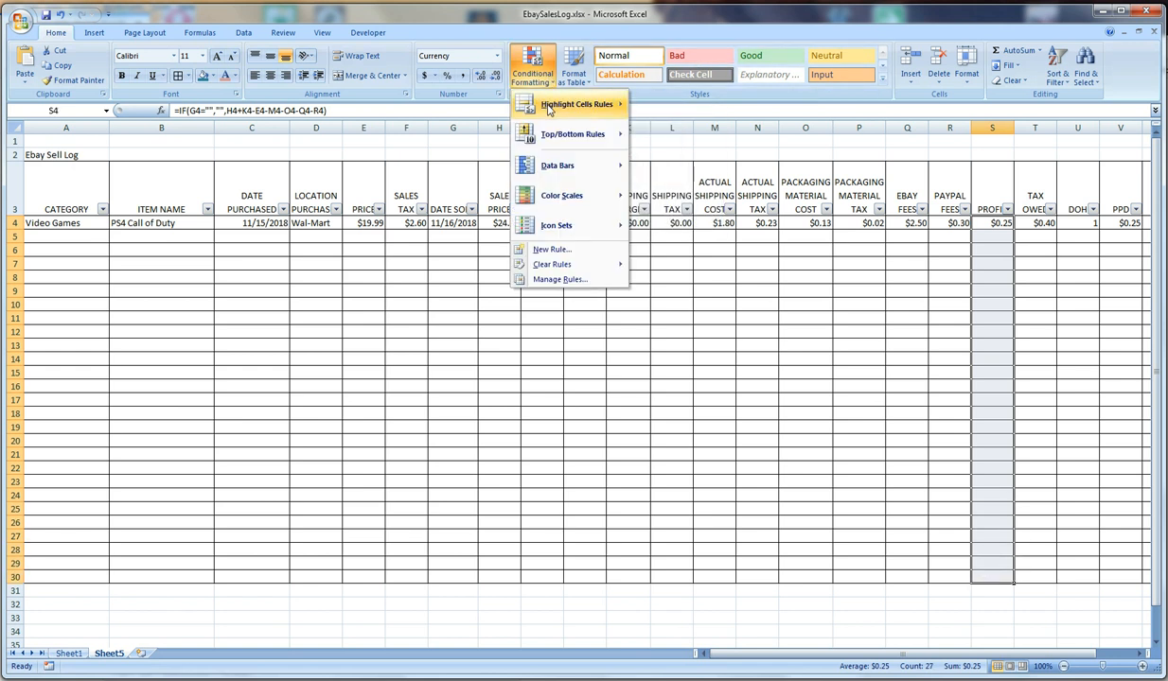
mouse_move(579, 104)
click(677, 106)
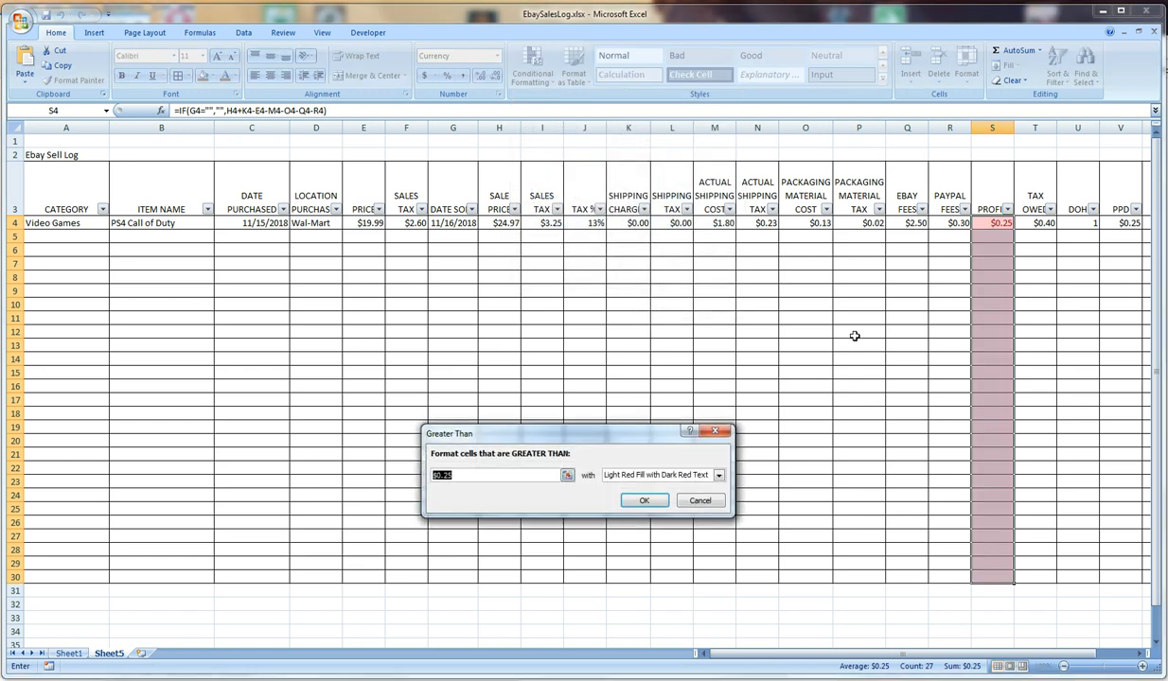
text(0.01)
click(718, 476)
click(672, 500)
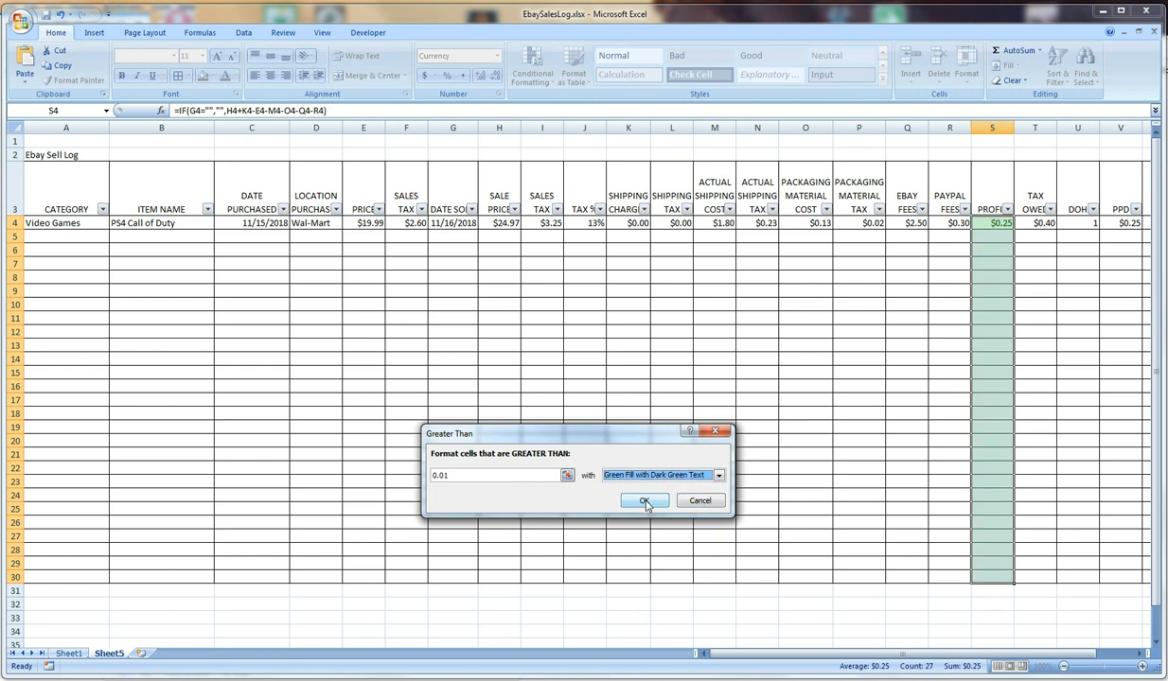
click(644, 502)
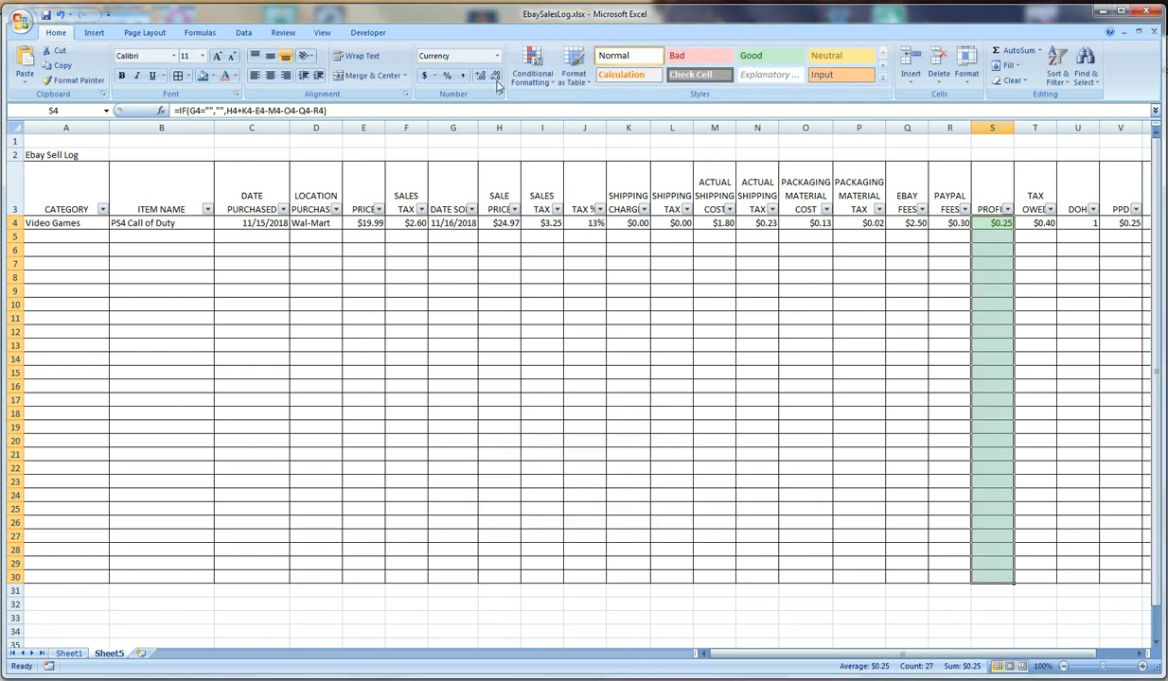
Add a second rule to the profit cells S4:S30: values less than -0.01 get Light Red Fill with Dark Red Text
click(526, 68)
mouse_move(536, 108)
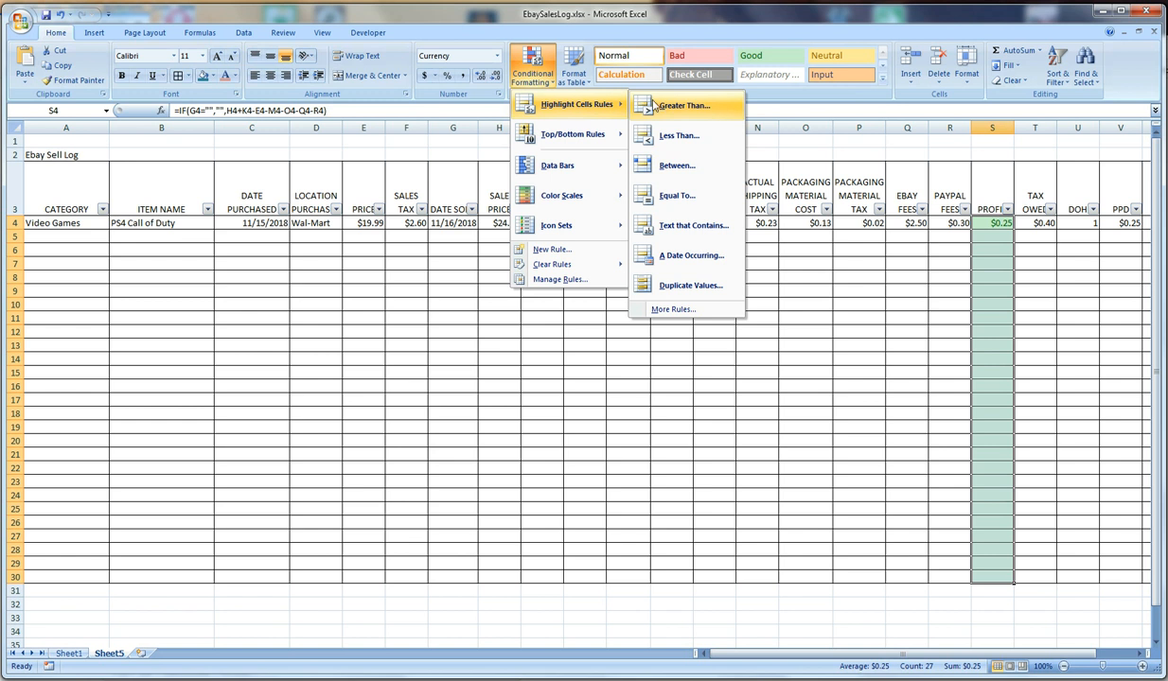
click(679, 136)
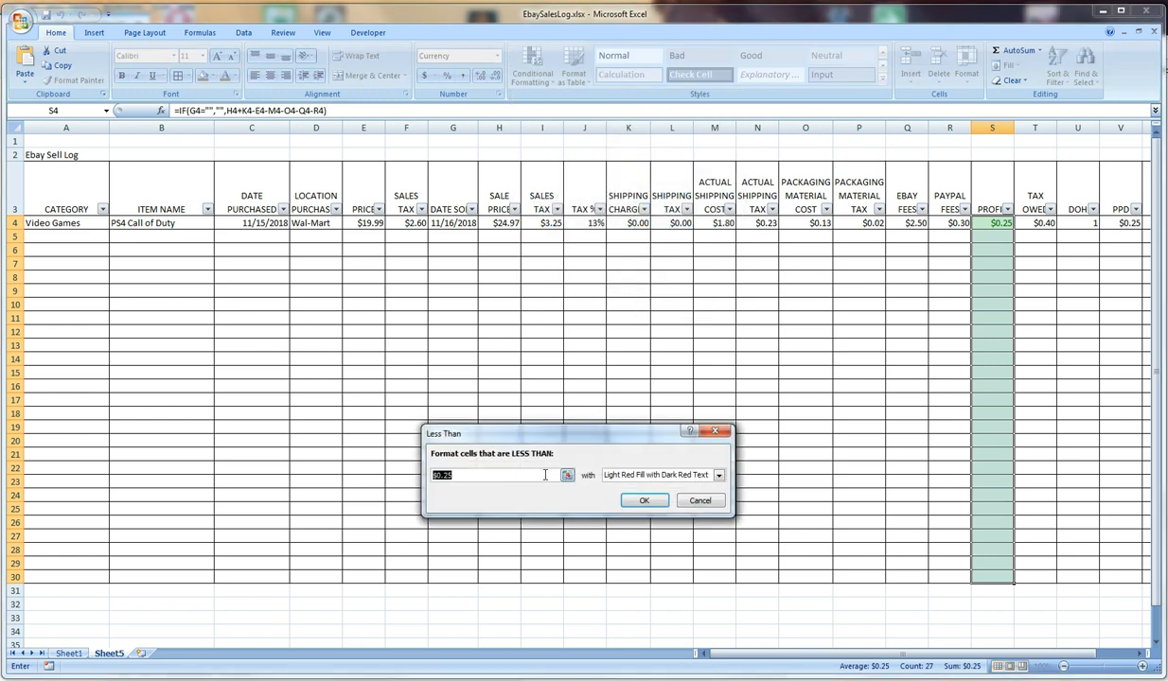
text(1)
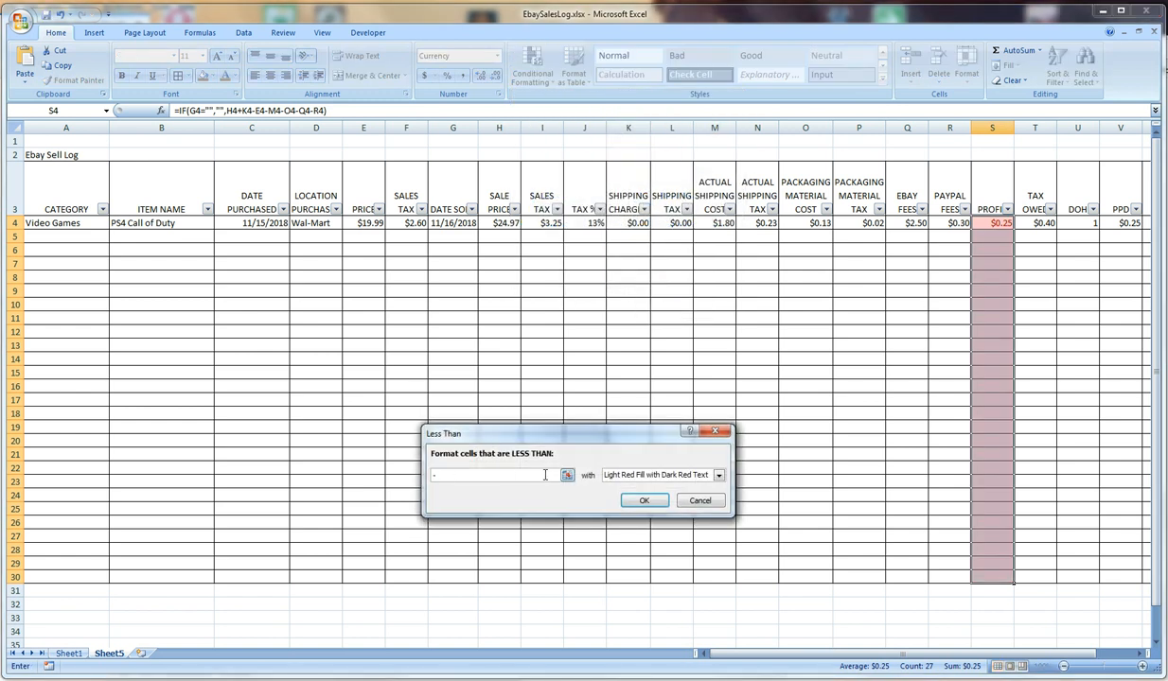
text(0.01)
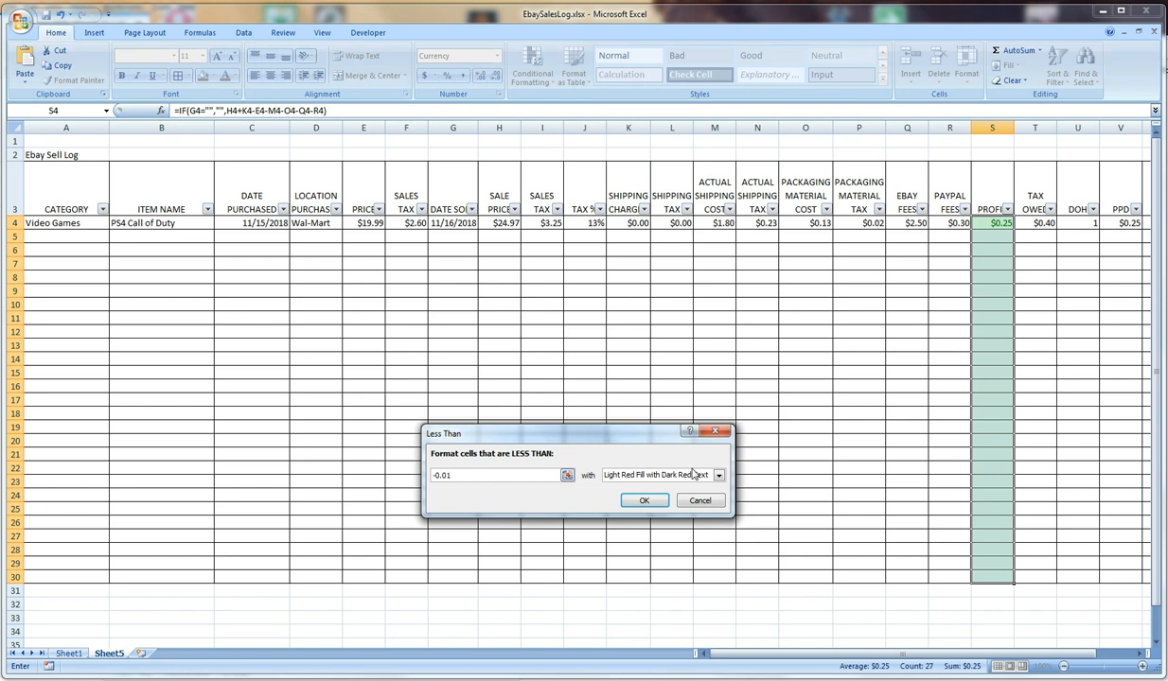
click(644, 501)
click(838, 358)
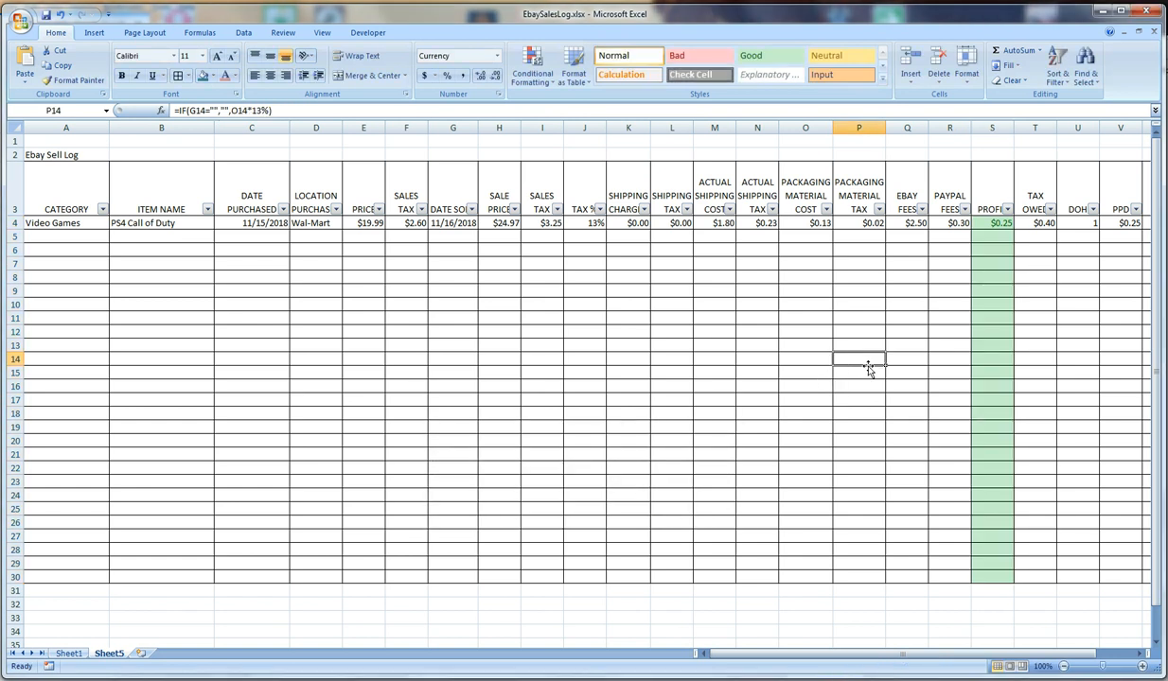
click(990, 275)
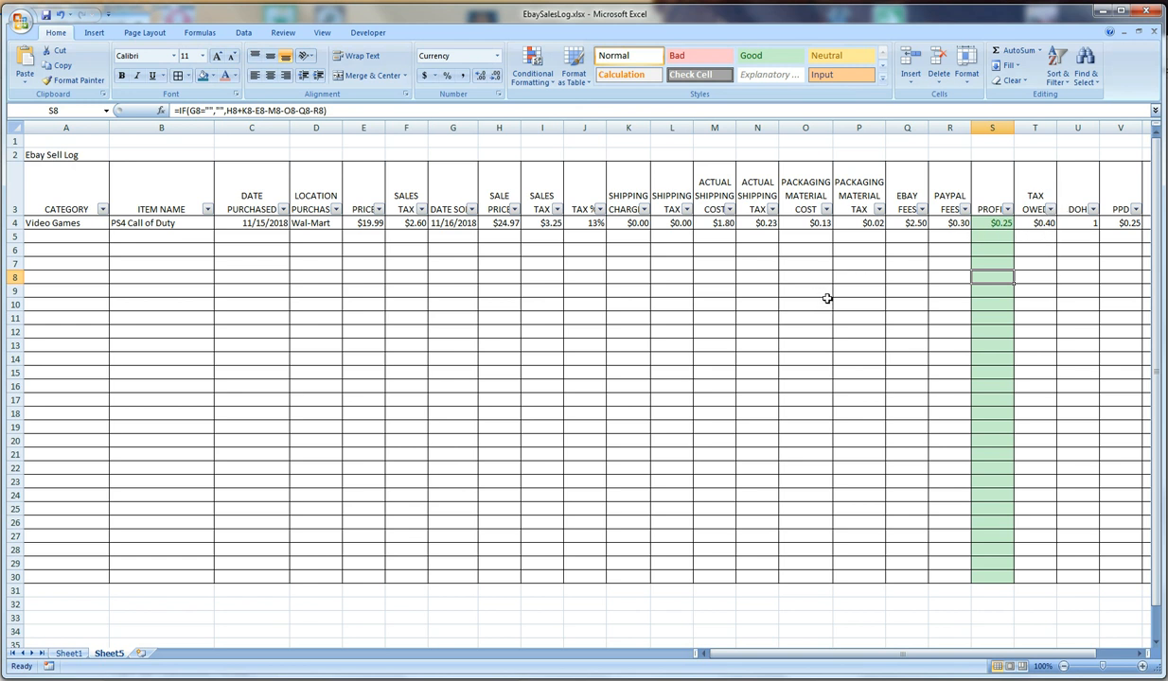
Set a light red font color for rows 4 to 30 of the tax-related columns F, I, J, L, N, P and T
click(548, 223)
drag(547, 223, 571, 577)
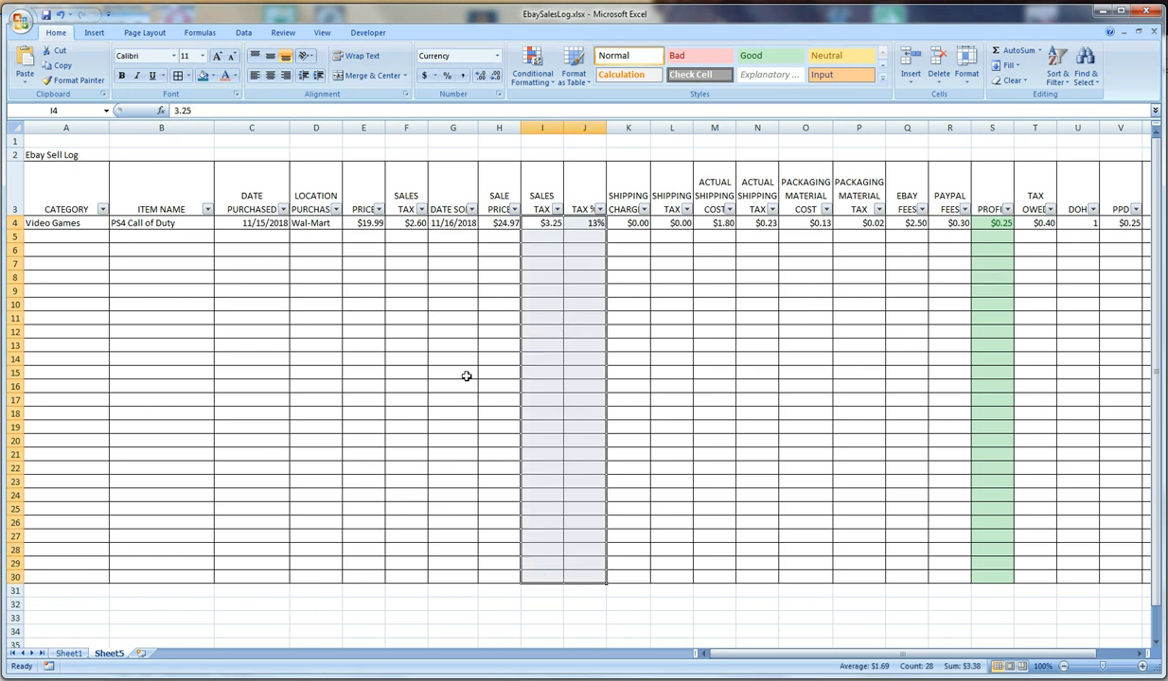
drag(413, 224, 416, 580)
drag(667, 224, 672, 578)
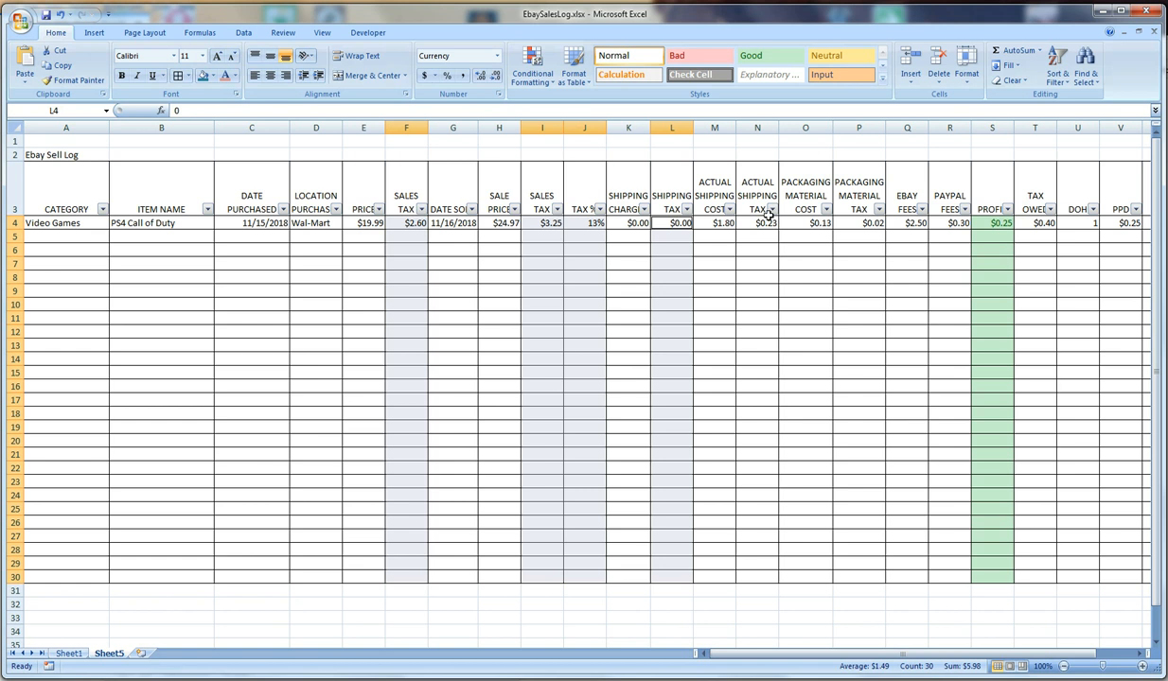
drag(753, 224, 747, 579)
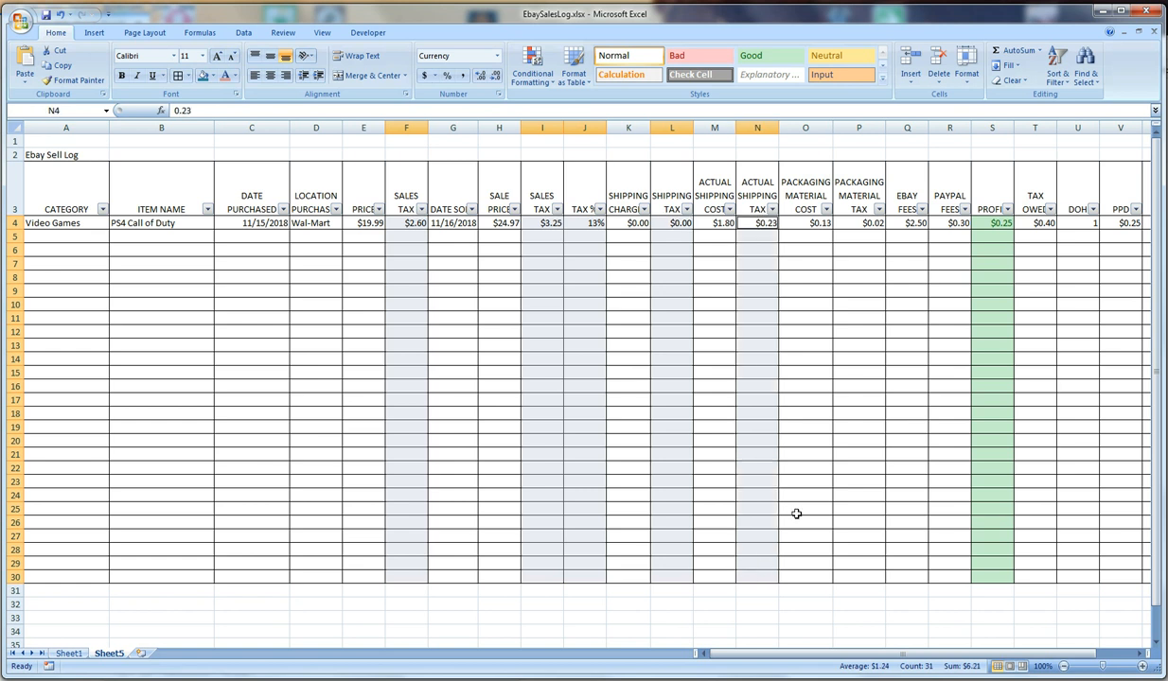
click(863, 224)
mouse_move(864, 224)
mouse_down()
mouse_move(880, 590)
mouse_move(865, 579)
mouse_up()
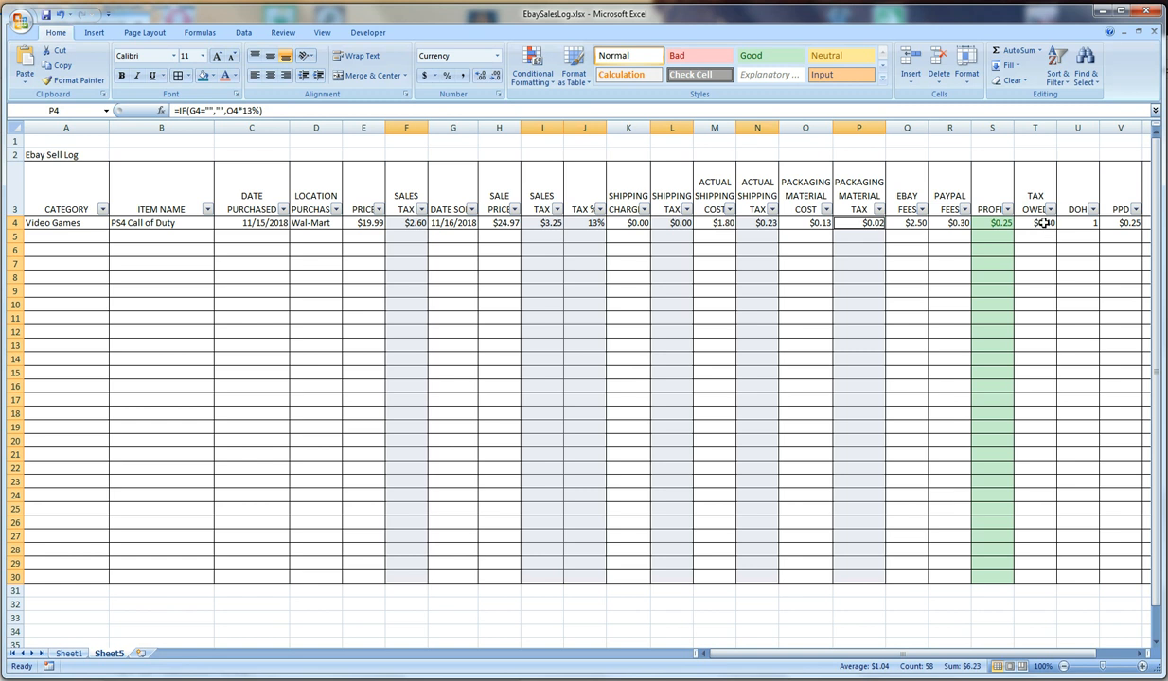
drag(1043, 223, 1037, 573)
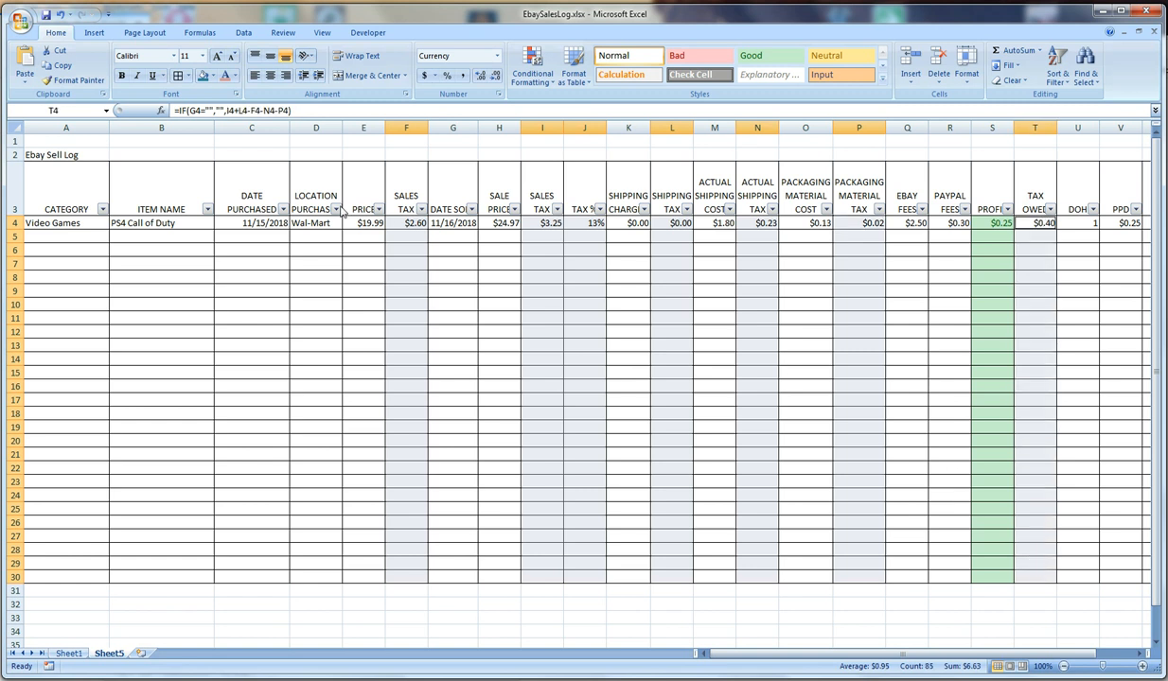
click(228, 79)
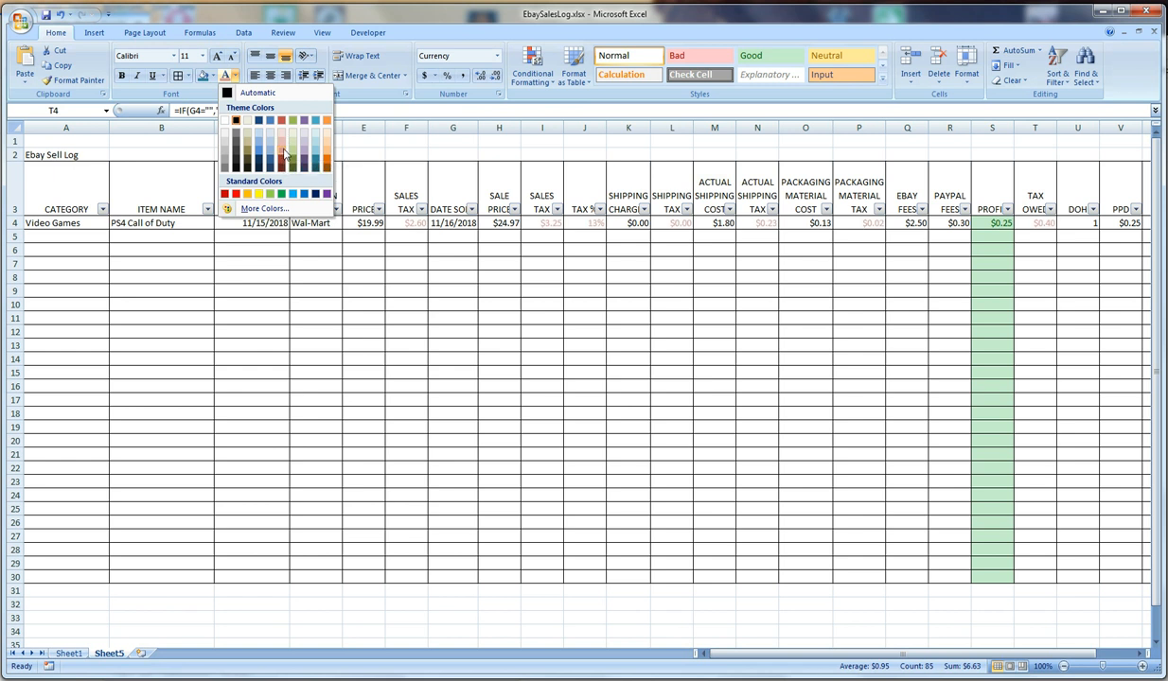
click(284, 154)
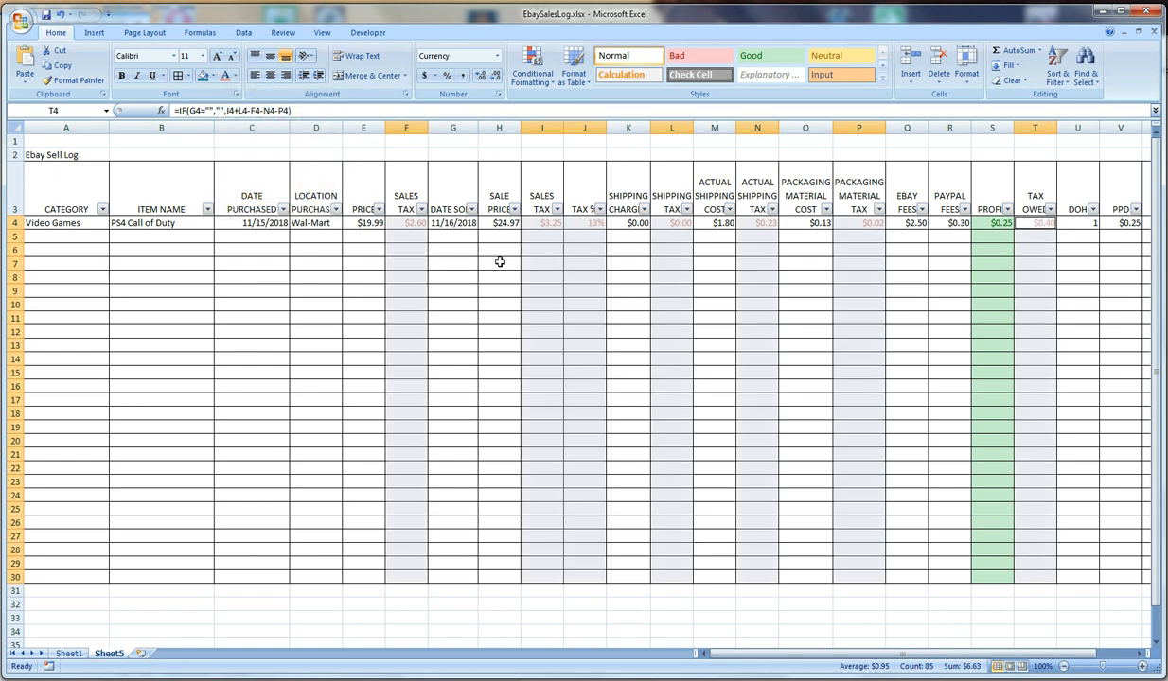
click(761, 305)
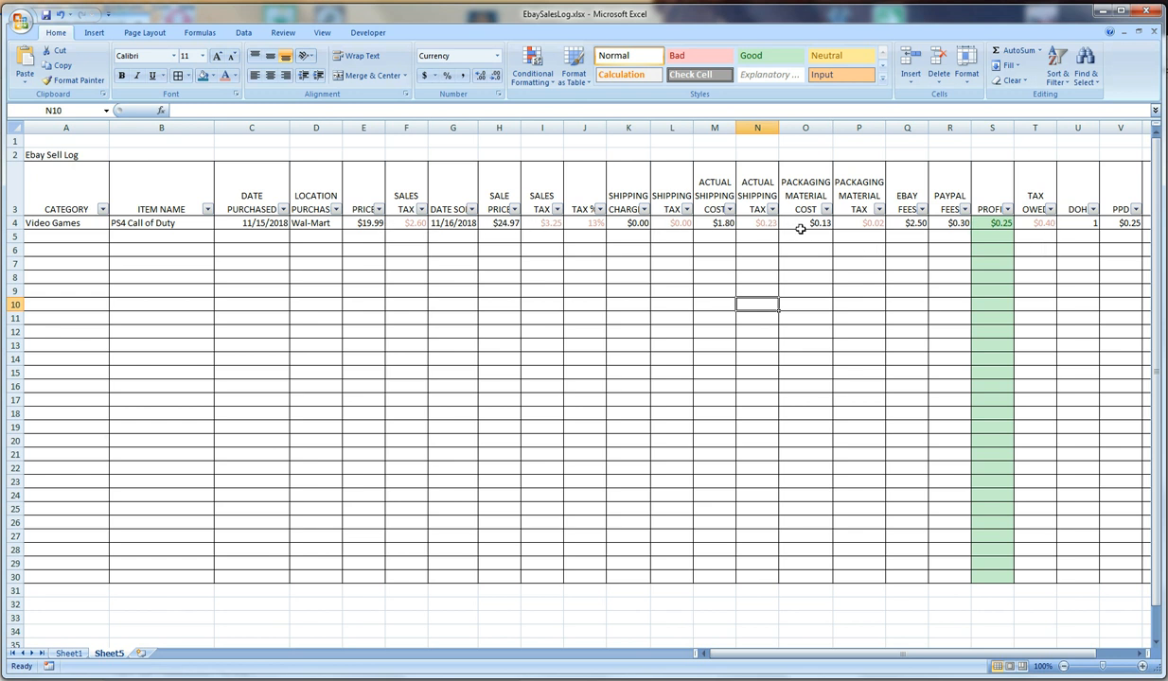
Fill the whole header row A3:W3 with a light blue theme color
drag(81, 184, 1084, 196)
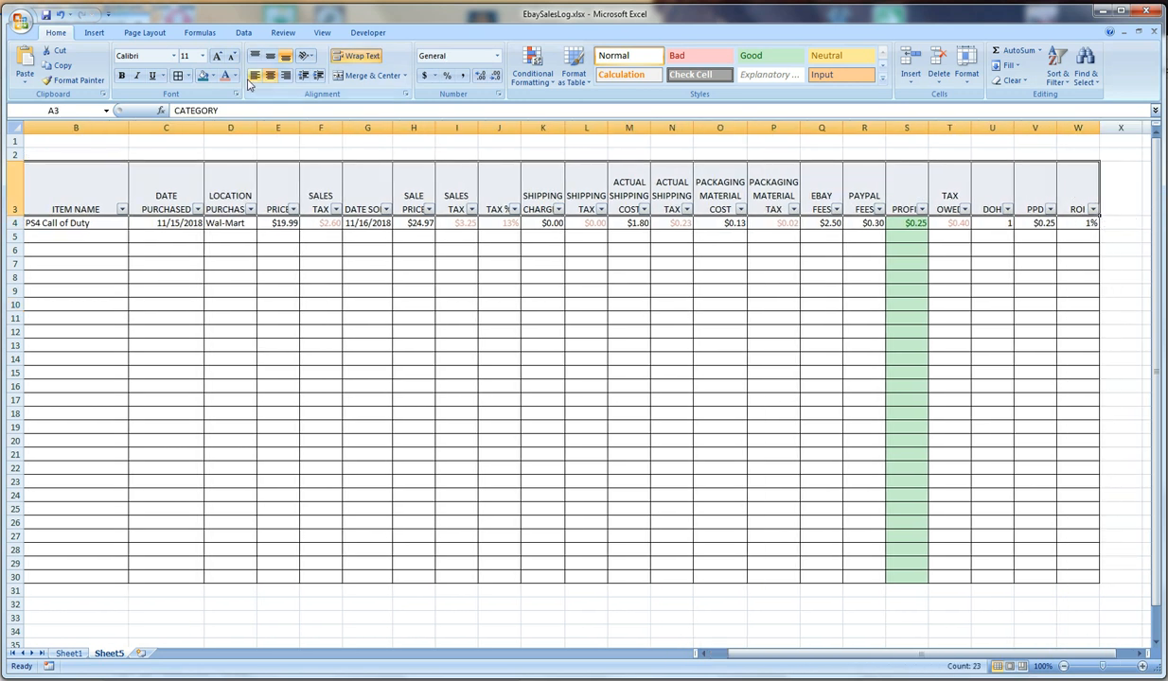
click(213, 76)
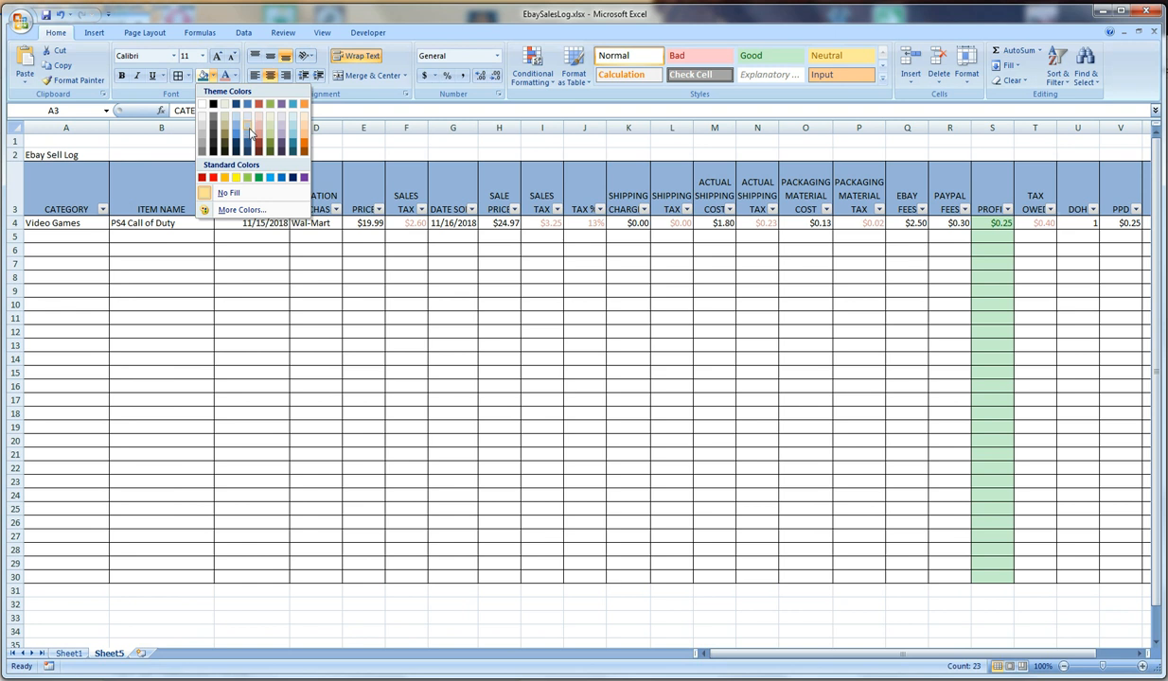
click(248, 125)
Fill the DOH, PPD and ROI header cells U3:W3 with a darker blue theme color
drag(1091, 194, 1063, 190)
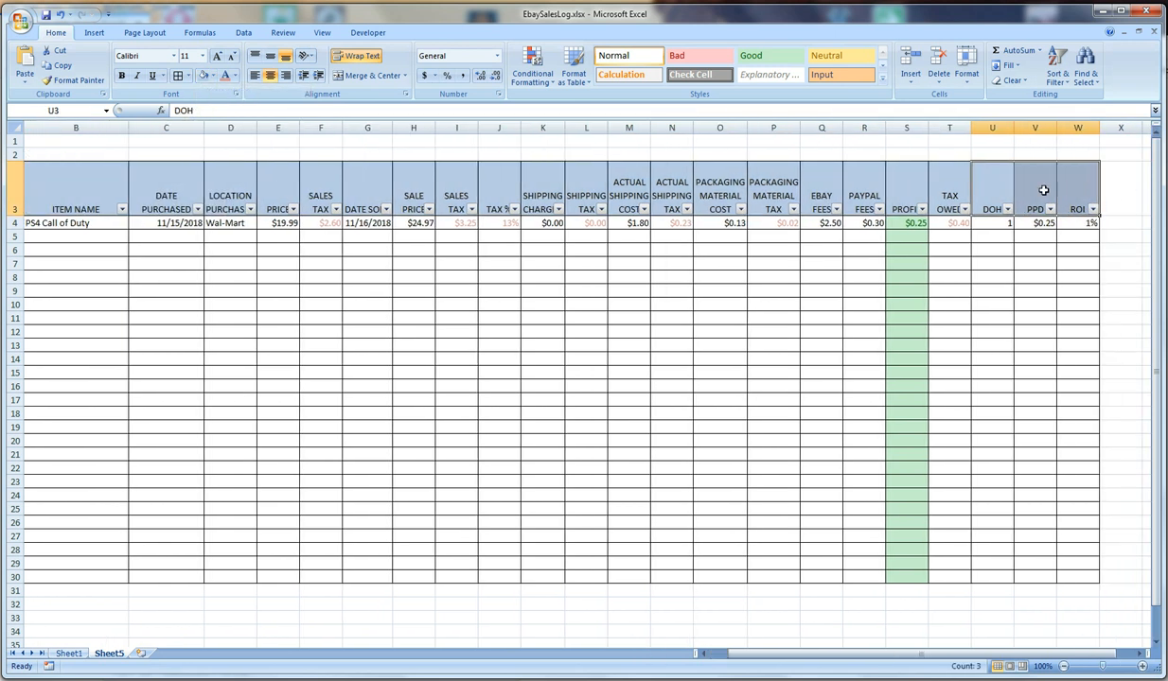
click(213, 79)
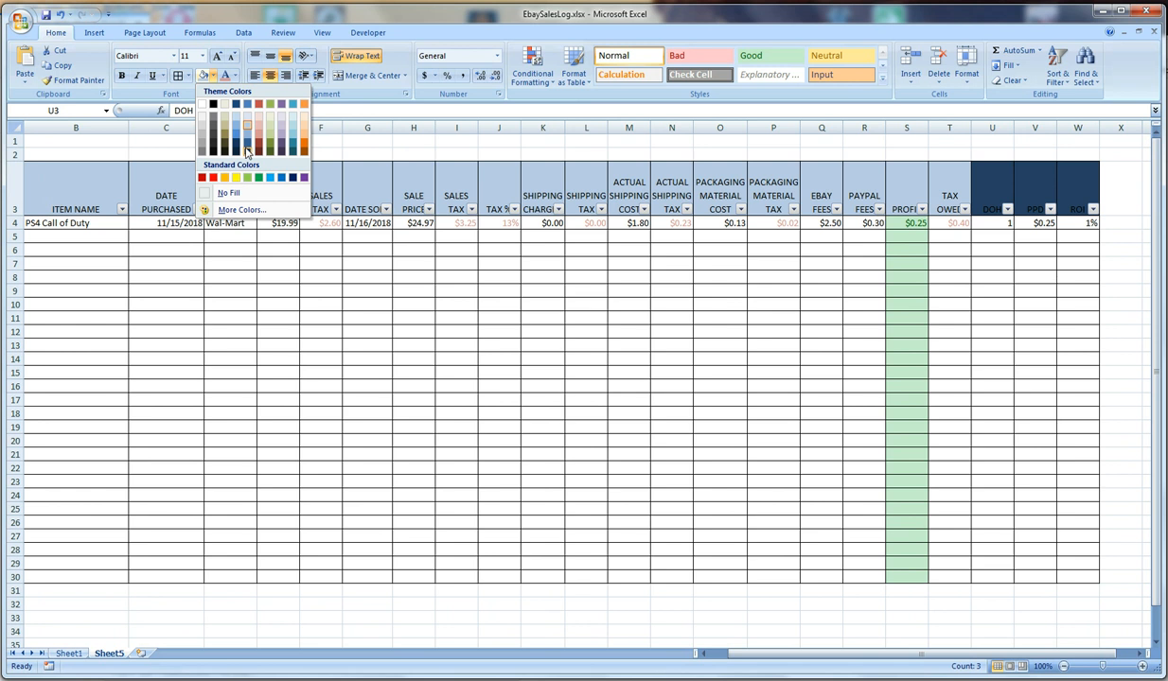
click(237, 134)
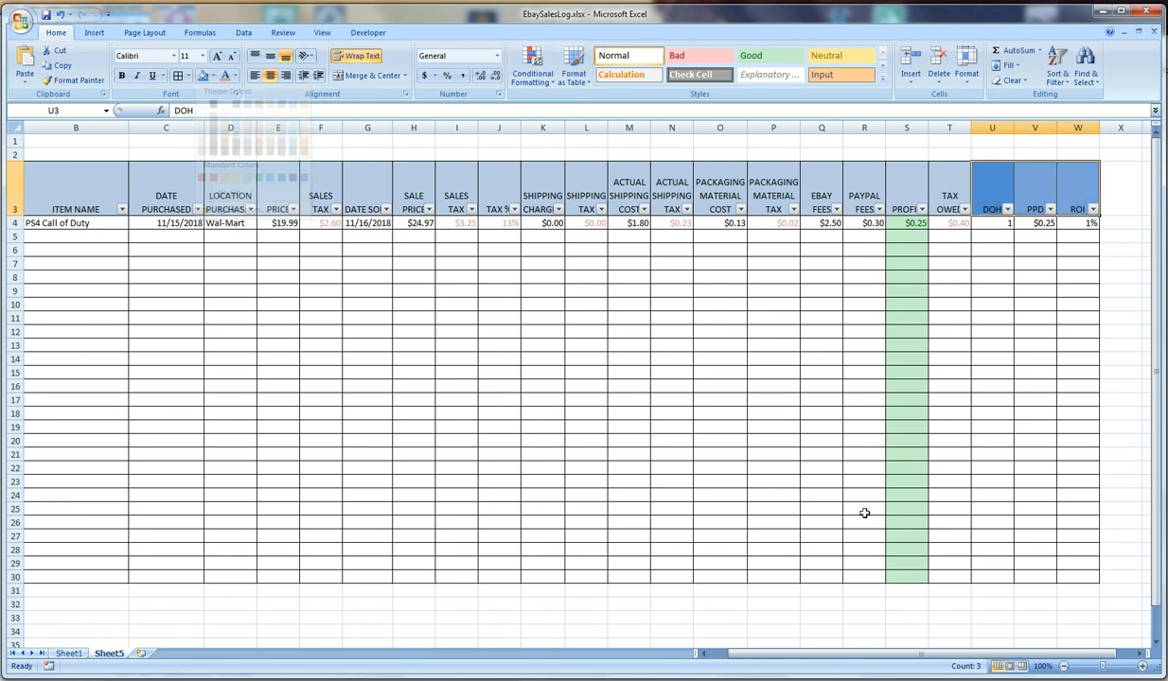
Make the "Ebay Sell Log" title in A2 bold and set its font size to 48
drag(904, 654, 781, 653)
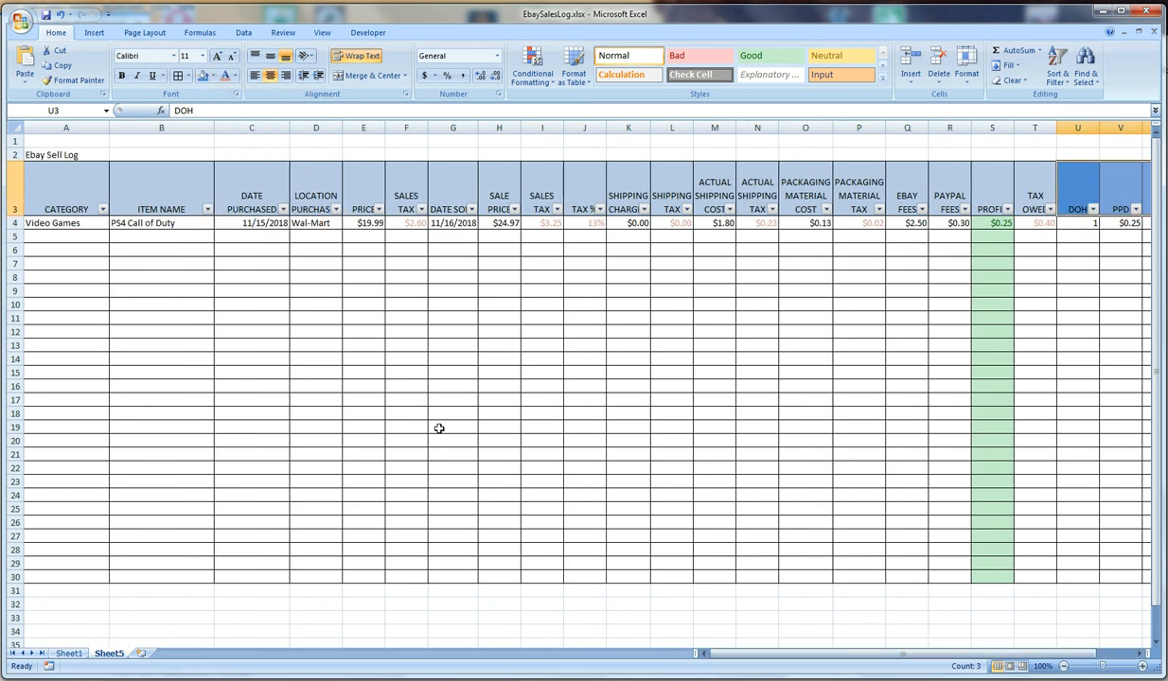
click(72, 156)
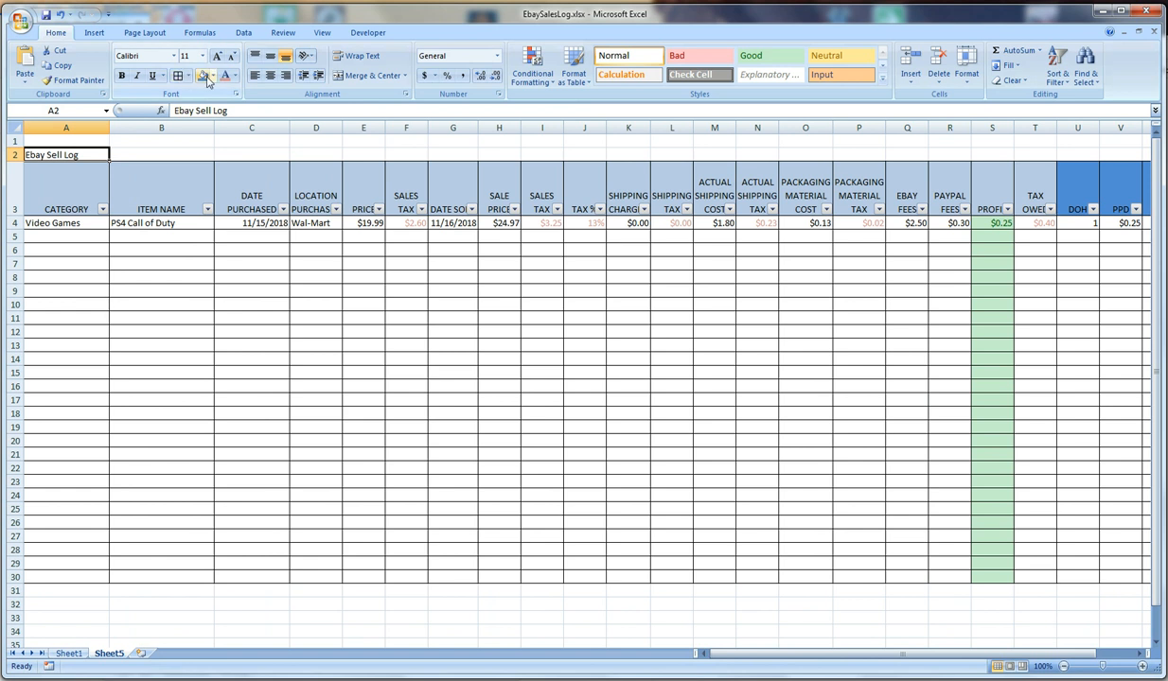
click(121, 77)
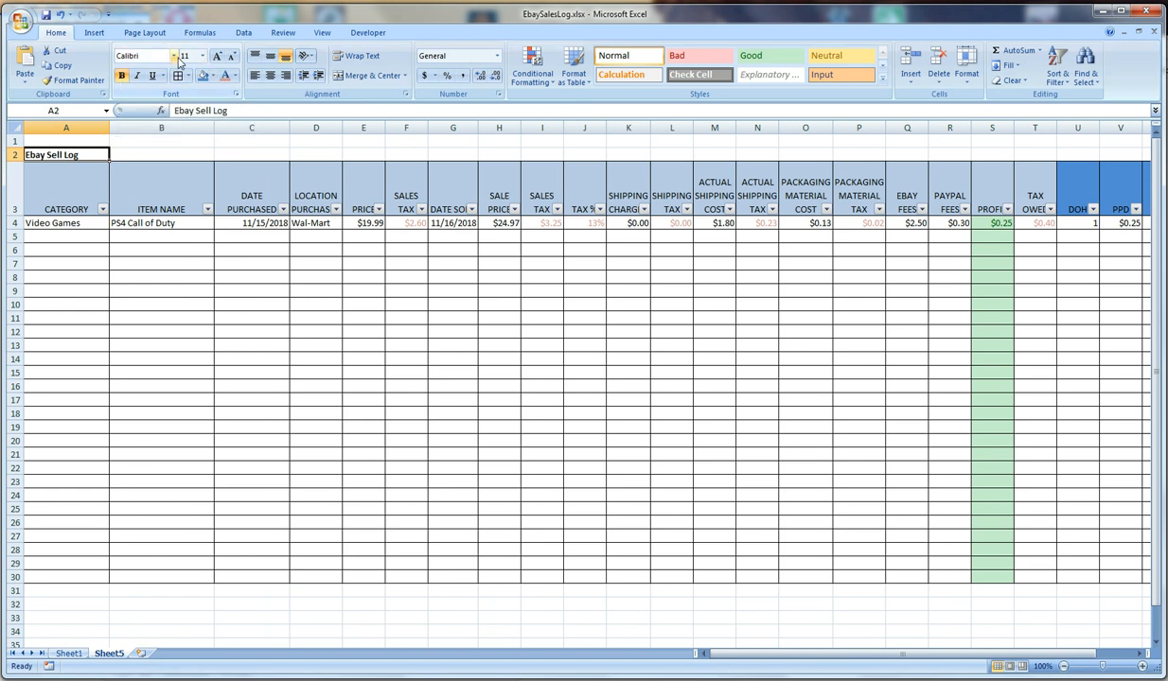
click(201, 55)
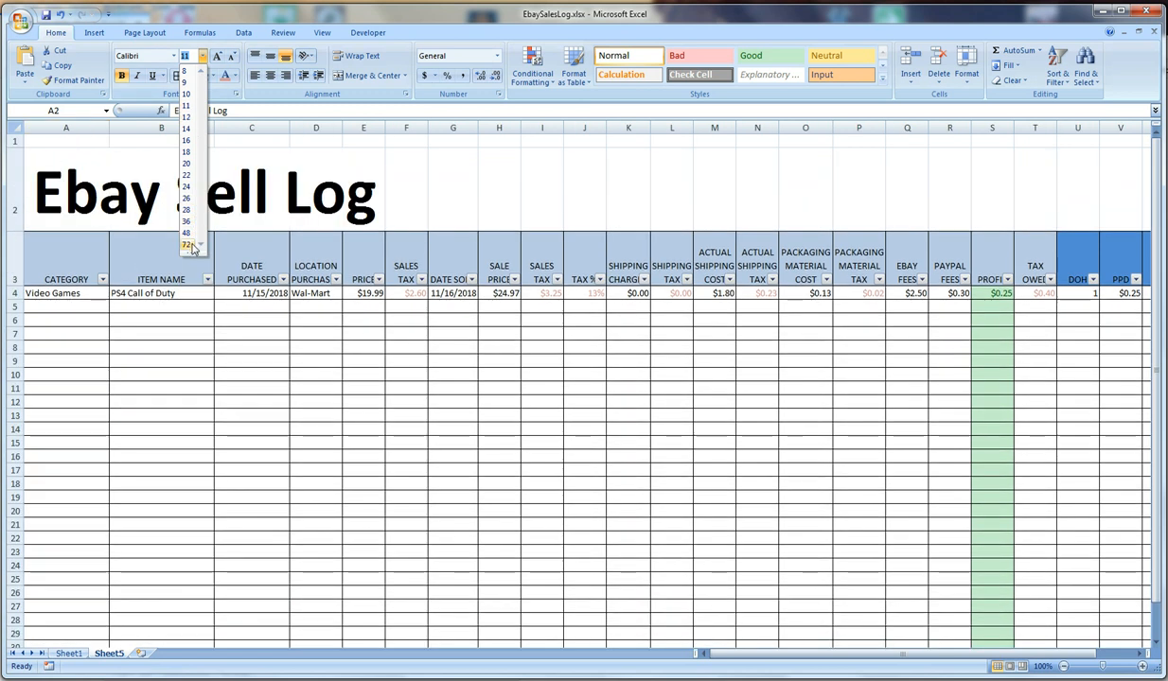
click(186, 232)
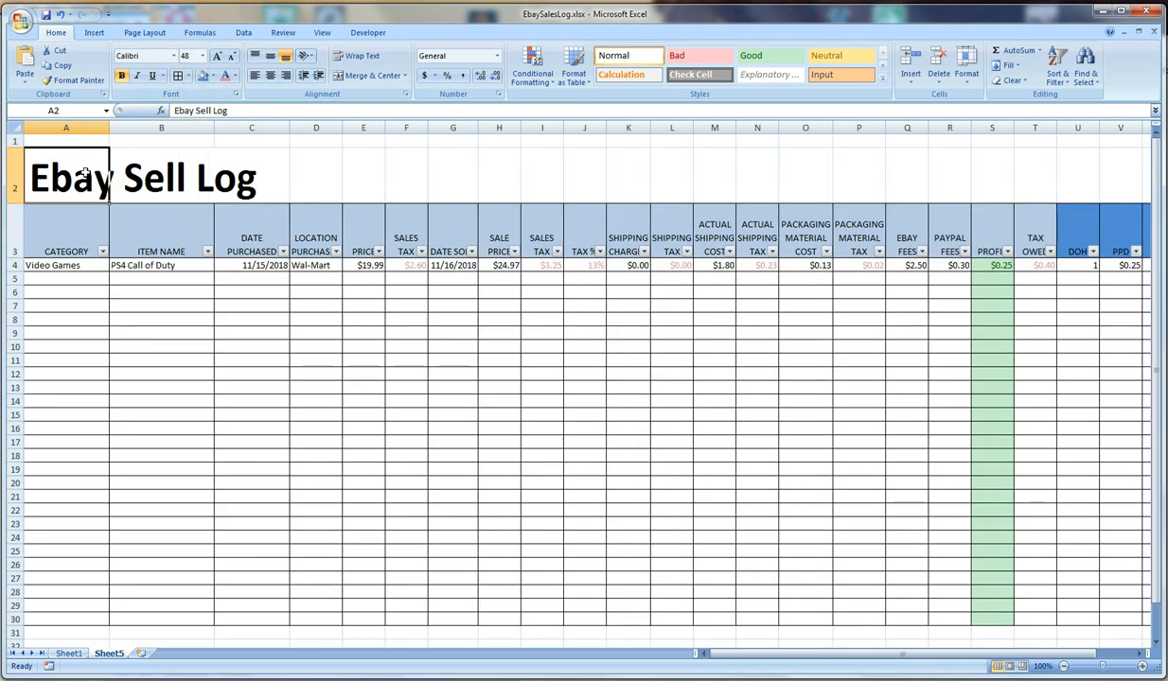
Fill the title cells A2:C2 with a light green theme color
drag(89, 180, 237, 185)
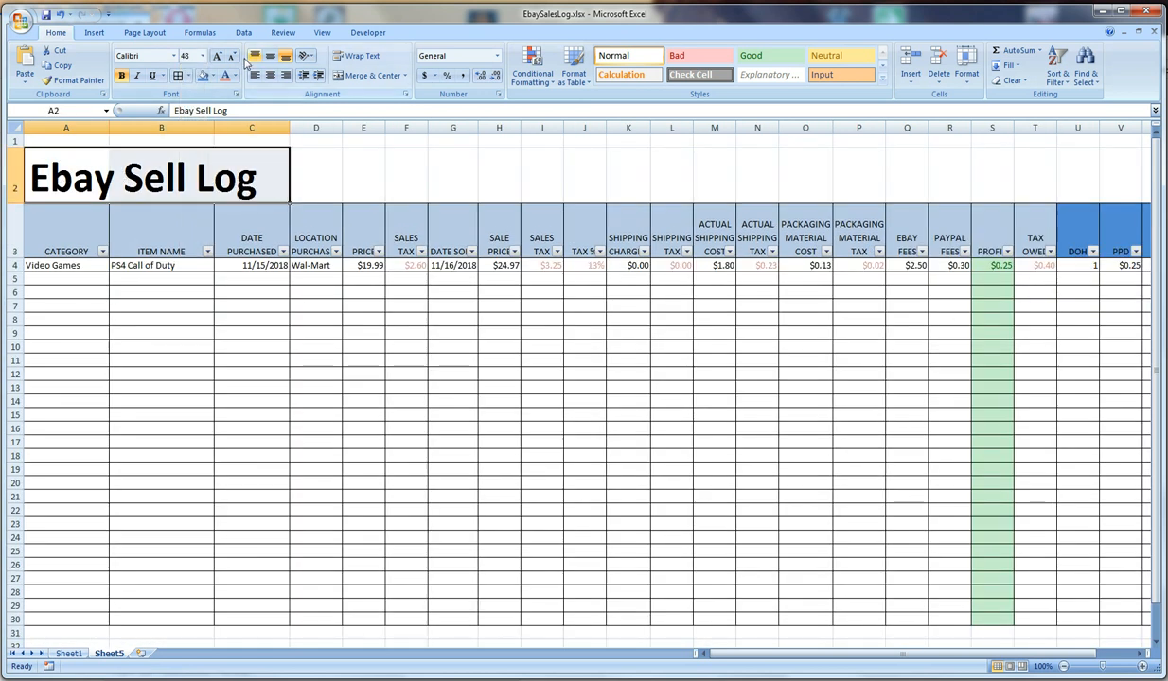
click(212, 76)
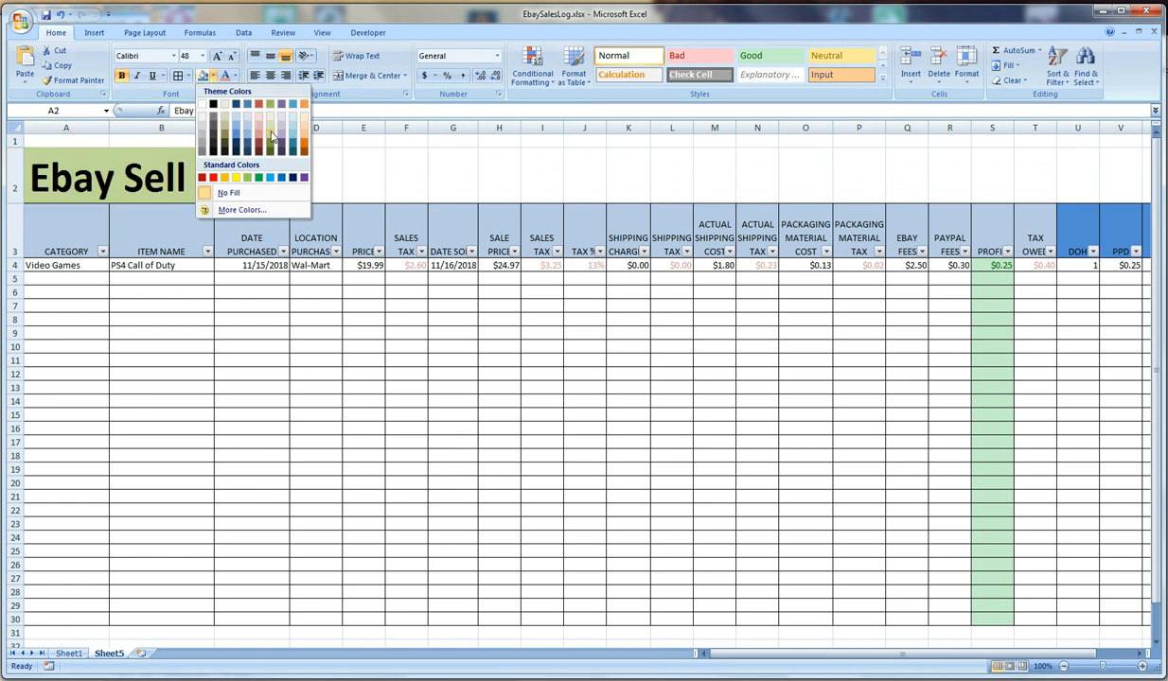
click(270, 129)
Make all the column headings in A3:W3 bold
drag(88, 228, 1076, 237)
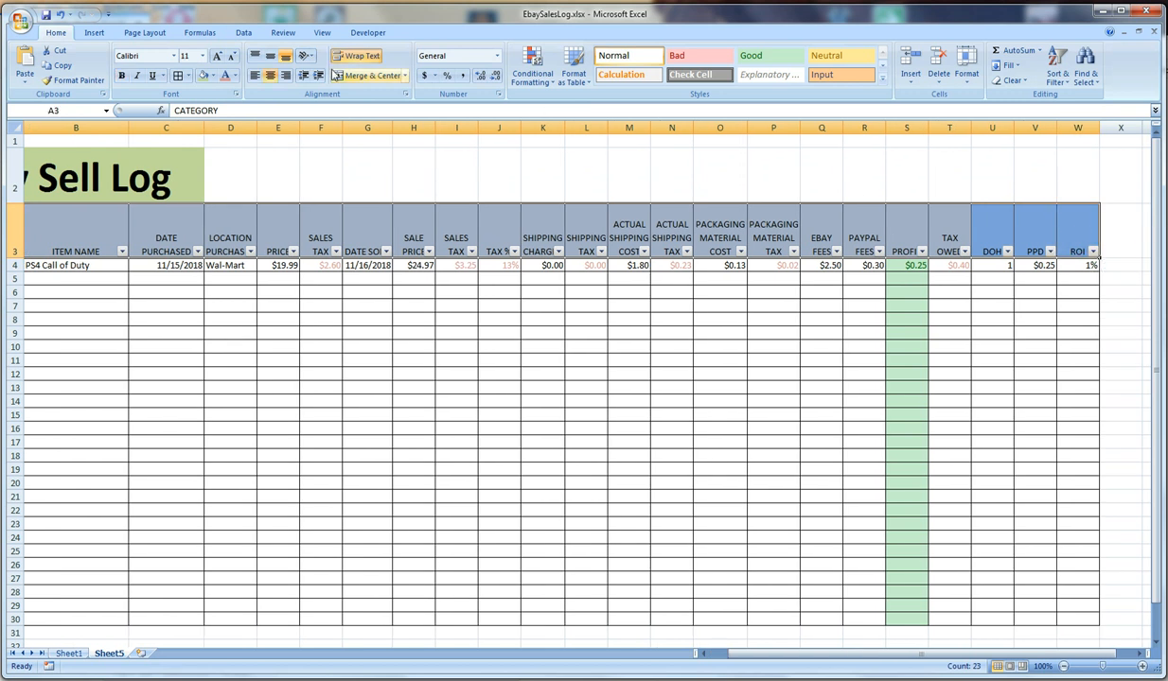
click(122, 77)
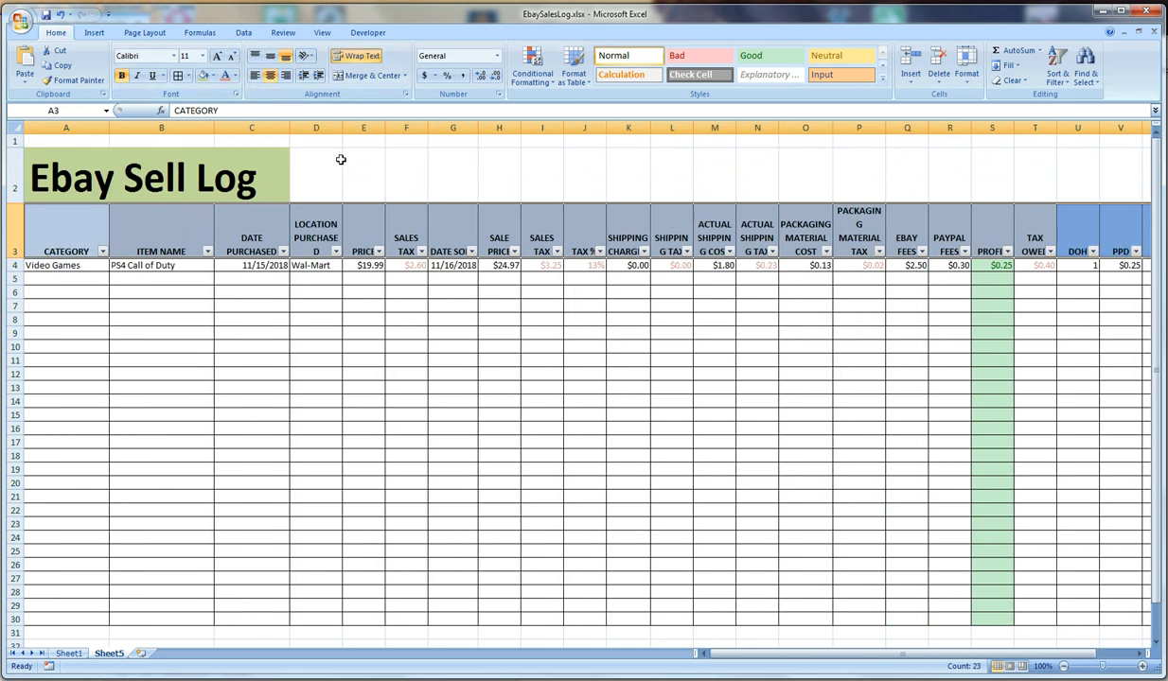
click(350, 189)
Widen columns D, L, M, N and P so the words in their bold headings fit without splitting
drag(344, 126, 351, 128)
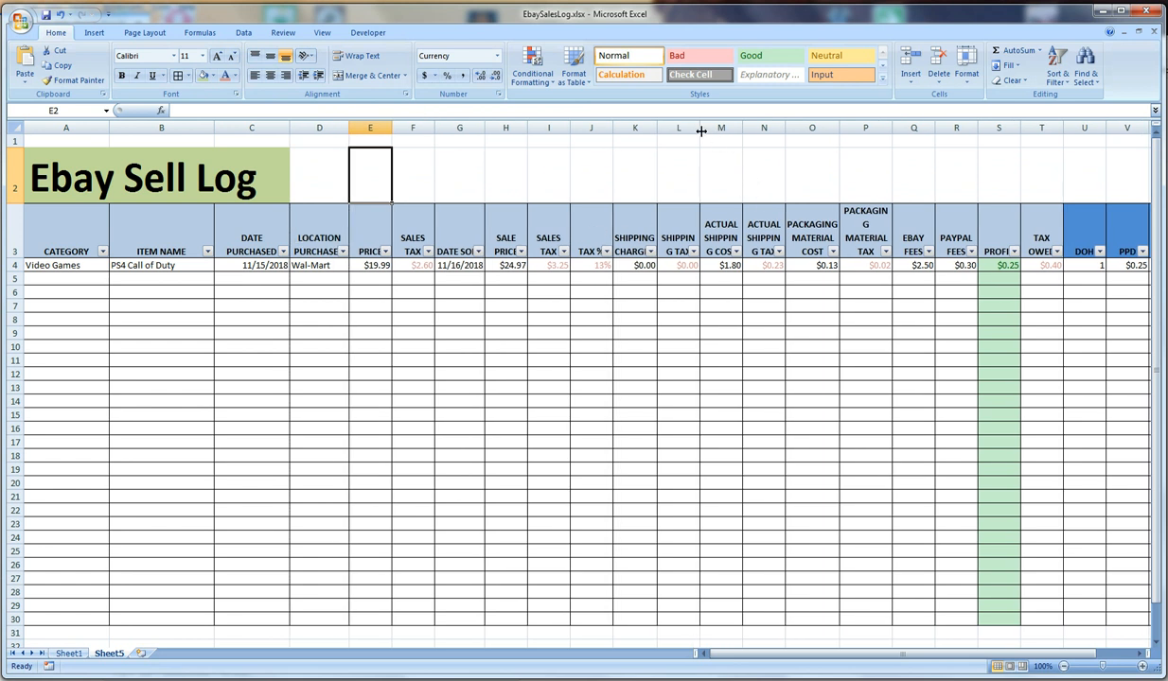
drag(700, 129, 796, 129)
drag(902, 130, 906, 130)
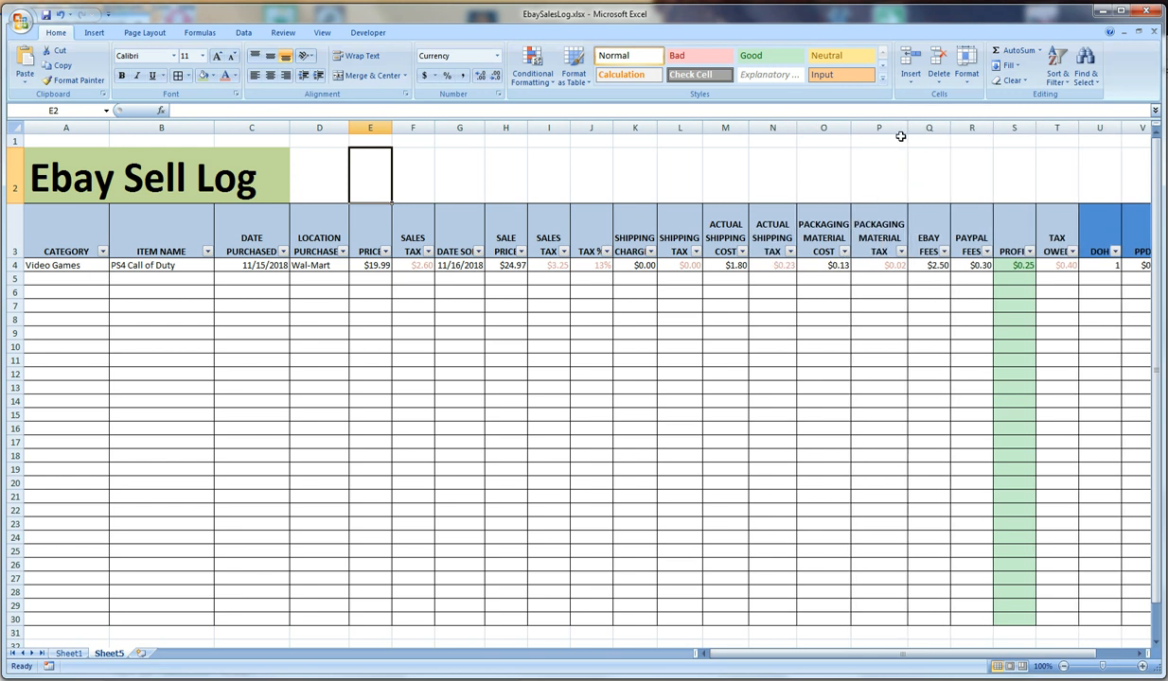
click(54, 190)
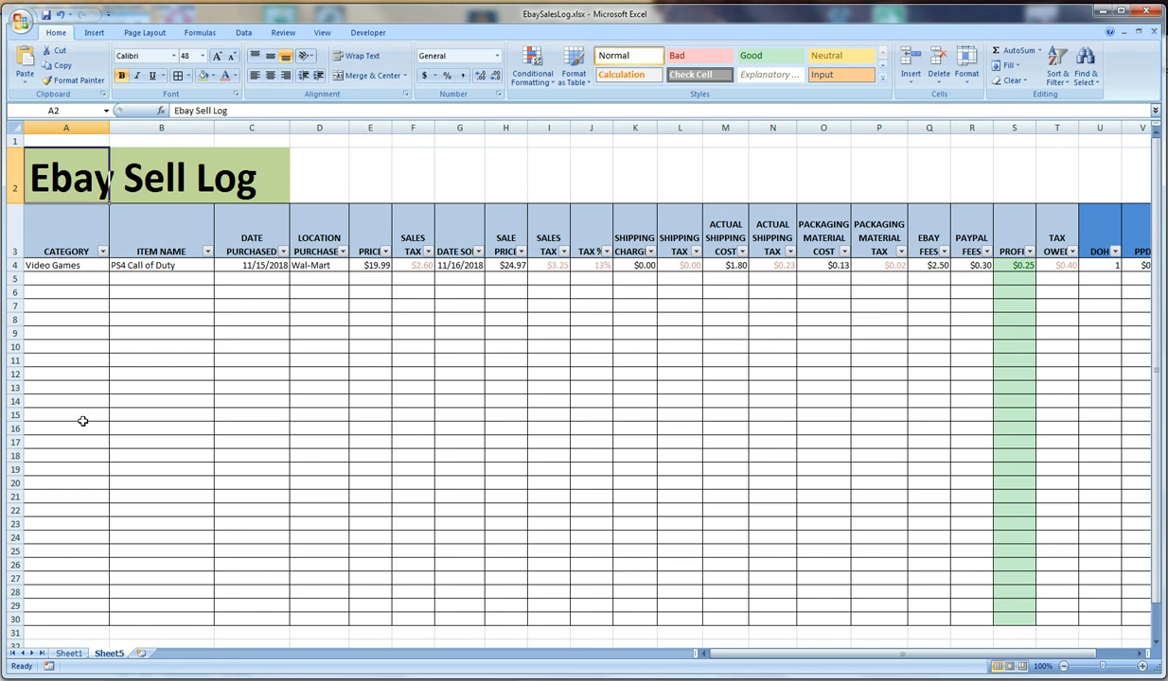
scroll(94, 436, down, 1)
scroll(137, 459, up, 1)
click(397, 332)
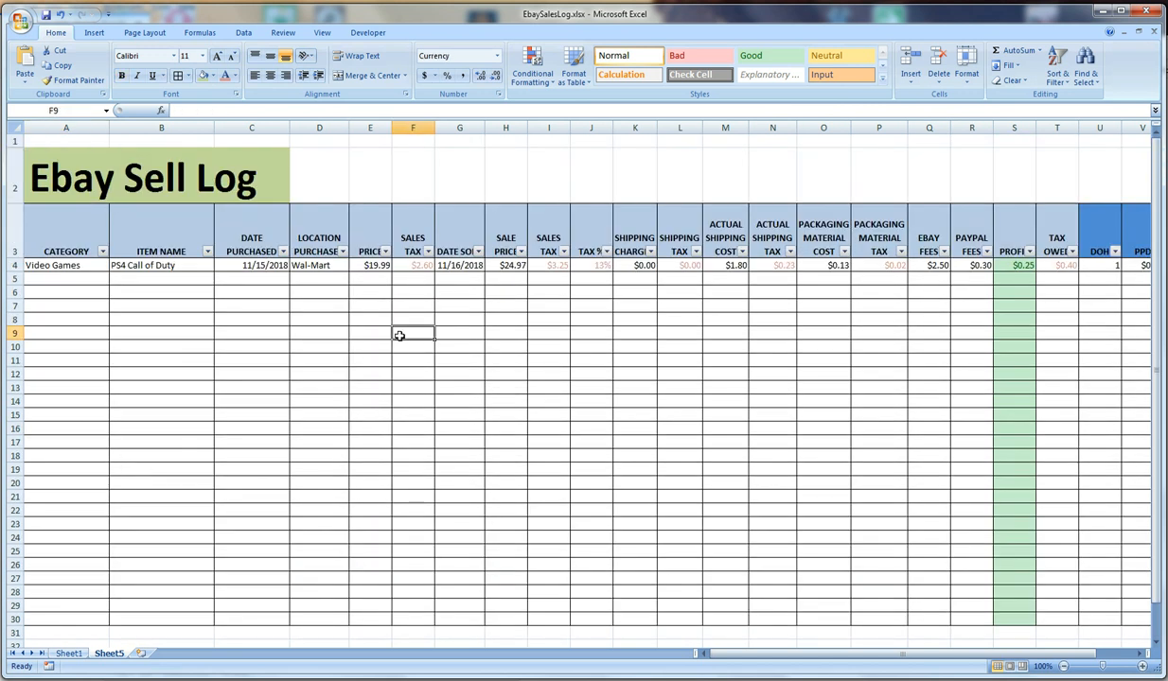
Start a new sale in row 5 with the category Clothing and the item name Golf Shirt
click(64, 313)
click(65, 278)
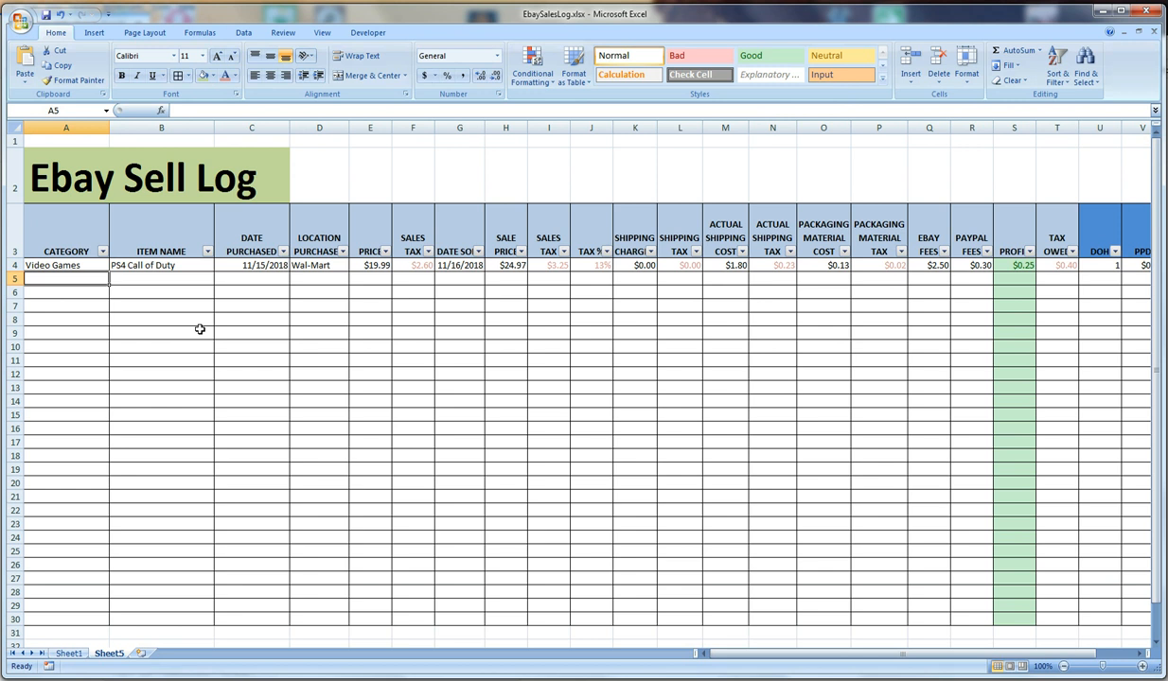
text(Clothing)
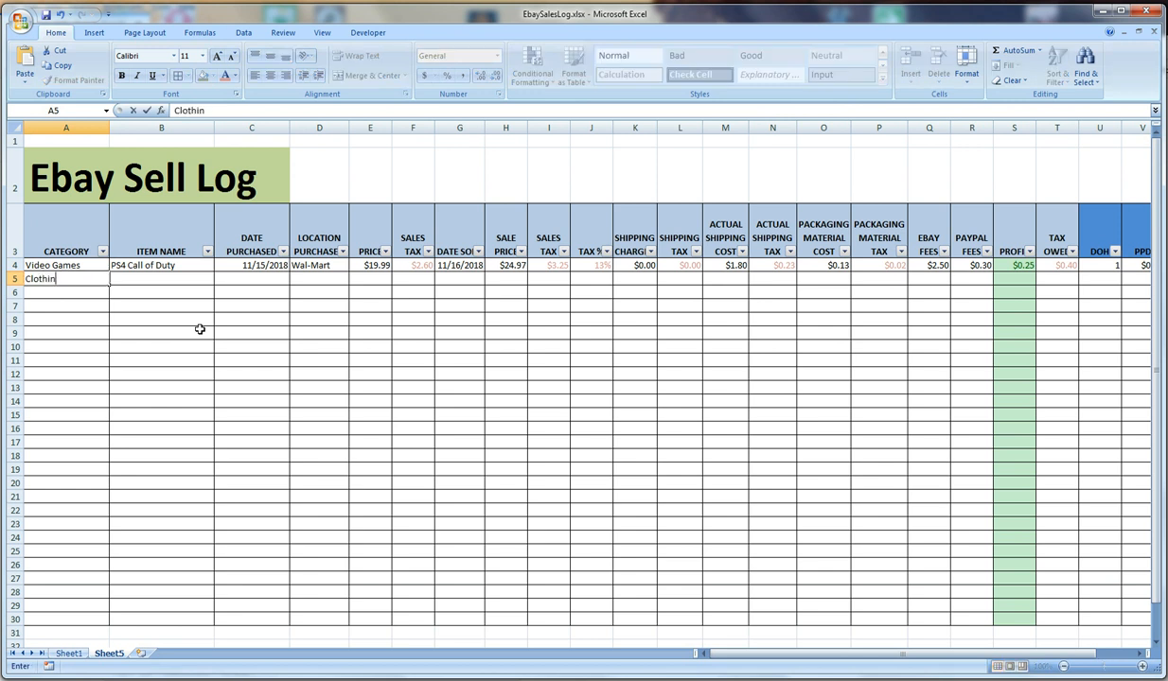
key(Tab)
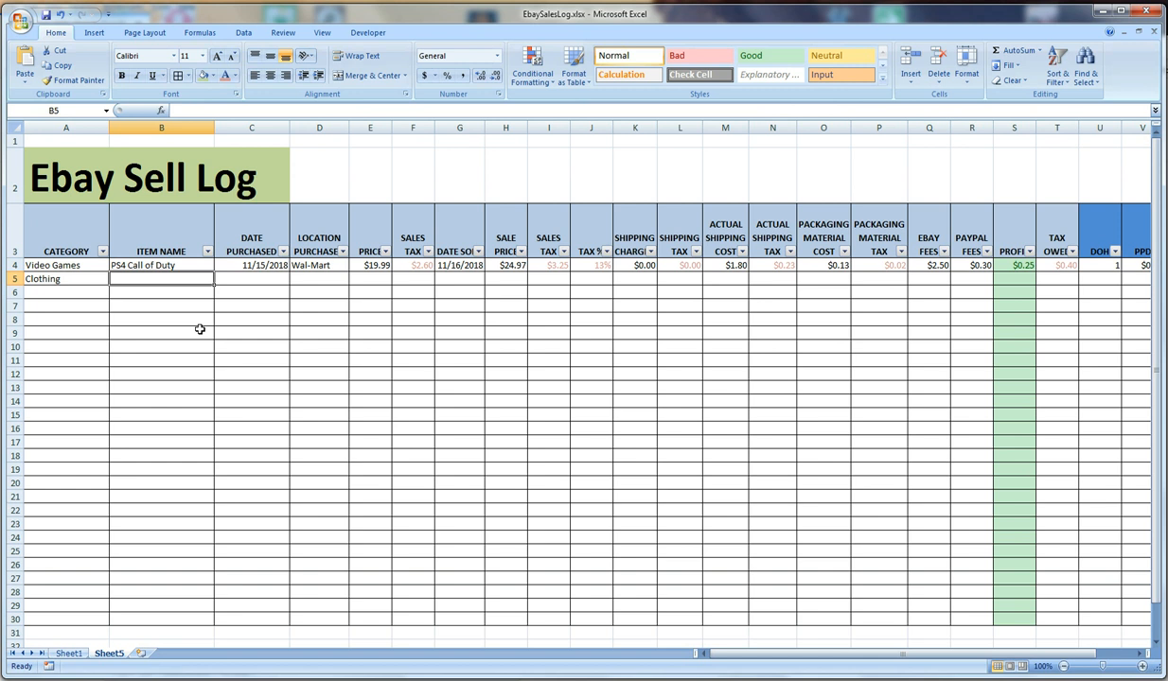
text(Golf Shi)
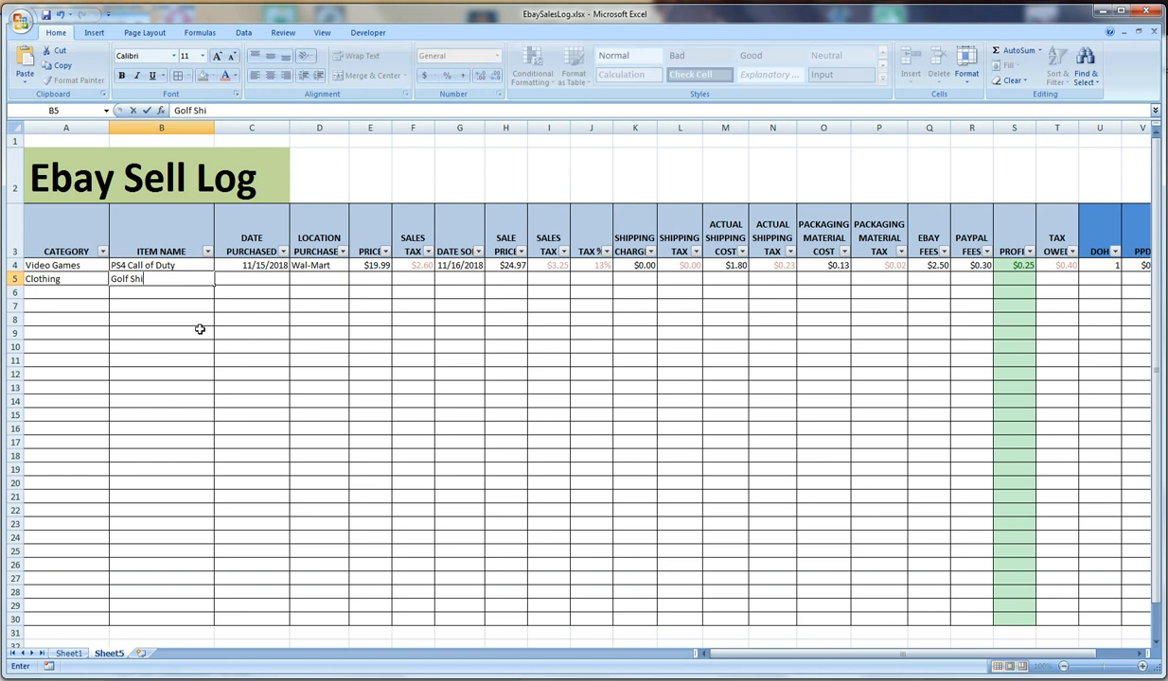
text(rt)
key(Tab)
Enter 10/5 as the purchase date and Thrift Store as the purchase location in row 5
text(1)
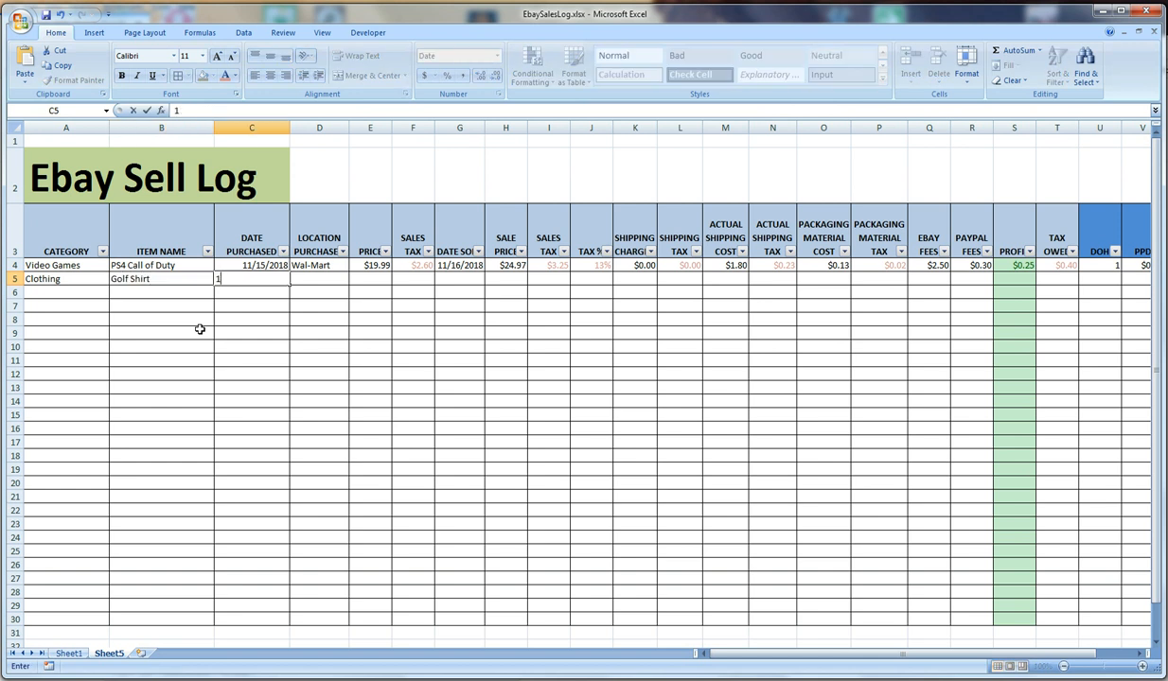
text(0/5)
key(Tab)
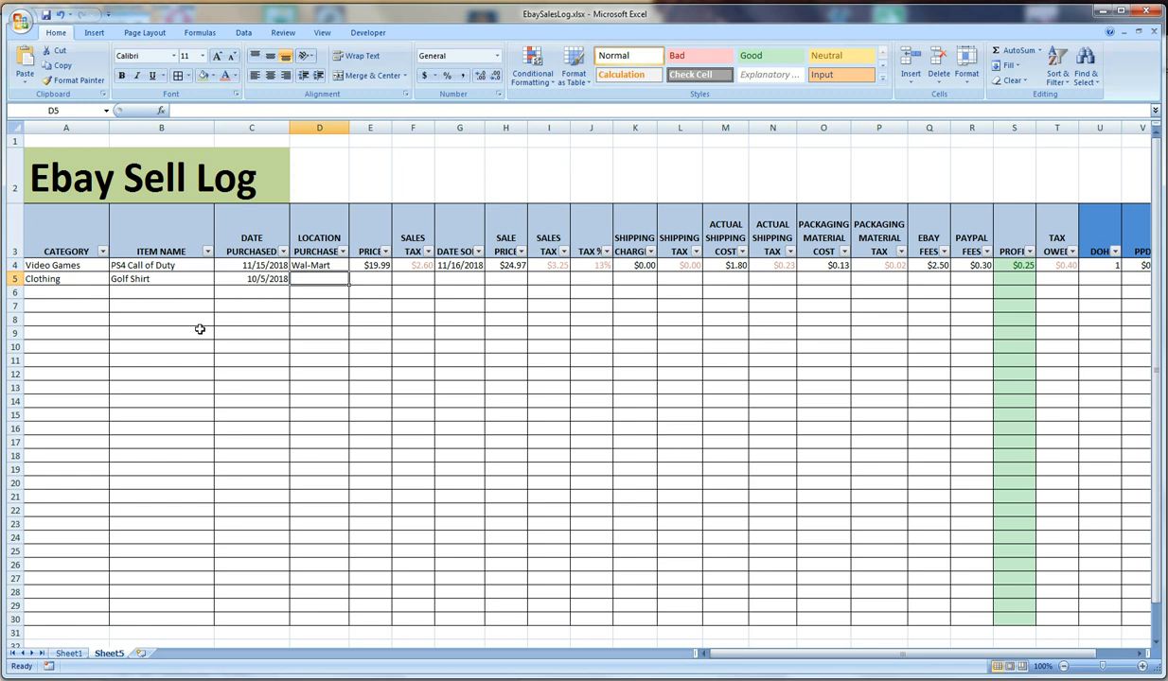
text(Thrift)
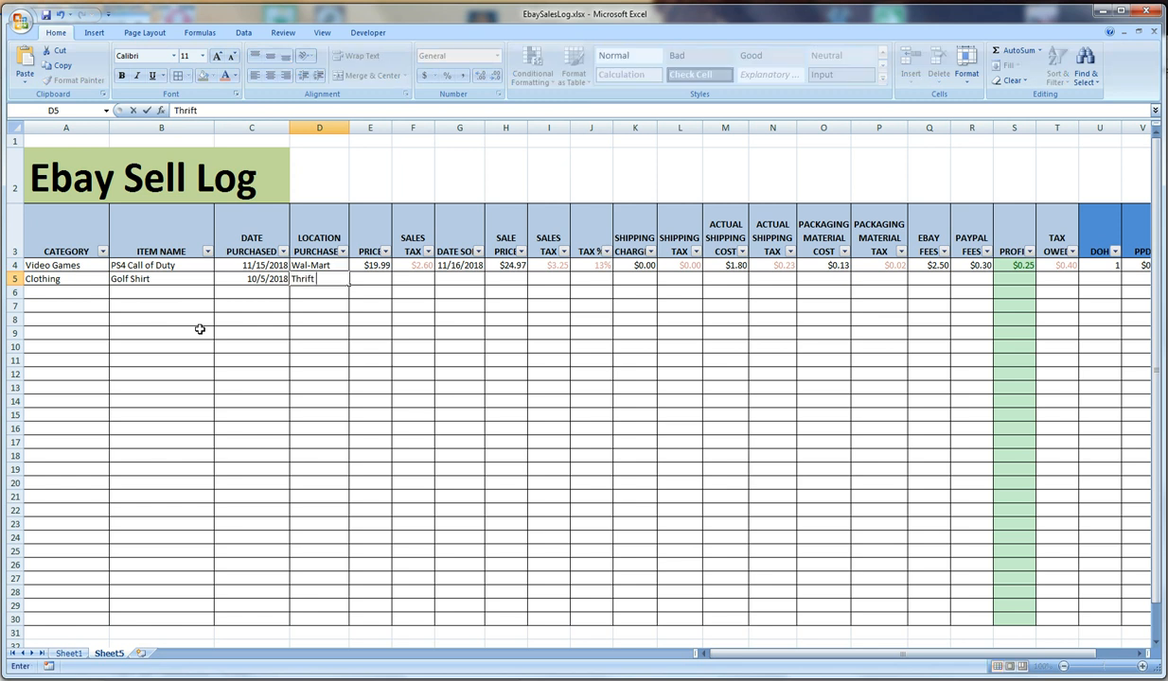
text( Store)
key(Tab)
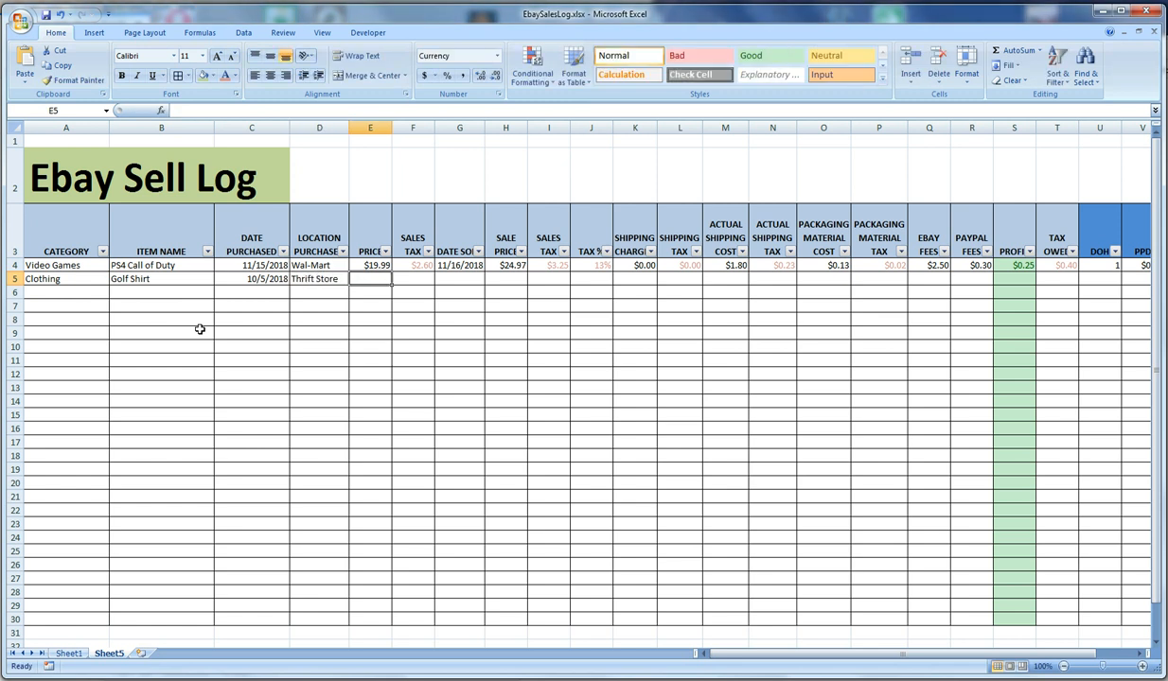
Enter a purchase price of 3 and a purchase sales tax of 0 for the golf shirt
text(3)
key(Tab)
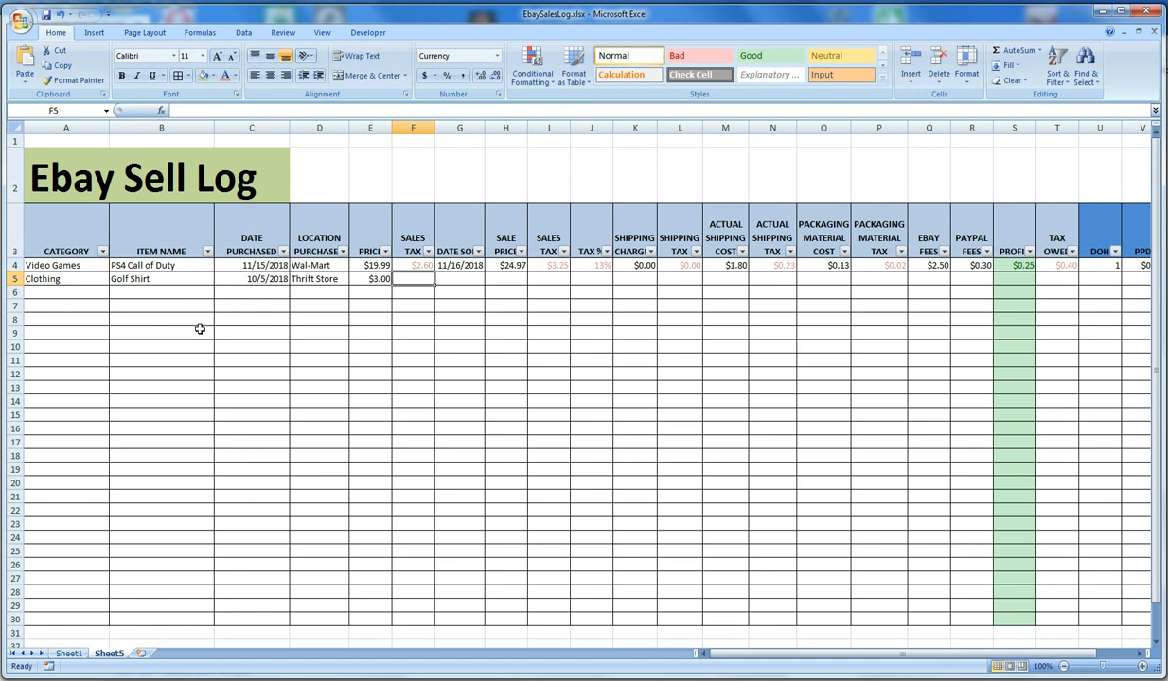
key(Tab)
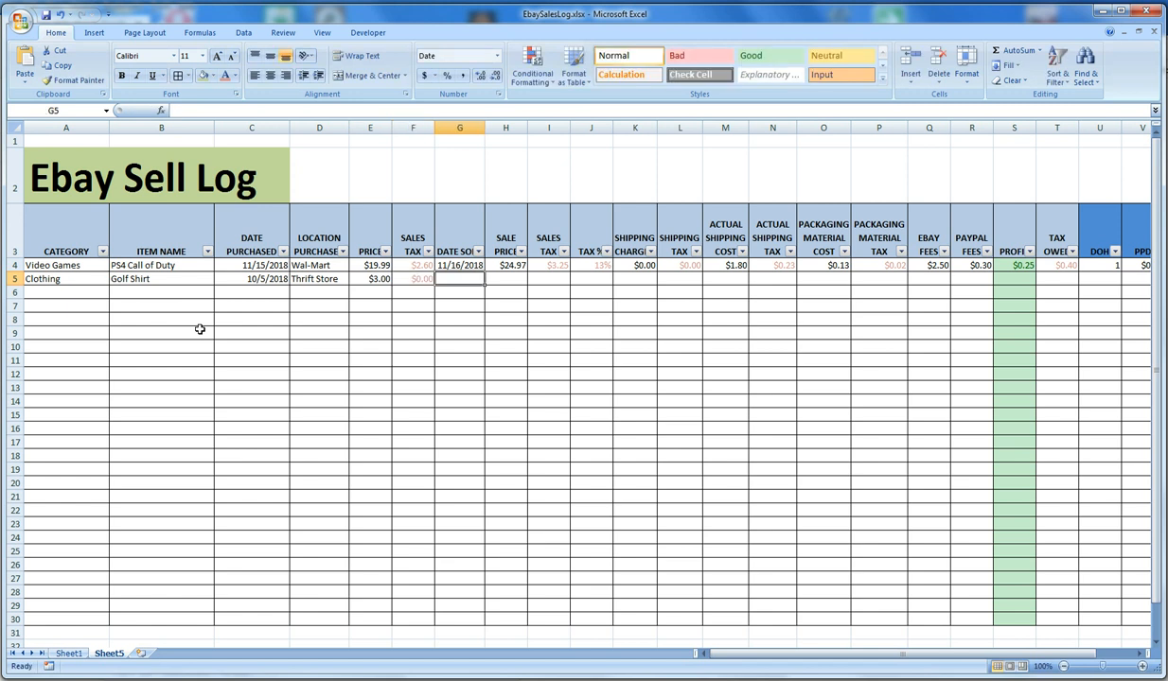
Enter 12/15 as the date sold and 49.97 as the sale price of the golf shirt
text(12)
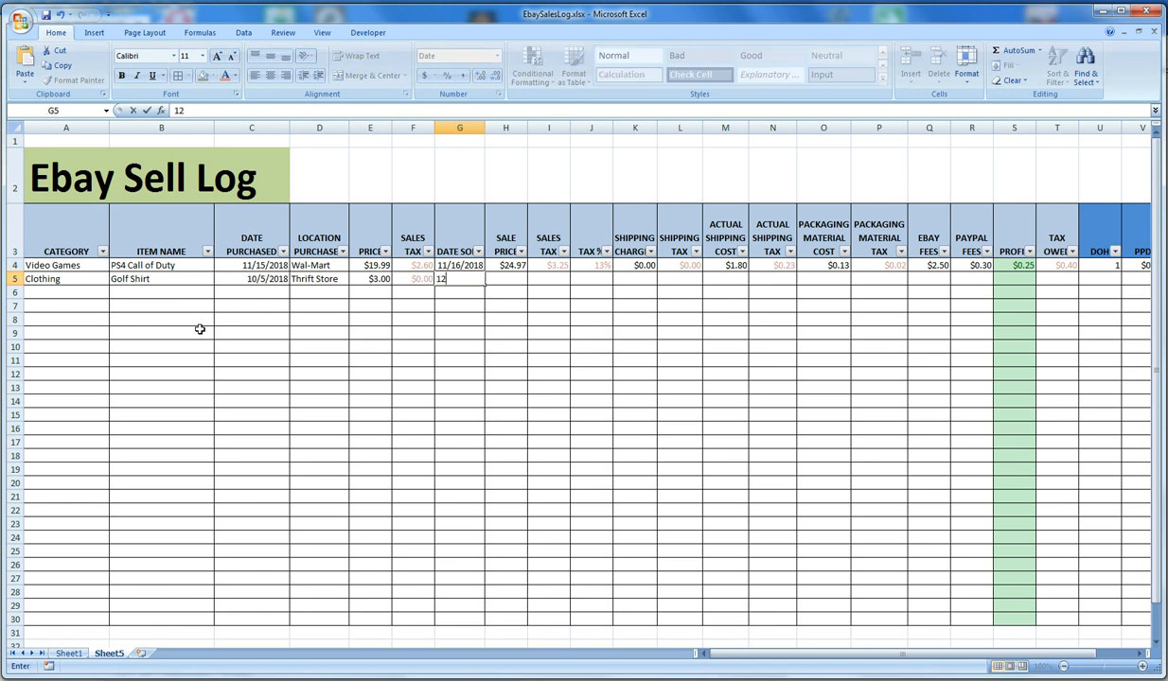
text(.15)
key(Tab)
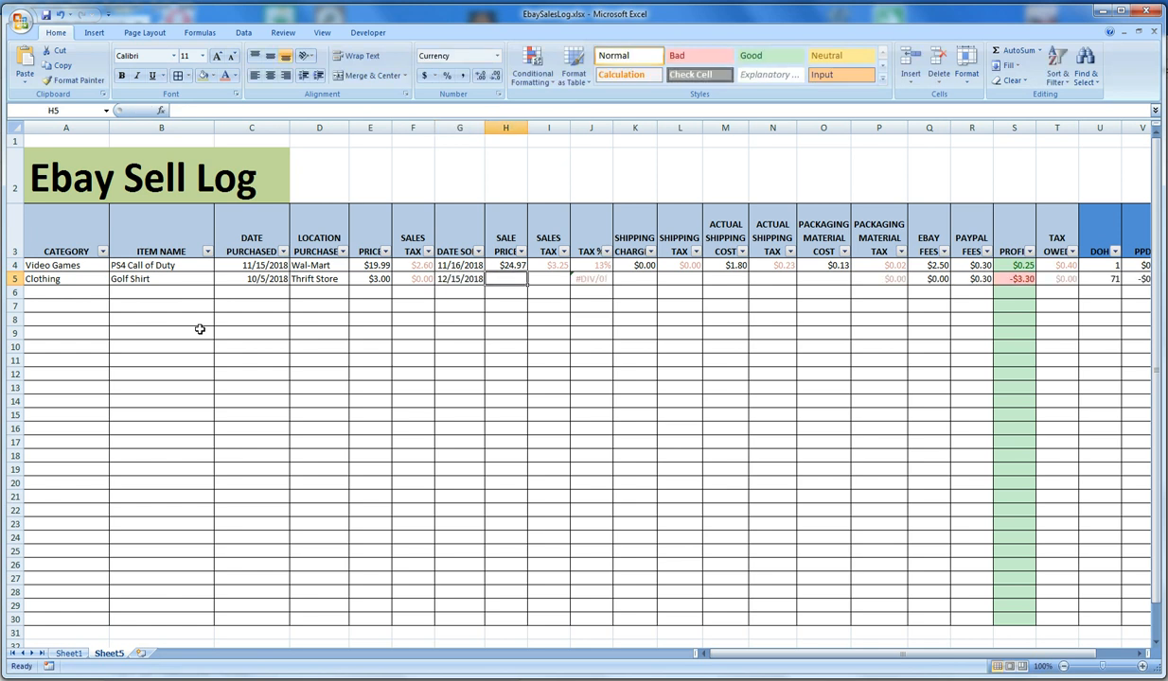
text(49.97)
key(Tab)
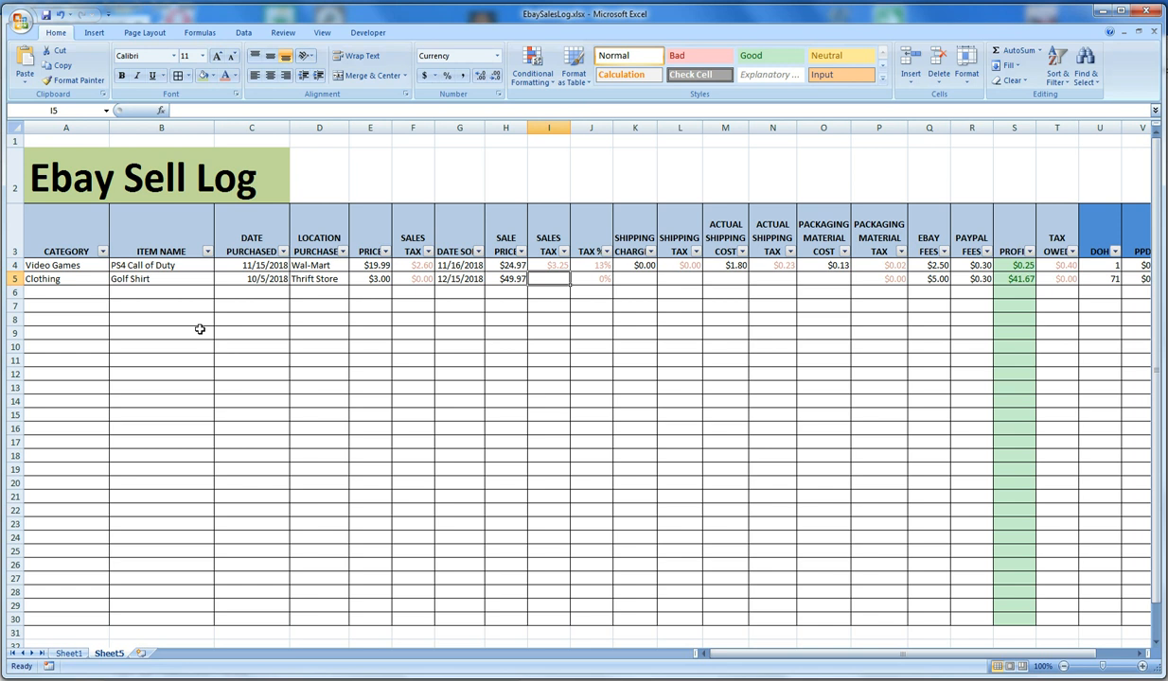
Enter 3.18 as the sales tax on the golf shirt's sale in I5
text(3.18)
key(Tab)
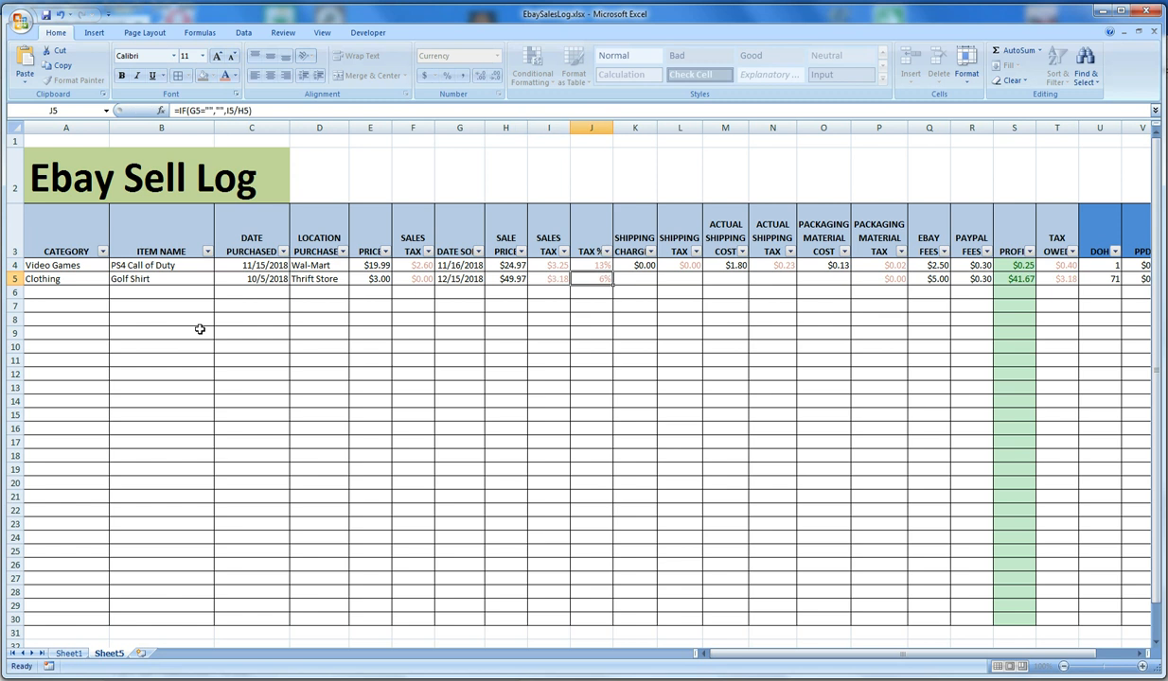
key(Tab)
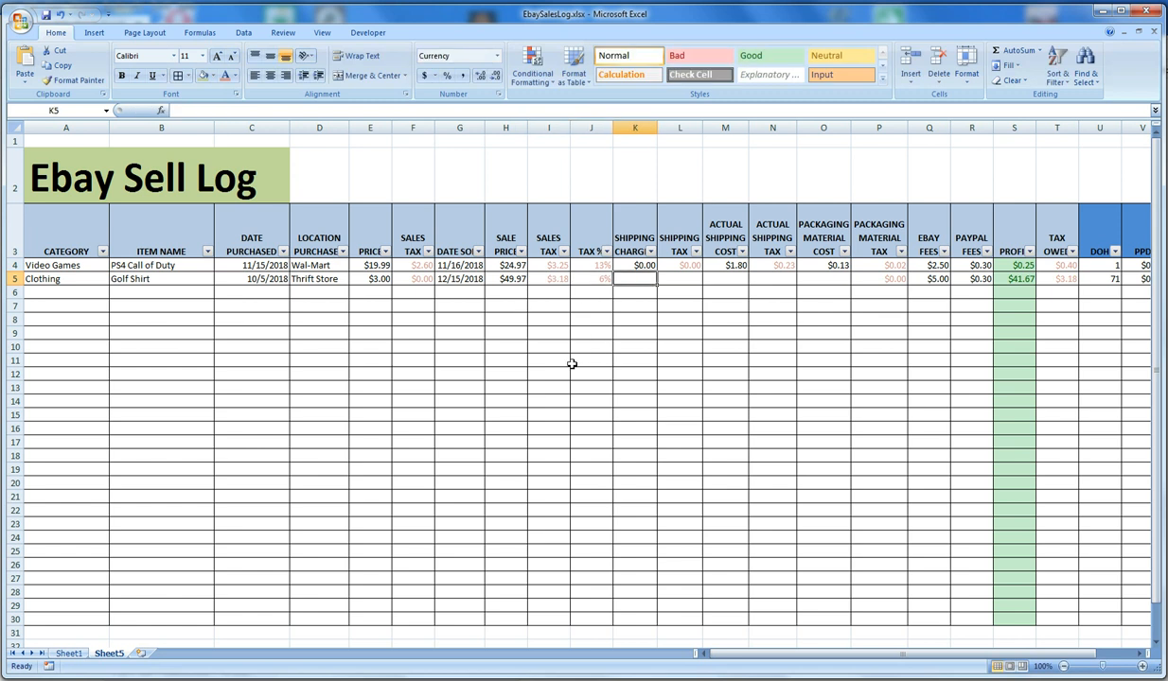
Enter 0 for both the shipping charged and the shipping tax in K5 and L5
text(0)
key(Tab)
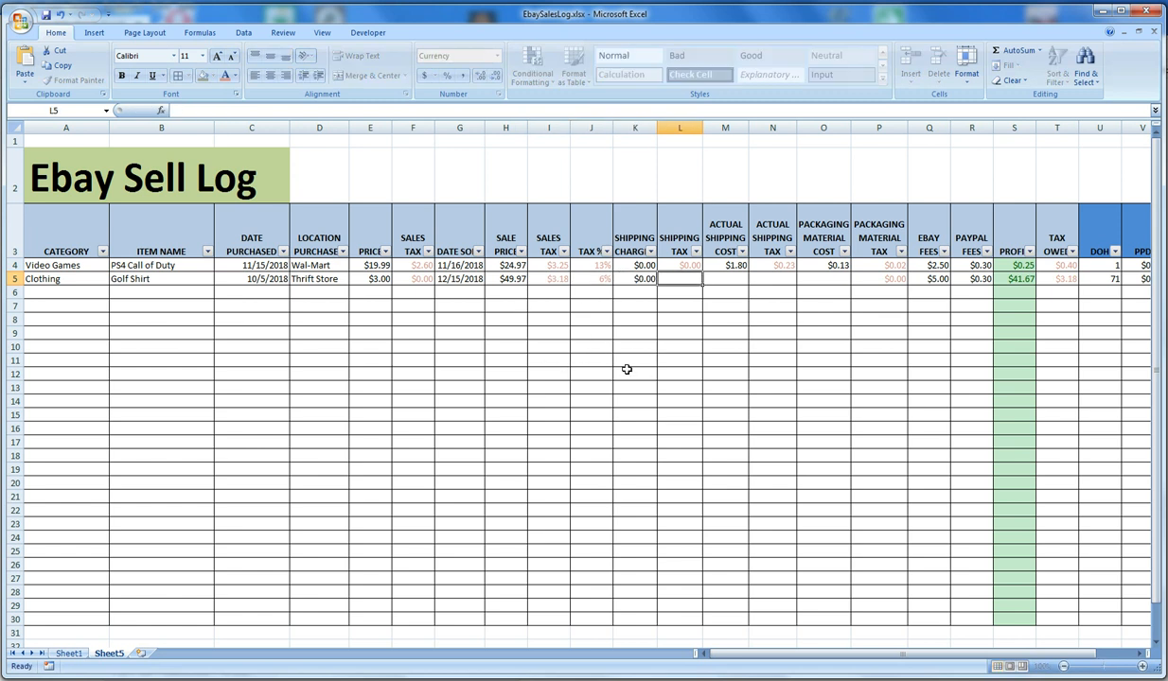
text(0)
key(Tab)
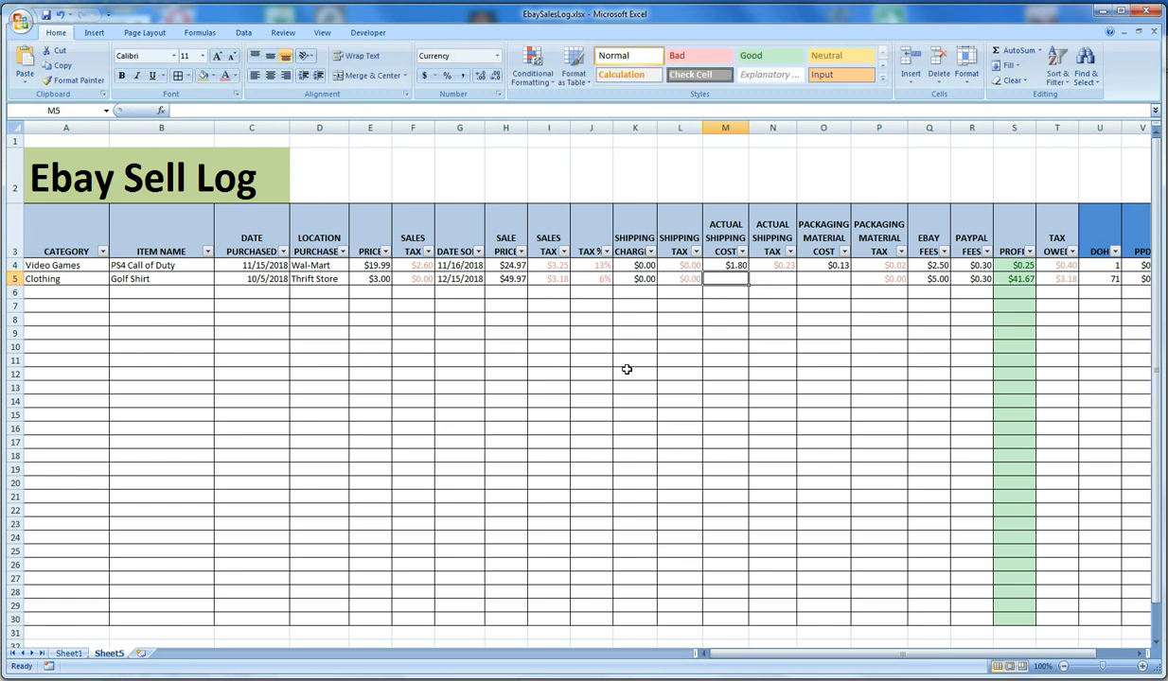
Enter 14.67 as the actual shipping cost in M5 and calculate its tax in N5 with =M5*13%
text(14)
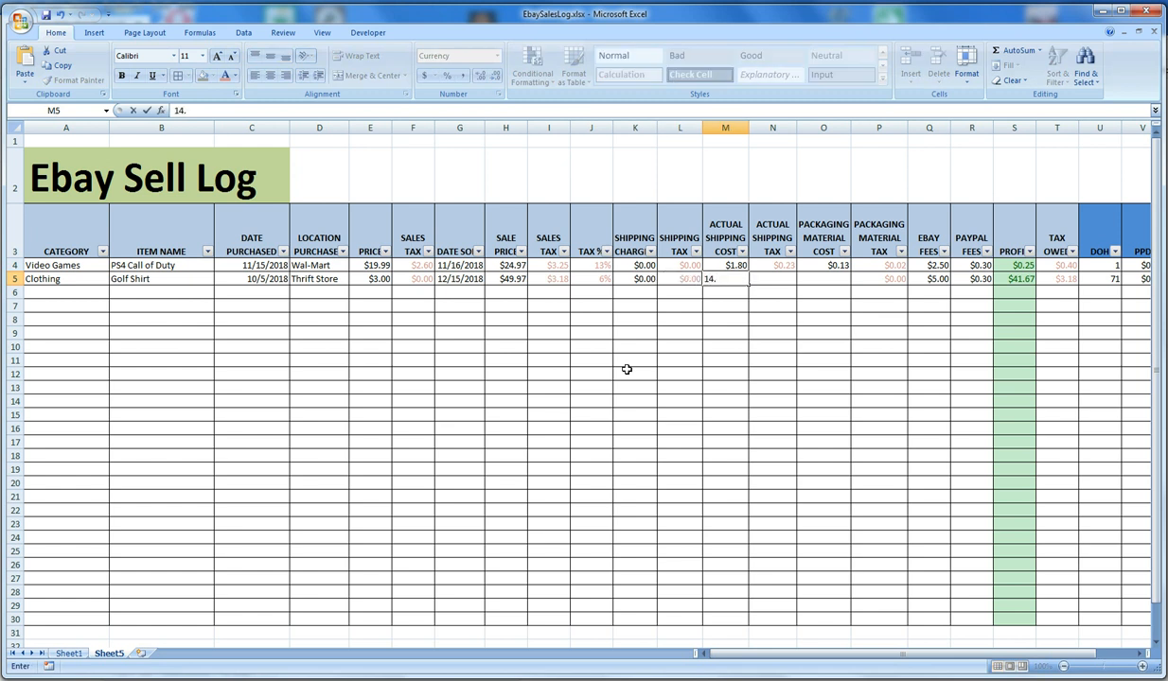
text(.67)
key(Tab)
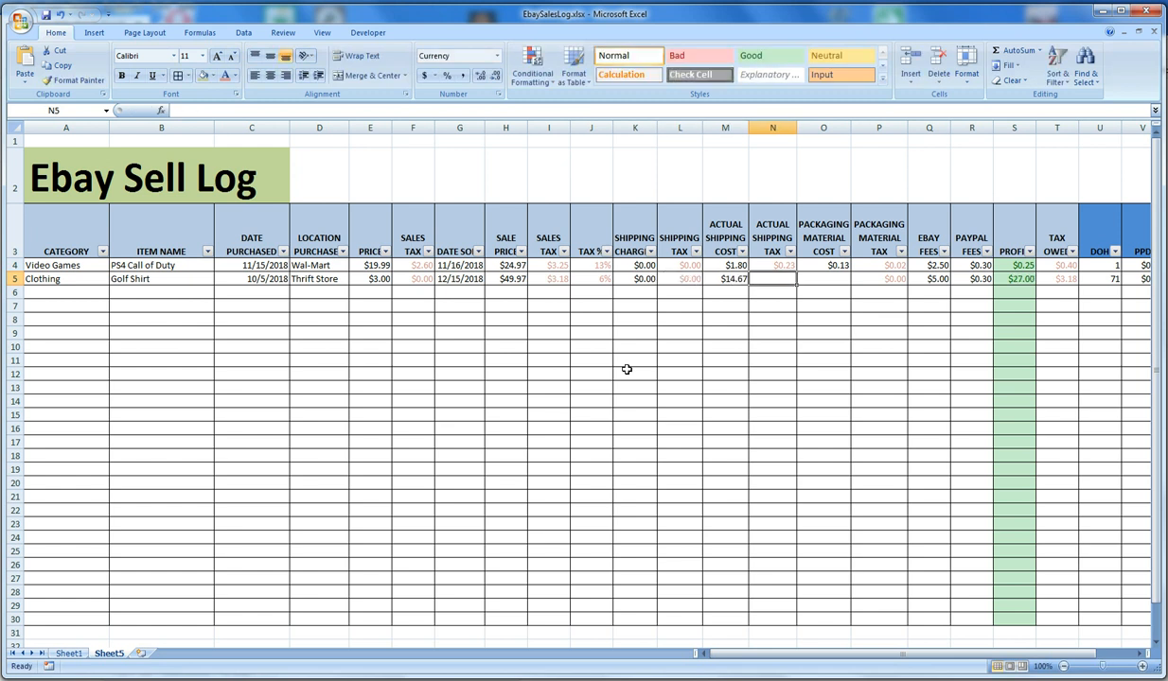
click(787, 267)
click(783, 282)
text(=)
click(717, 279)
text(*)
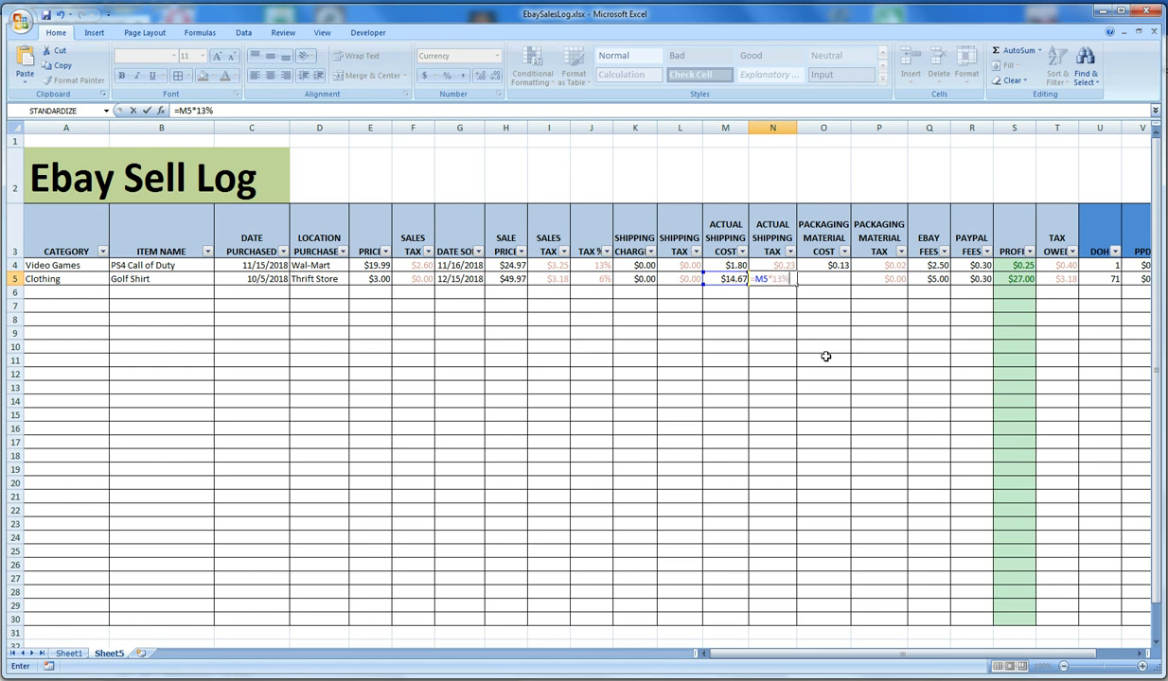
key(Tab)
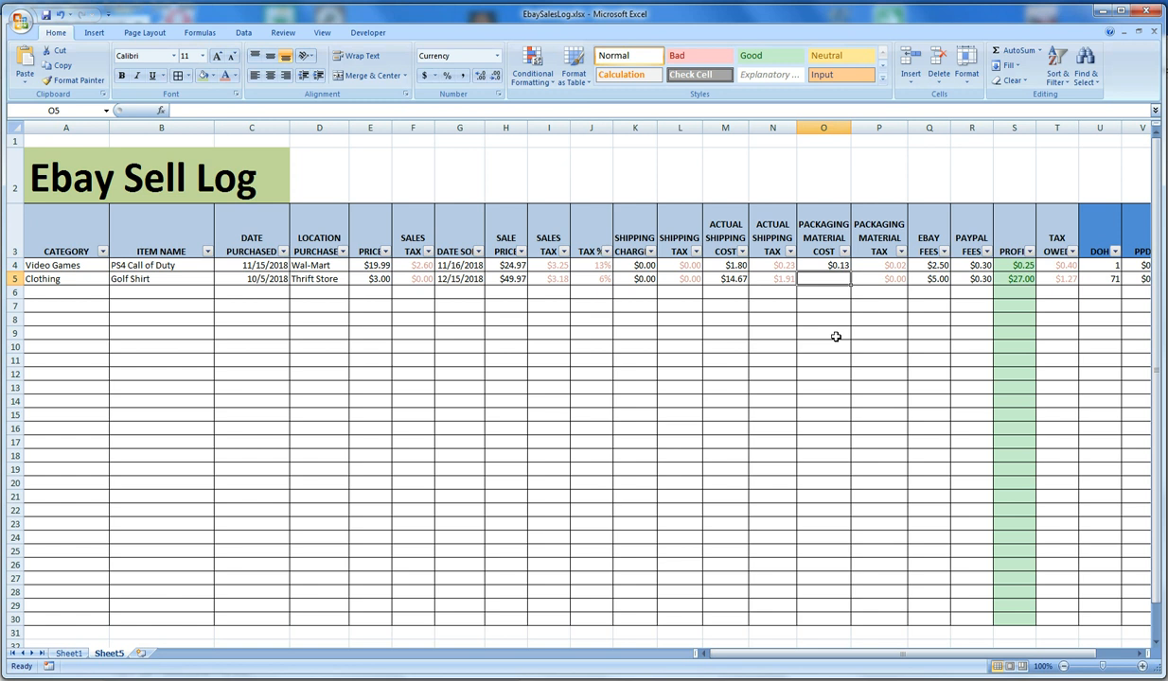
Calculate the packaging material cost in O5 with =10/150
text(=10/1)
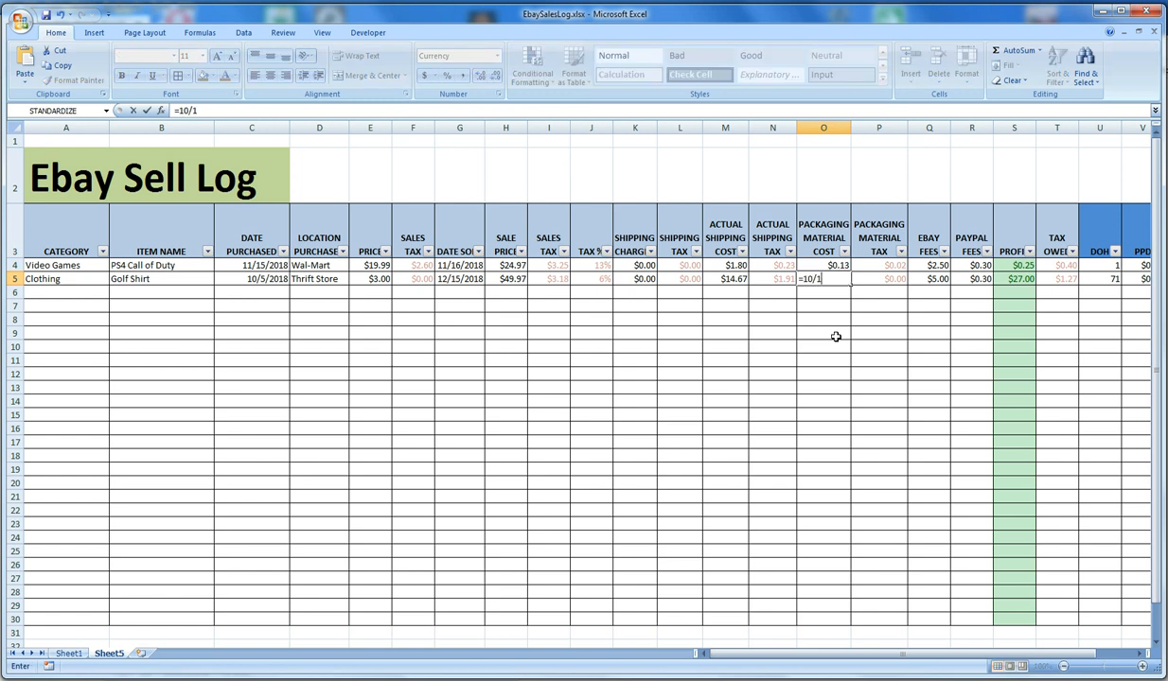
text(50)
key(Tab)
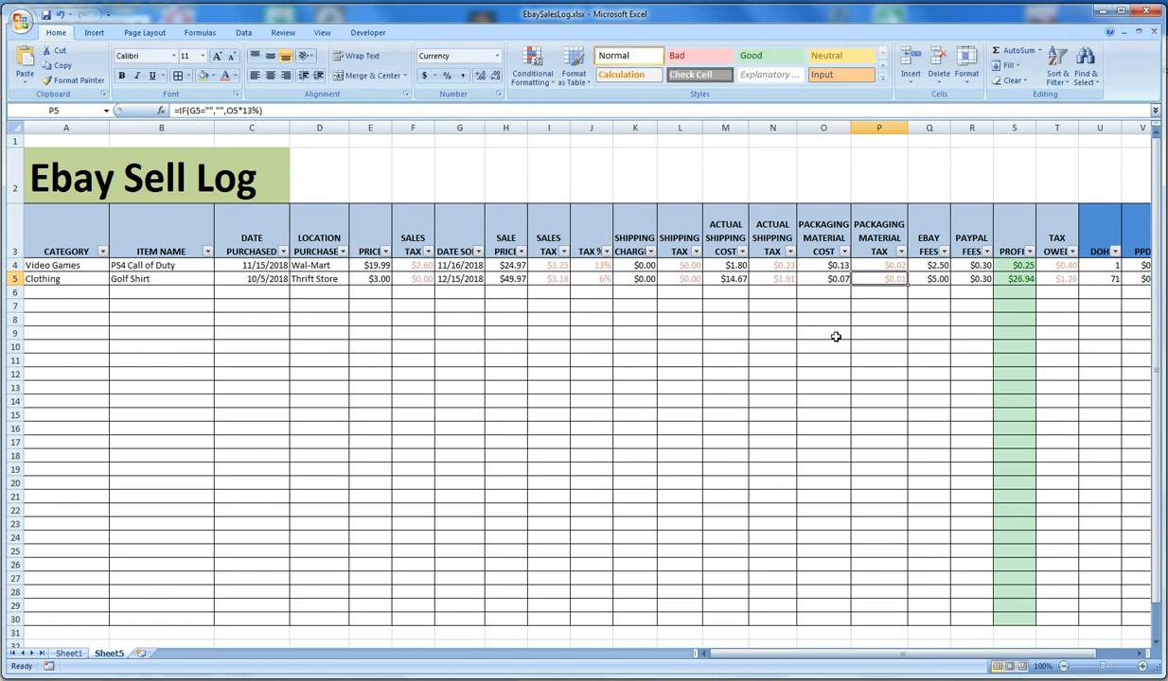
Review the row 5 formulas for eBay fees, PayPal fees, profit and ROI
click(930, 280)
click(341, 110)
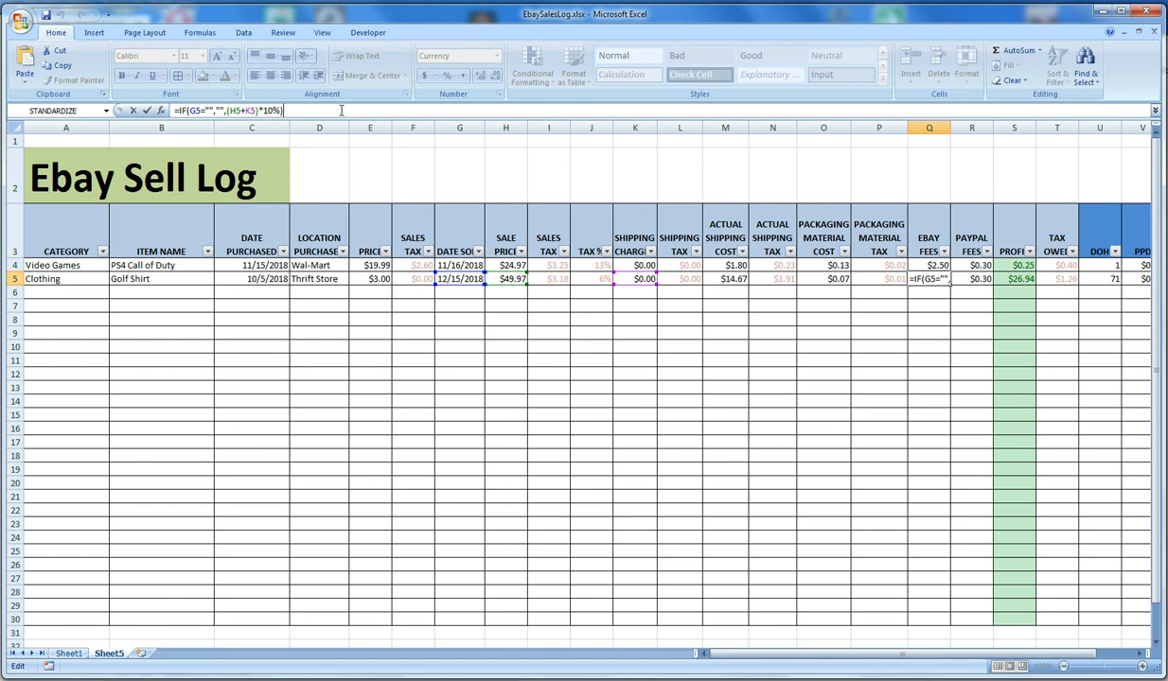
key(Return)
click(982, 282)
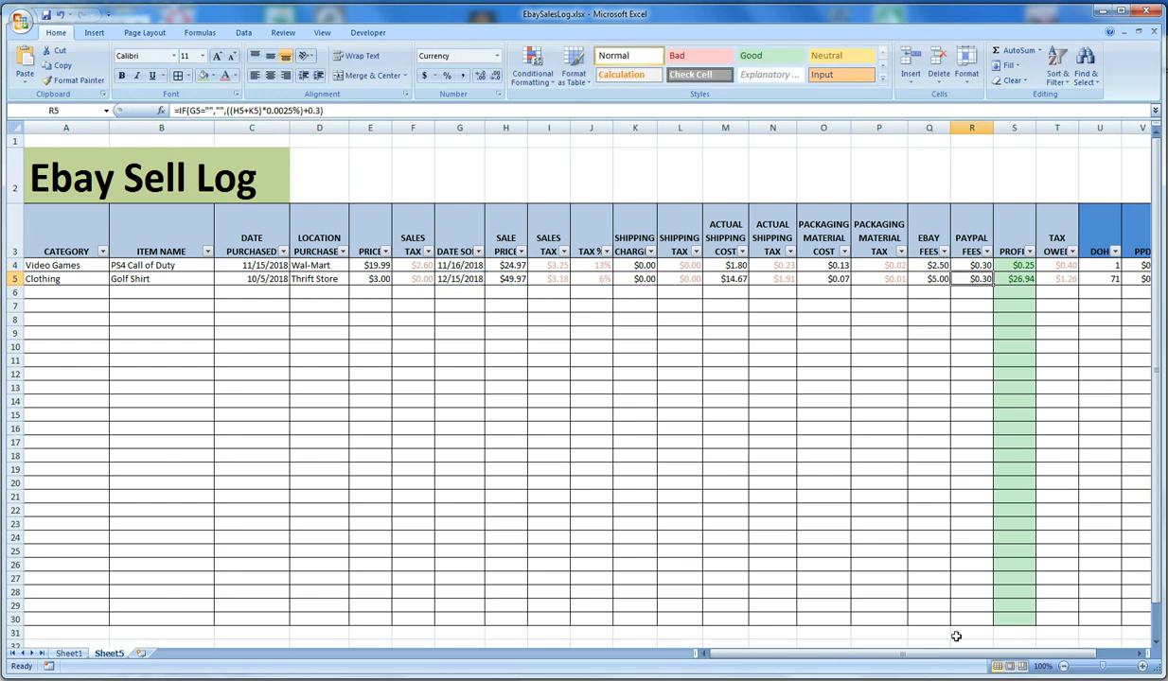
scroll(946, 625, right, 2)
click(830, 280)
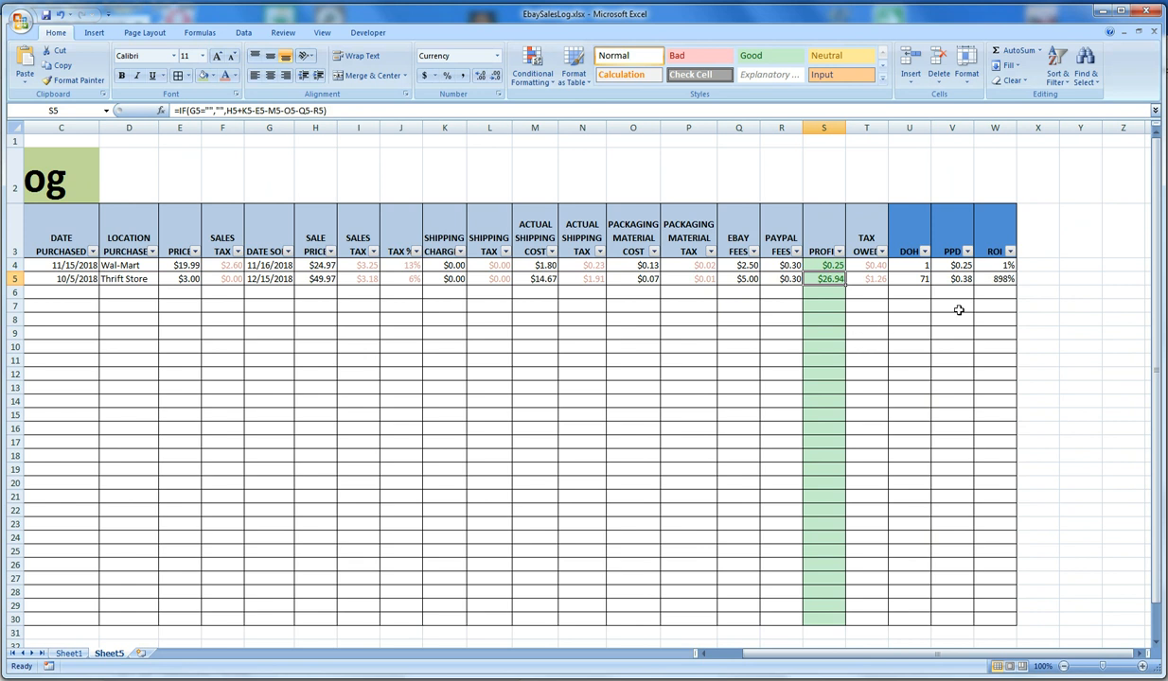
click(993, 279)
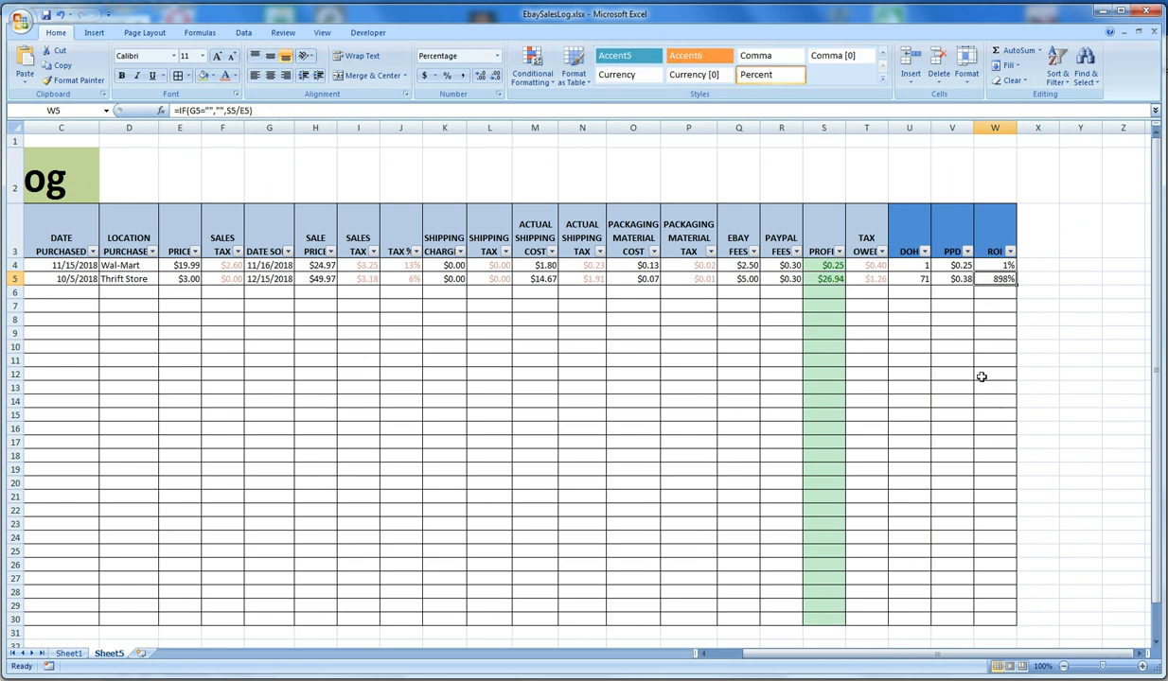
Review the DOH and PPD formulas for the golf shirt sale in U5 and V5
click(894, 276)
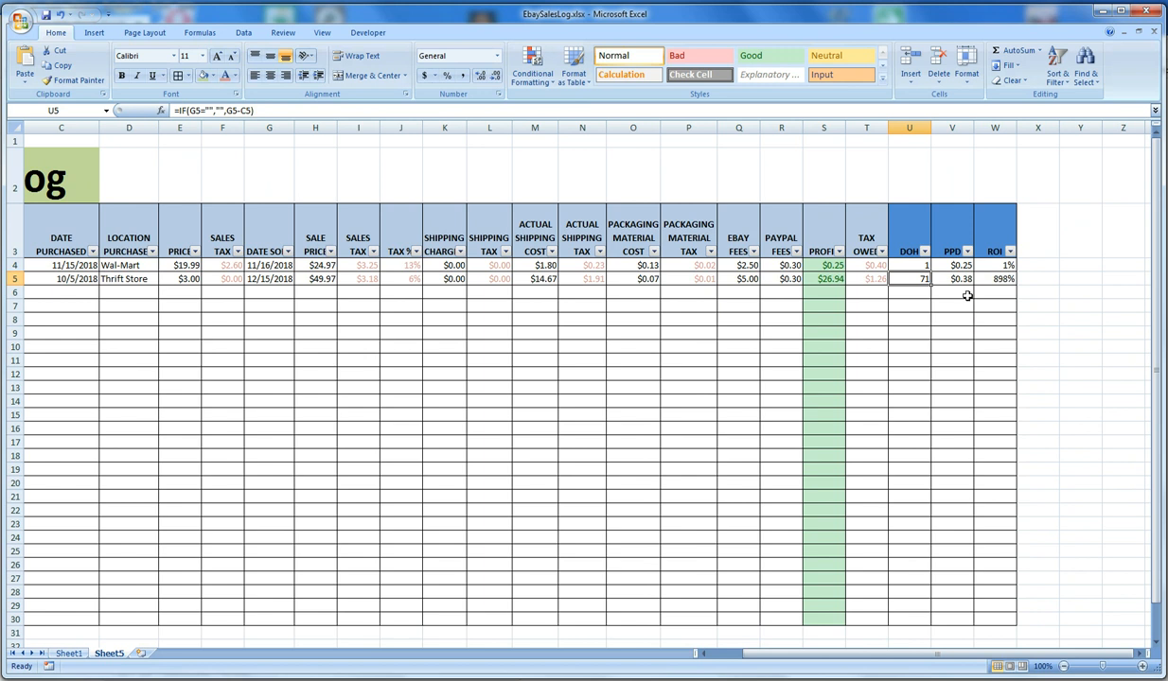
click(955, 278)
drag(1006, 654, 967, 657)
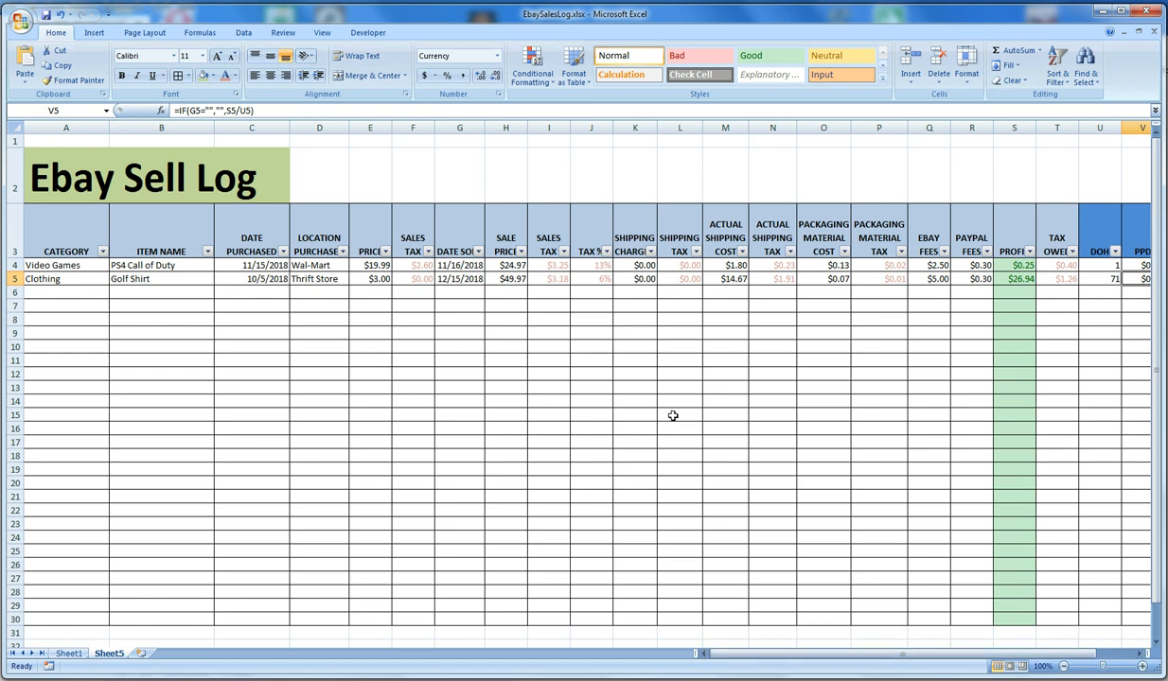
Enter Clothing as the category in A6 to A8 and Video Games in A9
click(55, 289)
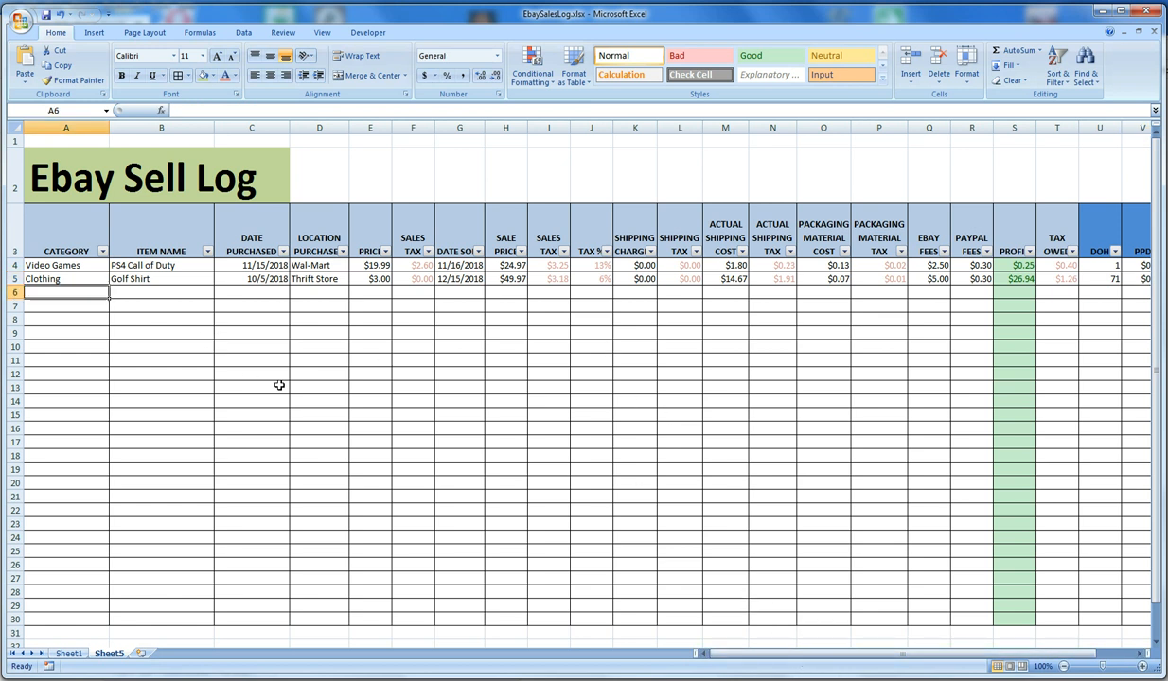
text(Clothing)
key(Return)
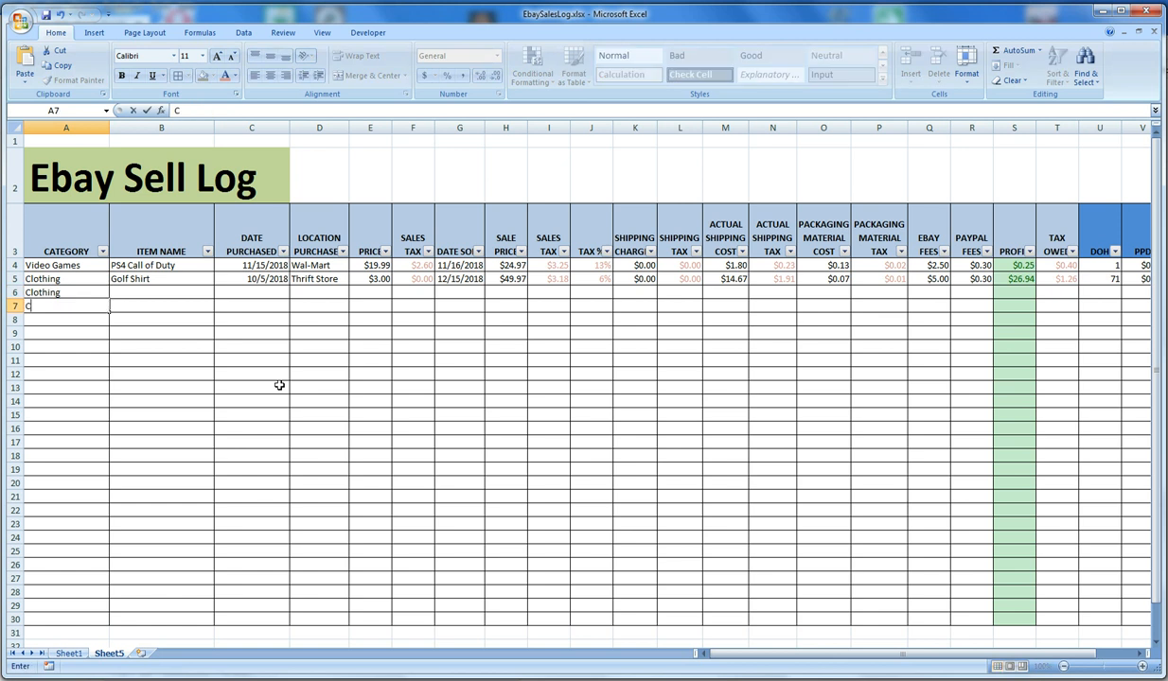
text(C)
key(Return)
text(c)
key(Return)
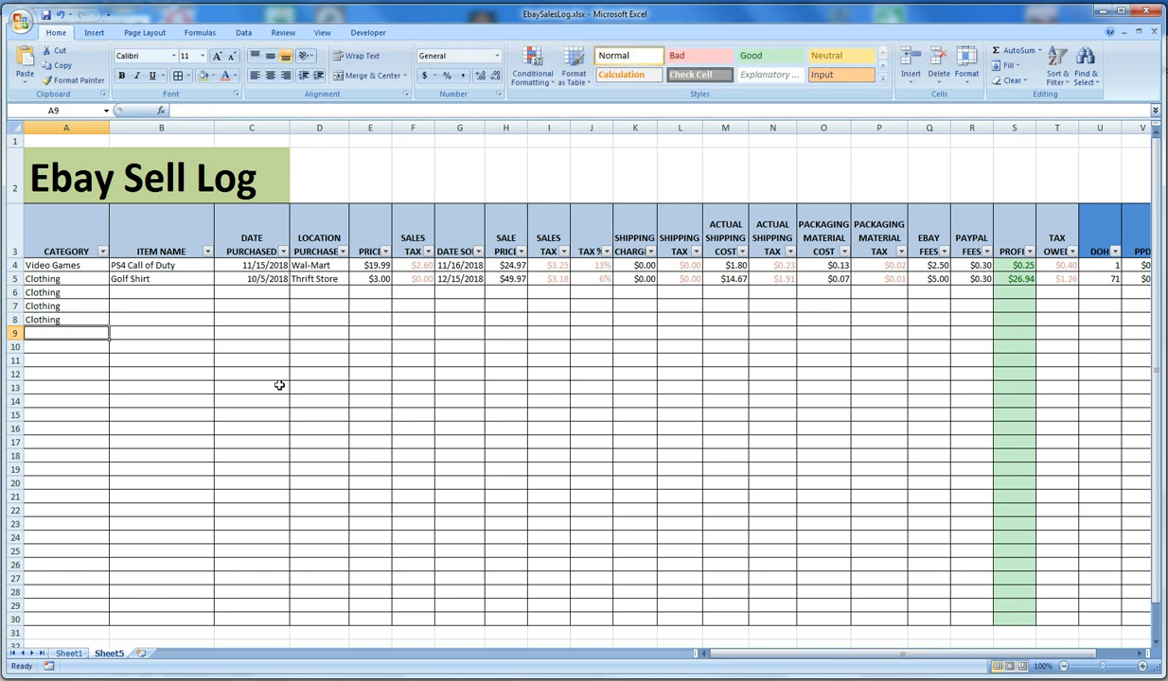
text(Vid)
key(Return)
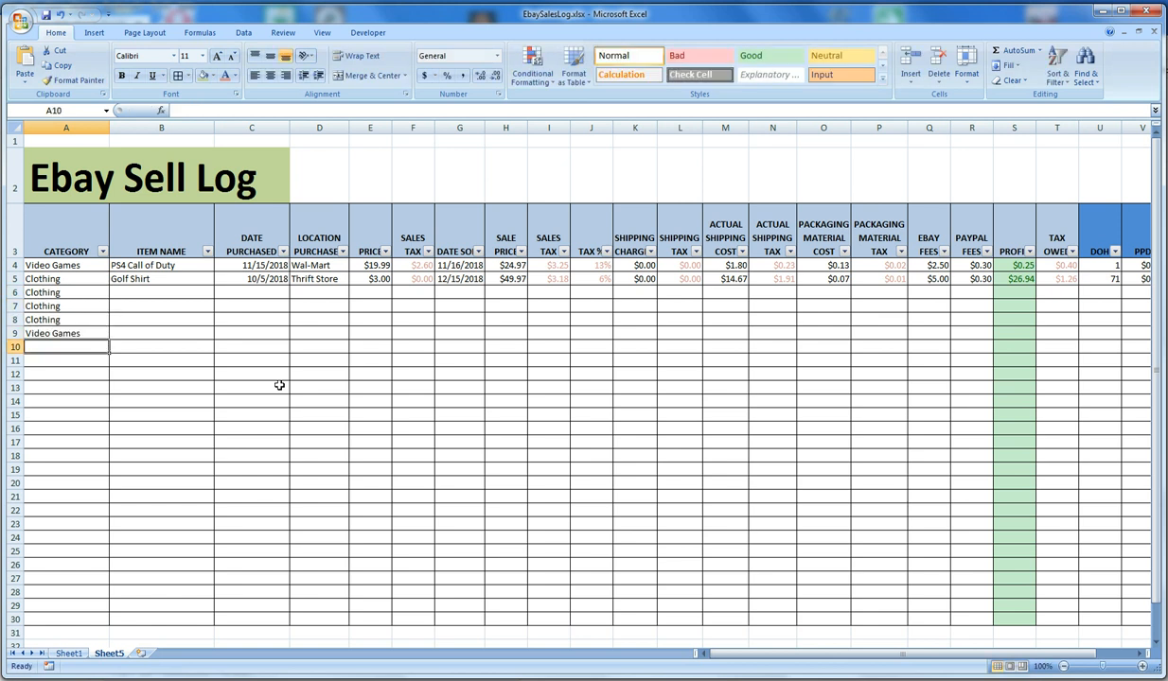
Filter the Category column to show only Video Games
click(102, 251)
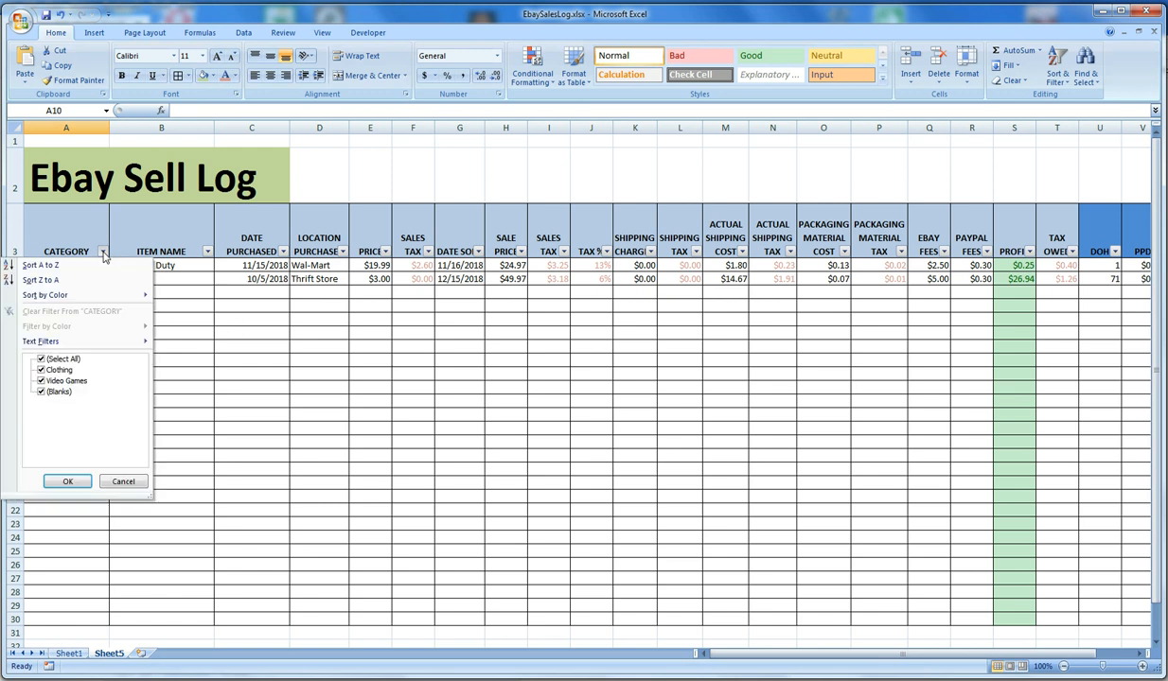
click(41, 360)
click(41, 382)
click(68, 483)
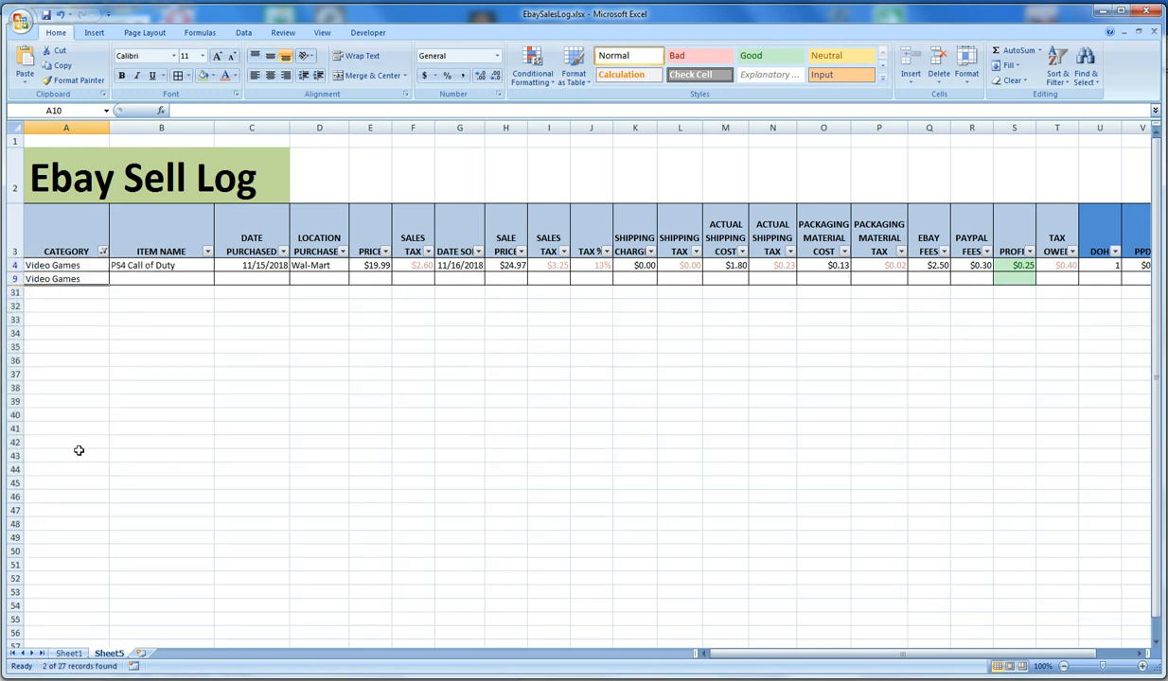
Reset the Category filter to show all entries, including blanks
click(103, 253)
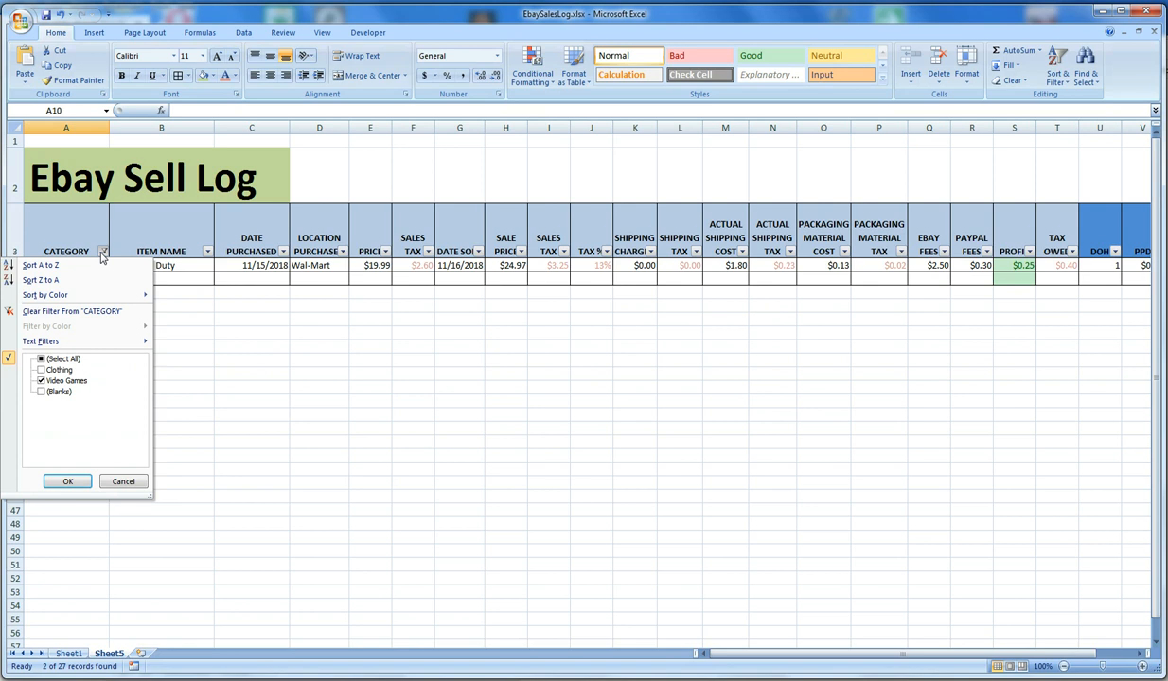
click(102, 252)
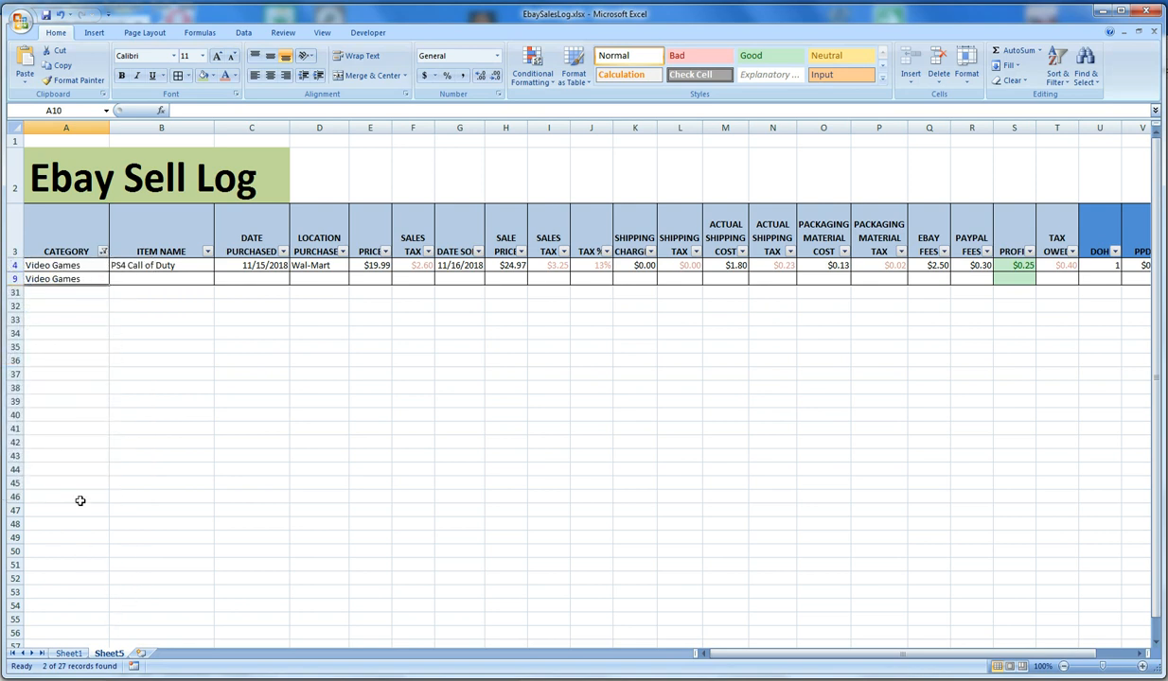
click(102, 253)
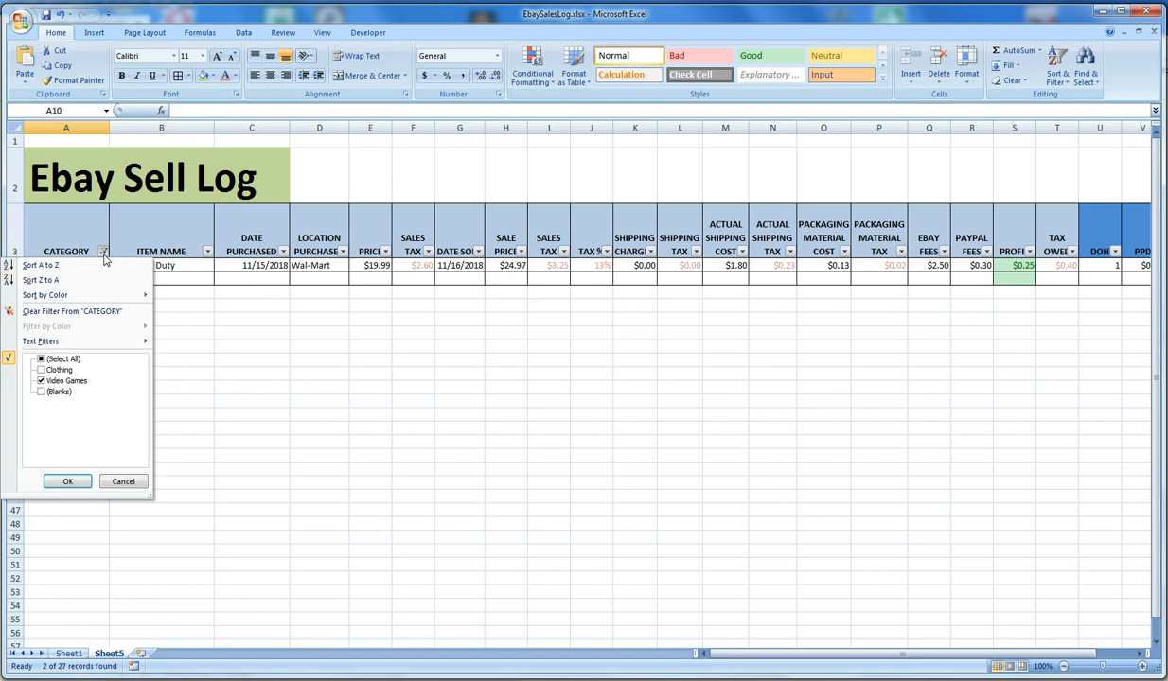
click(41, 359)
click(67, 482)
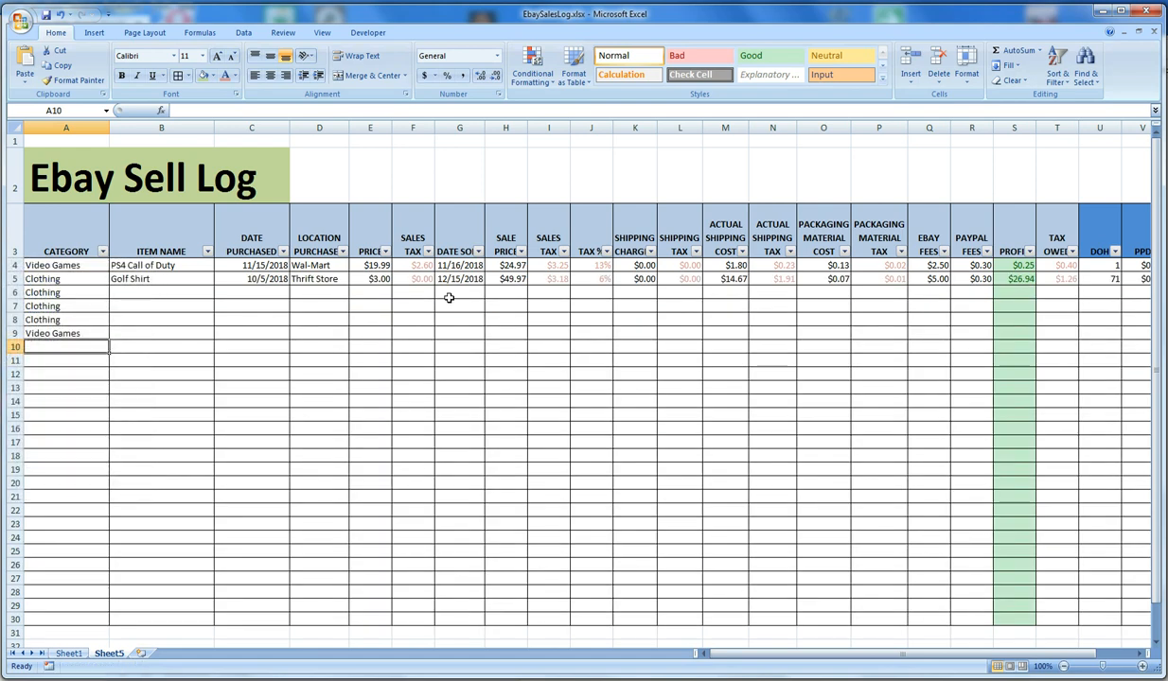
Examine the filter options for Date Purchased and Location Purchased and the location entry in D5
click(282, 252)
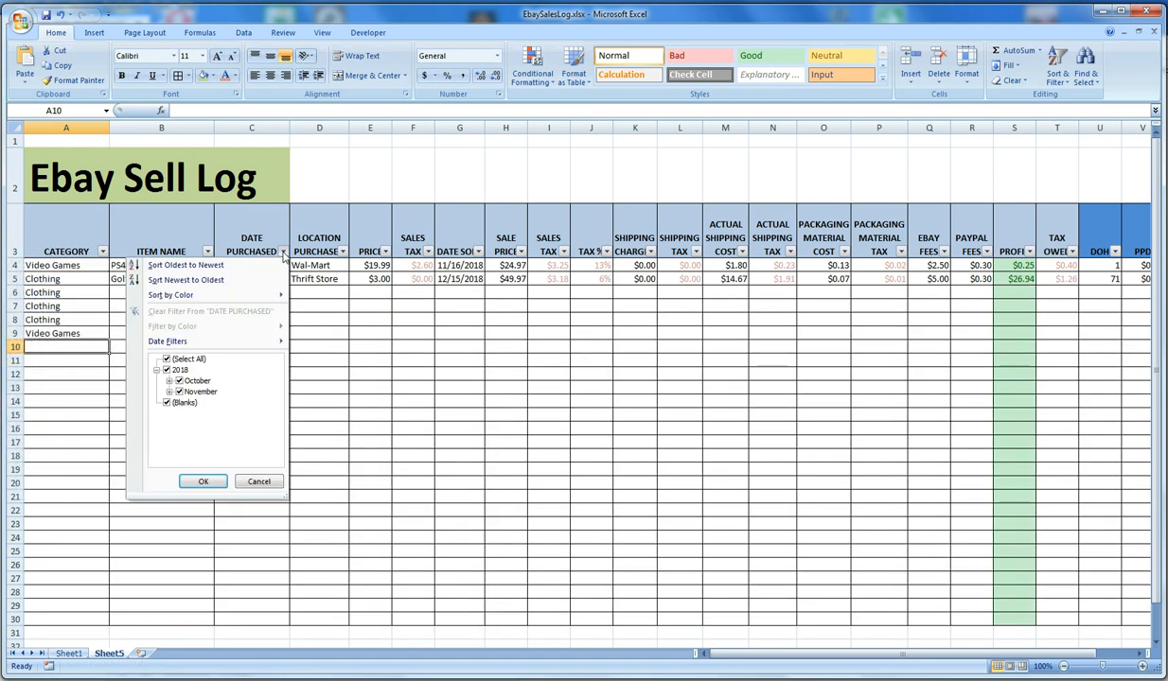
click(281, 251)
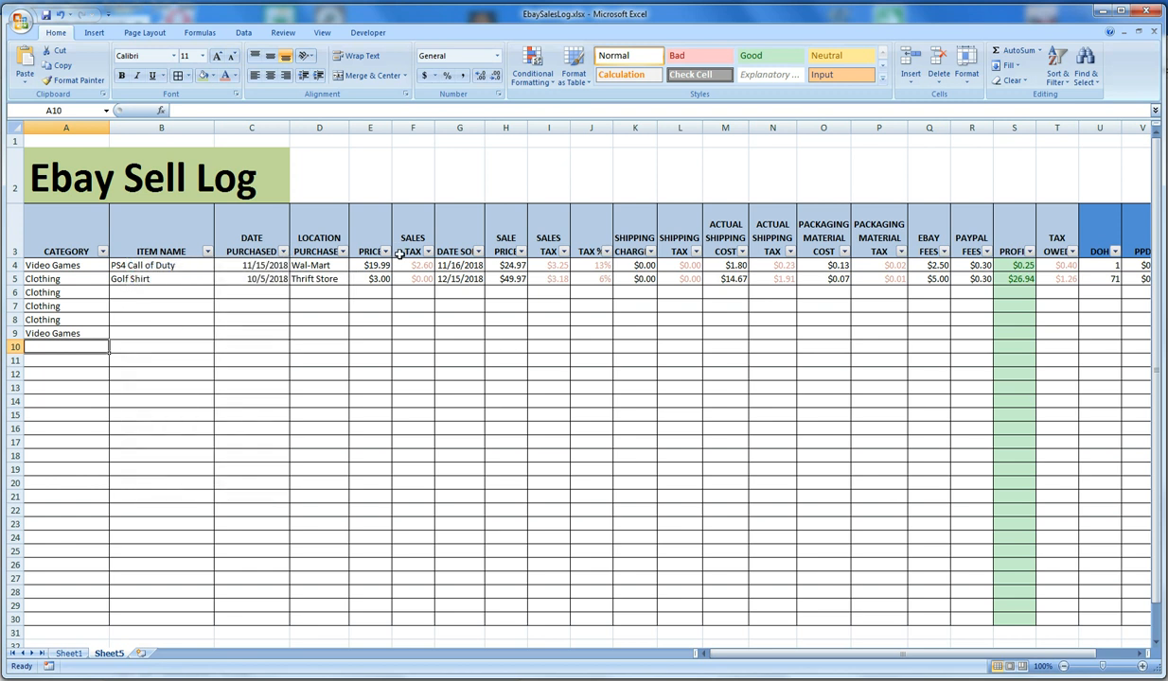
click(342, 252)
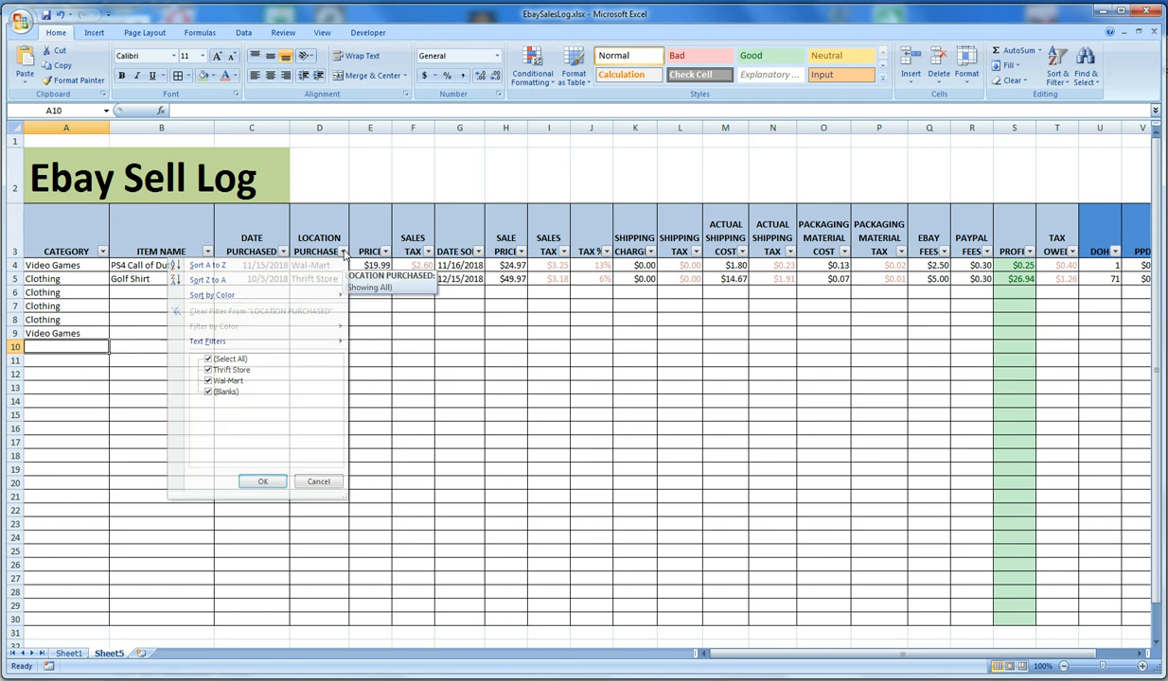
click(312, 278)
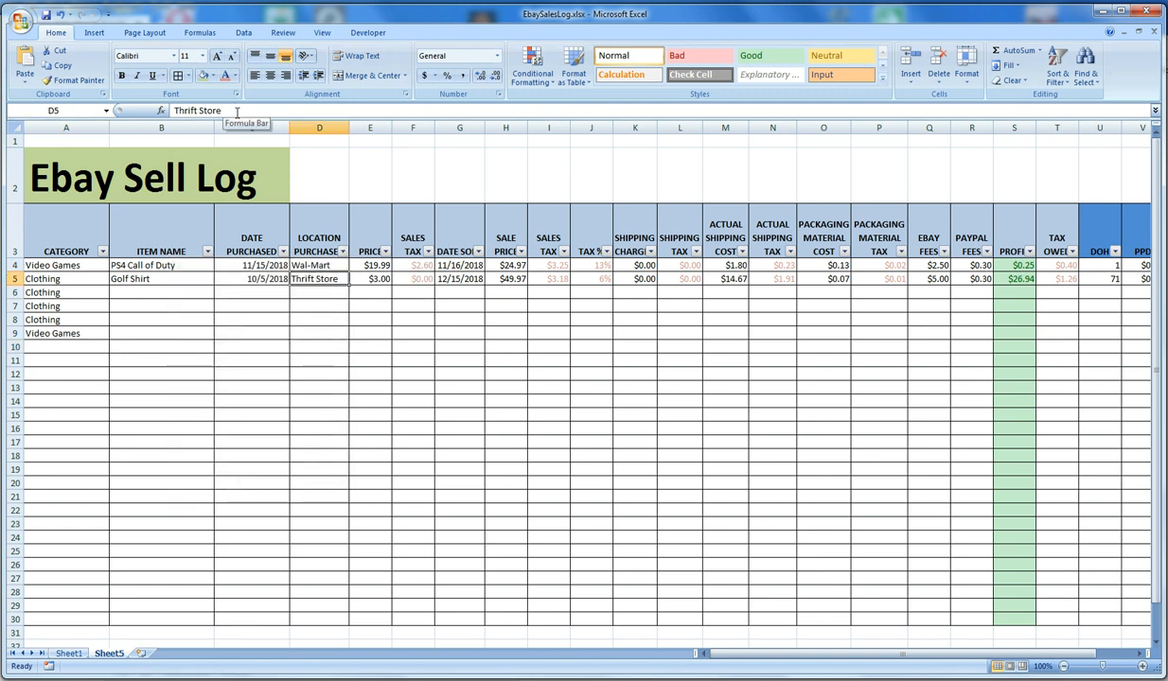
click(234, 111)
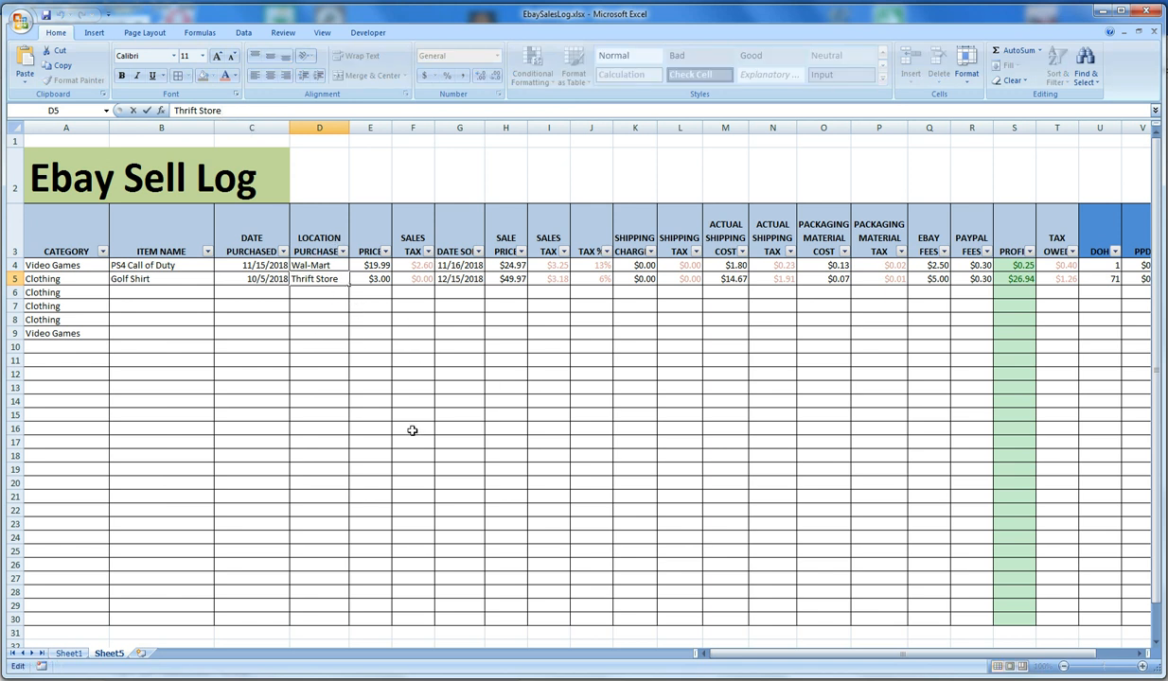
click(457, 305)
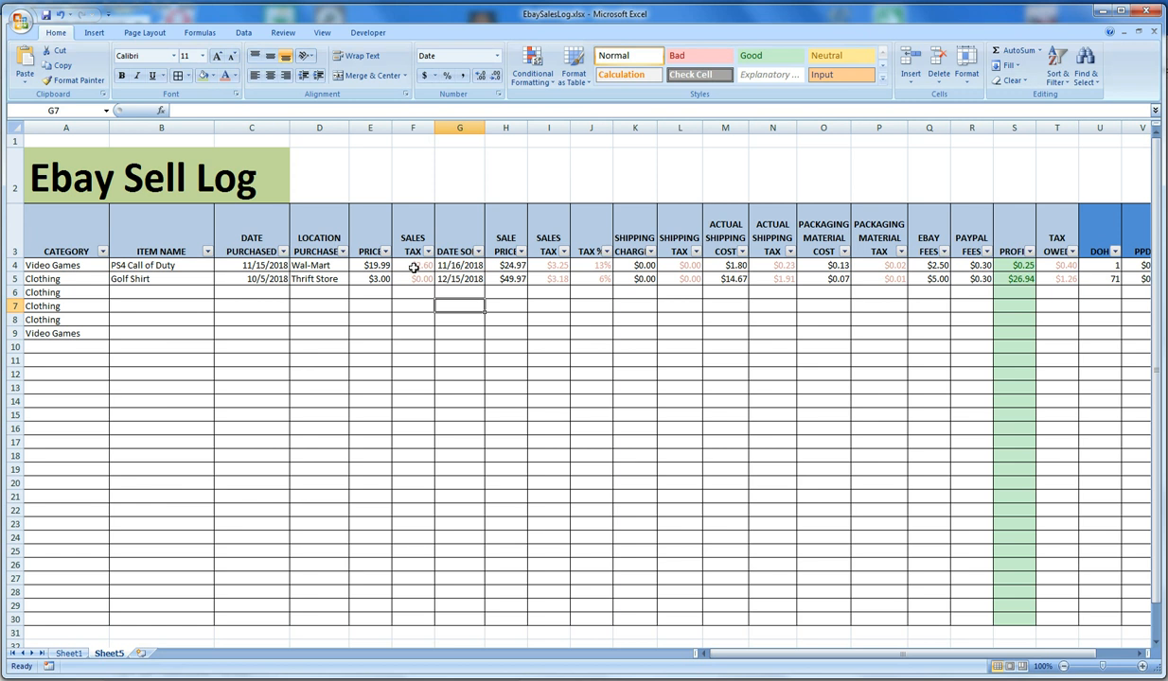
drag(753, 655, 863, 648)
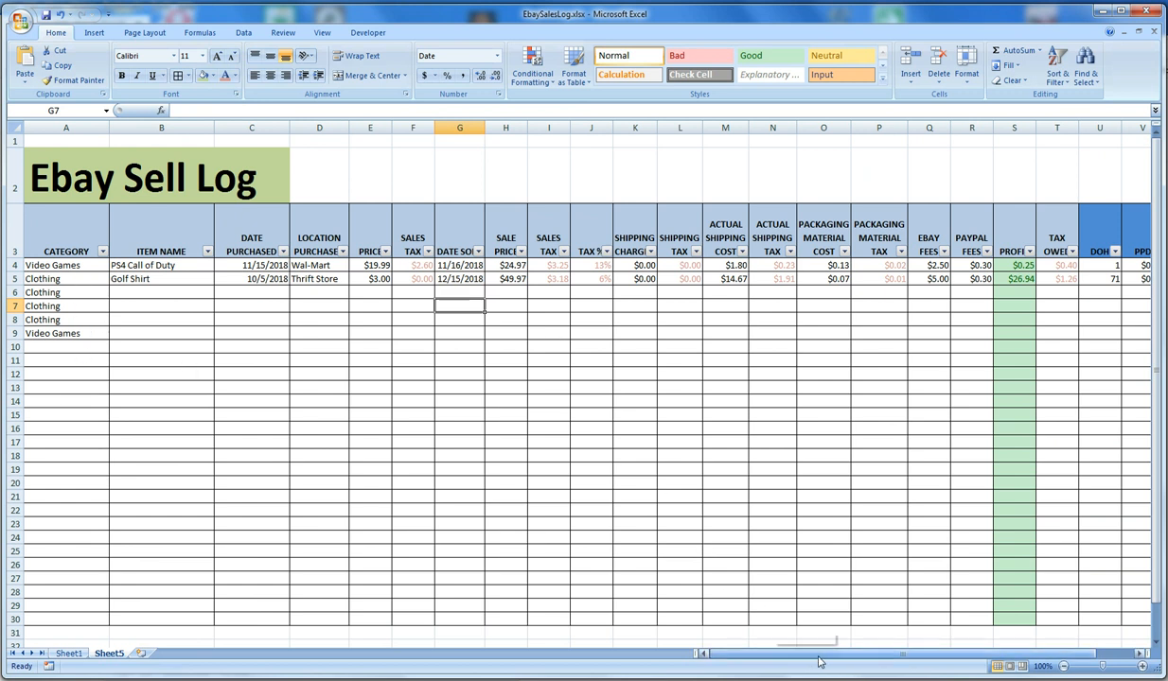
drag(809, 653, 861, 665)
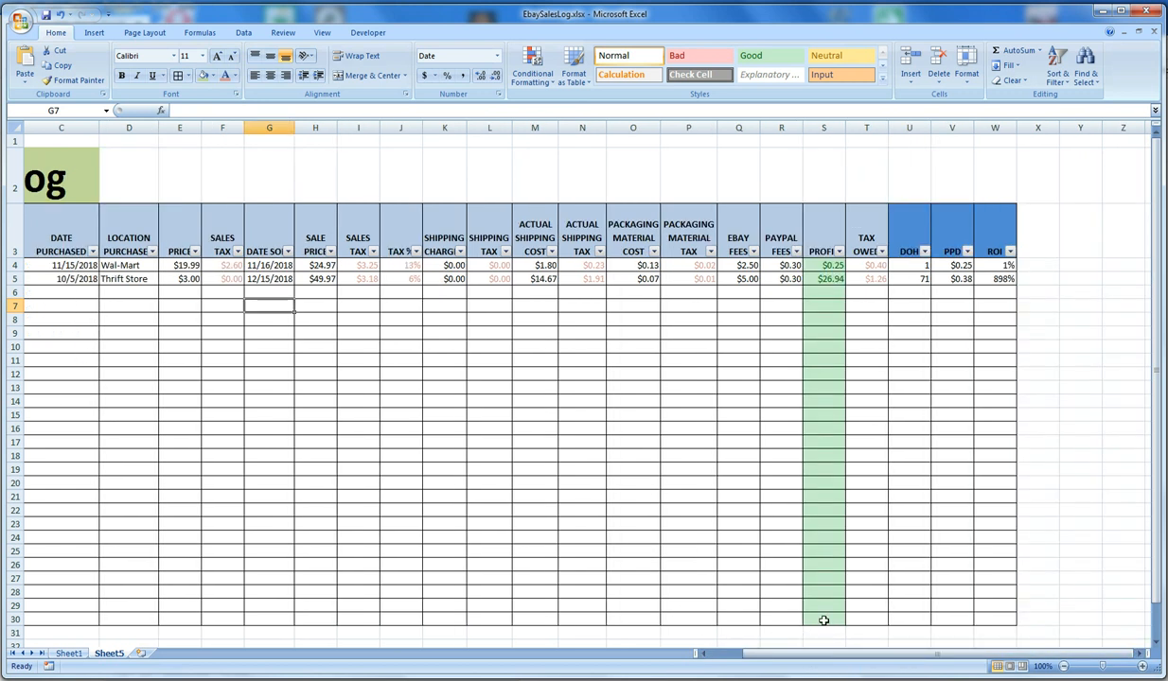
drag(888, 655, 833, 662)
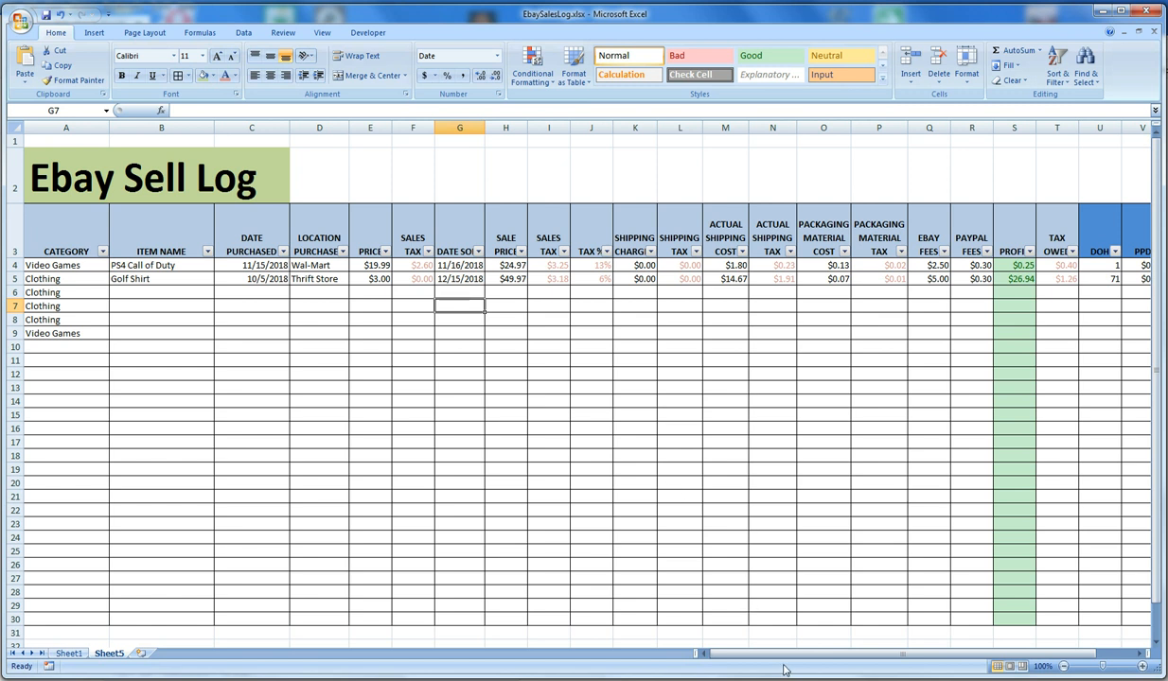
drag(757, 653, 719, 635)
click(417, 266)
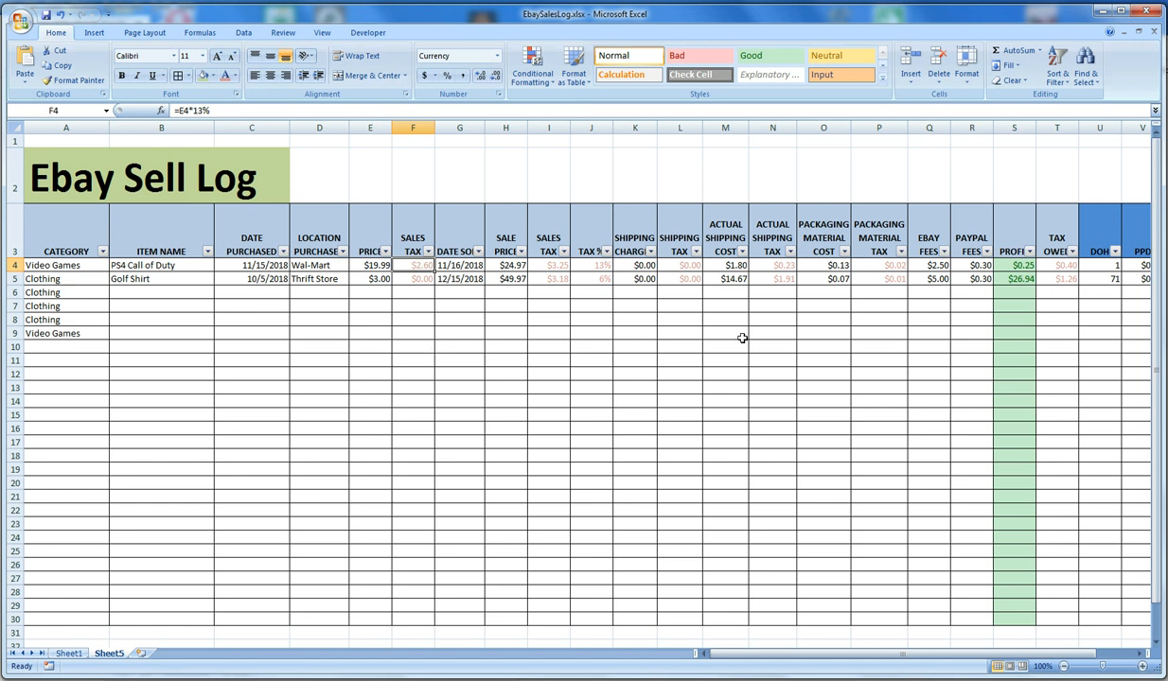
Delete the Packaging Material Tax column and check the Tax Owed and Profit formulas in row 4
right_click(877, 124)
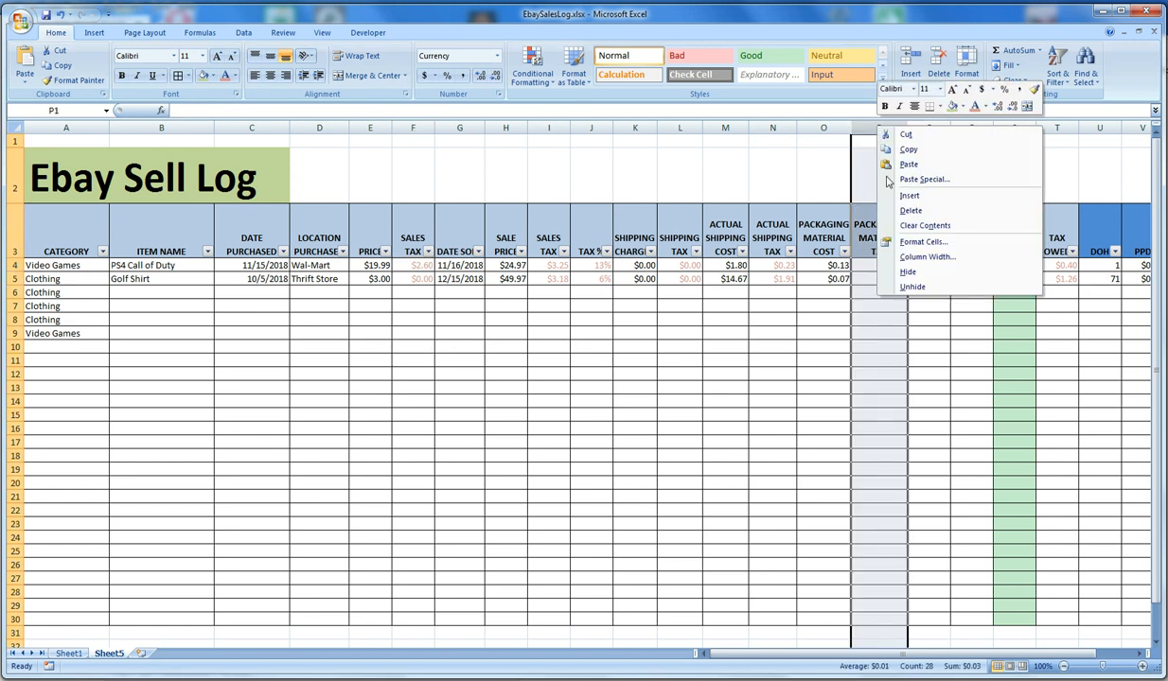
click(890, 210)
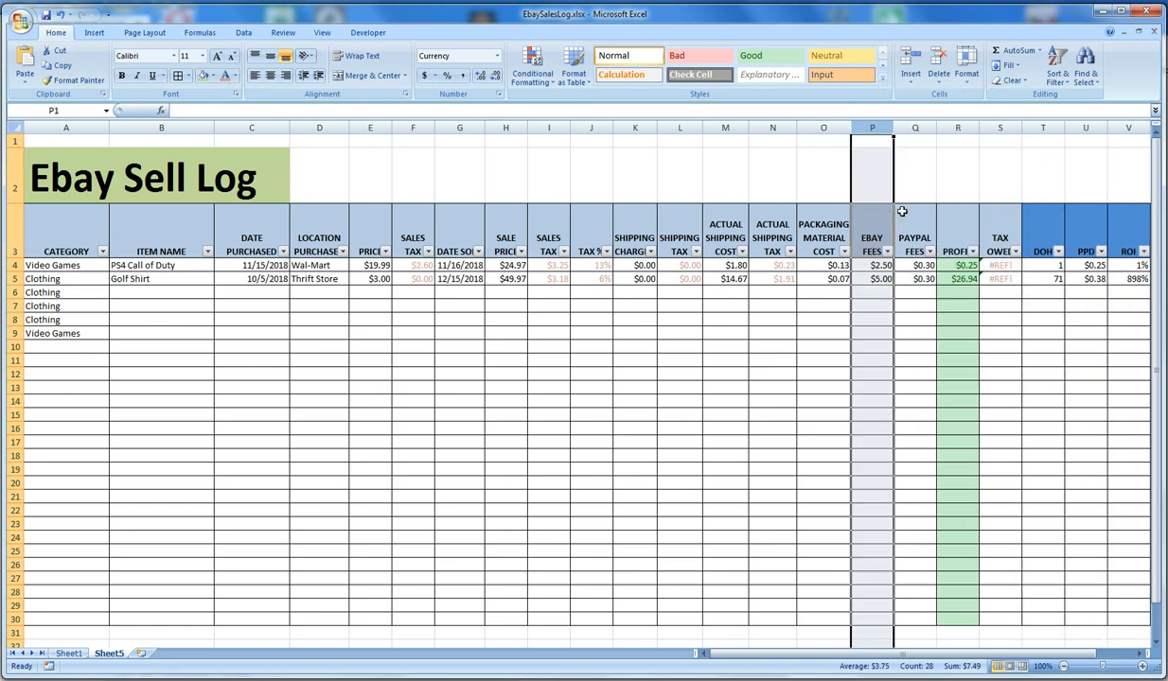
click(1010, 268)
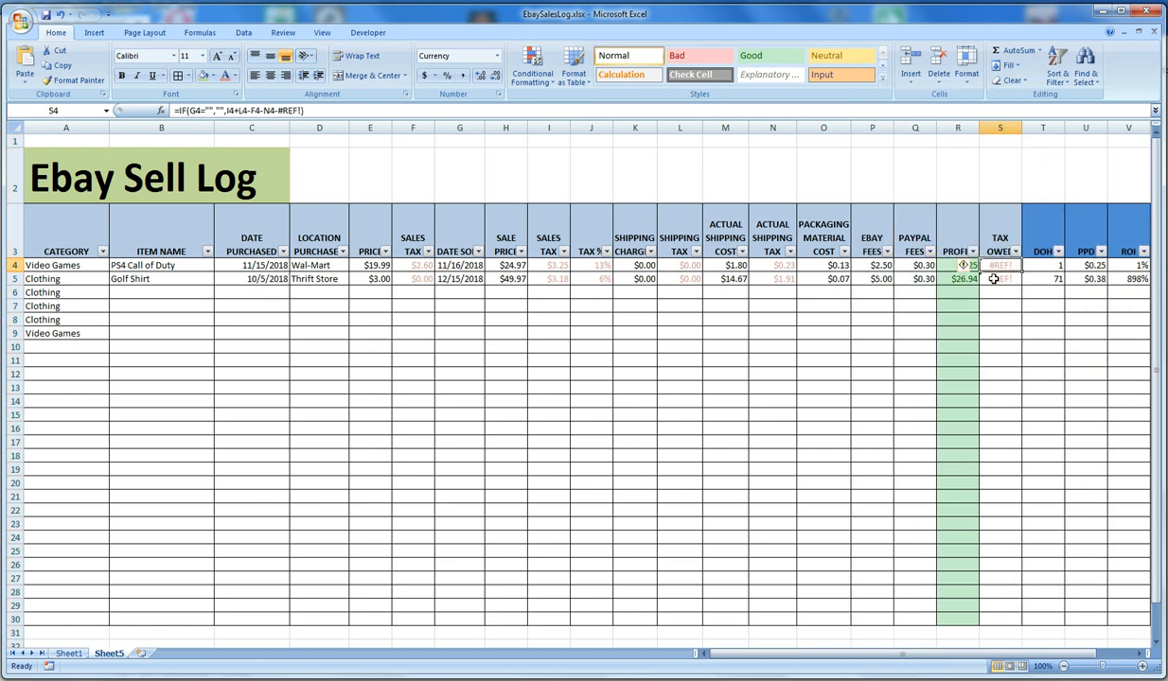
click(953, 281)
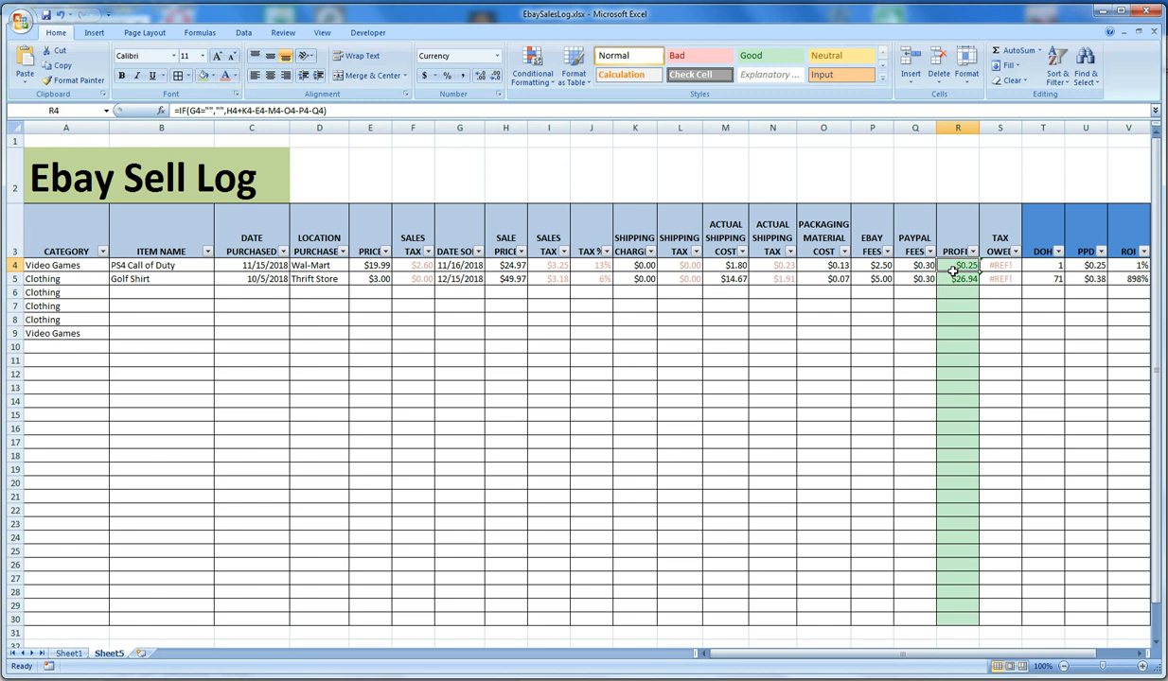
Delete the Actual Shipping Tax and Shipping Tax columns
right_click(767, 129)
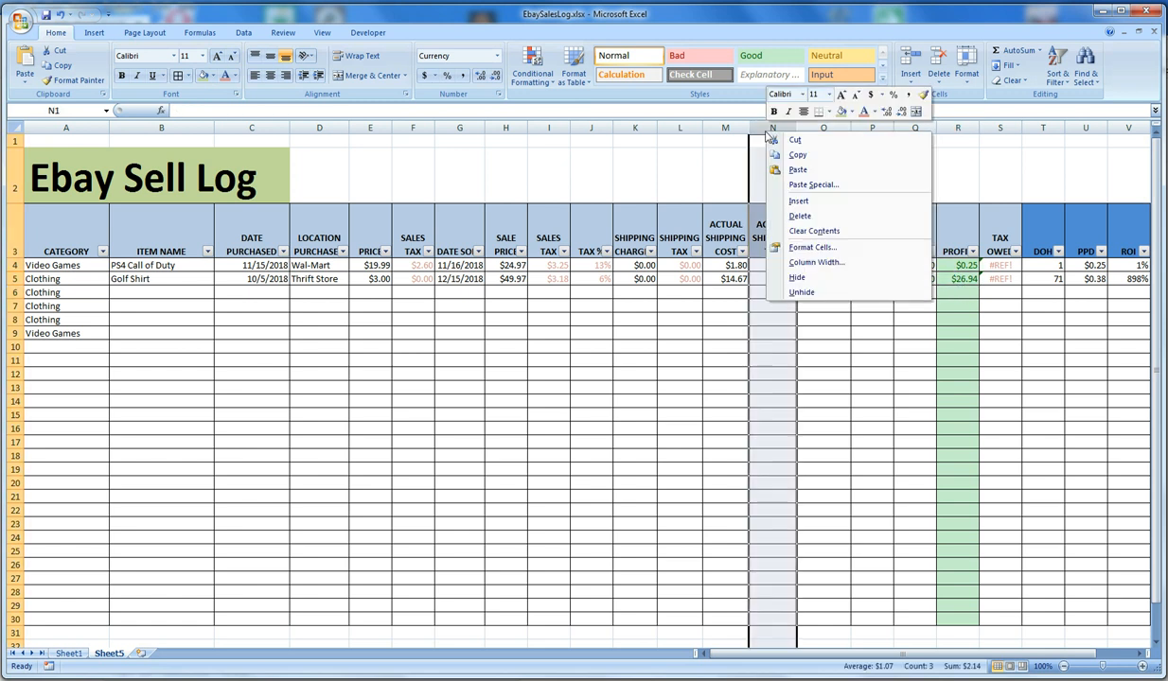
click(798, 216)
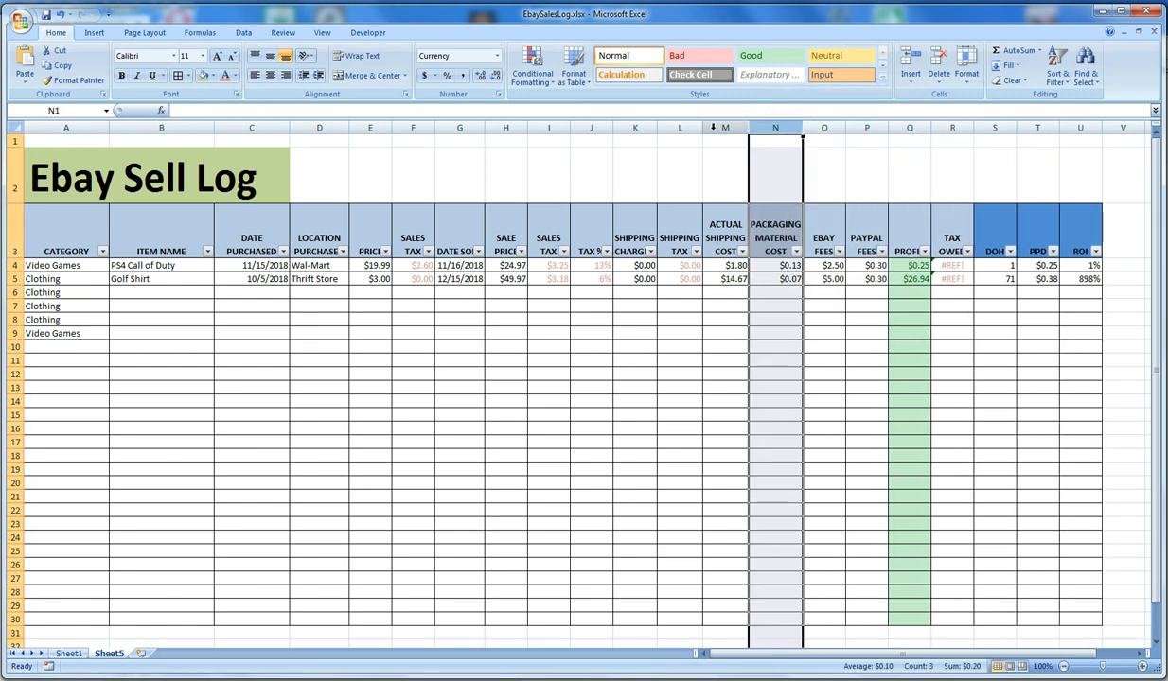
right_click(677, 127)
click(705, 212)
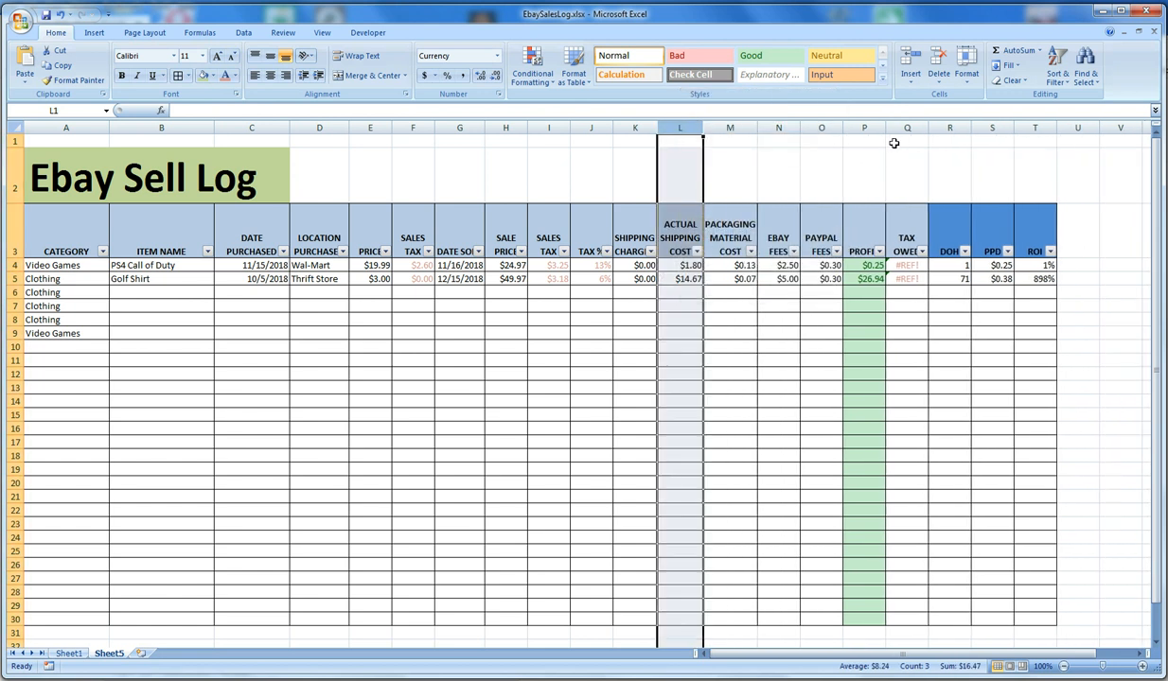
Delete the Tax Owed and Tax % columns and both Sales Tax columns
right_click(906, 128)
click(932, 213)
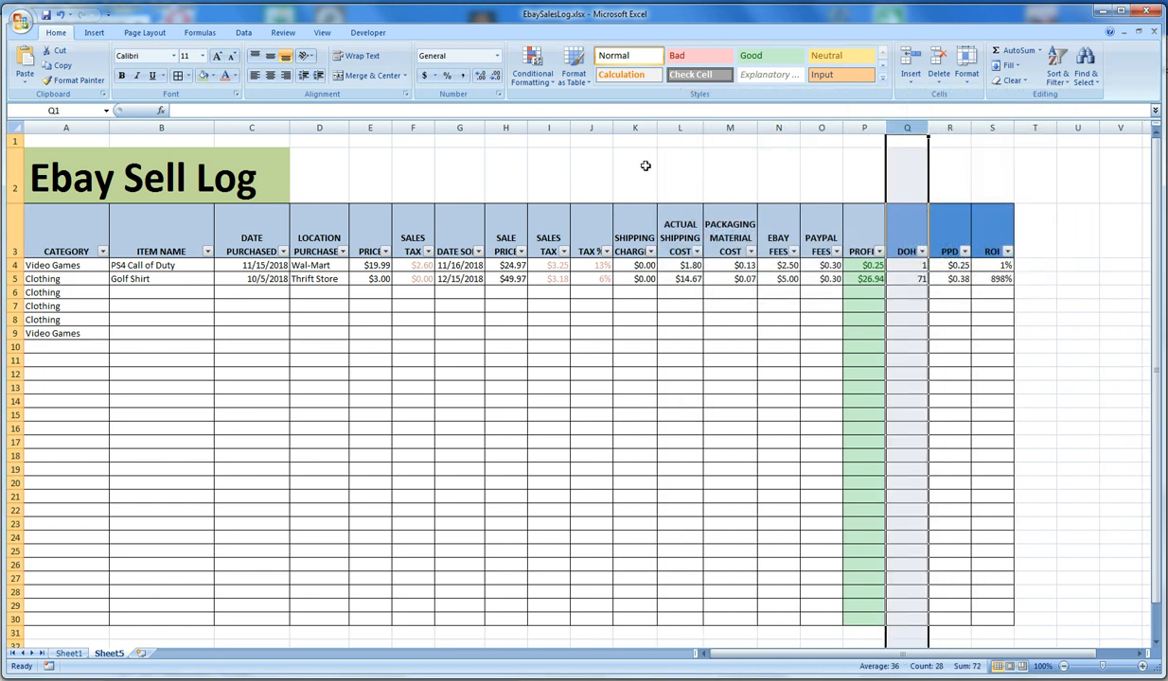
right_click(591, 127)
click(624, 211)
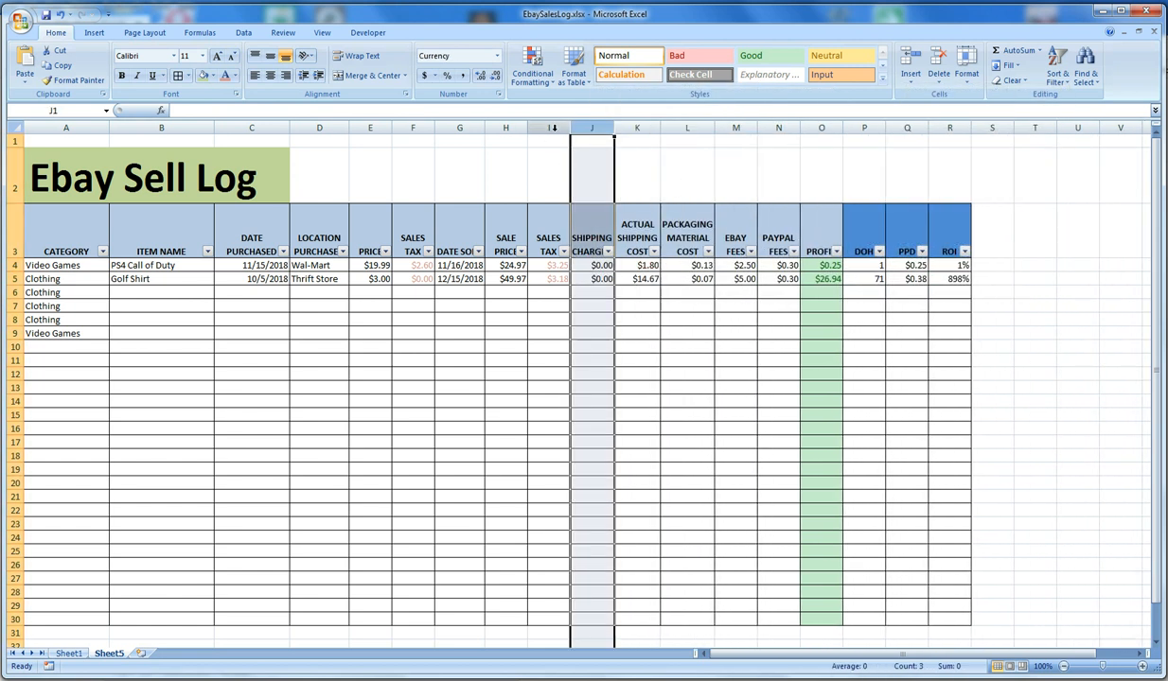
right_click(545, 125)
click(569, 213)
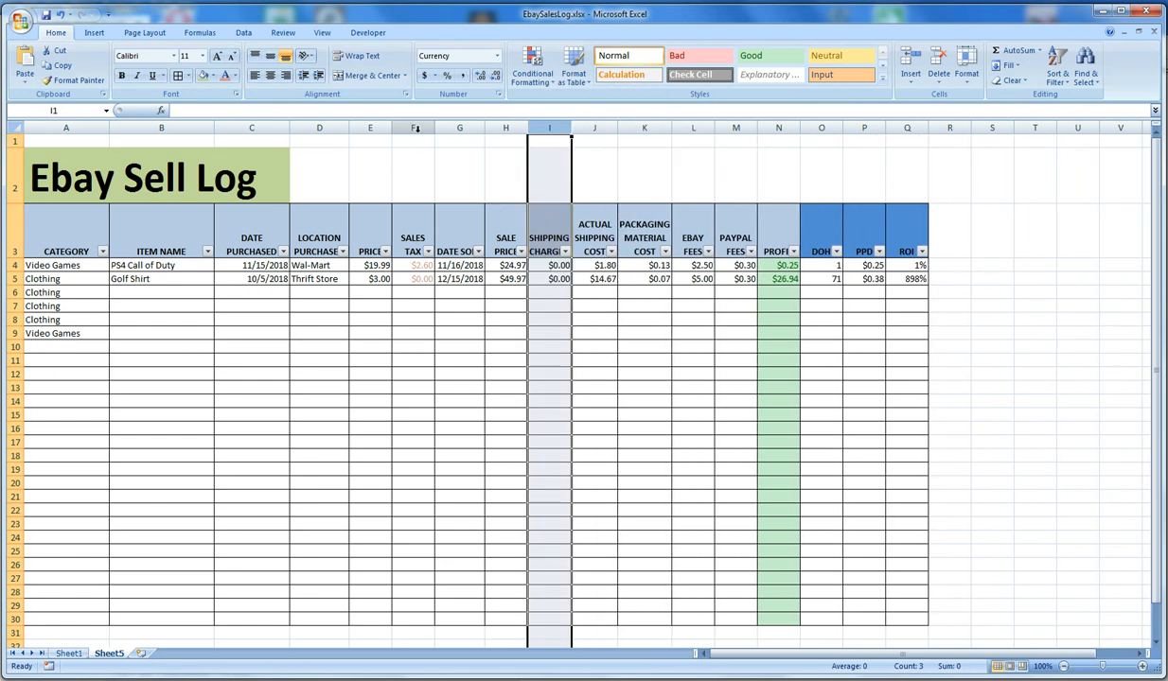
right_click(421, 129)
click(430, 213)
Undo all the tax column deletions and select cell G13
click(634, 360)
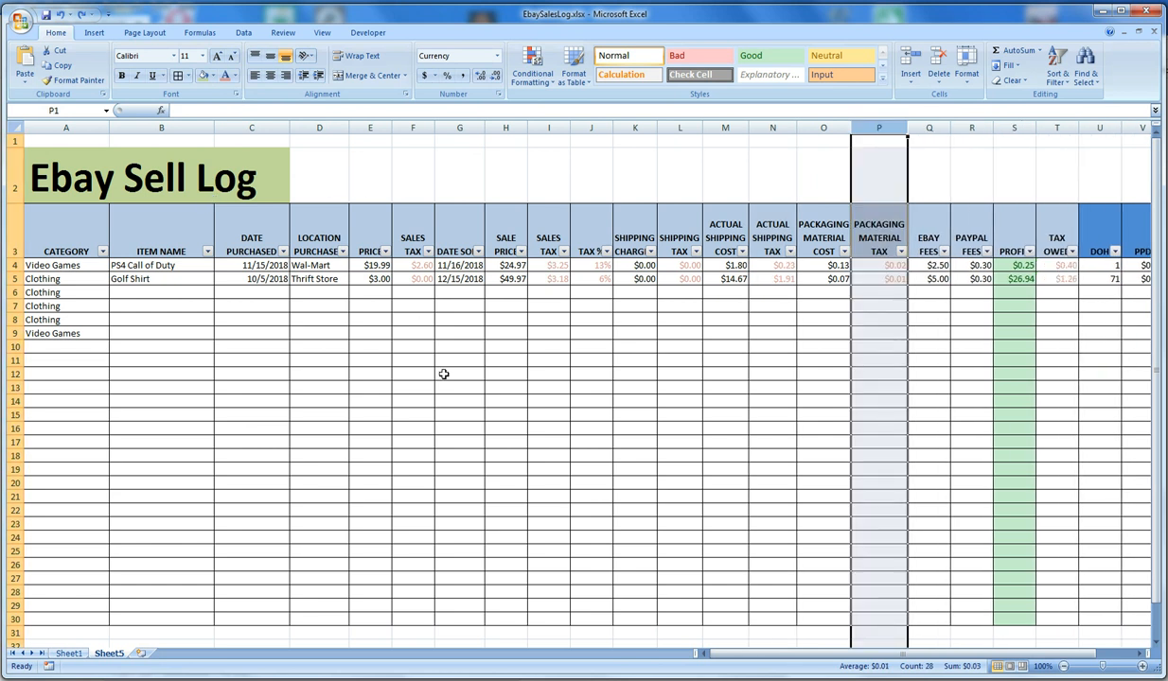
click(445, 384)
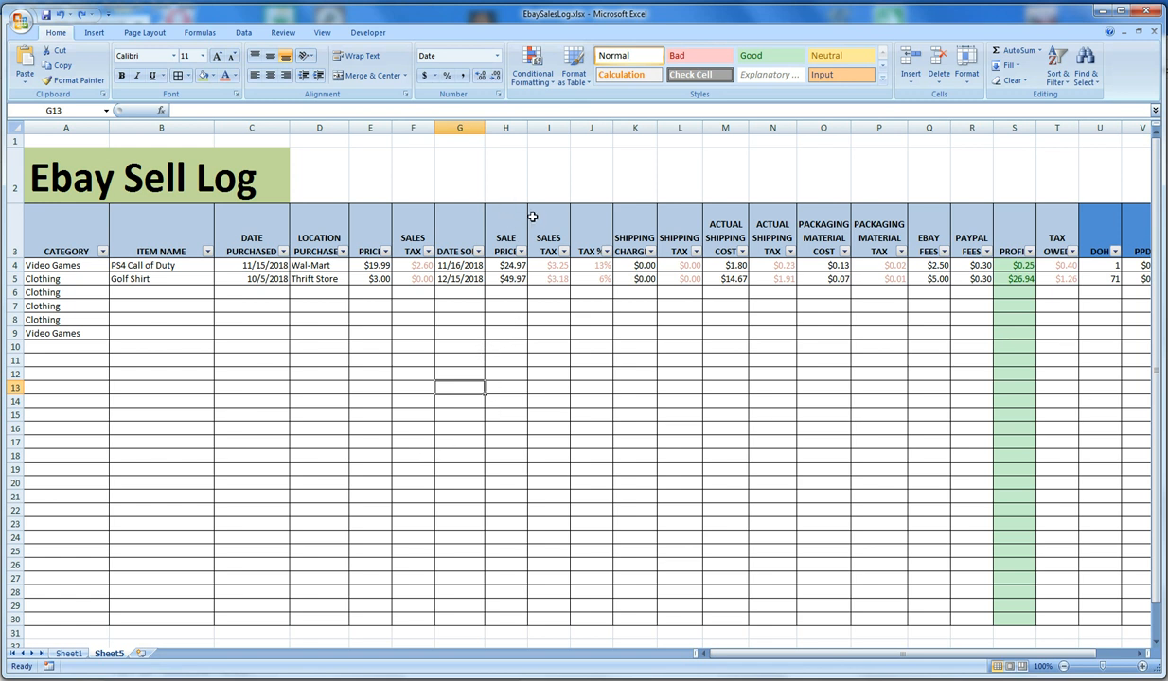
Add a "Total Sales" label in H1 and sum the sale prices H4:H30 in H2
click(536, 186)
click(487, 197)
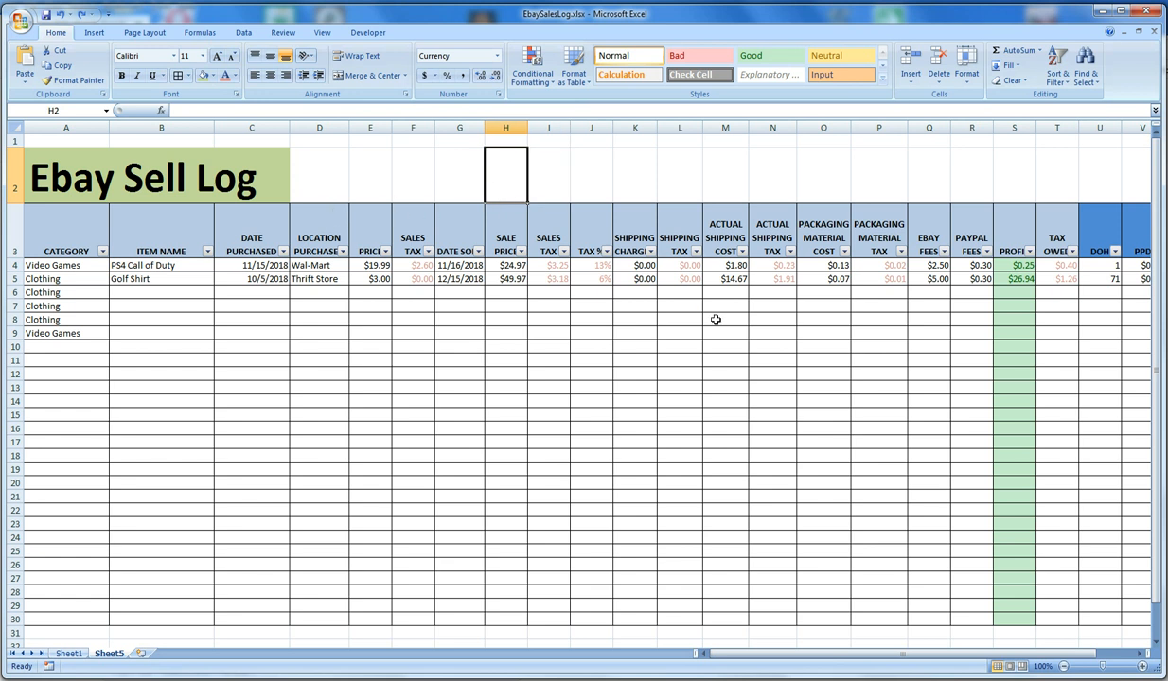
key(Up)
text(Total S)
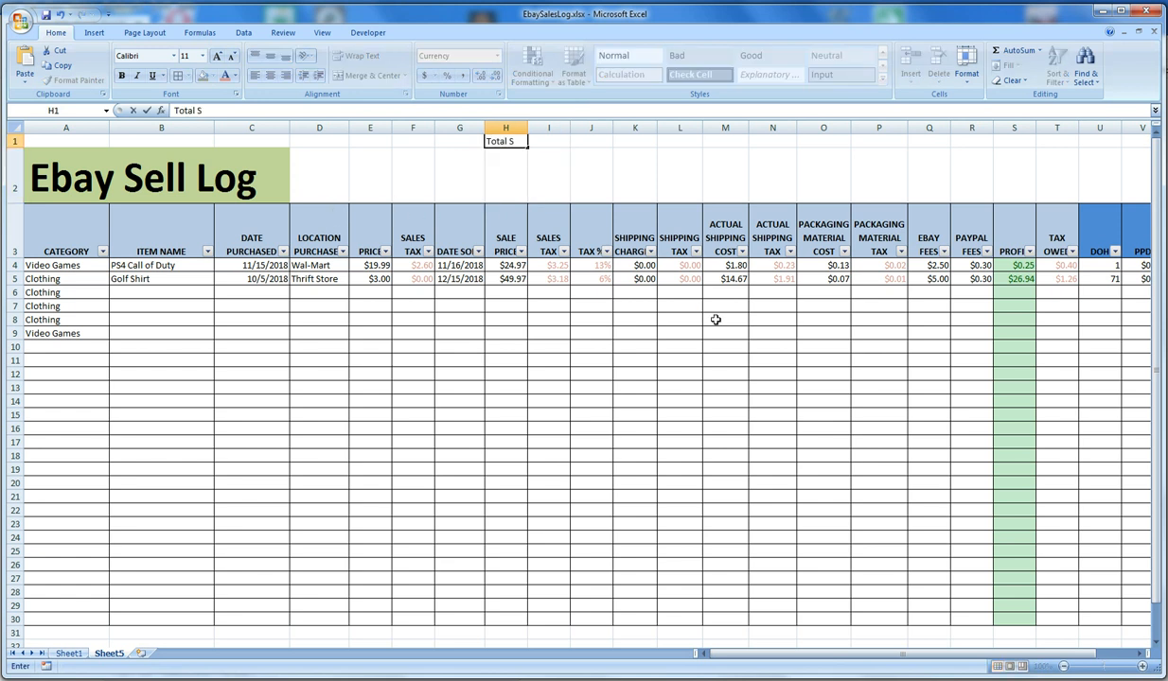
text(ales)
key(Return)
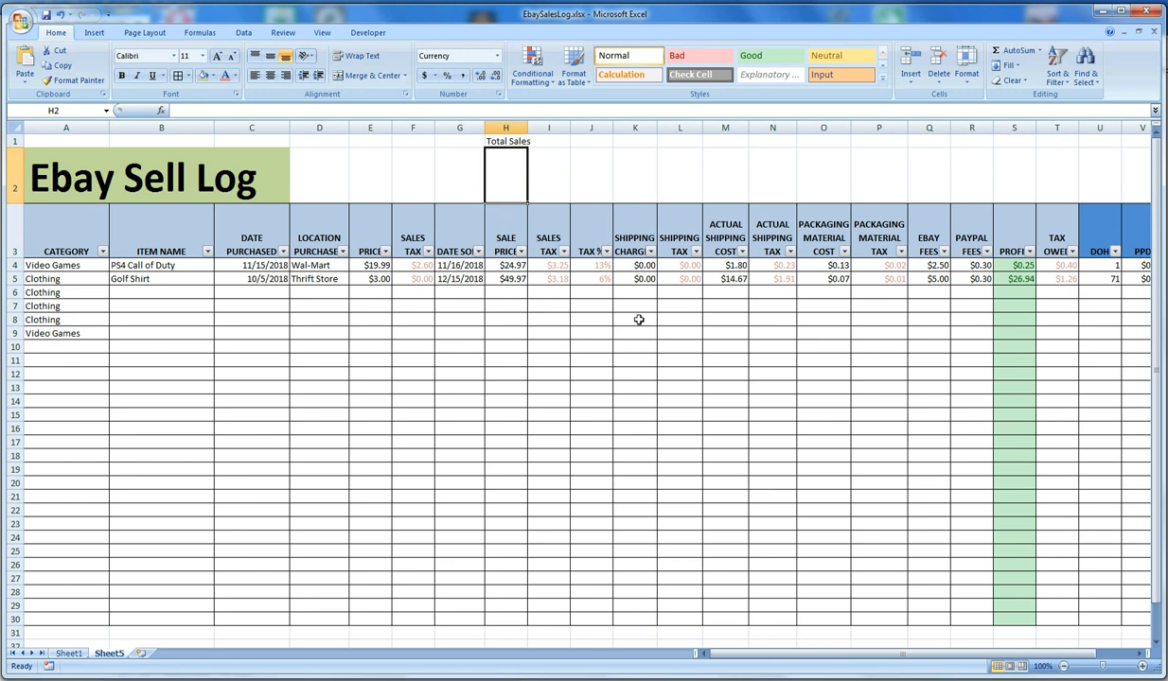
text(=sum()
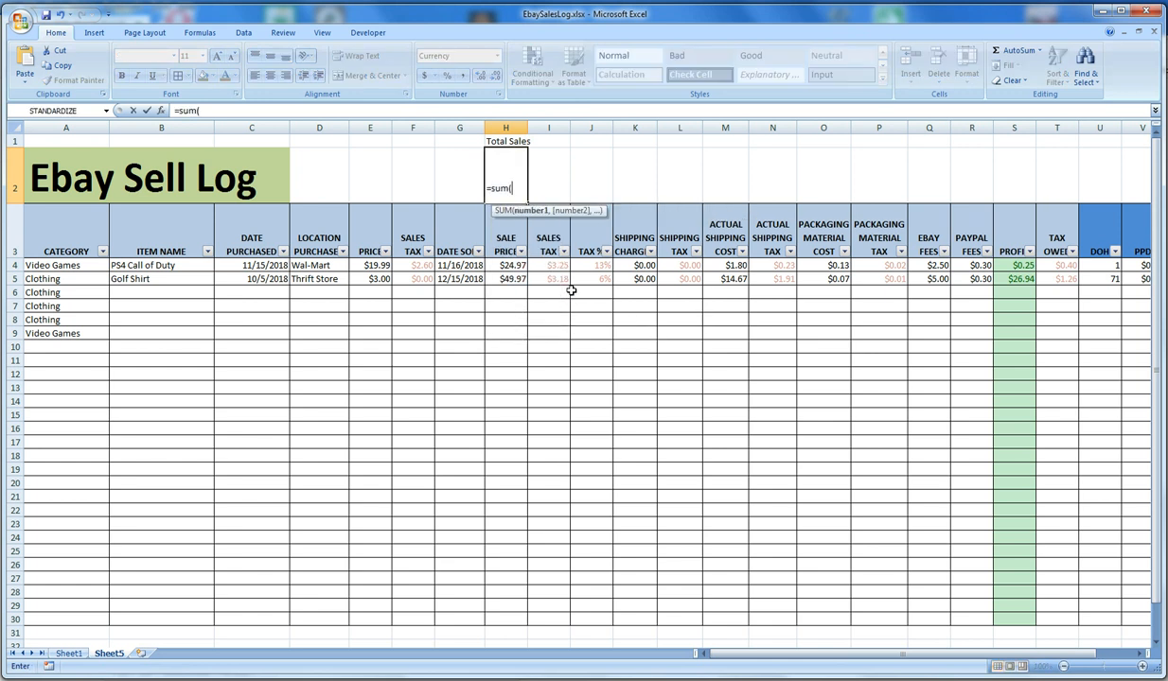
drag(507, 265, 509, 616)
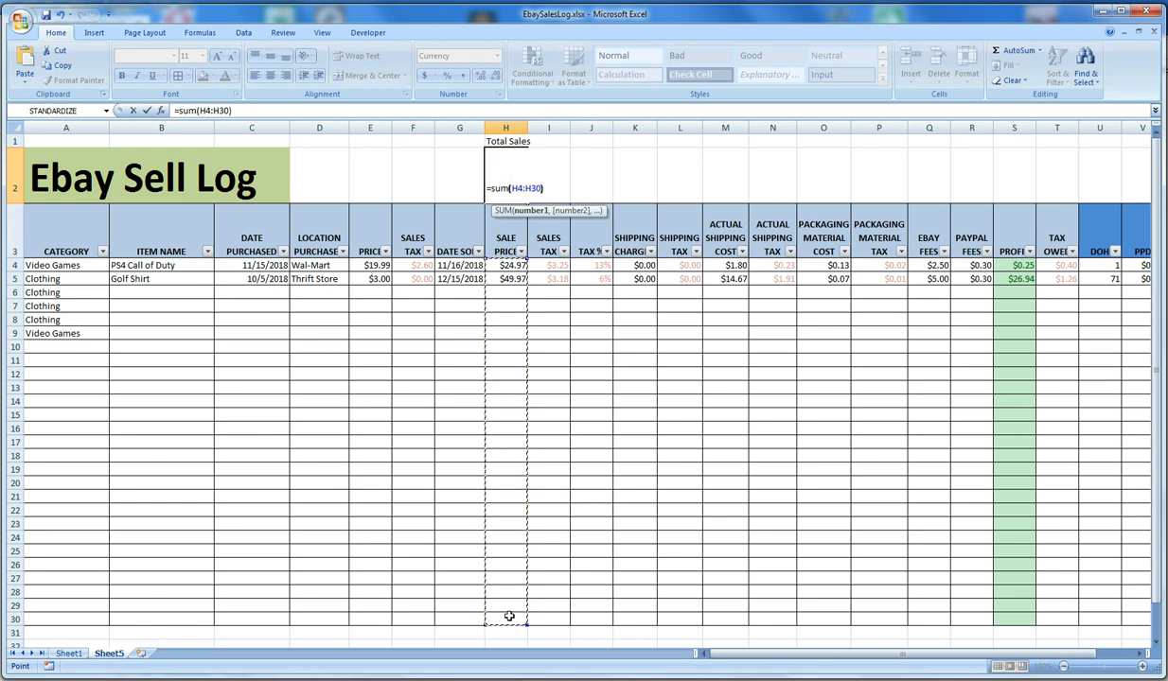
key(Return)
key(Up)
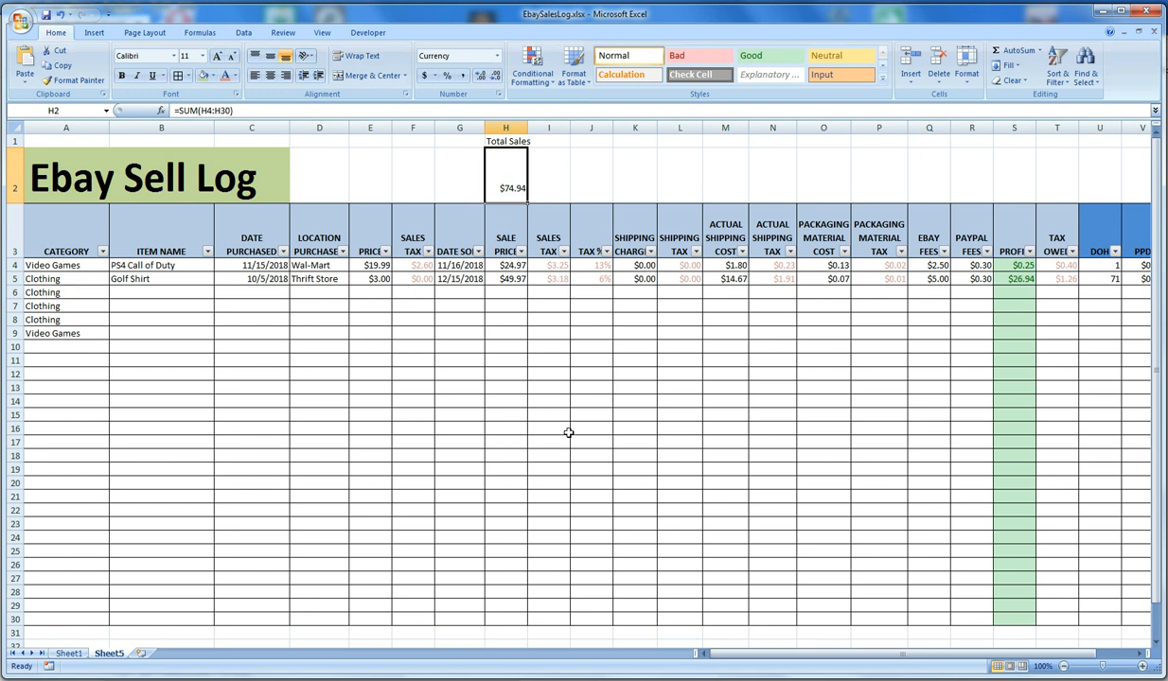
Add a "Total Profit" label in S1 and sum the profit column from row 4 to row 30 in S2
click(932, 184)
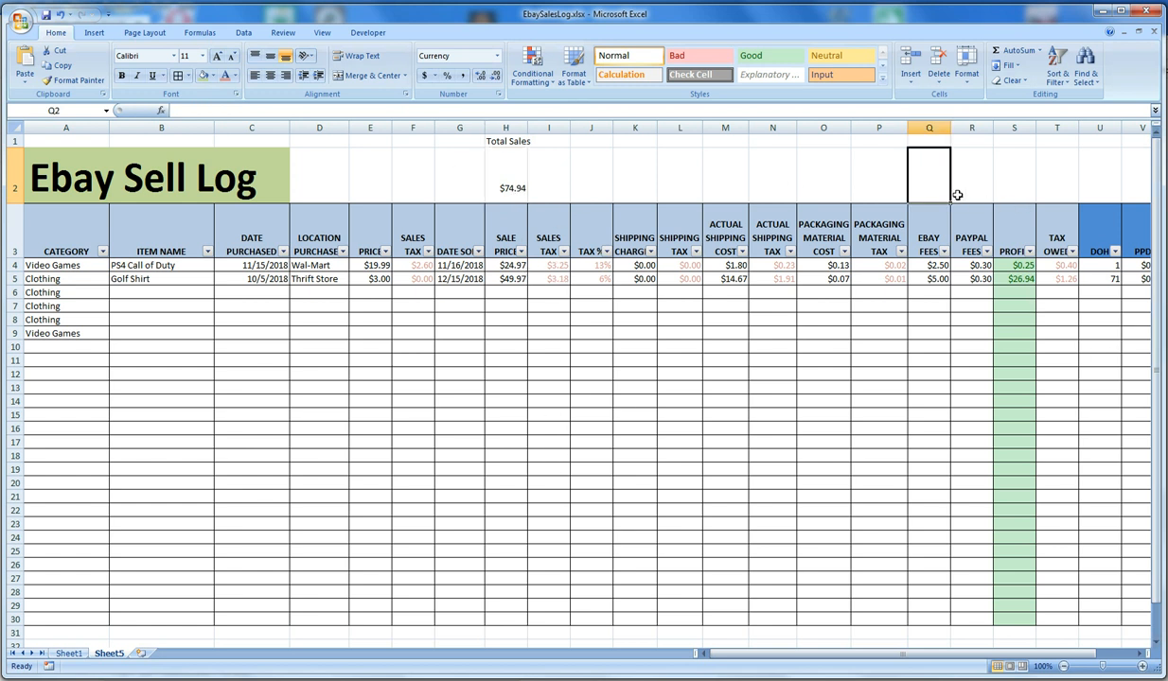
click(1013, 184)
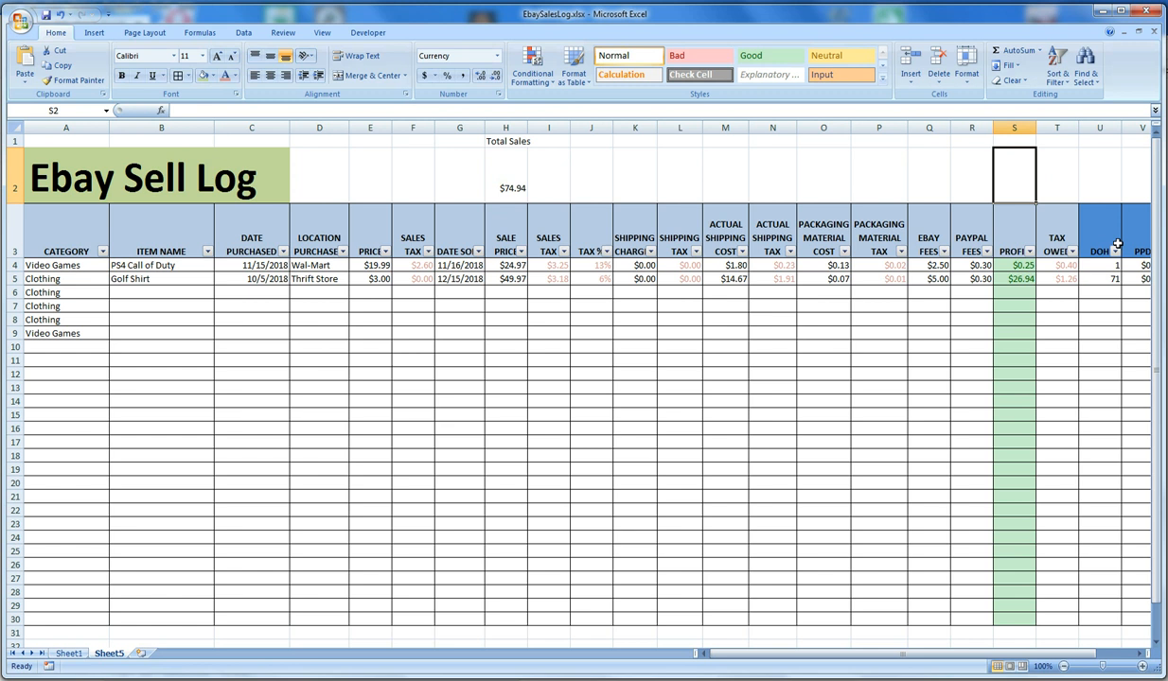
key(Up)
text(Total Profit)
key(Return)
text(()
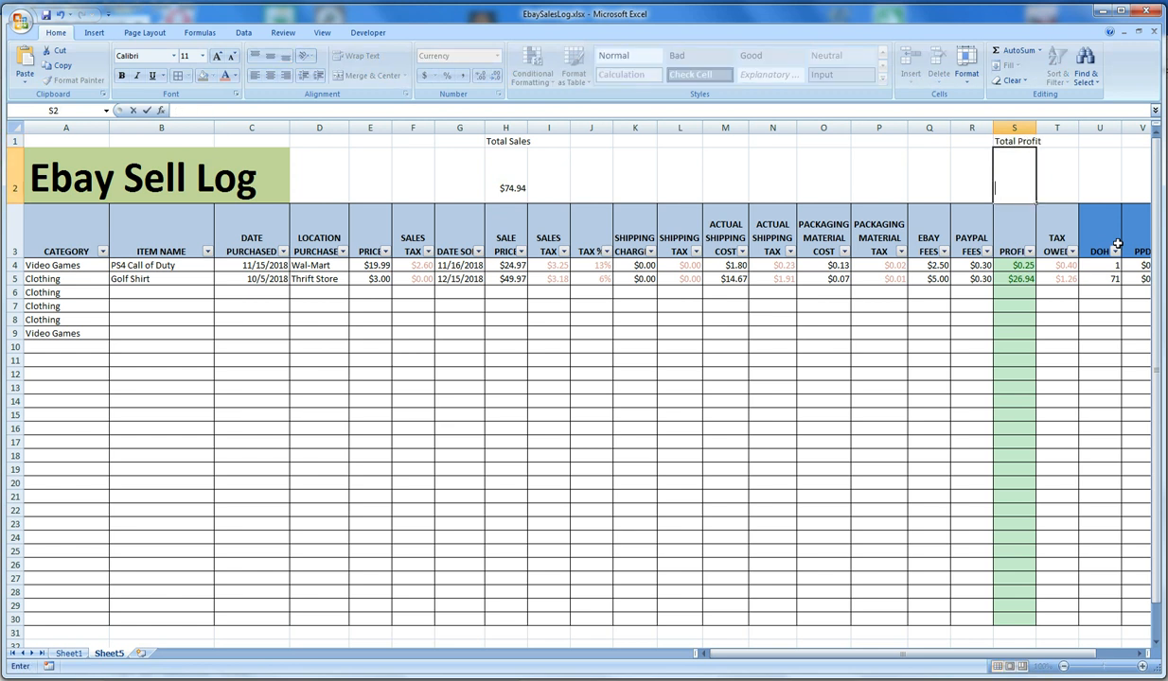
text(=()
text(sum()
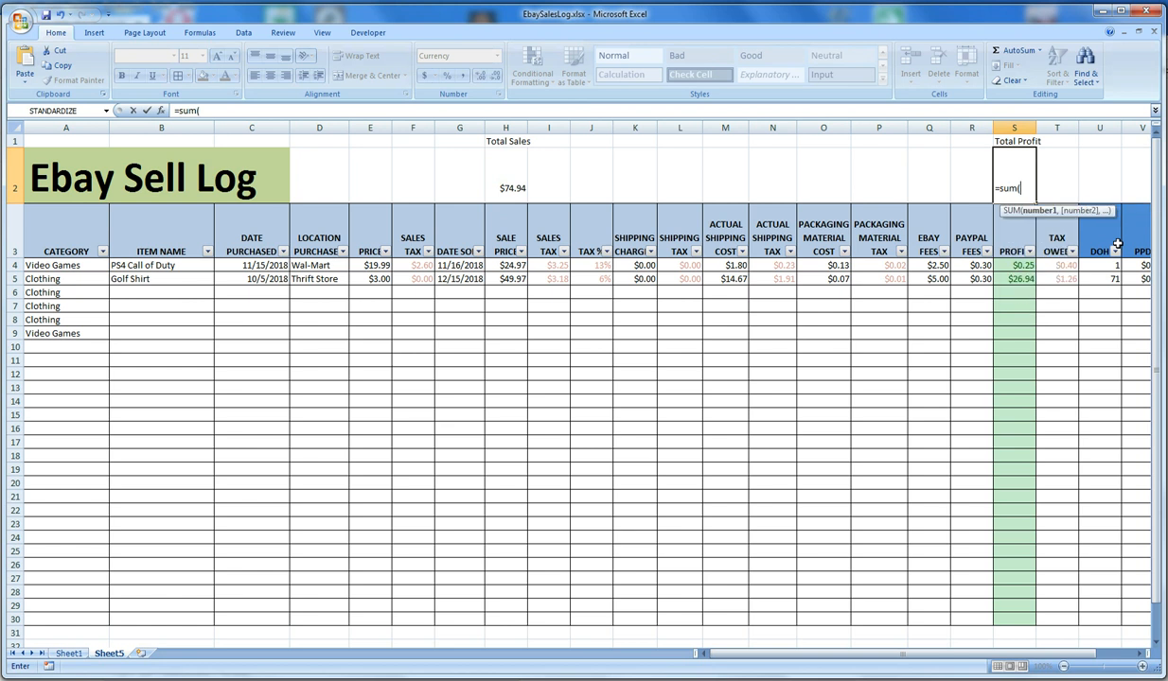
drag(1005, 261, 1016, 617)
key(Return)
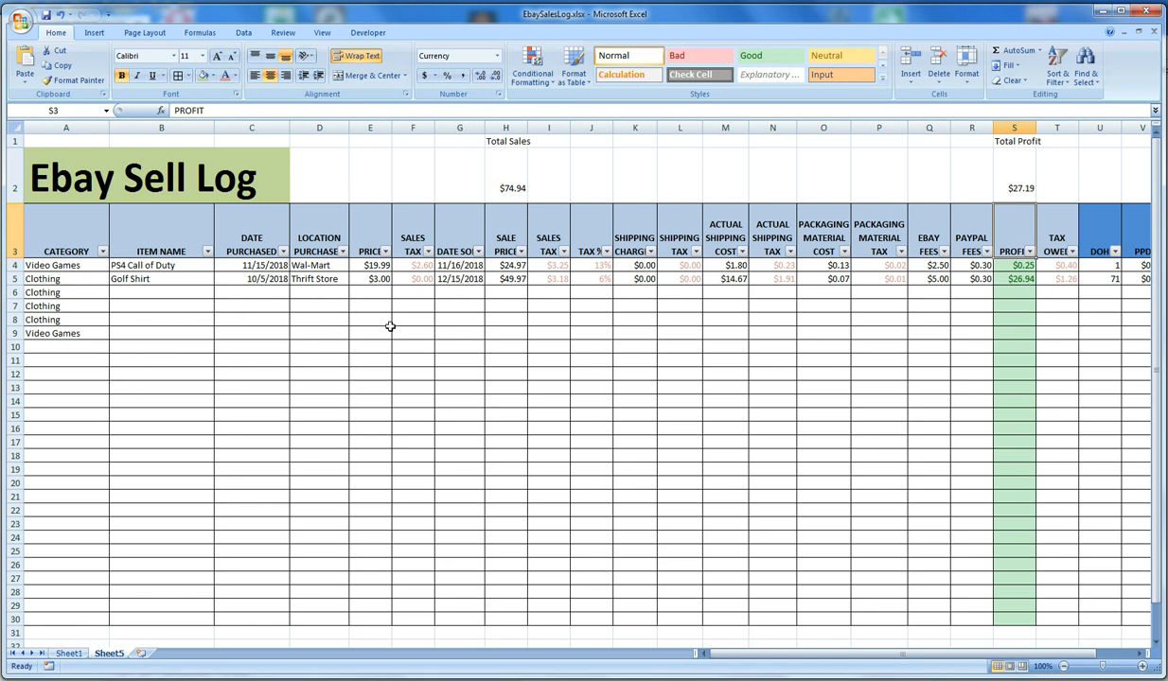
Undo the Total Profit and Total Sales labels and their sum formulas
key(ctrl+z)
key(ctrl+z)
key(ctrl+z)
key(ctrl+z)
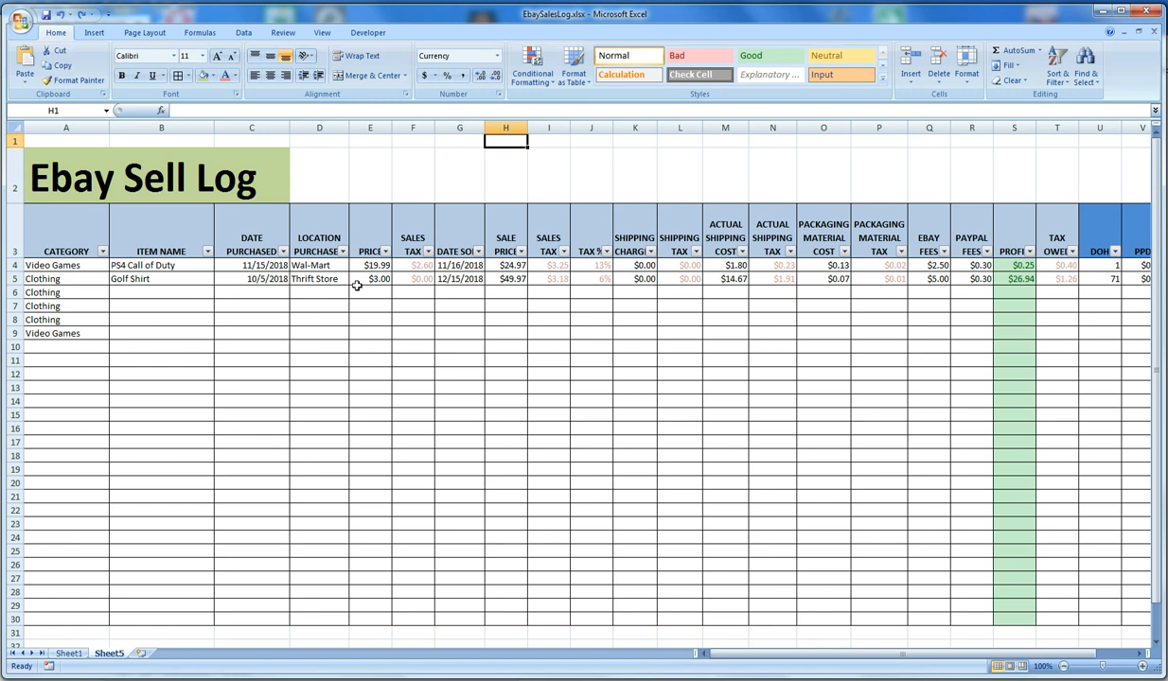
click(371, 279)
click(406, 280)
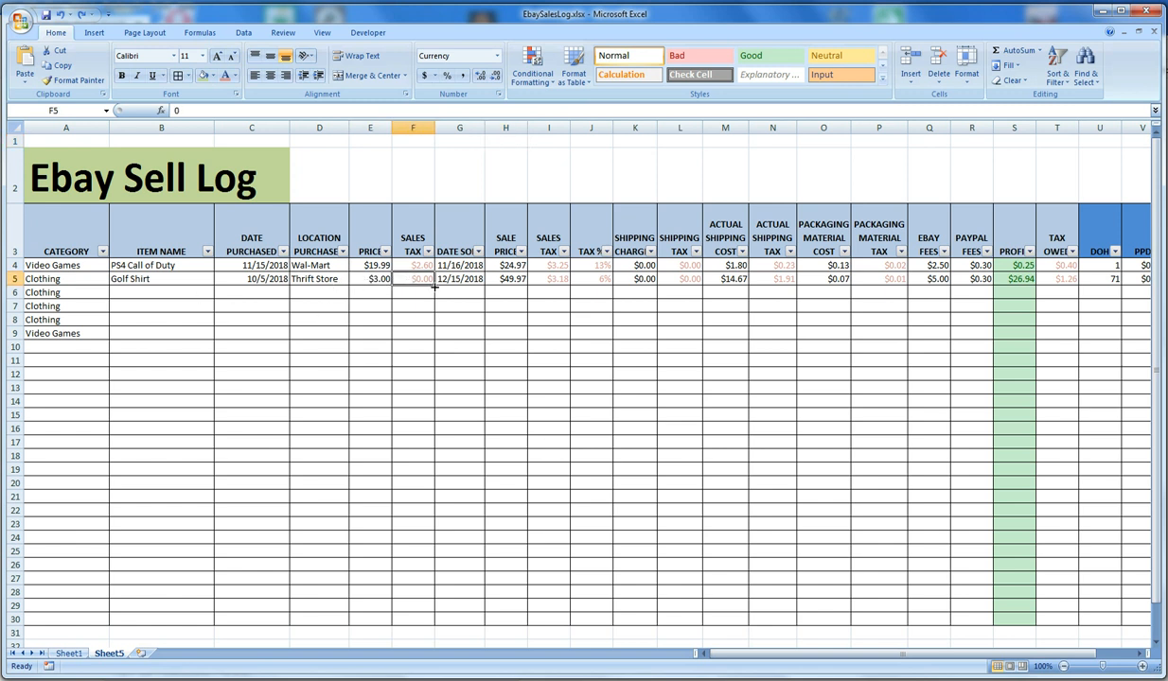
click(417, 485)
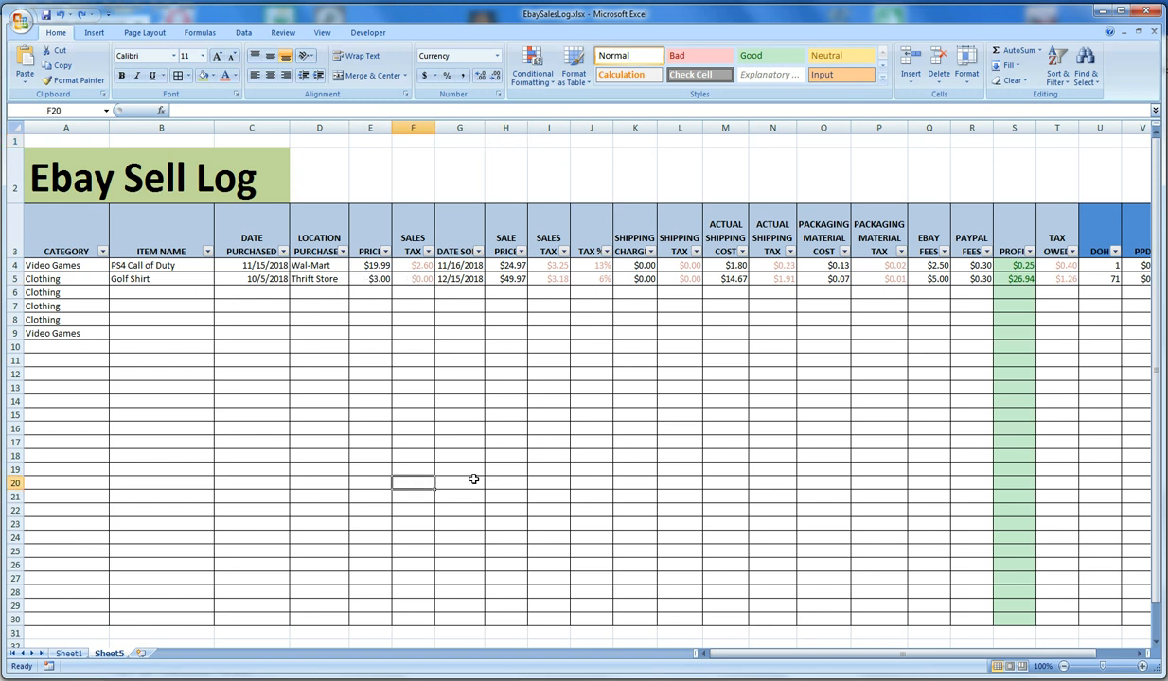
click(479, 465)
click(439, 330)
click(453, 307)
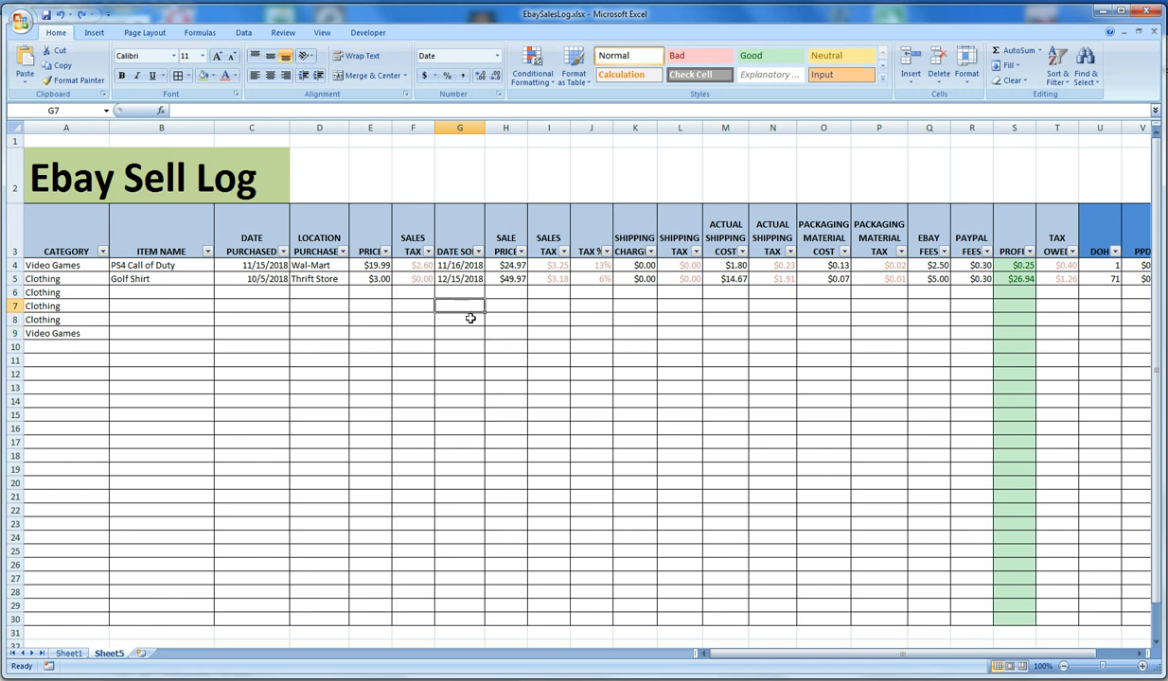
click(679, 307)
click(774, 316)
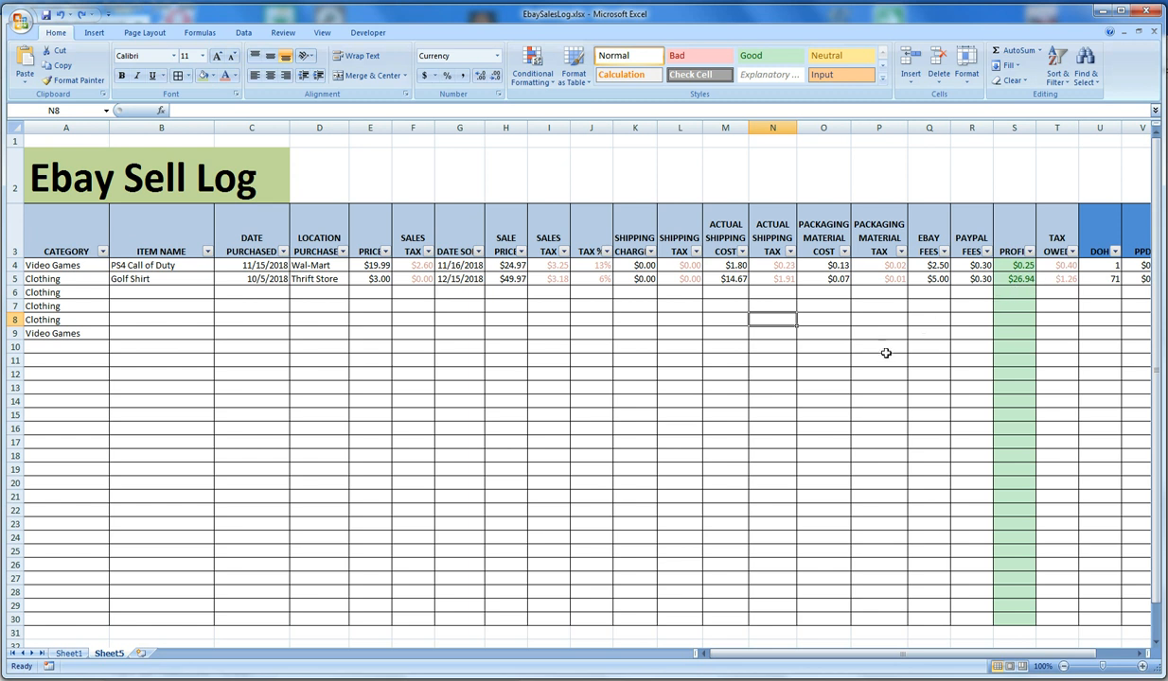
drag(95, 272, 1010, 334)
click(858, 425)
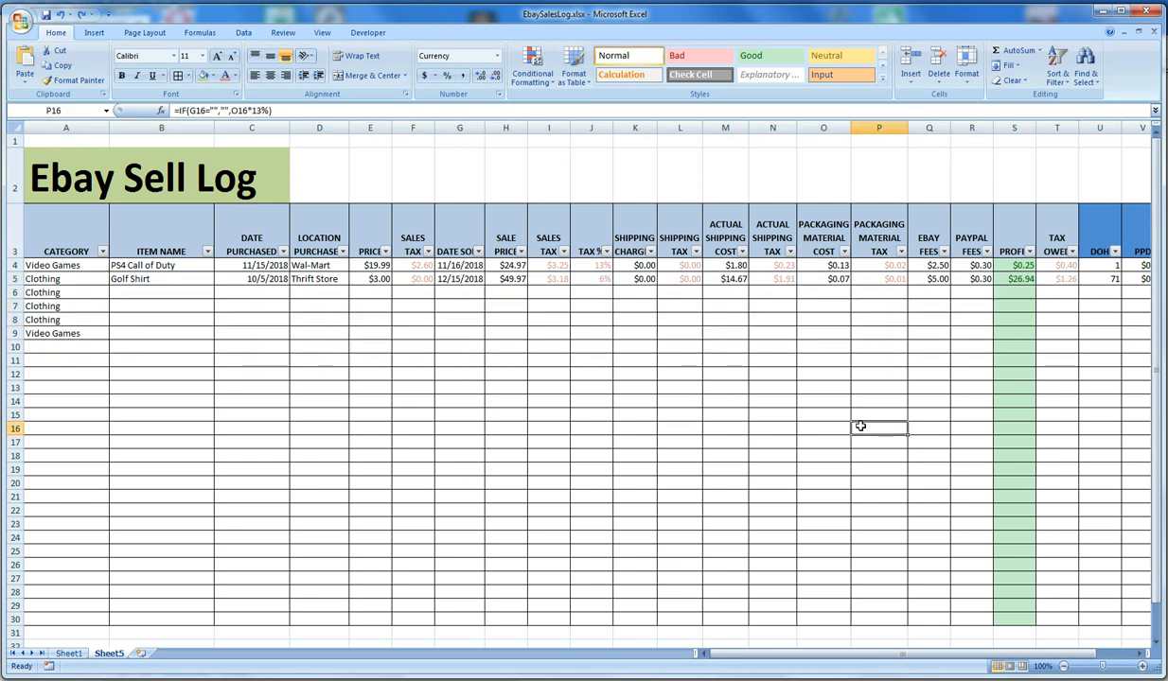